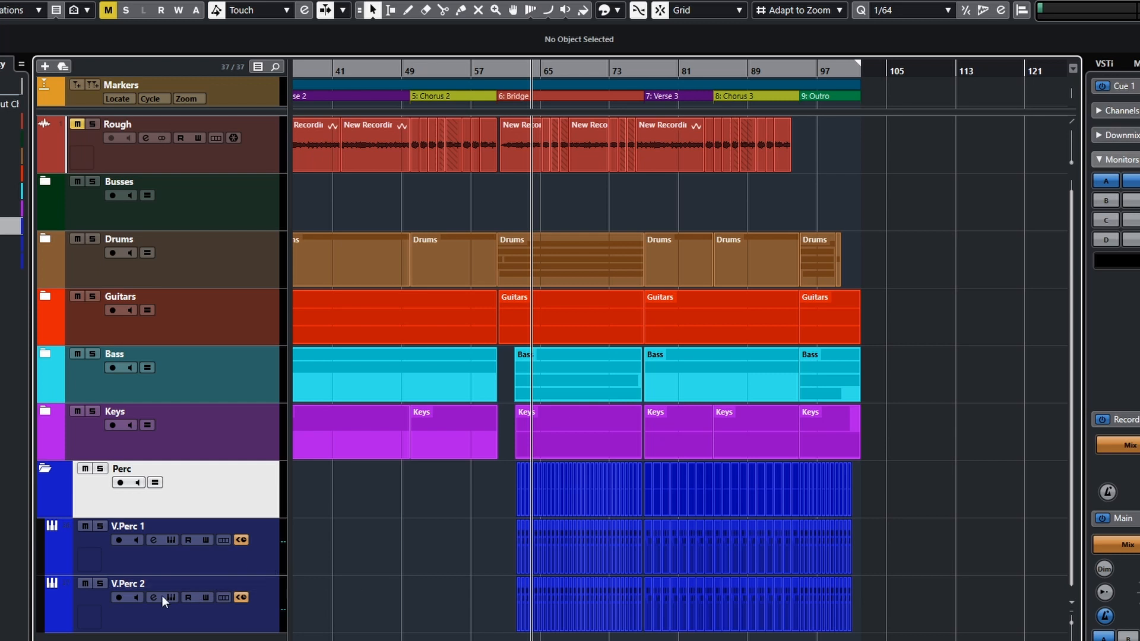
Add a stereo audio track named S.Perc with its output set to PercBuss, and move it into the Perc folder
{"action": "left_click", "coordinate": [42, 66]}
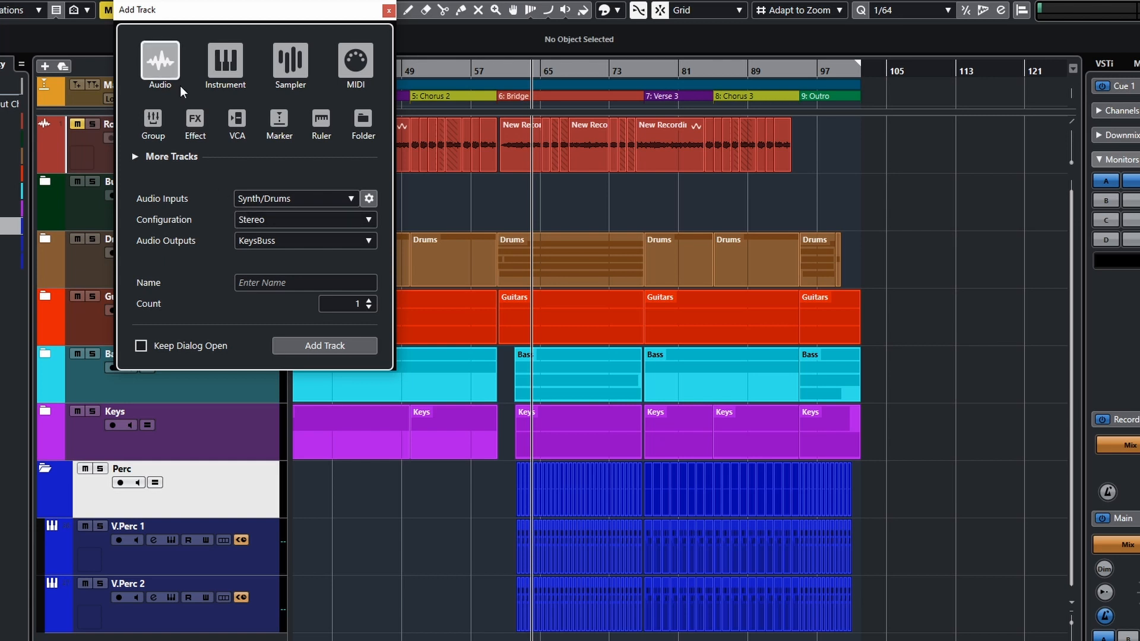
{"action": "left_click", "coordinate": [276, 198]}
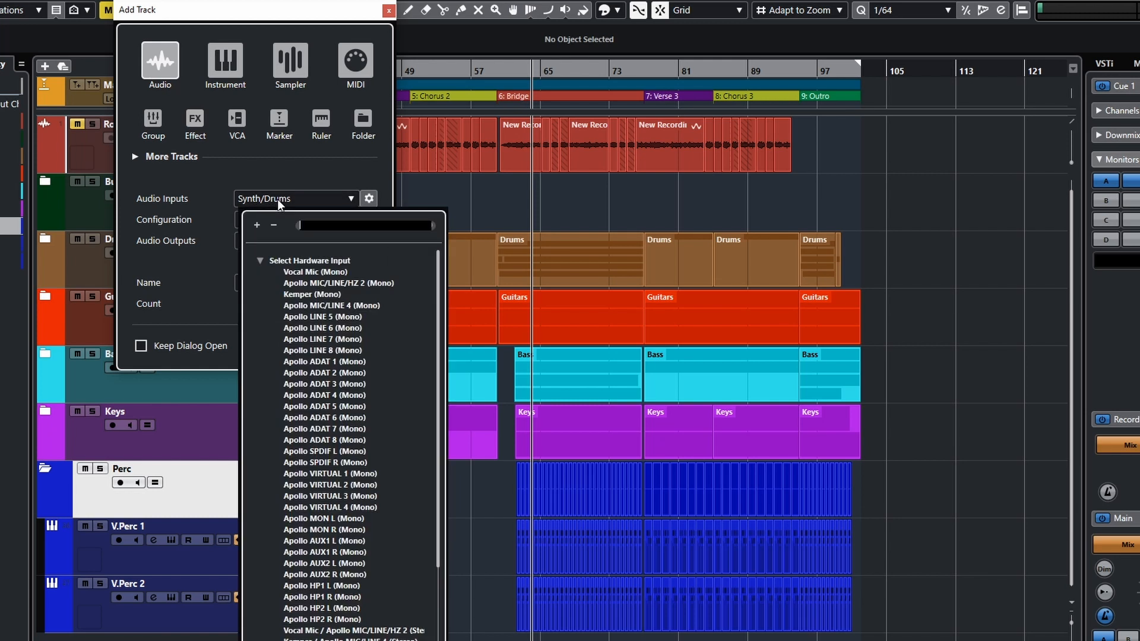
{"action": "left_click", "coordinate": [280, 204]}
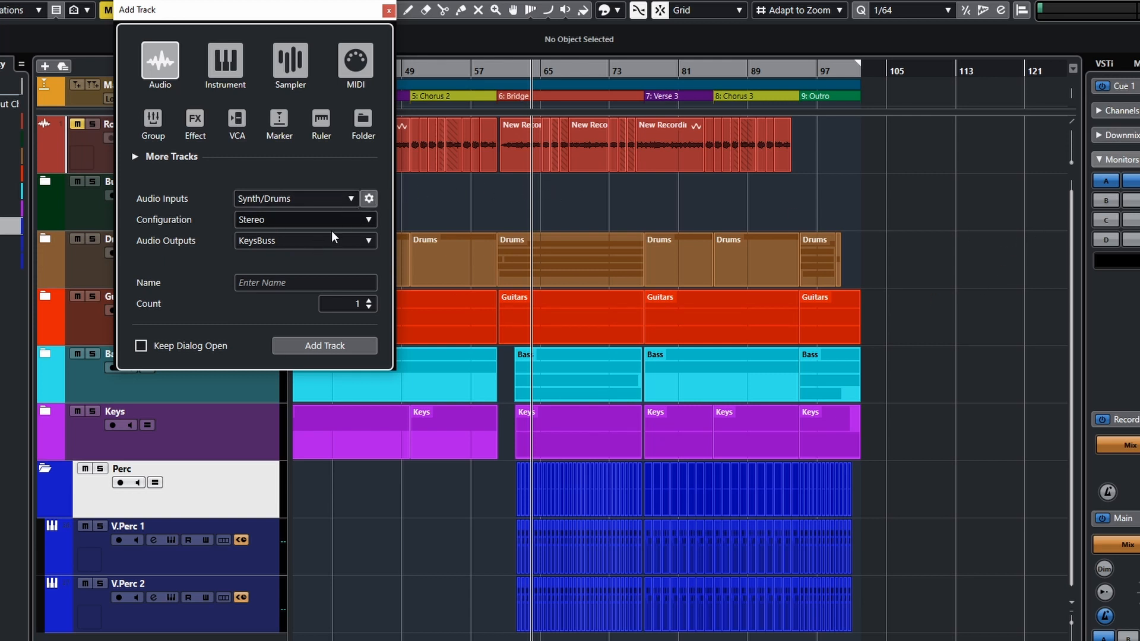
{"action": "left_click", "coordinate": [315, 242]}
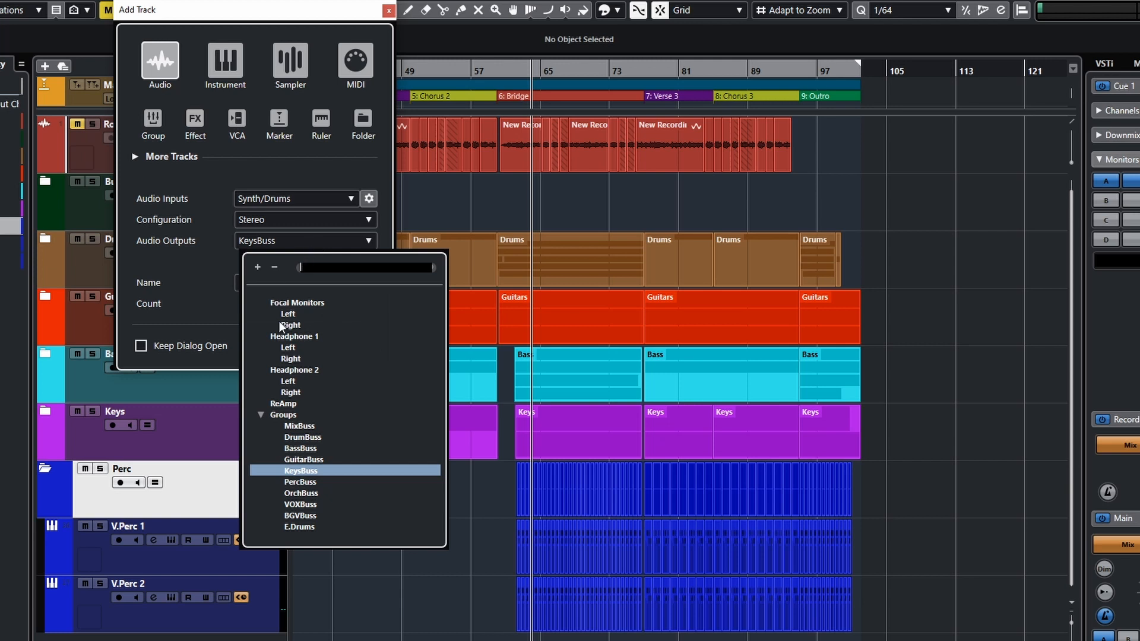
{"action": "left_click", "coordinate": [304, 482]}
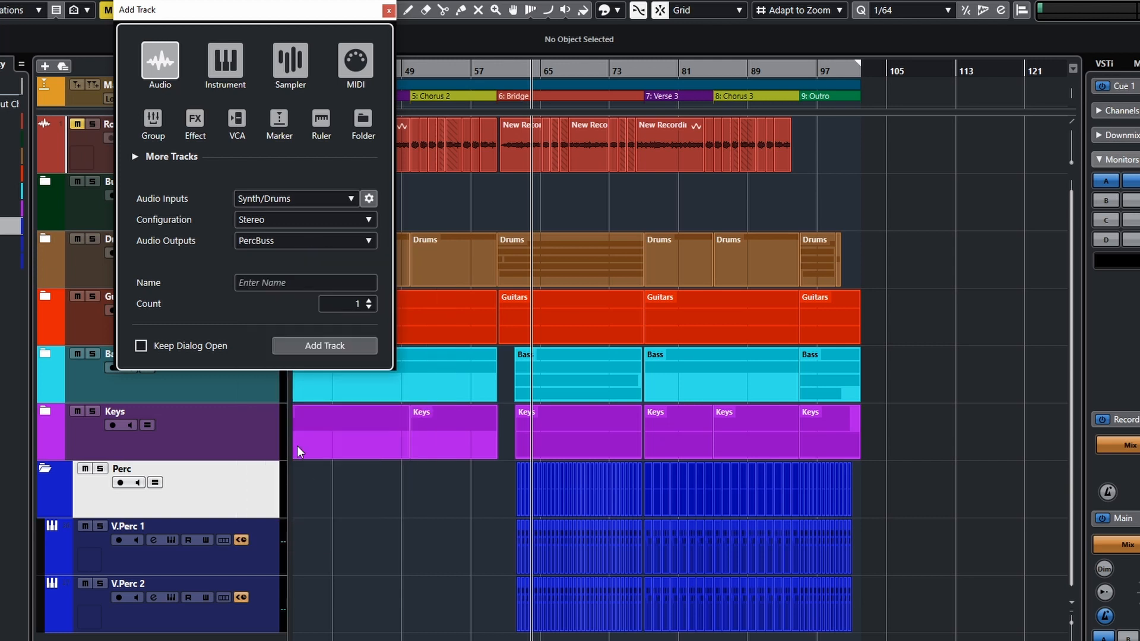
{"action": "left_click", "coordinate": [259, 285]}
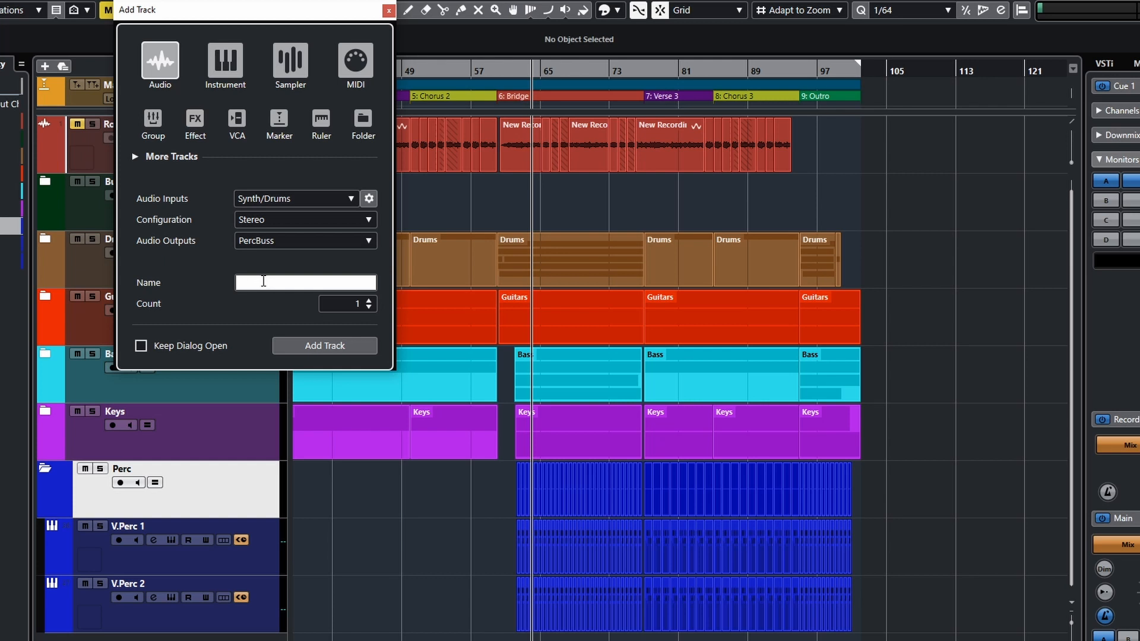
{"action": "type", "text": "S.Perc"}
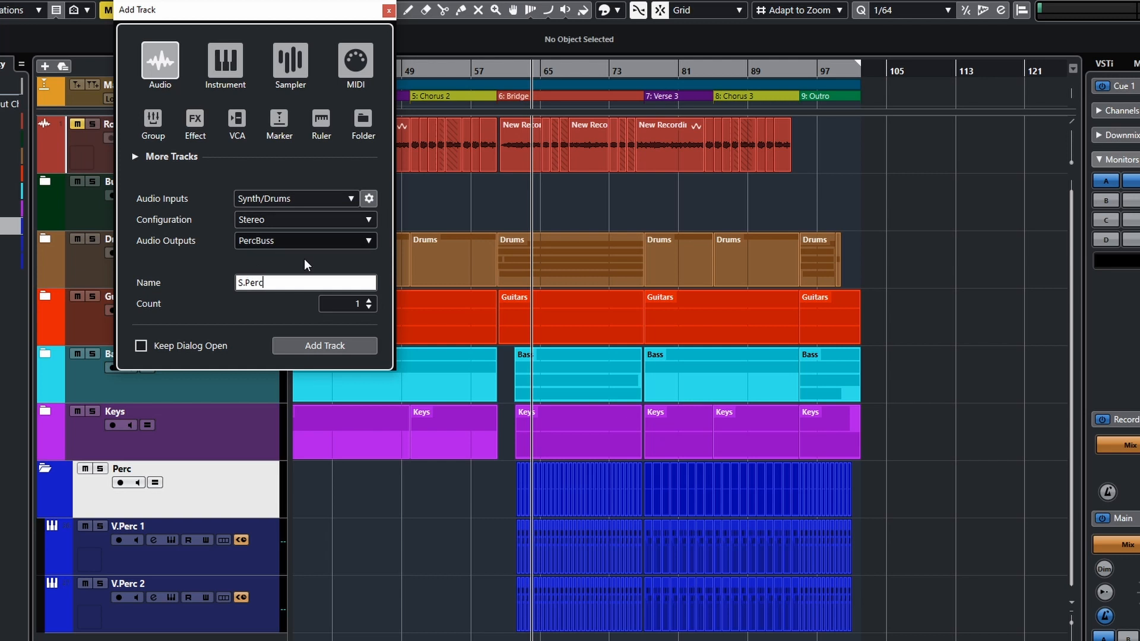
{"action": "left_click", "coordinate": [335, 350]}
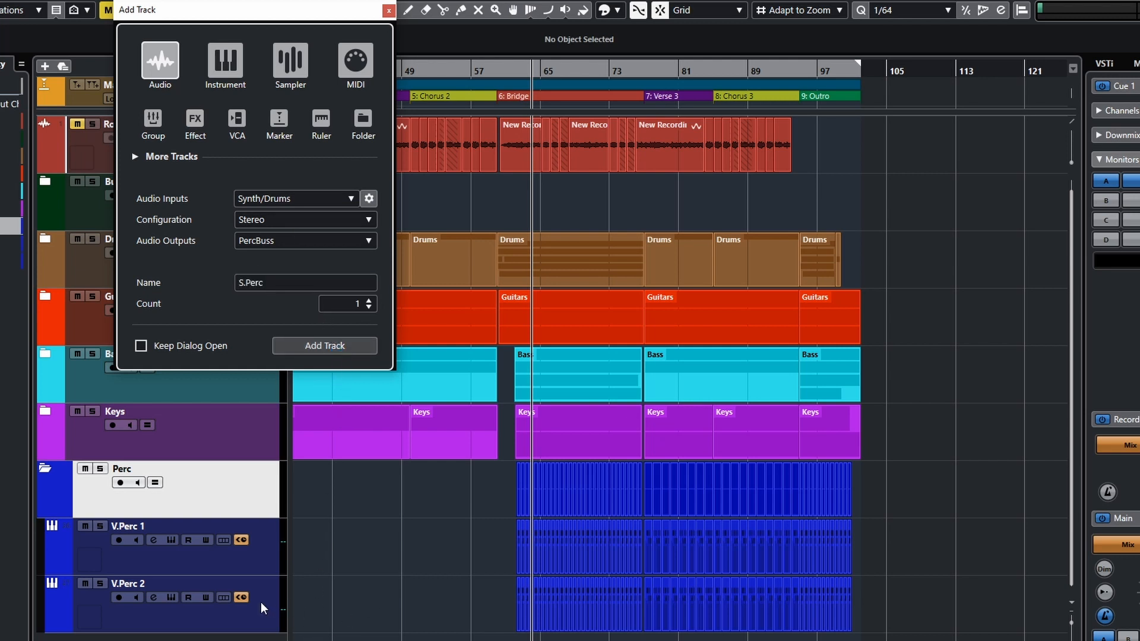
{"action": "scroll", "coordinate": [179, 564], "scroll_direction": "down", "scroll_amount": 1}
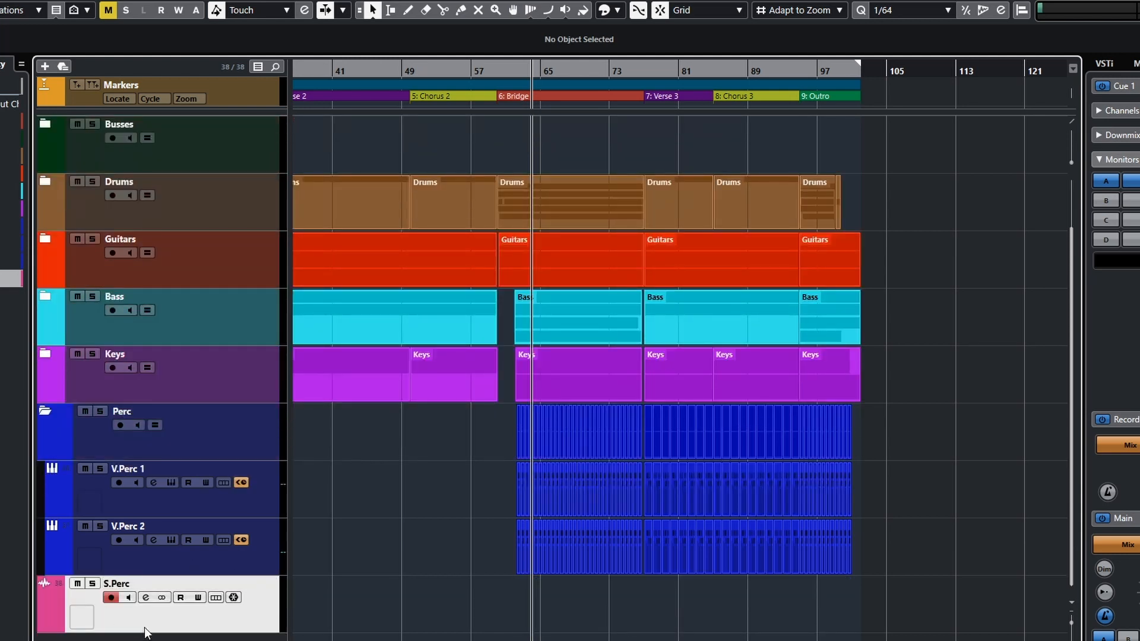
{"action": "left_click_drag", "start_coordinate": [127, 629], "coordinate": [168, 452]}
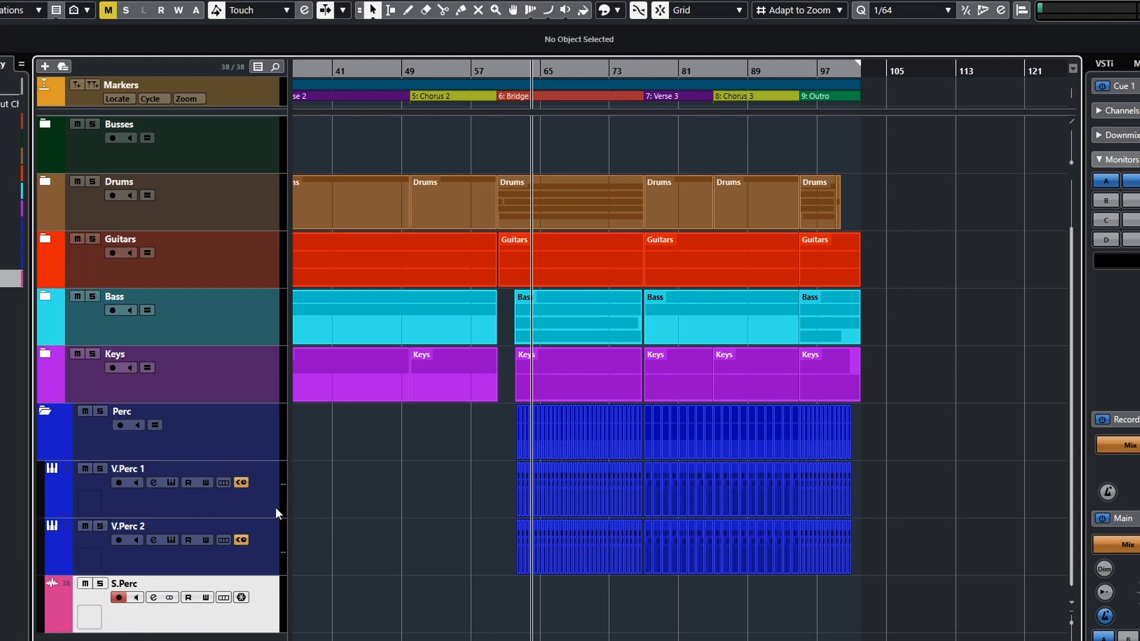
Solo and audition V.Perc 1, check its instrument preset, and rename the track Woodconga
{"action": "left_click", "coordinate": [103, 468]}
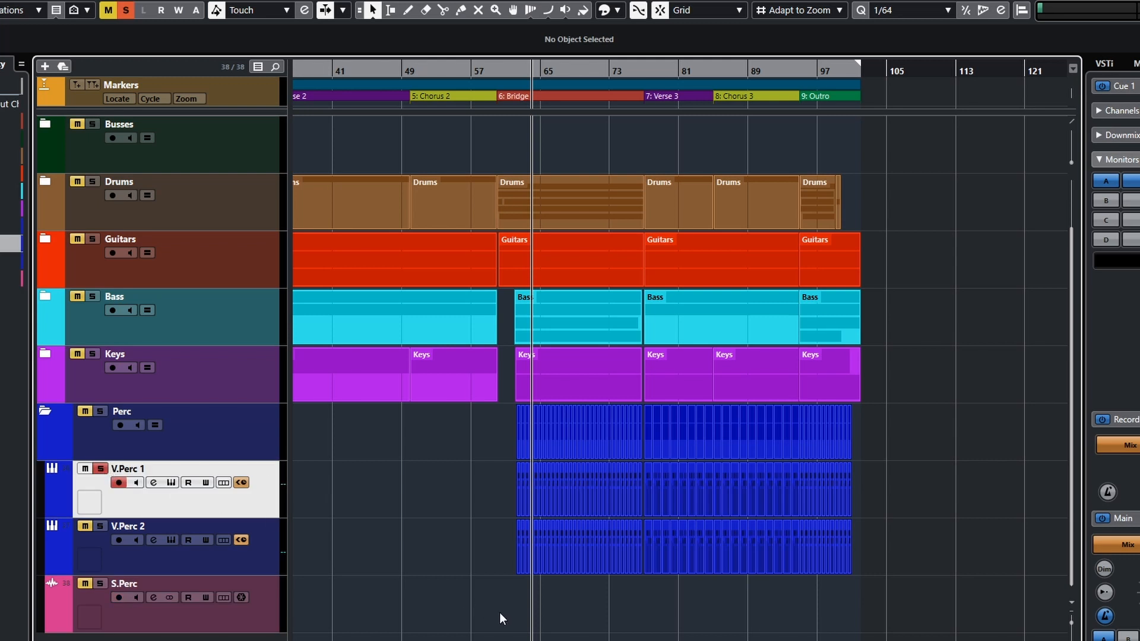
{"action": "key", "text": "space"}
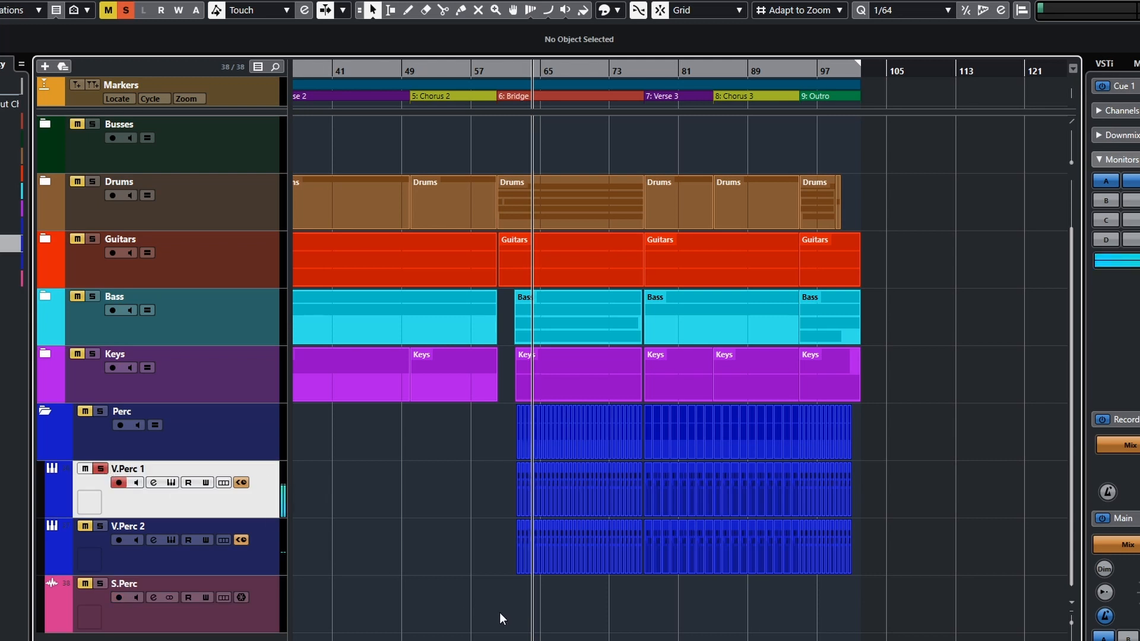
{"action": "left_click", "coordinate": [168, 485]}
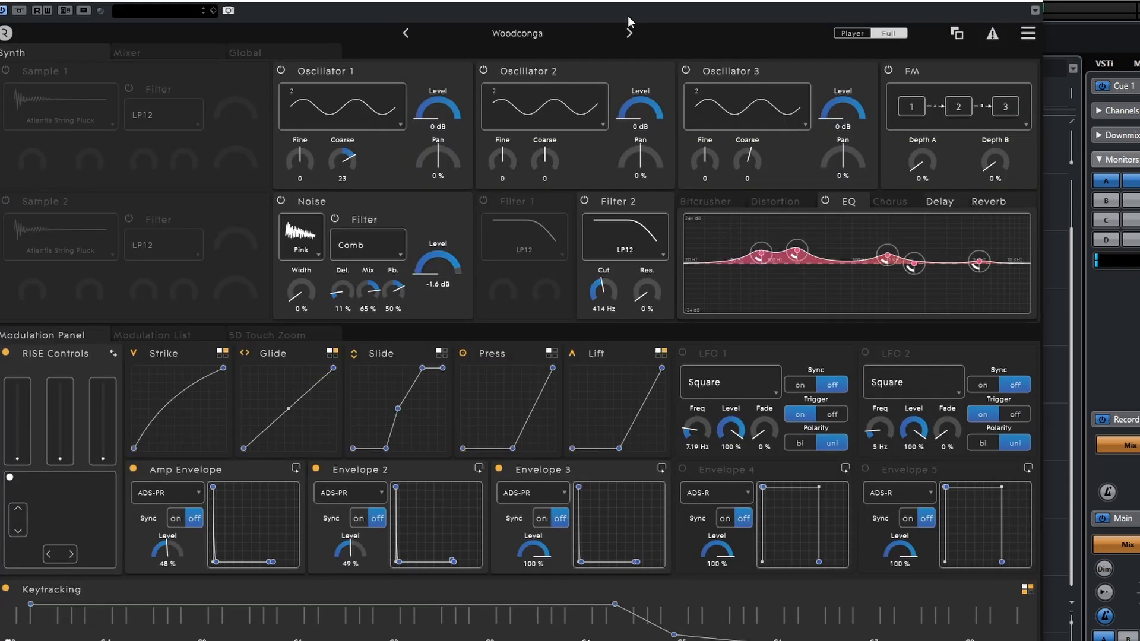
{"action": "left_click", "coordinate": [1046, 8]}
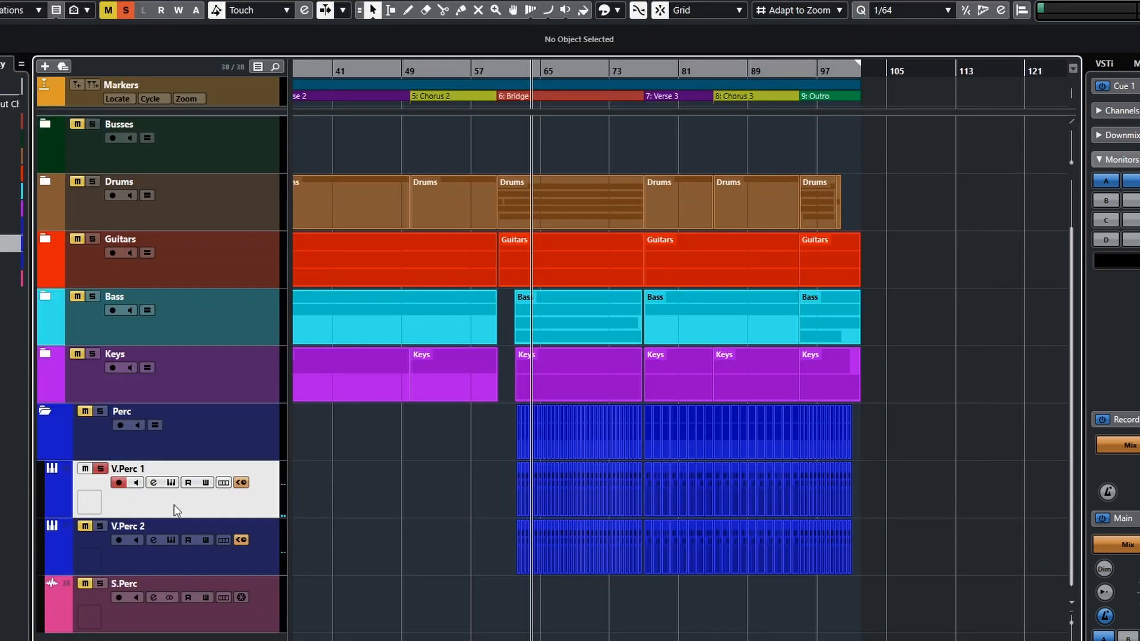
{"action": "double_click", "coordinate": [138, 470]}
{"action": "type", "text": "Woodconga"}
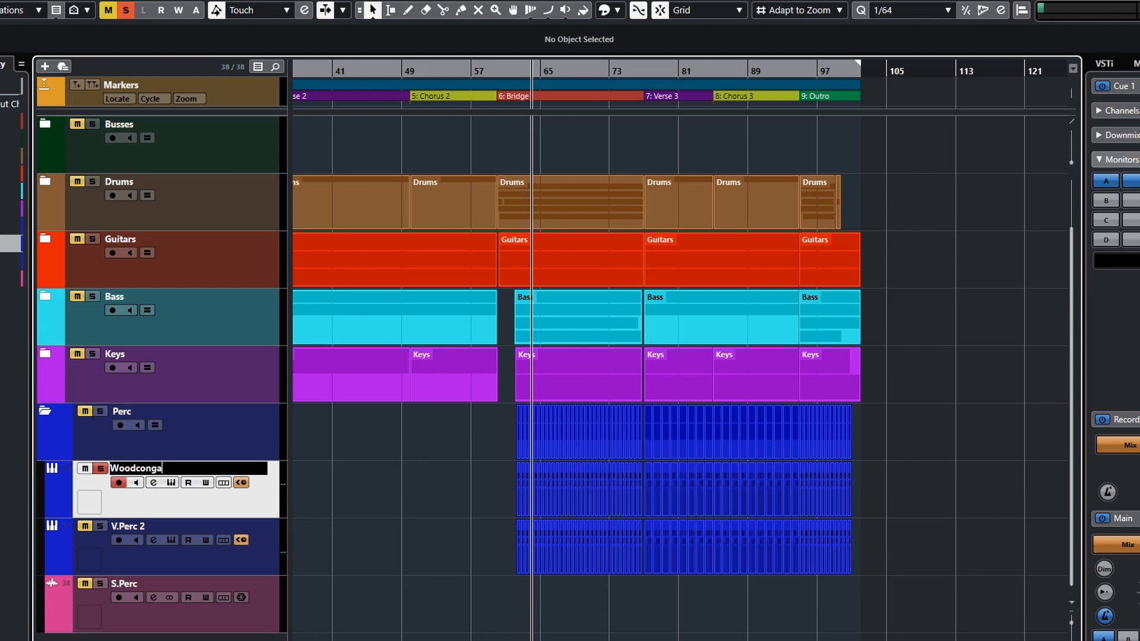
{"action": "key", "text": "Return"}
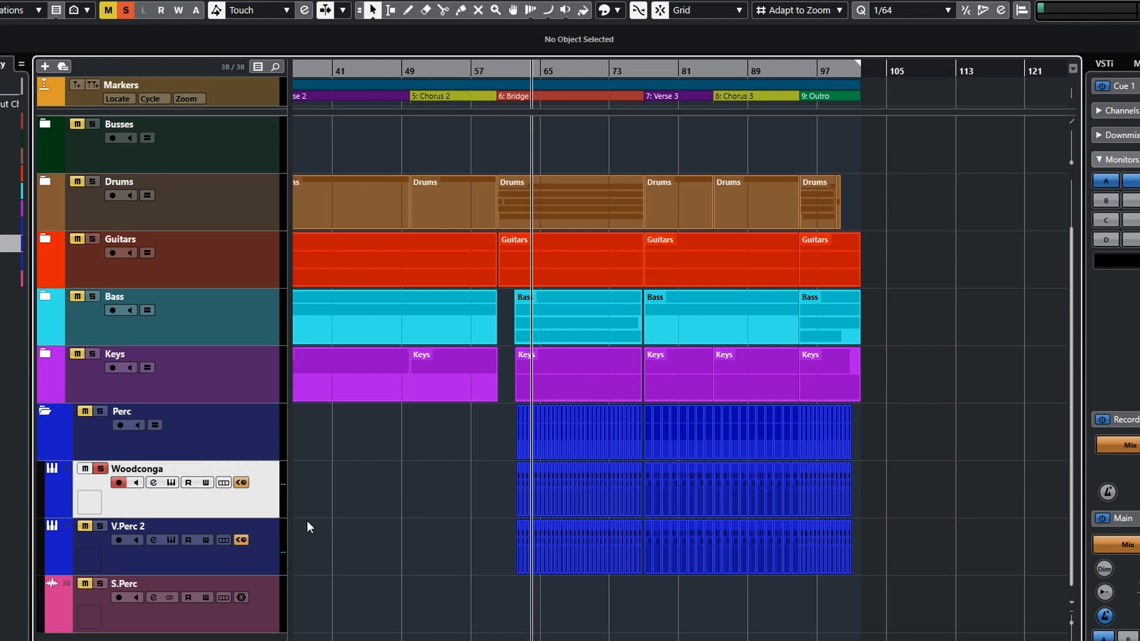
Check the instrument preset on V.Perc 2 with the track soloed, rename the track Stick, and unsolo it
{"action": "left_click", "coordinate": [102, 528]}
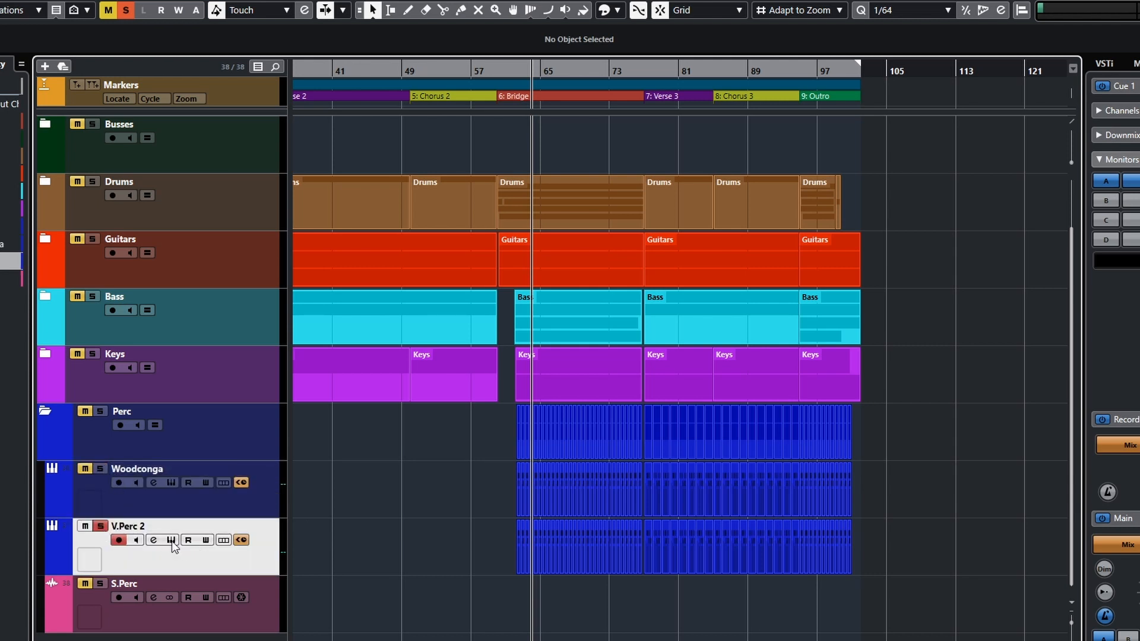
{"action": "left_click", "coordinate": [172, 541]}
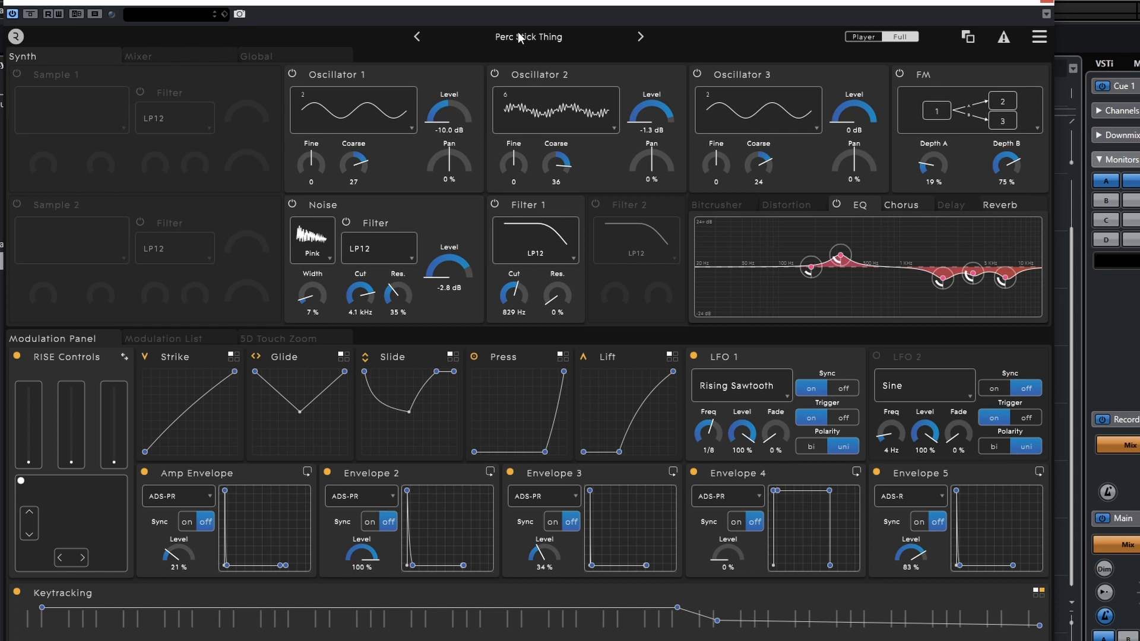
{"action": "left_click", "coordinate": [1040, 9]}
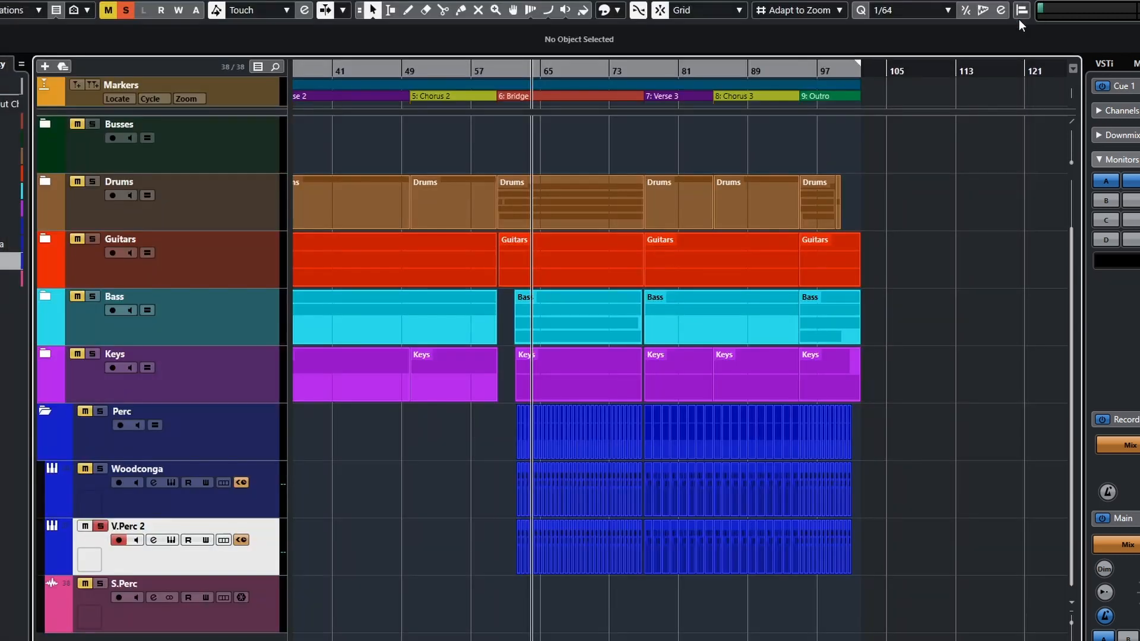
{"action": "double_click", "coordinate": [128, 526]}
{"action": "type", "text": "Stick"}
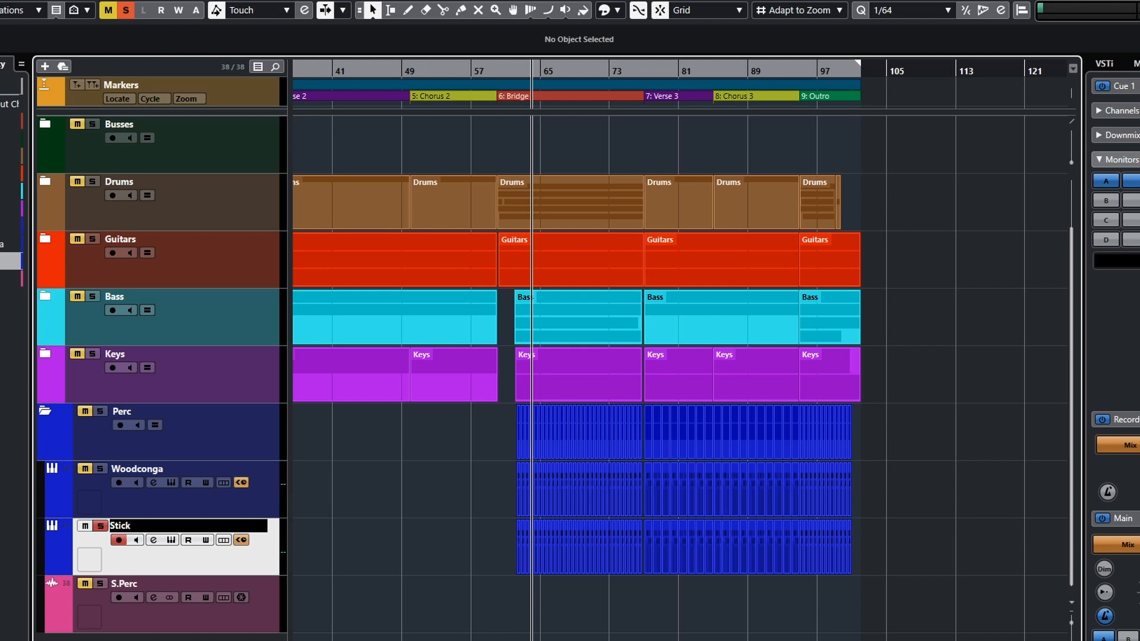
{"action": "key", "text": "Return"}
{"action": "left_click", "coordinate": [99, 526]}
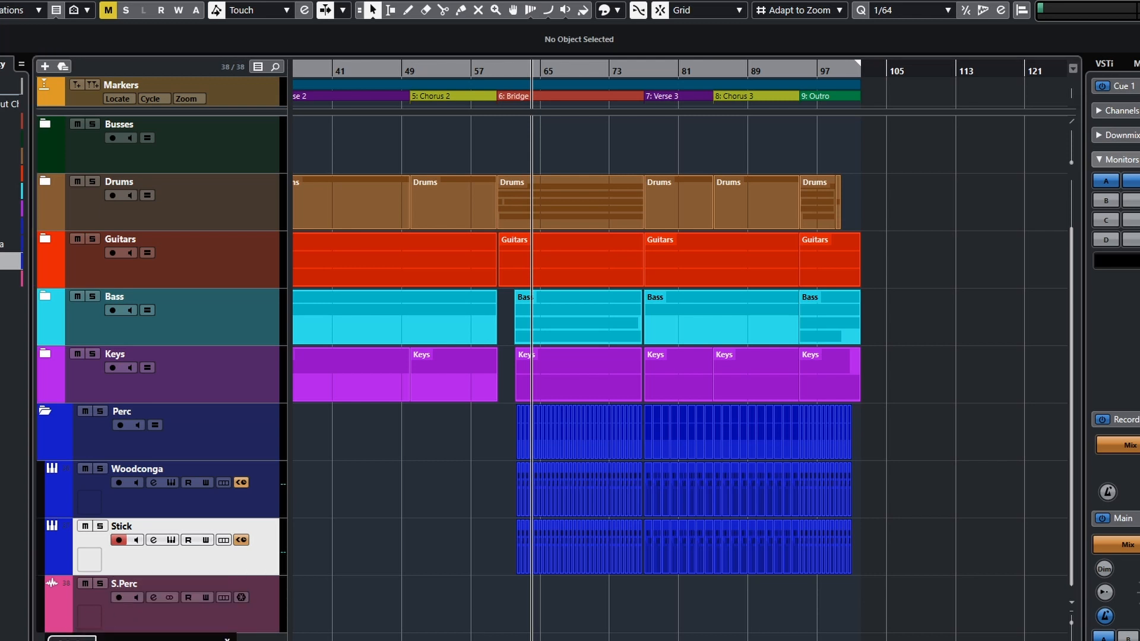
Color the S.Perc track blue to match the Perc folder and rename it Tambo
{"action": "key", "text": "ctrl+z"}
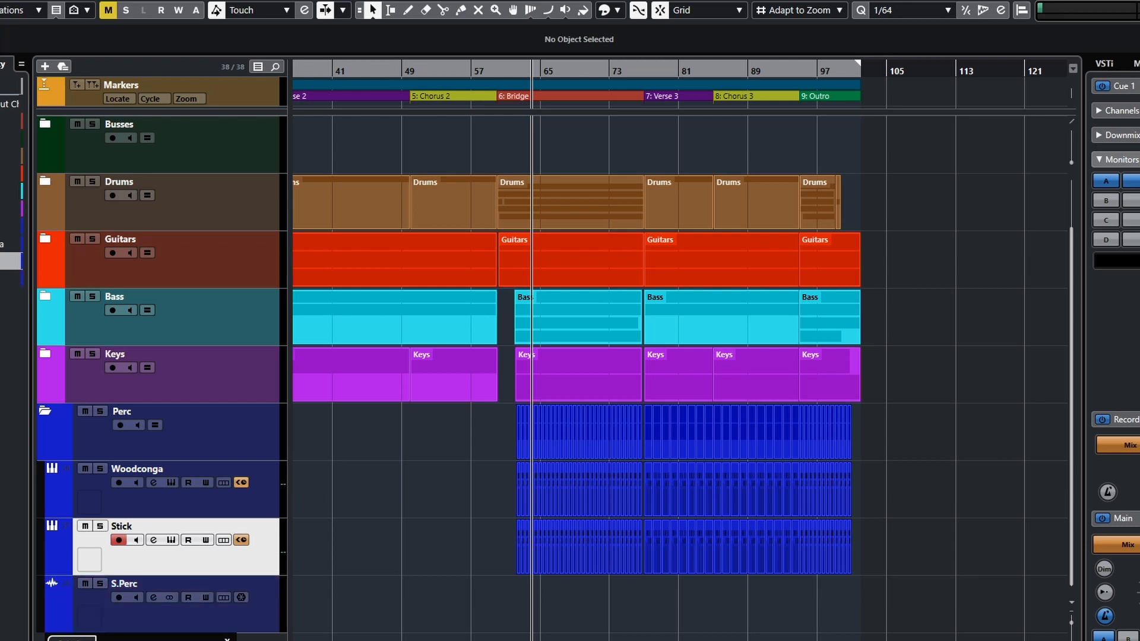
{"action": "left_click", "coordinate": [227, 640]}
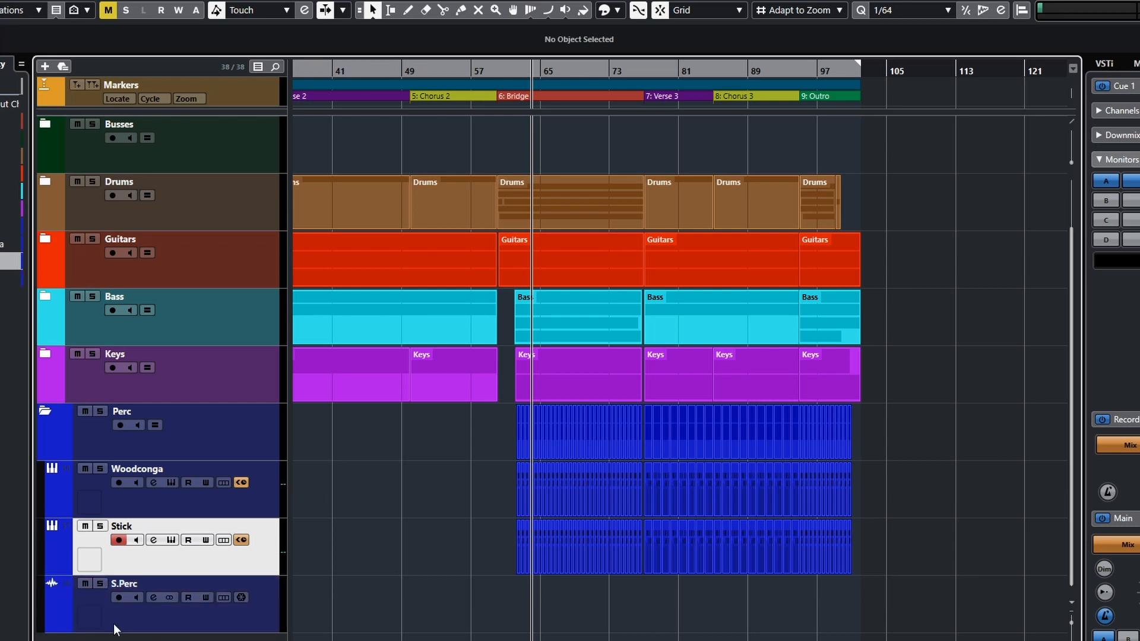
{"action": "double_click", "coordinate": [128, 583]}
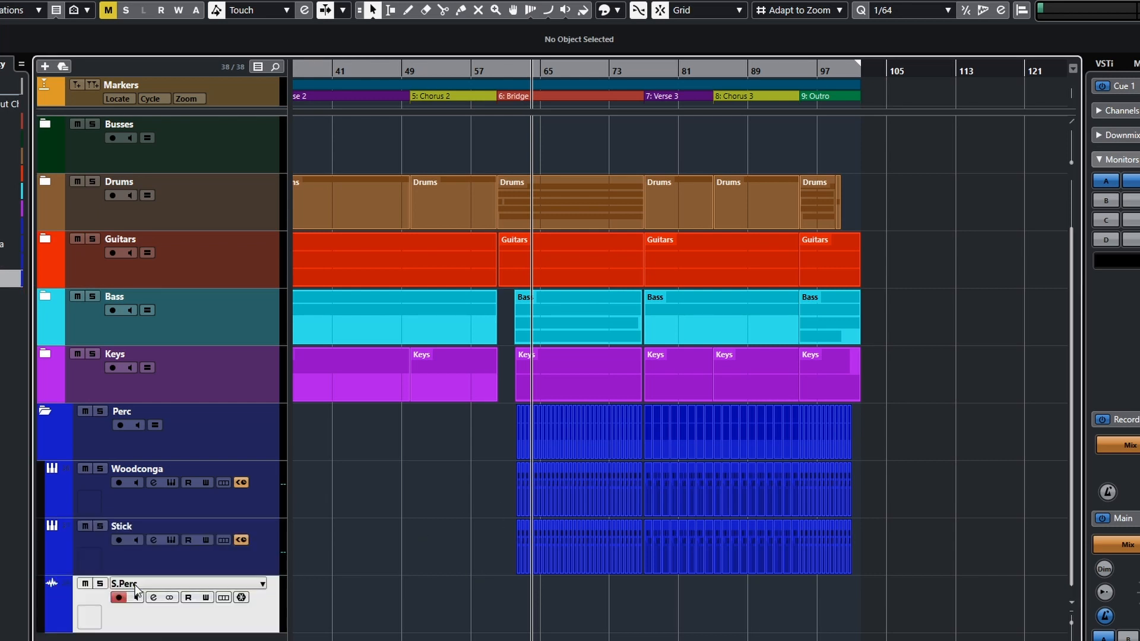
{"action": "type", "text": "Tambo"}
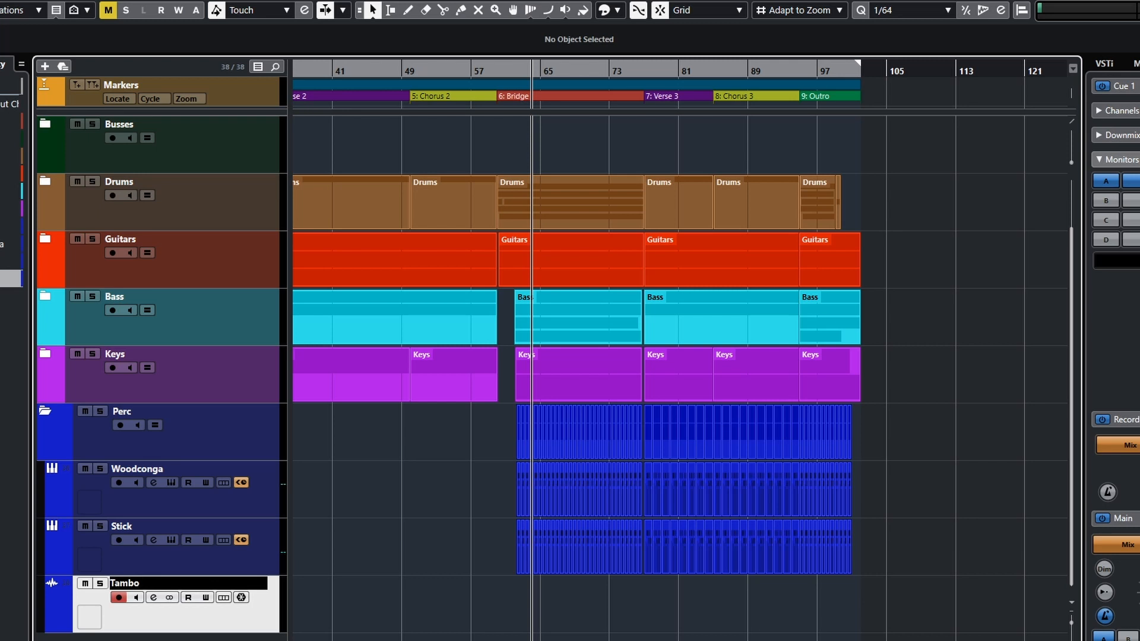
{"action": "key", "text": "Return"}
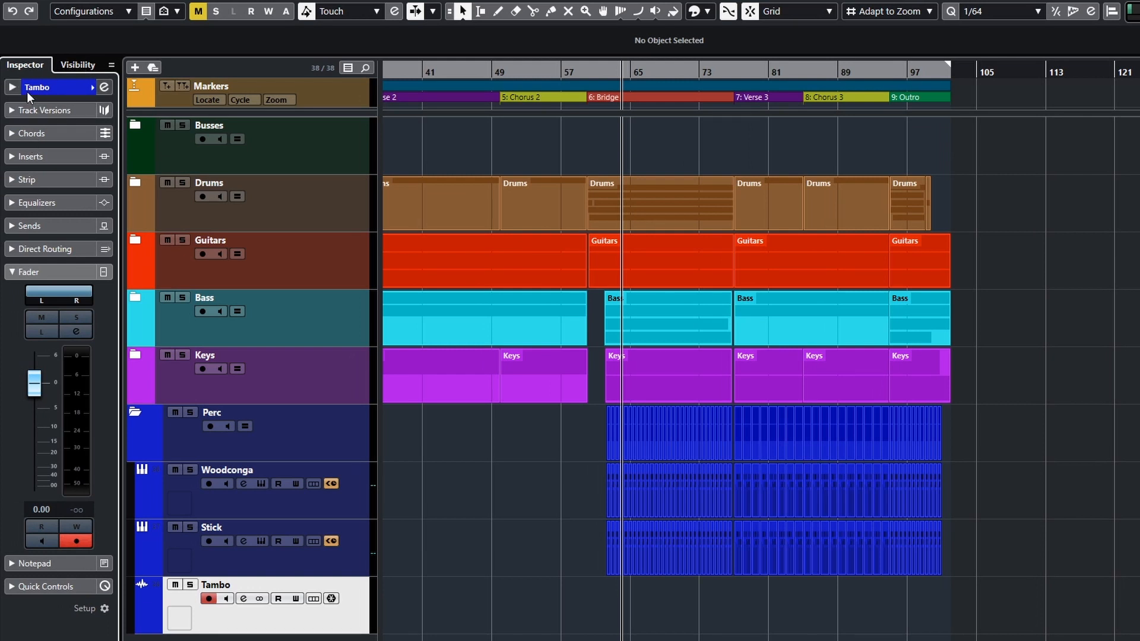
Expand the Tambo track's basic settings and check its input and output routing
{"action": "left_click", "coordinate": [37, 93]}
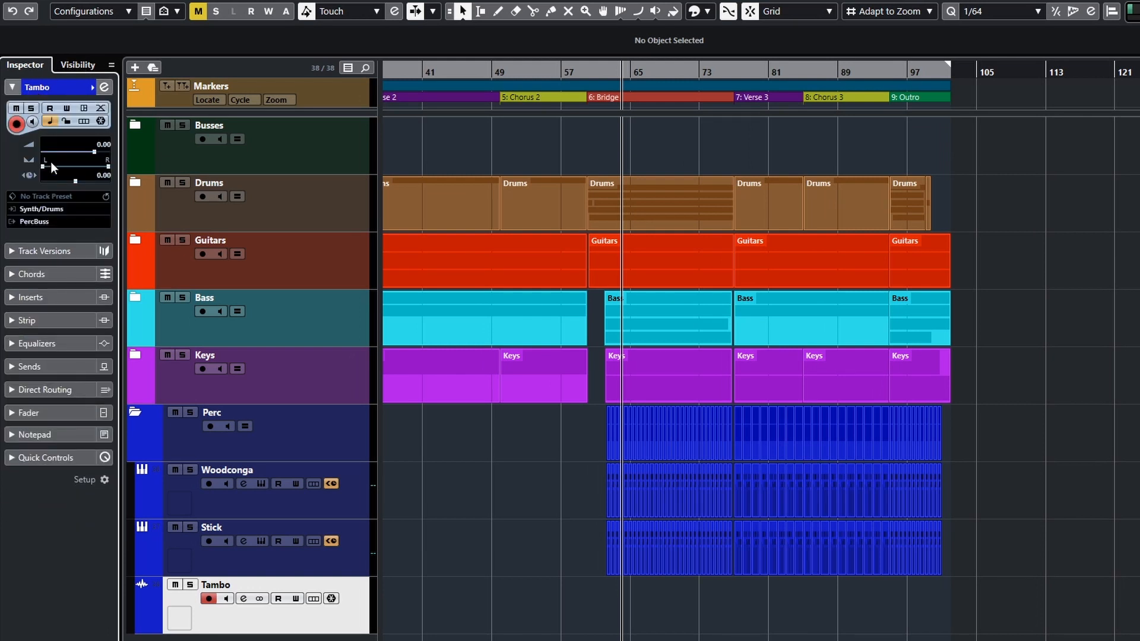
{"action": "left_click", "coordinate": [49, 209]}
{"action": "key", "text": "Escape"}
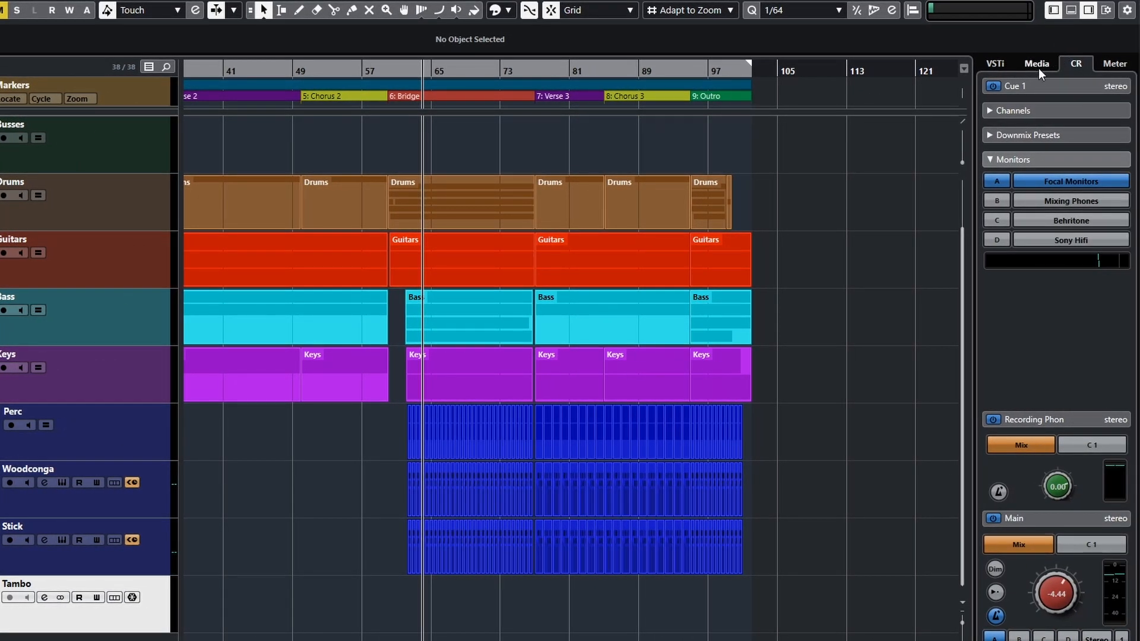
Show the media browser beside the project and open the full MediaBay window
{"action": "left_click", "coordinate": [1036, 64]}
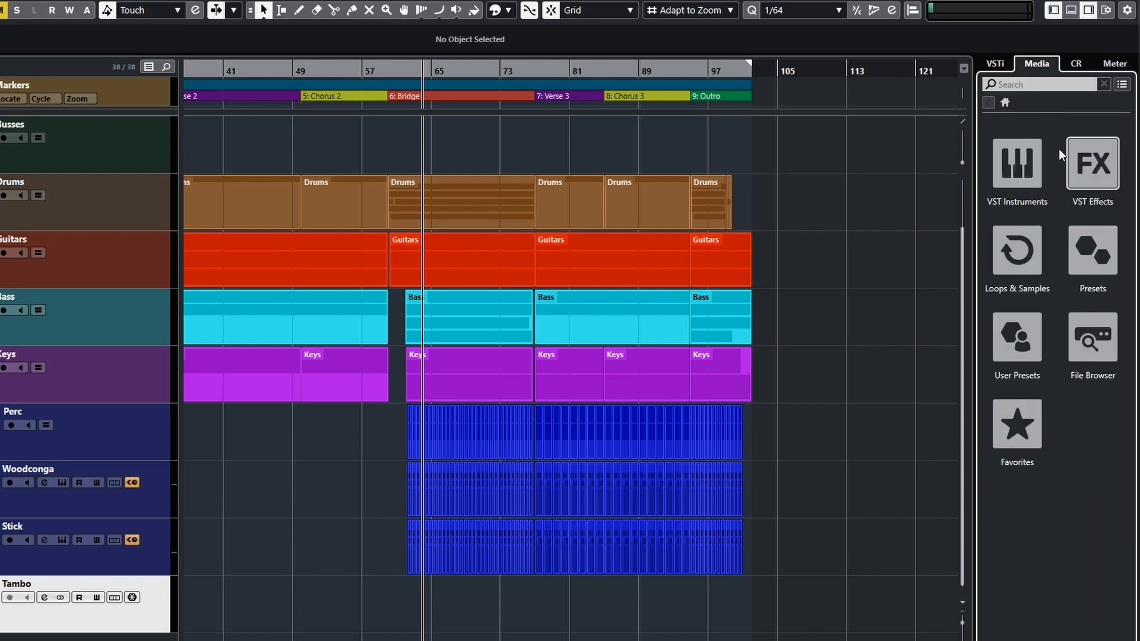
{"action": "key", "text": "F5"}
{"action": "left_click_drag", "start_coordinate": [250, 112], "coordinate": [261, 86]}
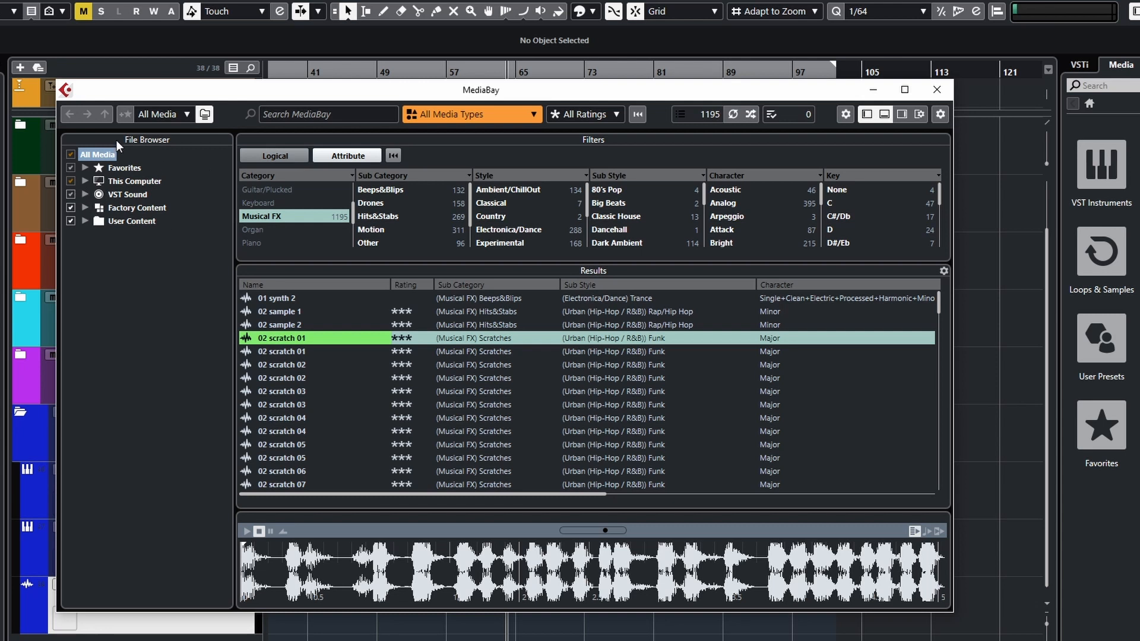
Browse This Computer and the folders on the E: (Loopsprogs) drive, and return the browser to All Media
{"action": "left_click", "coordinate": [83, 180]}
{"action": "left_click", "coordinate": [83, 181]}
{"action": "left_click", "coordinate": [83, 181]}
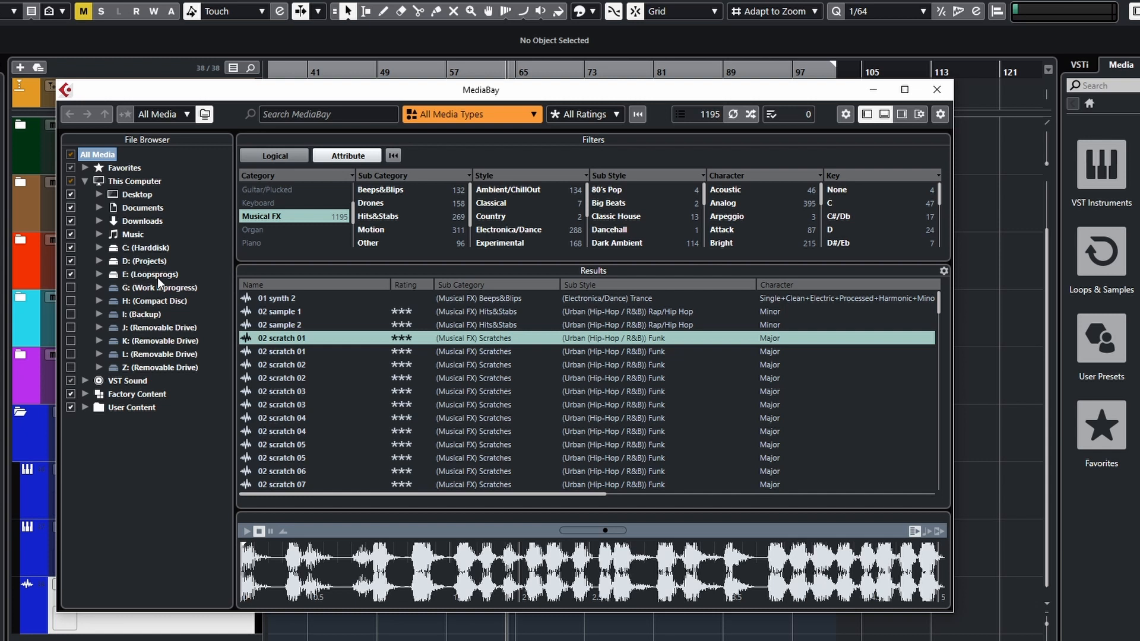
{"action": "left_click", "coordinate": [100, 274]}
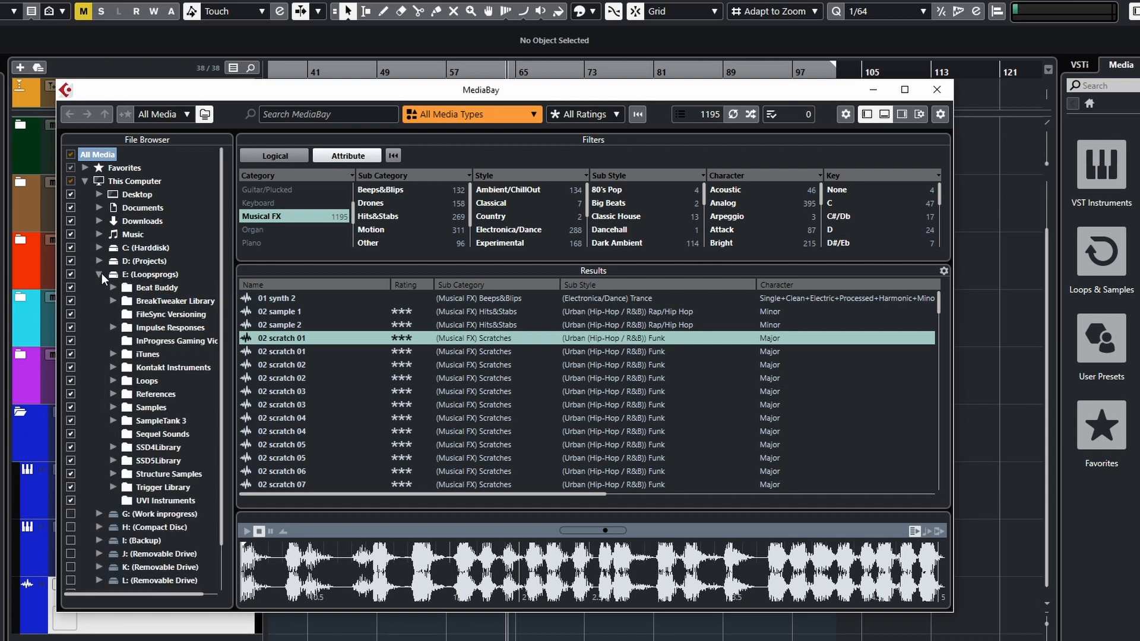
{"action": "left_click", "coordinate": [128, 394]}
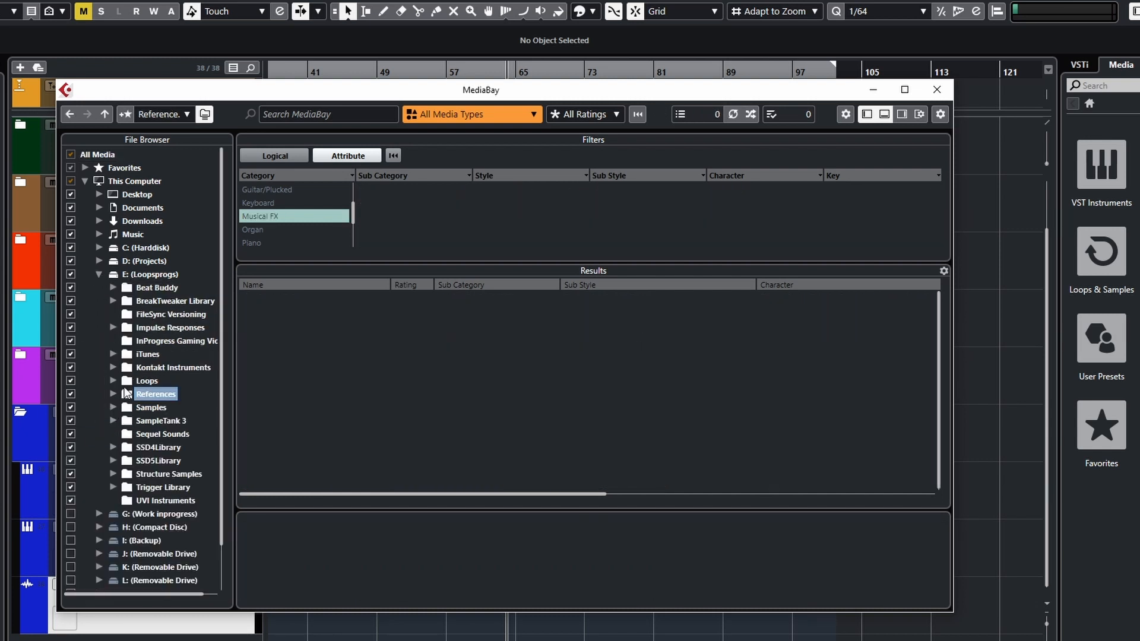
{"action": "left_click", "coordinate": [97, 274]}
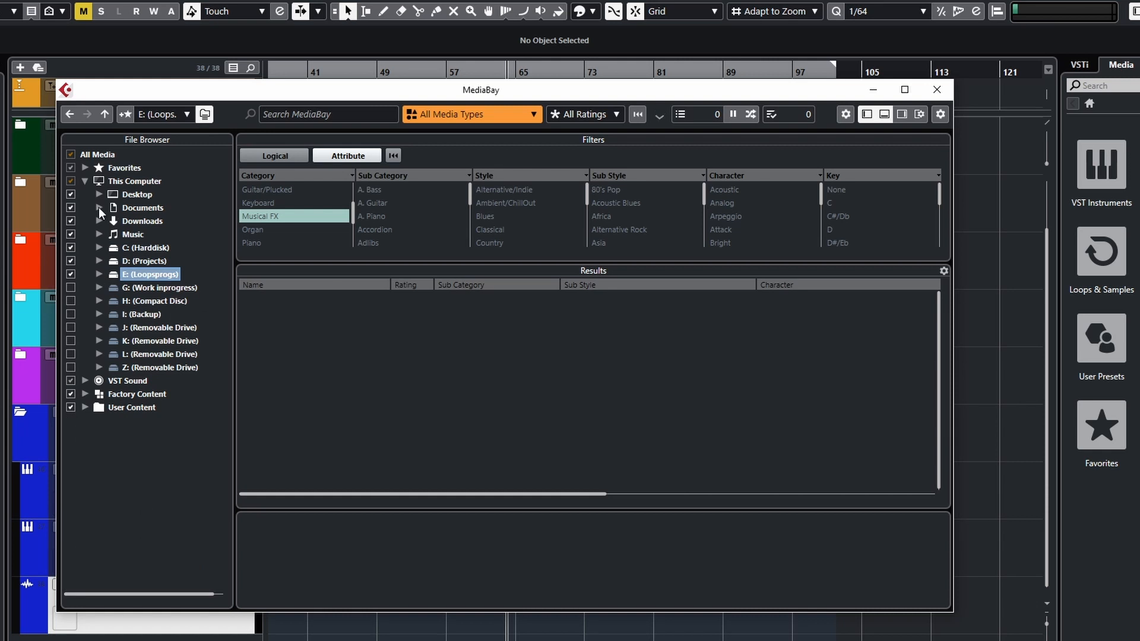
{"action": "left_click", "coordinate": [85, 180]}
{"action": "left_click", "coordinate": [96, 154]}
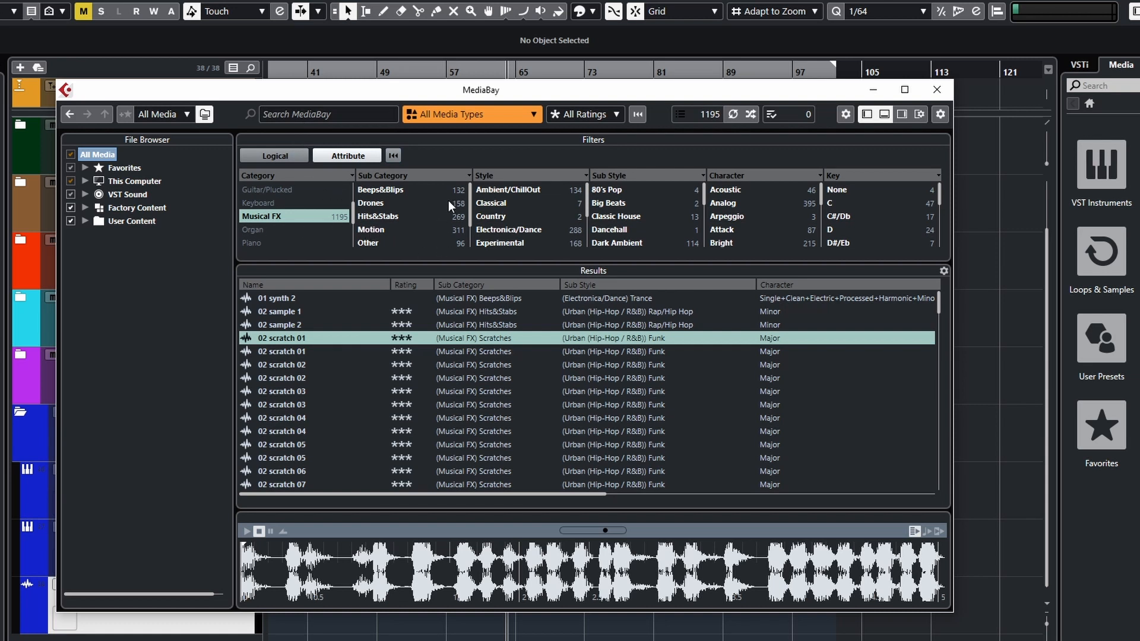
Filter the media to the Drum&Perc category and the Percussion subcategory
{"action": "scroll", "coordinate": [394, 224], "scroll_direction": "down", "scroll_amount": 2}
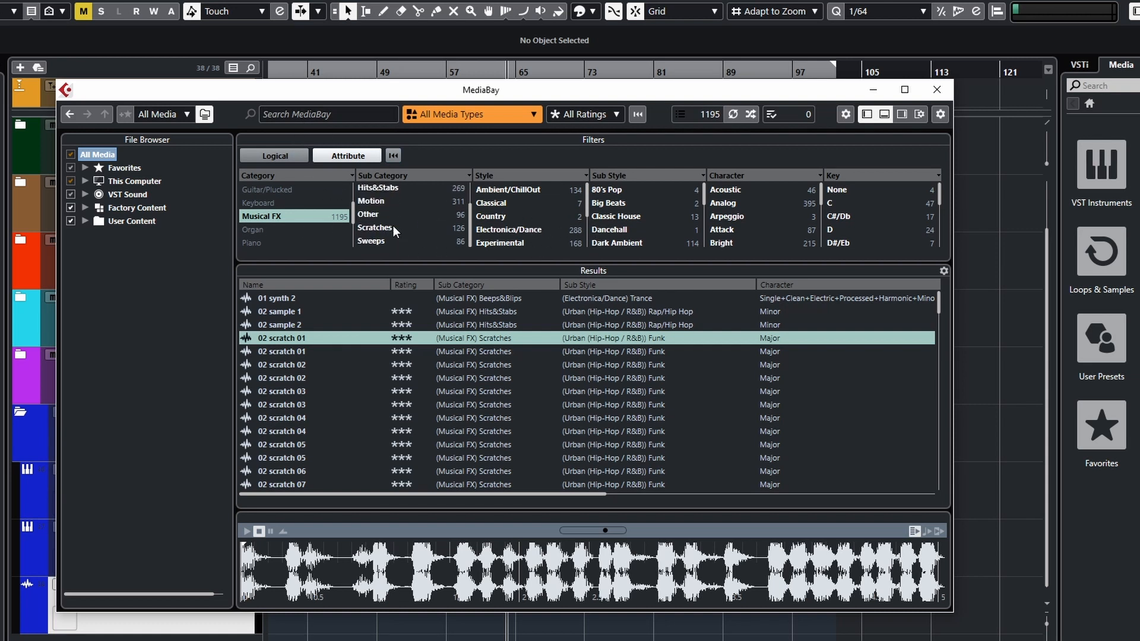
{"action": "scroll", "coordinate": [279, 232], "scroll_direction": "up", "scroll_amount": 2}
{"action": "left_click", "coordinate": [273, 243]}
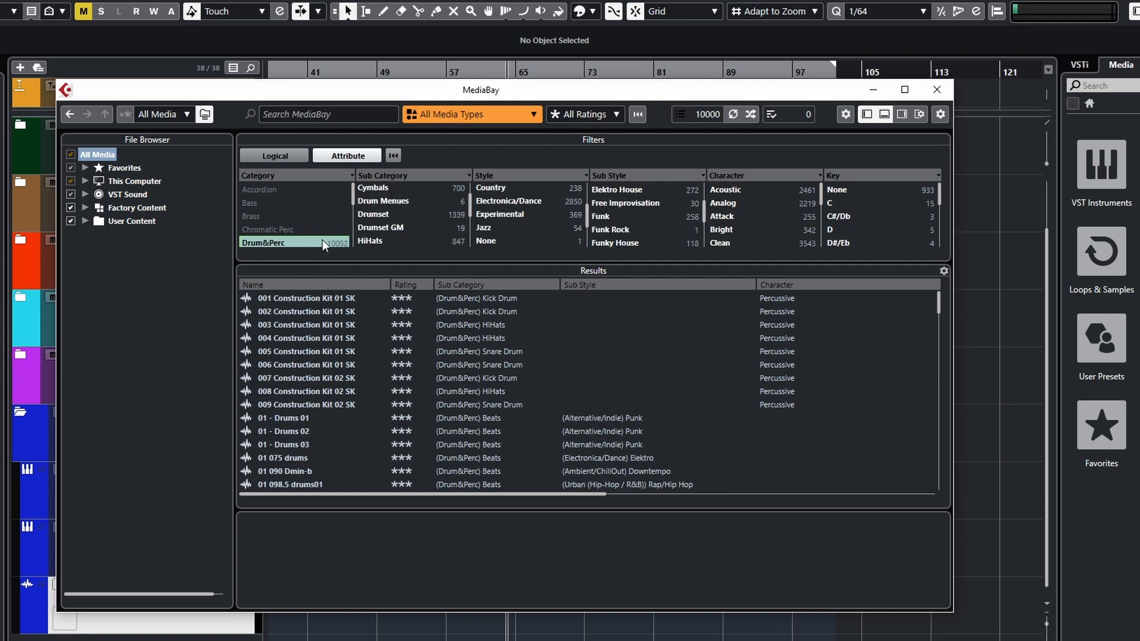
{"action": "scroll", "coordinate": [382, 209], "scroll_direction": "down", "scroll_amount": 2}
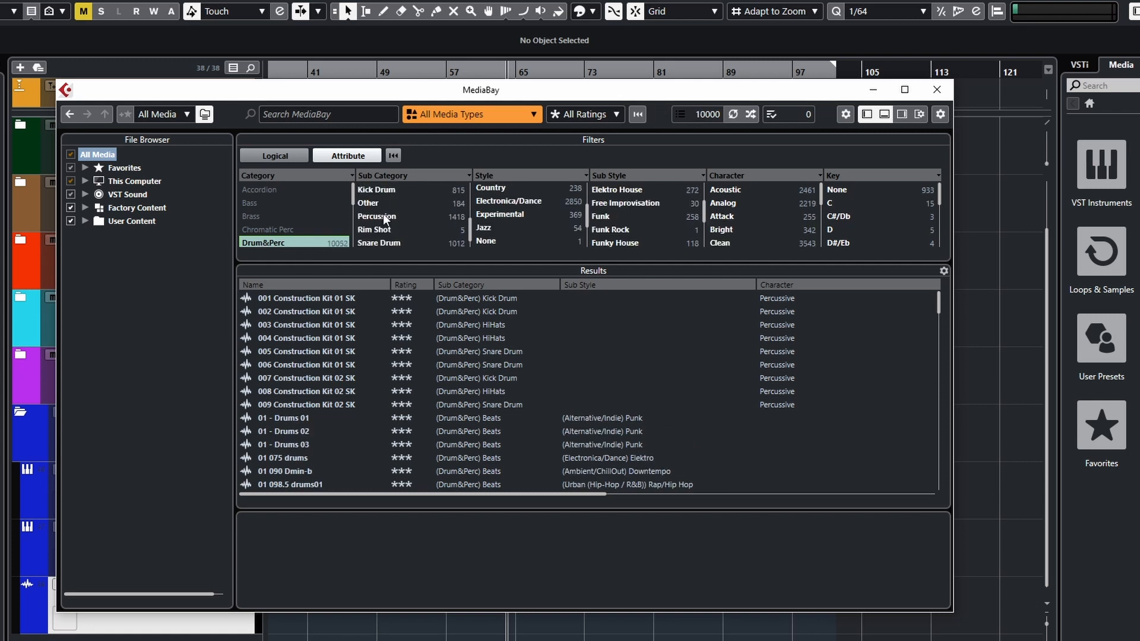
{"action": "left_click", "coordinate": [384, 215]}
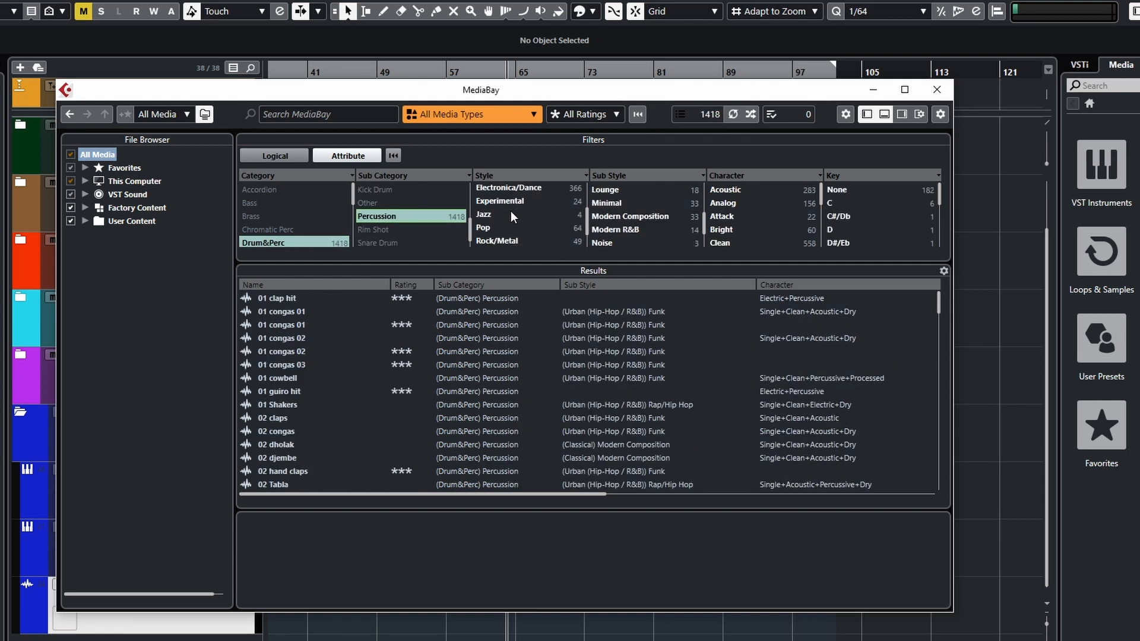
Look through the style filters and search the percussion samples for "tamb"
{"action": "scroll", "coordinate": [612, 231], "scroll_direction": "down", "scroll_amount": 5}
{"action": "scroll", "coordinate": [518, 230], "scroll_direction": "down", "scroll_amount": 2}
{"action": "scroll", "coordinate": [518, 232], "scroll_direction": "up", "scroll_amount": 3}
{"action": "scroll", "coordinate": [611, 240], "scroll_direction": "up", "scroll_amount": 8}
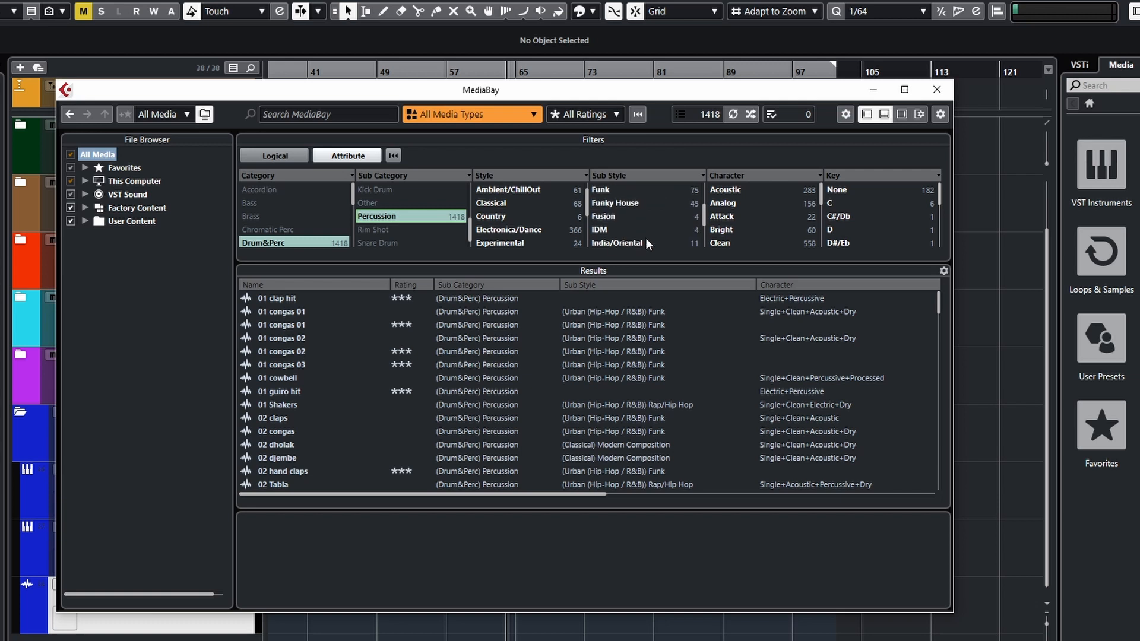
{"action": "left_click", "coordinate": [300, 115]}
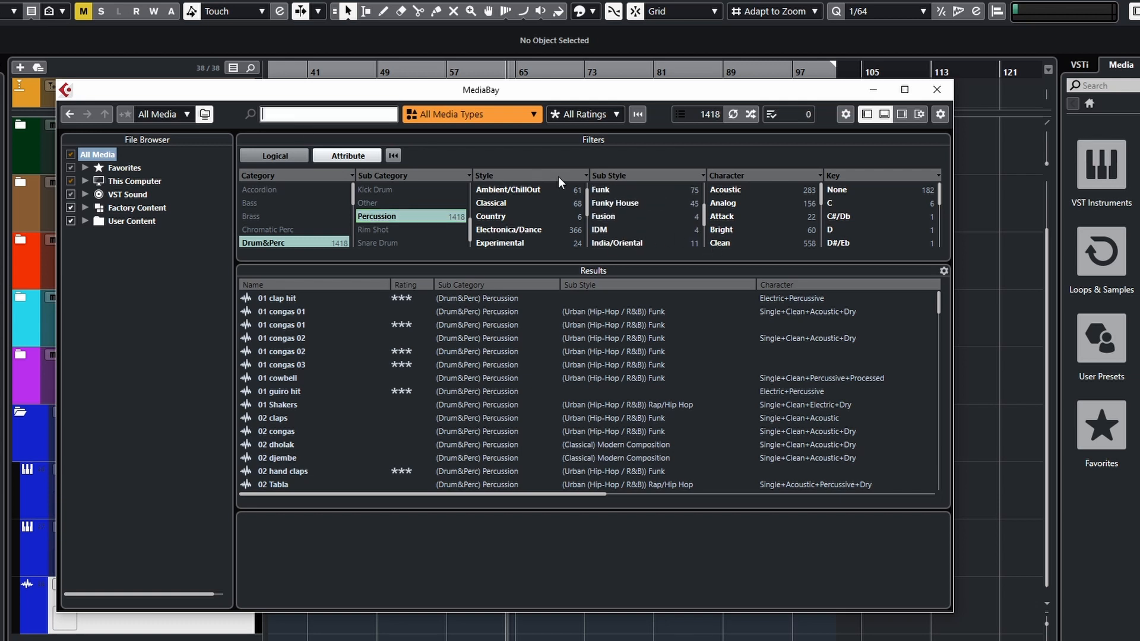
{"action": "type", "text": "tamb"}
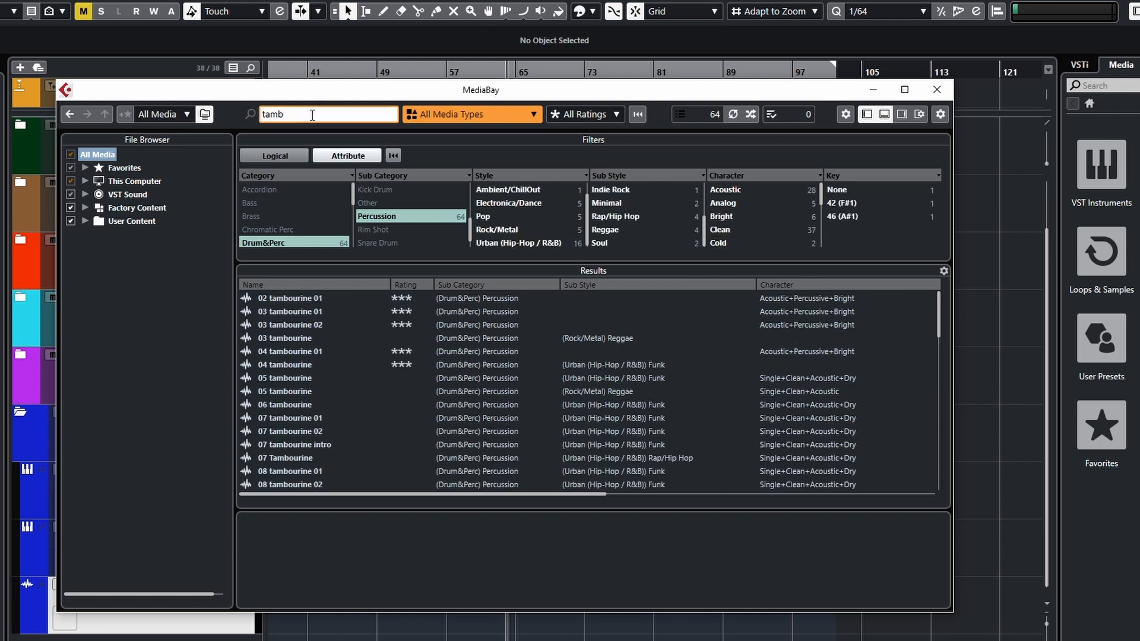
Audition the first tambourine samples, 02 tambourine 01, 03 tambourine 02 and 03 tambourine
{"action": "left_click", "coordinate": [291, 303]}
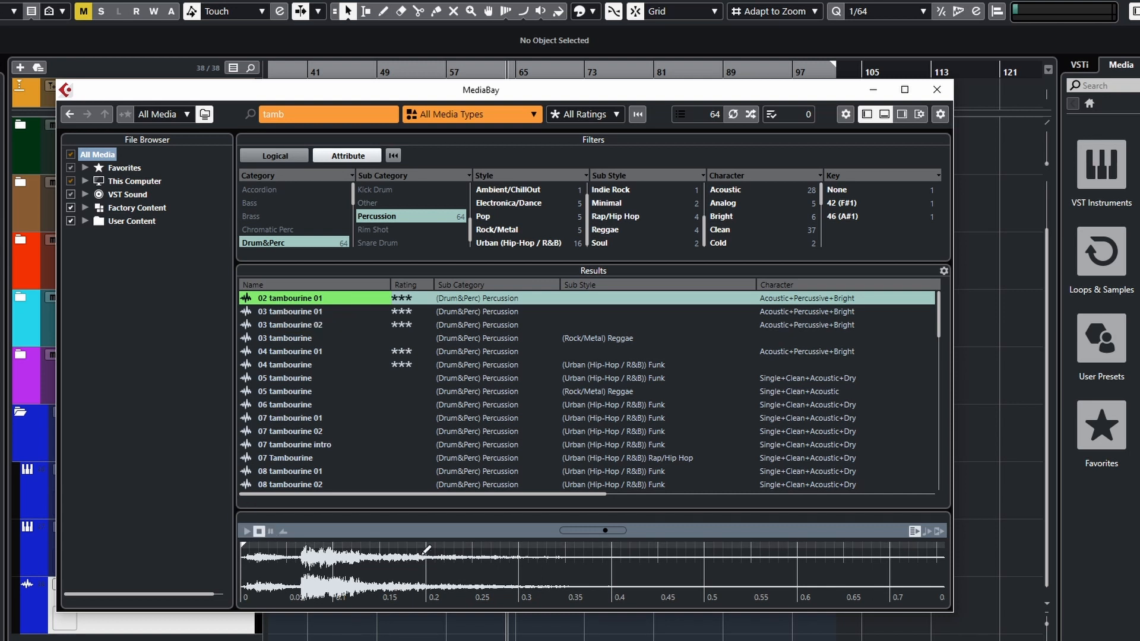
{"action": "left_click", "coordinate": [280, 321]}
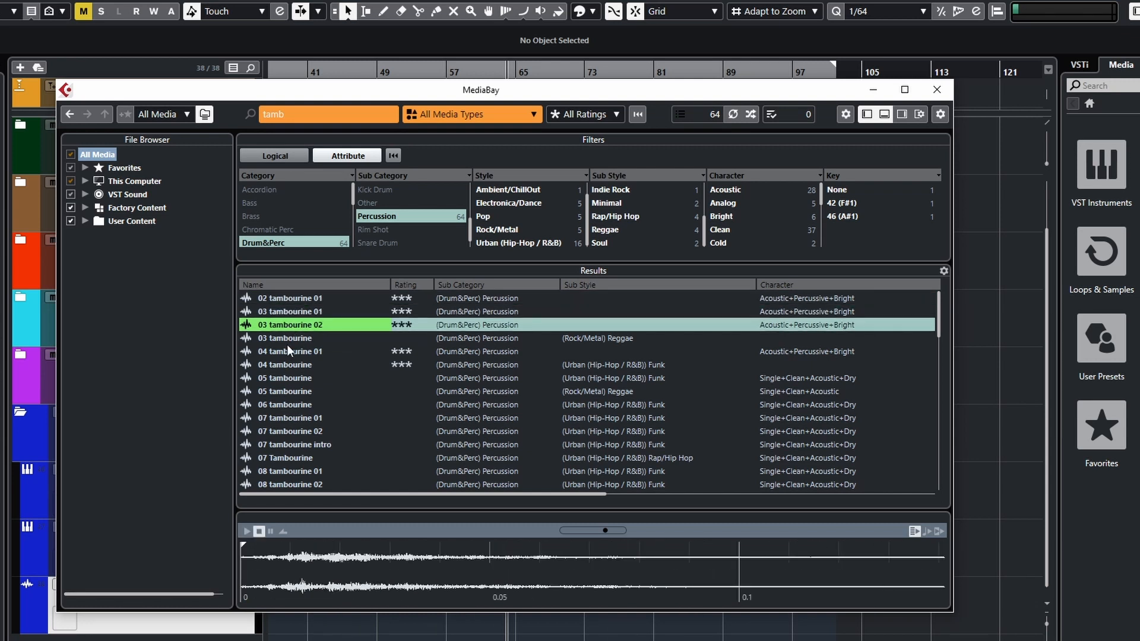
{"action": "left_click", "coordinate": [288, 346]}
{"action": "left_click", "coordinate": [287, 339]}
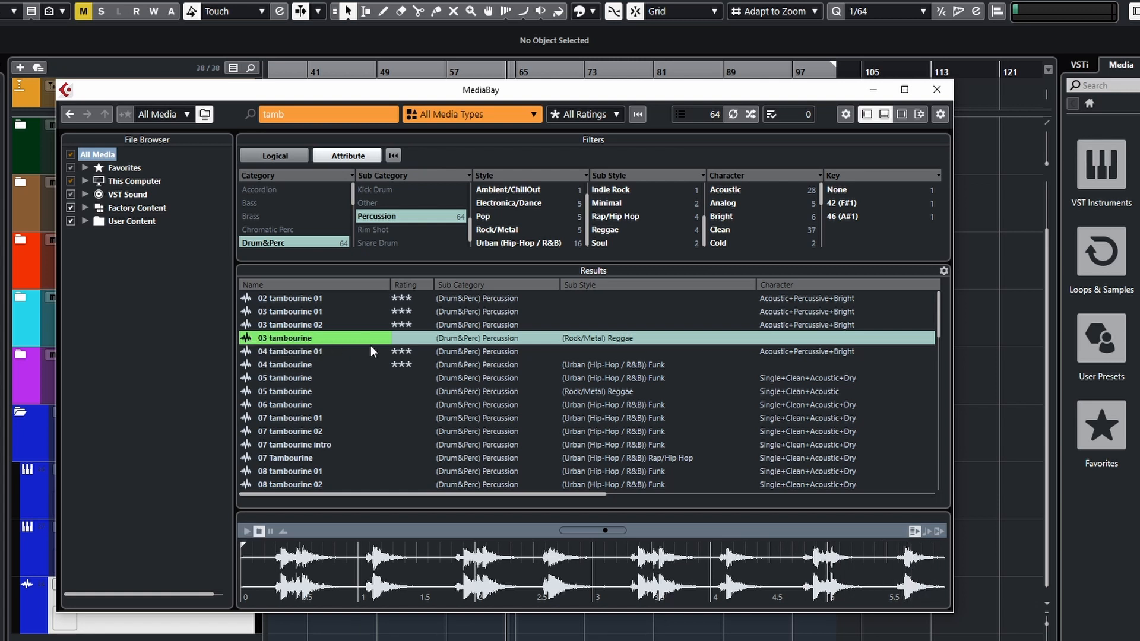
Place the project cursor at the start of Verse 3 on the Tambo track and return to MediaBay
{"action": "left_click_drag", "start_coordinate": [339, 94], "coordinate": [304, 75]}
{"action": "left_click", "coordinate": [553, 2]}
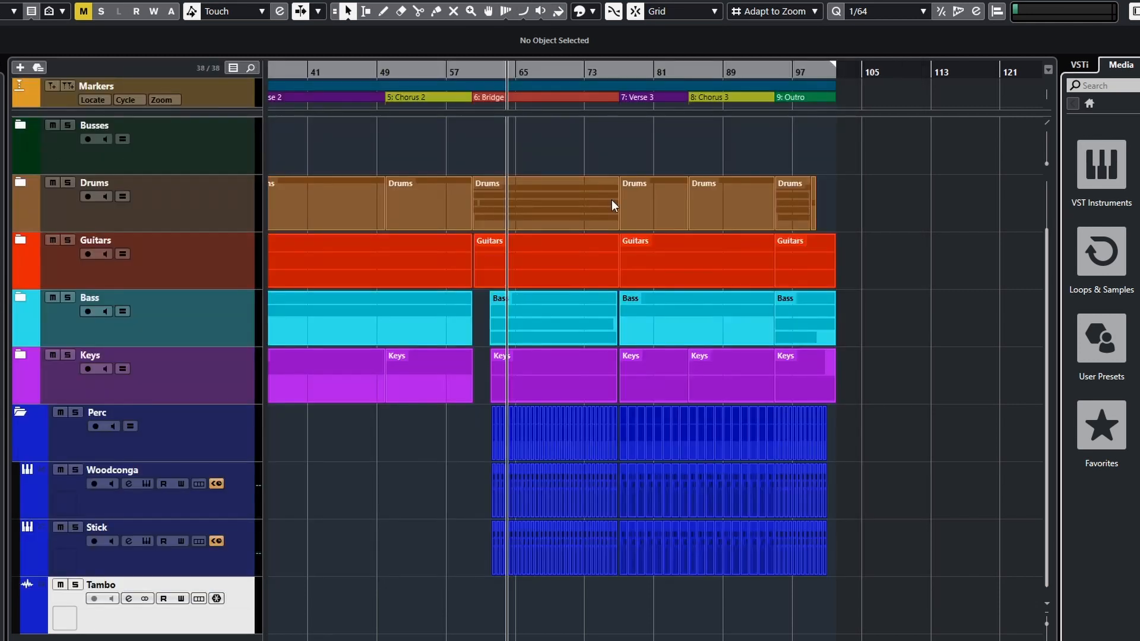
{"action": "left_click", "coordinate": [617, 592]}
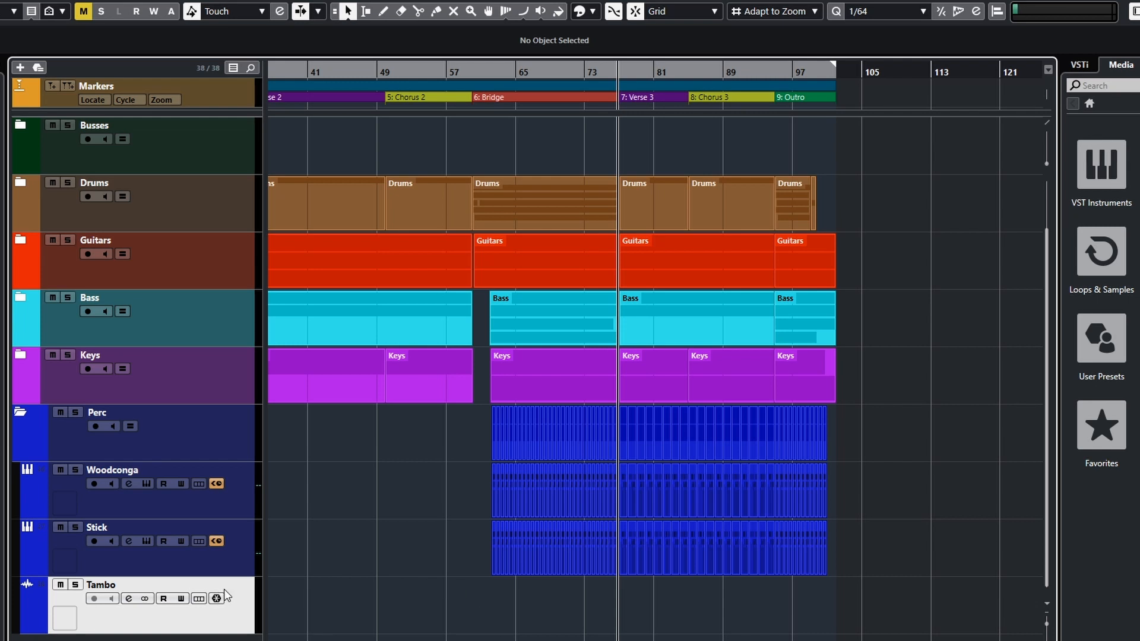
{"action": "key", "text": "F5"}
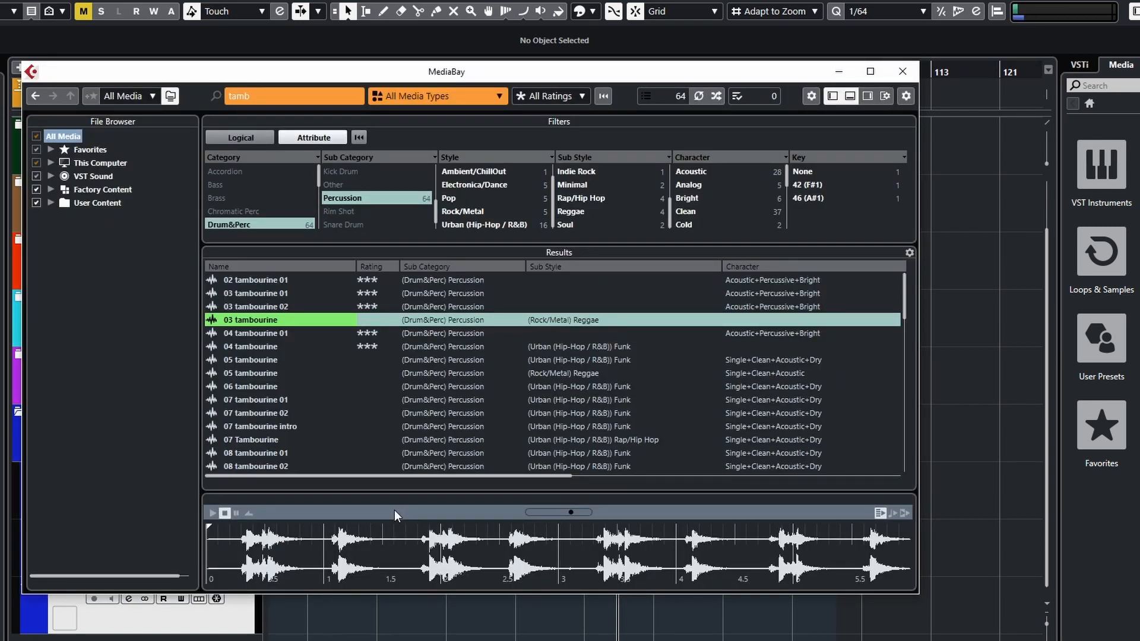
Preview 03 tambourine and enable Align Beats to Project and Wait for Project Play for the previewer
{"action": "left_click", "coordinate": [215, 513]}
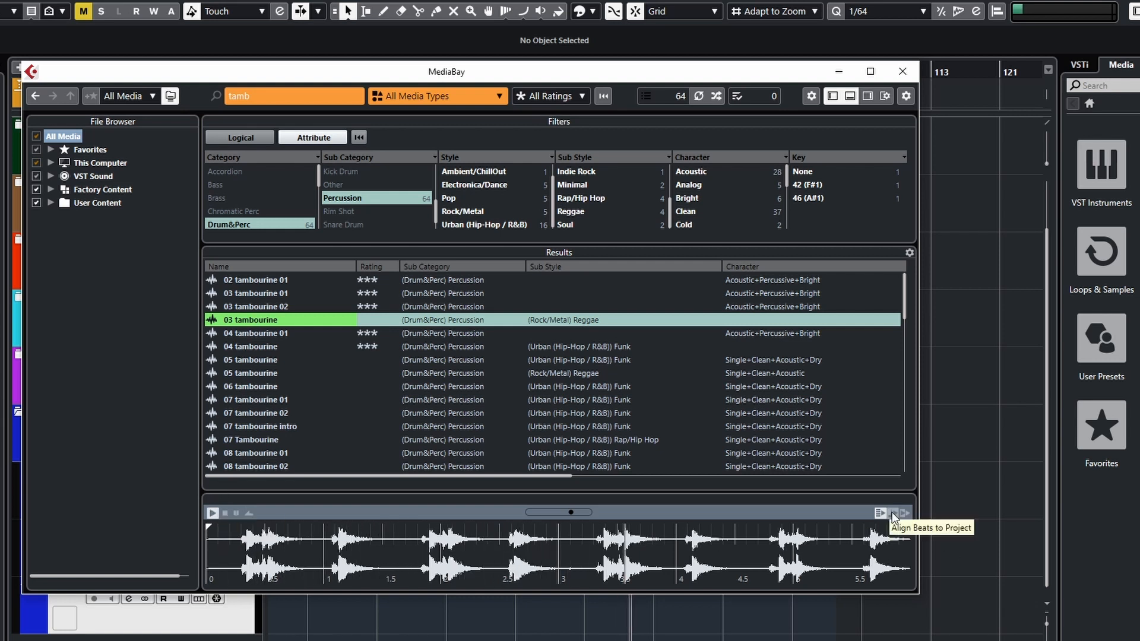
{"action": "key", "text": "space"}
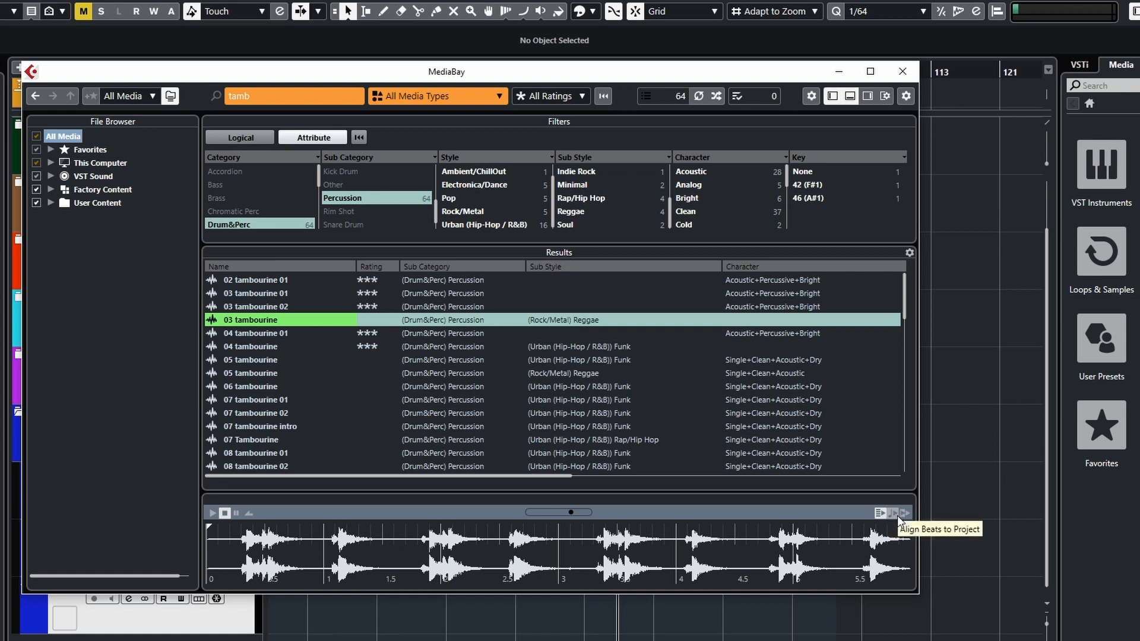
{"action": "left_click", "coordinate": [895, 518]}
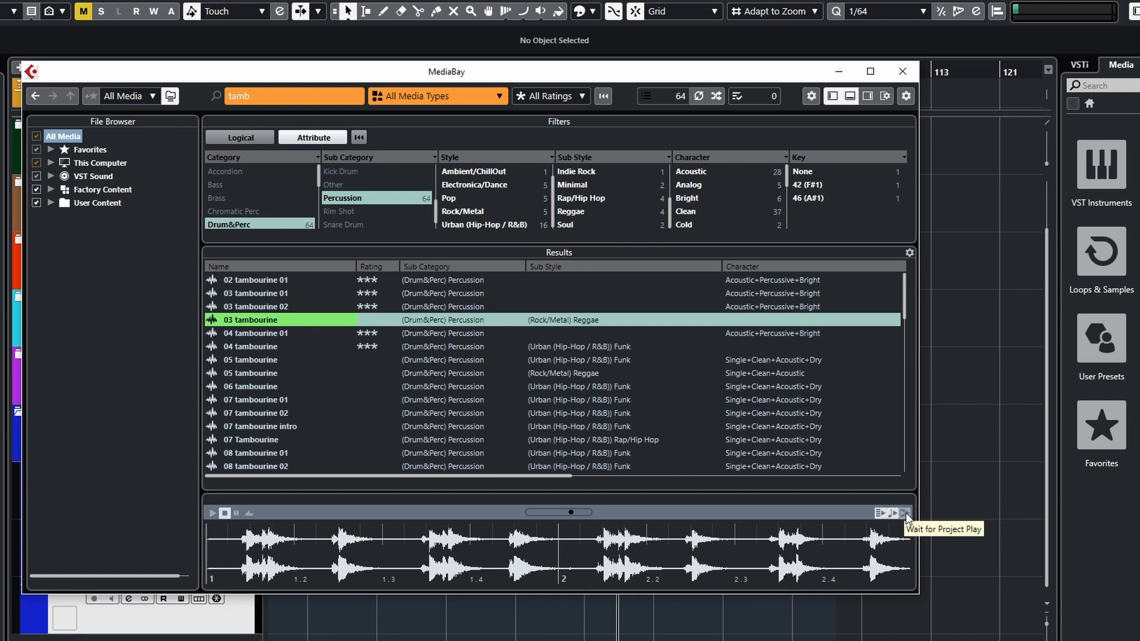
{"action": "left_click", "coordinate": [905, 514]}
Play the project from Verse 3 to hear 03 tambourine in sync with the song
{"action": "key", "text": "space"}
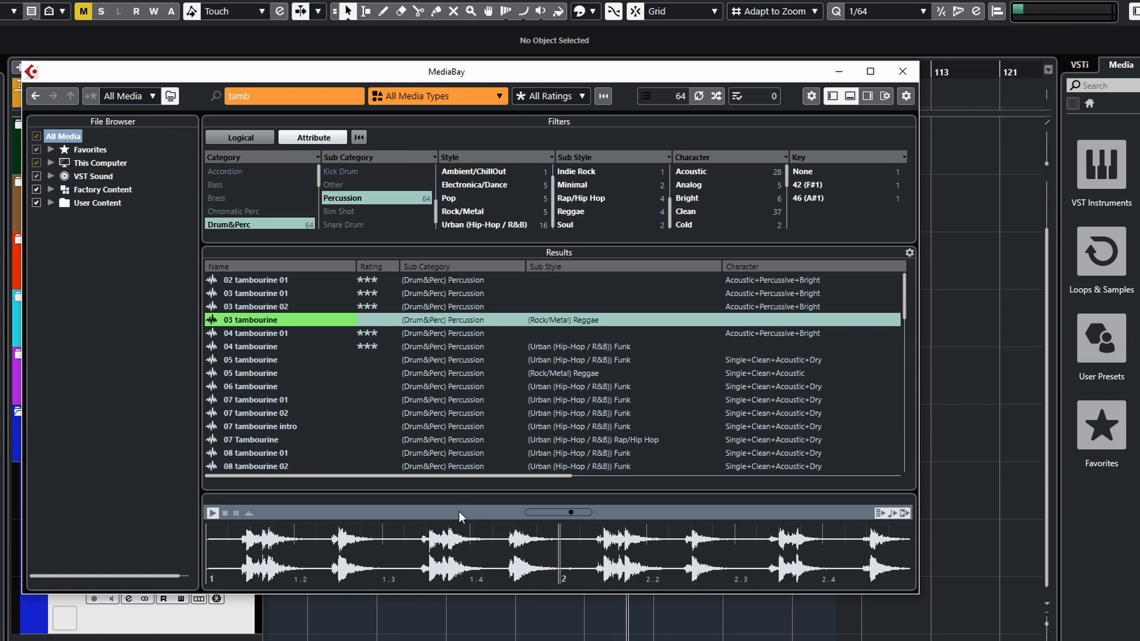
{"action": "key", "text": "space"}
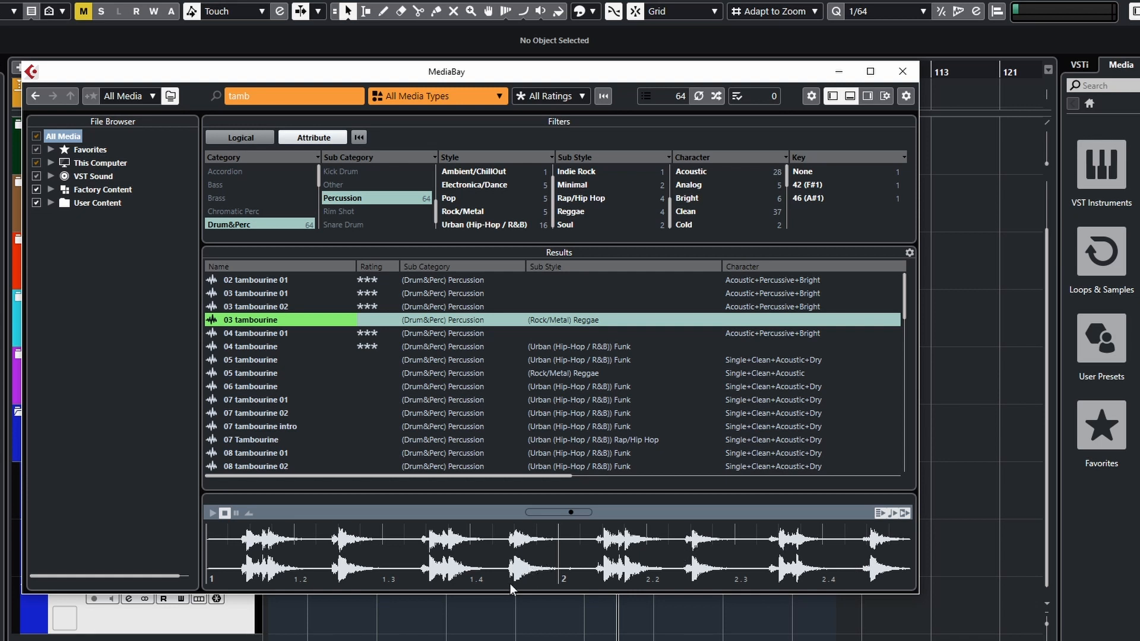
{"action": "key", "text": "space"}
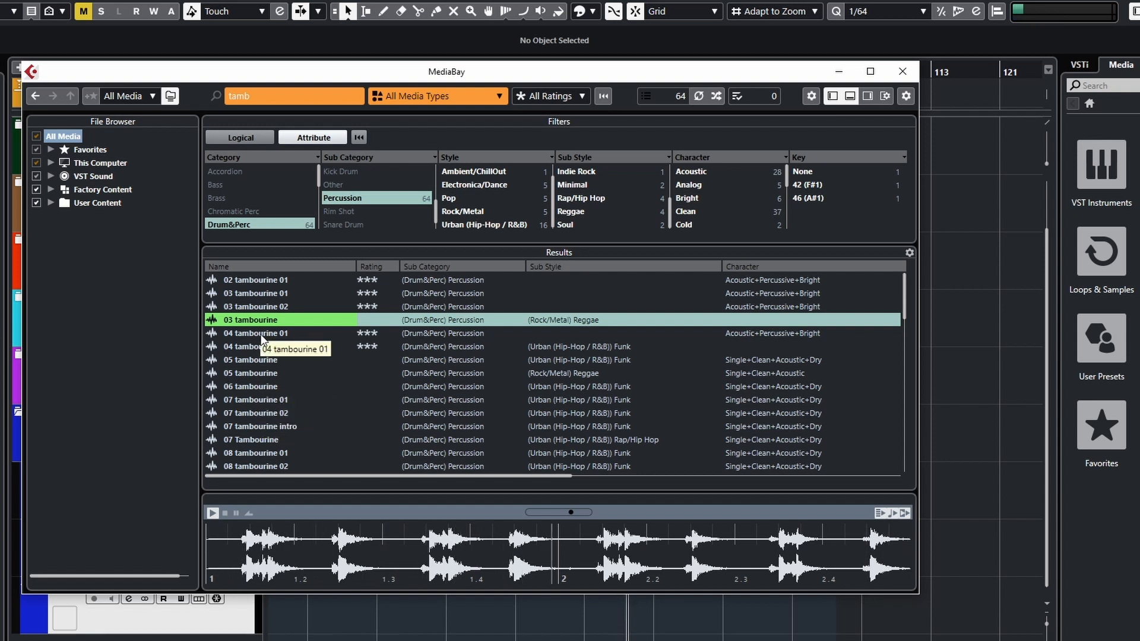
Audition the samples from 04 tambourine 01 through 06 tambourine against the playing project, then stop playback
{"action": "left_click", "coordinate": [261, 334]}
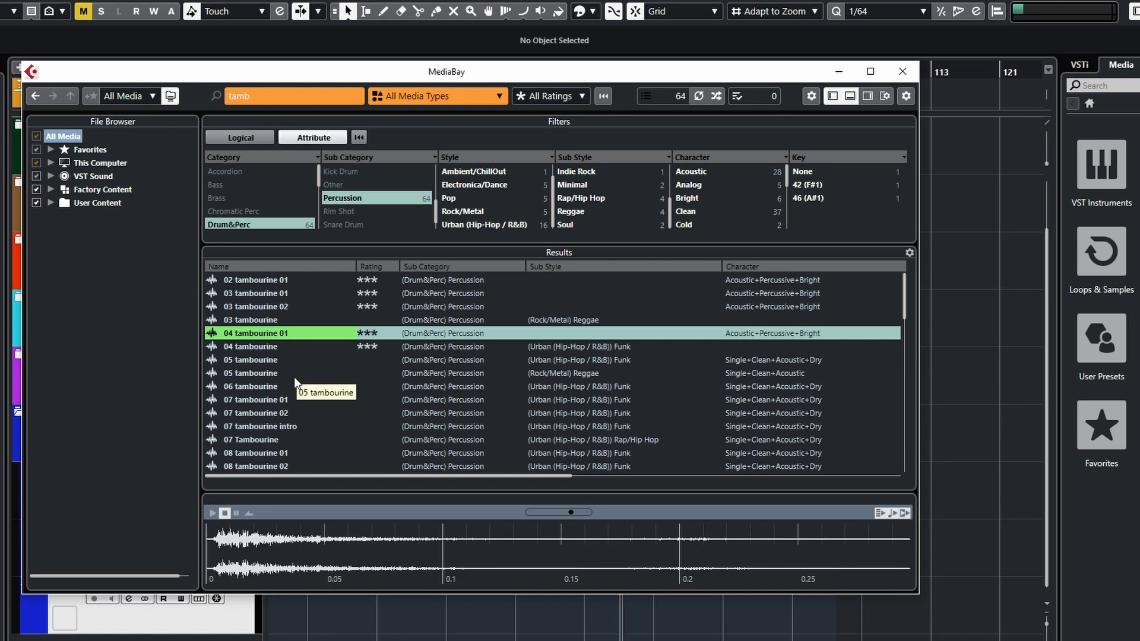
{"action": "left_click", "coordinate": [245, 347]}
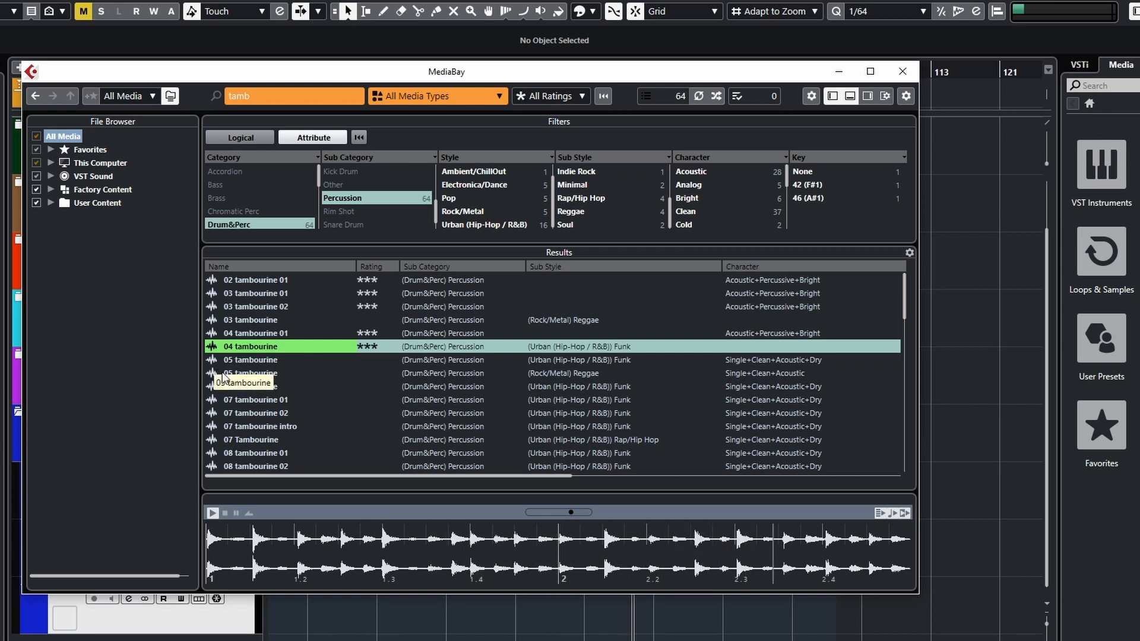
{"action": "key", "text": "Down"}
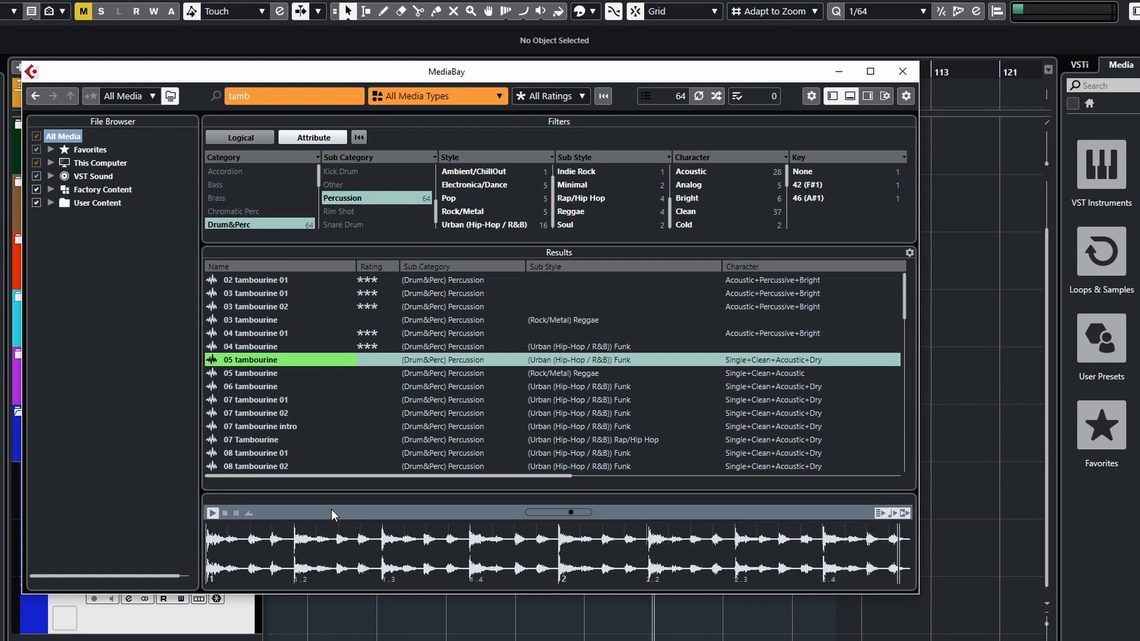
{"action": "left_click", "coordinate": [239, 375]}
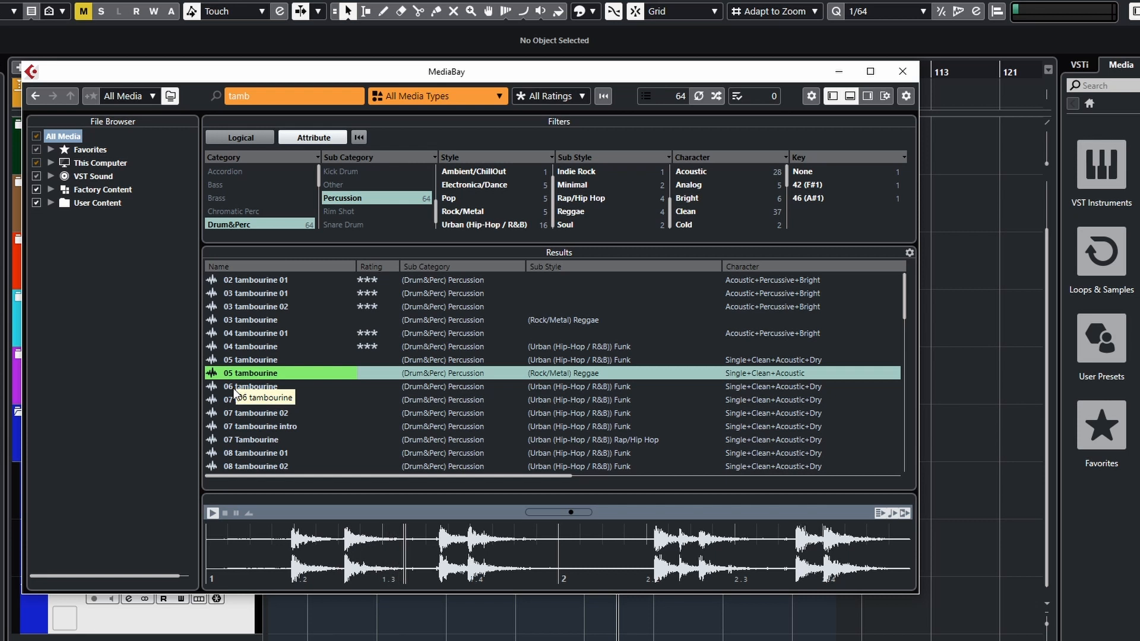
{"action": "left_click", "coordinate": [247, 387]}
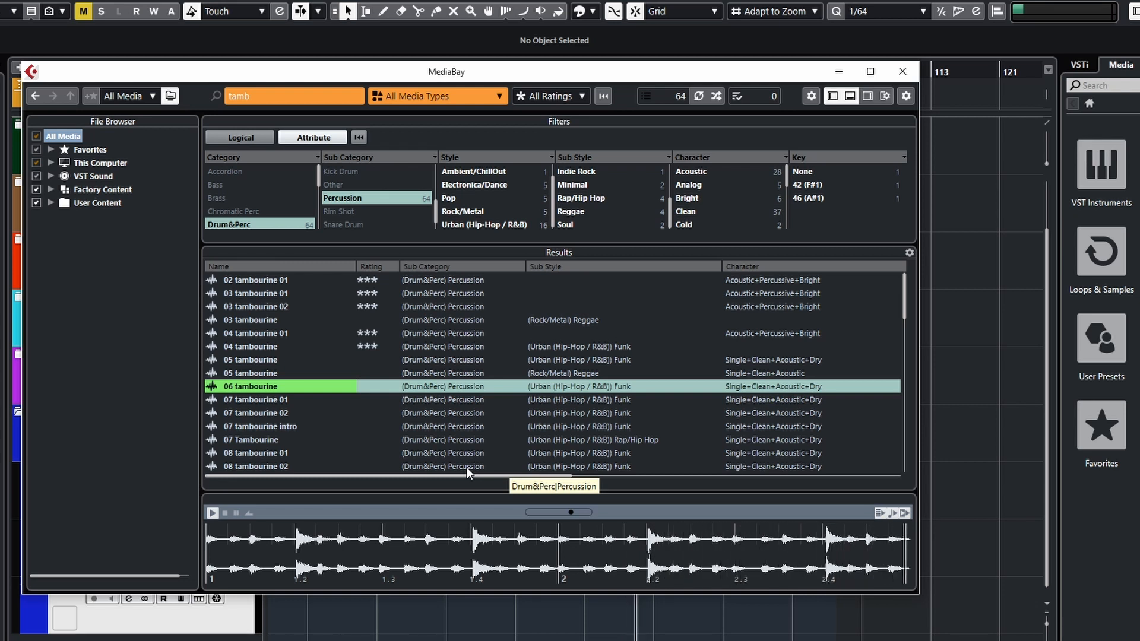
{"action": "key", "text": "space"}
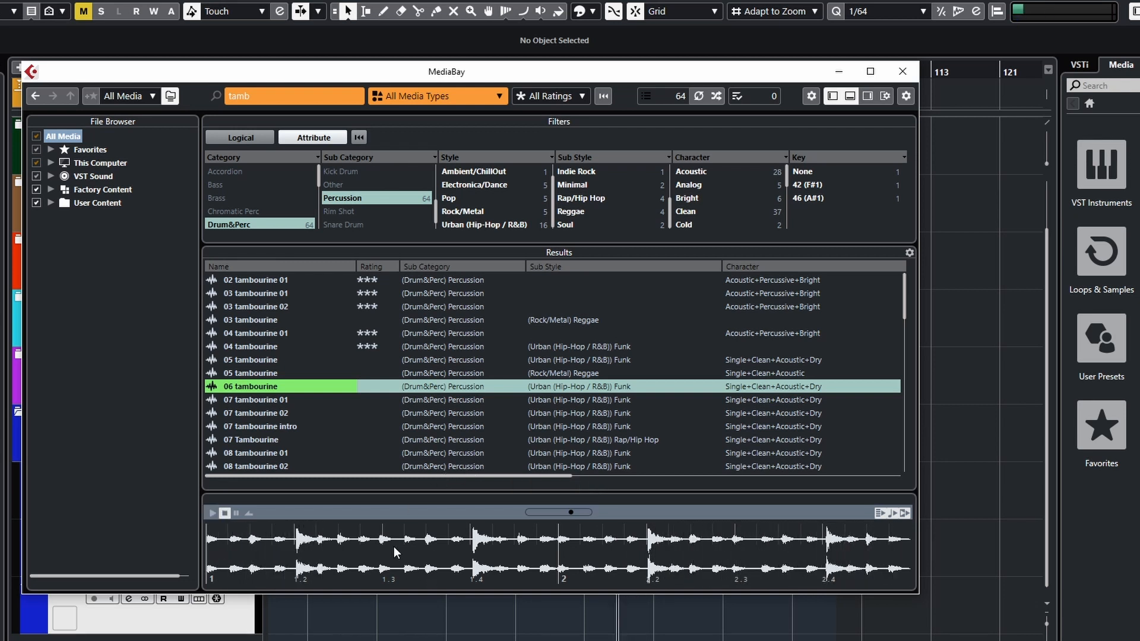
Audition 07 tambourine 01, 07 tambourine 02, 07 tambourine intro and 07 Tambourine
{"action": "left_click", "coordinate": [250, 400]}
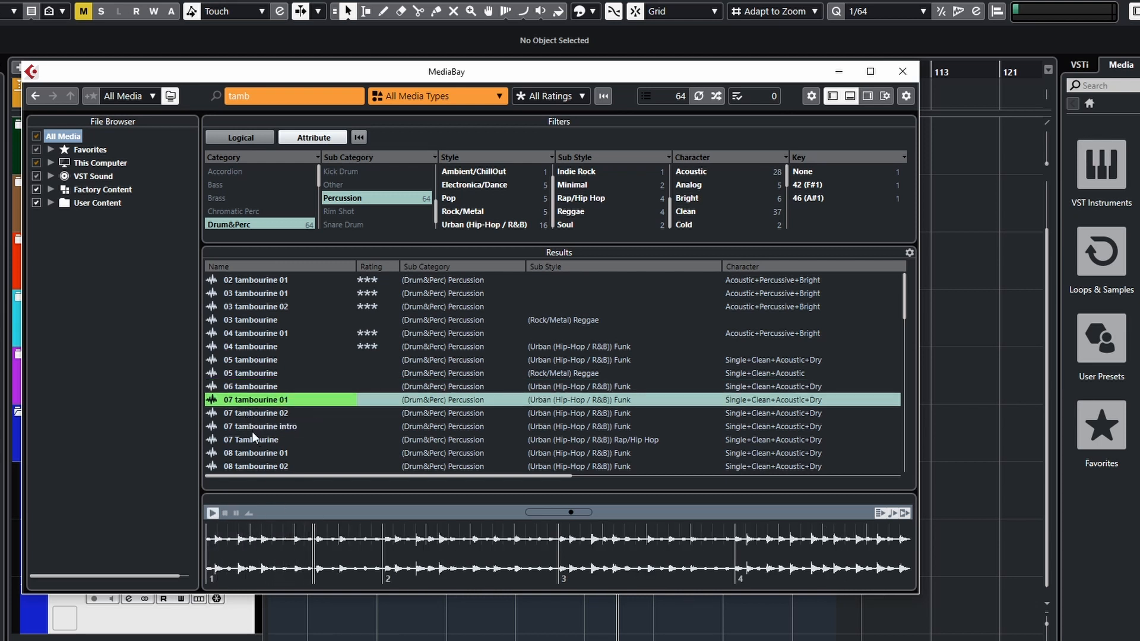
{"action": "left_click", "coordinate": [258, 414]}
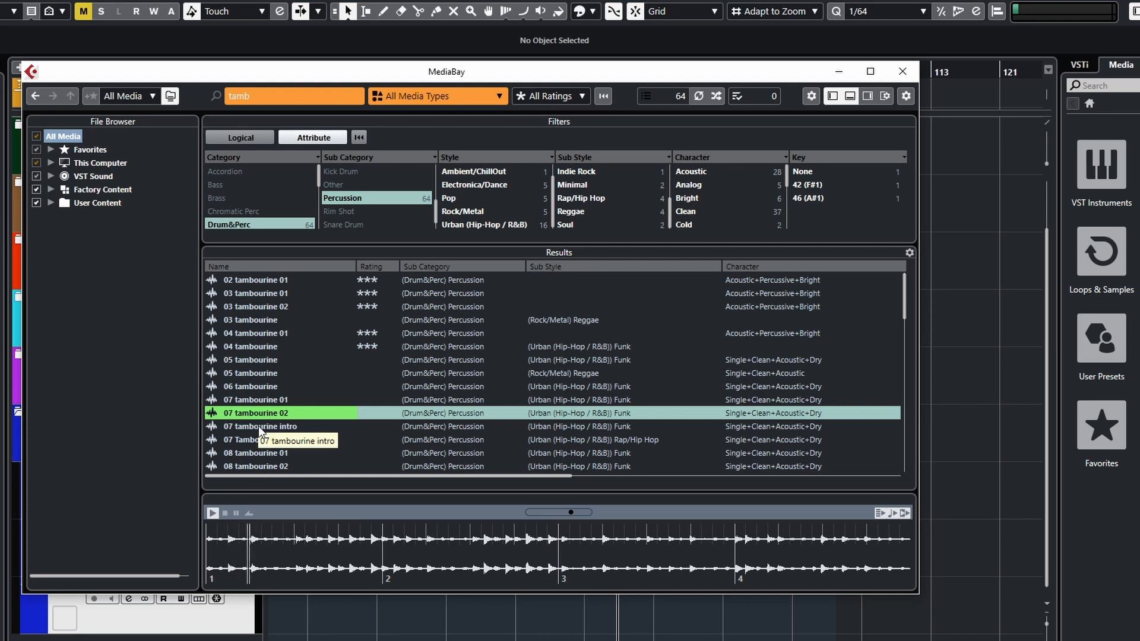
{"action": "left_click", "coordinate": [258, 426]}
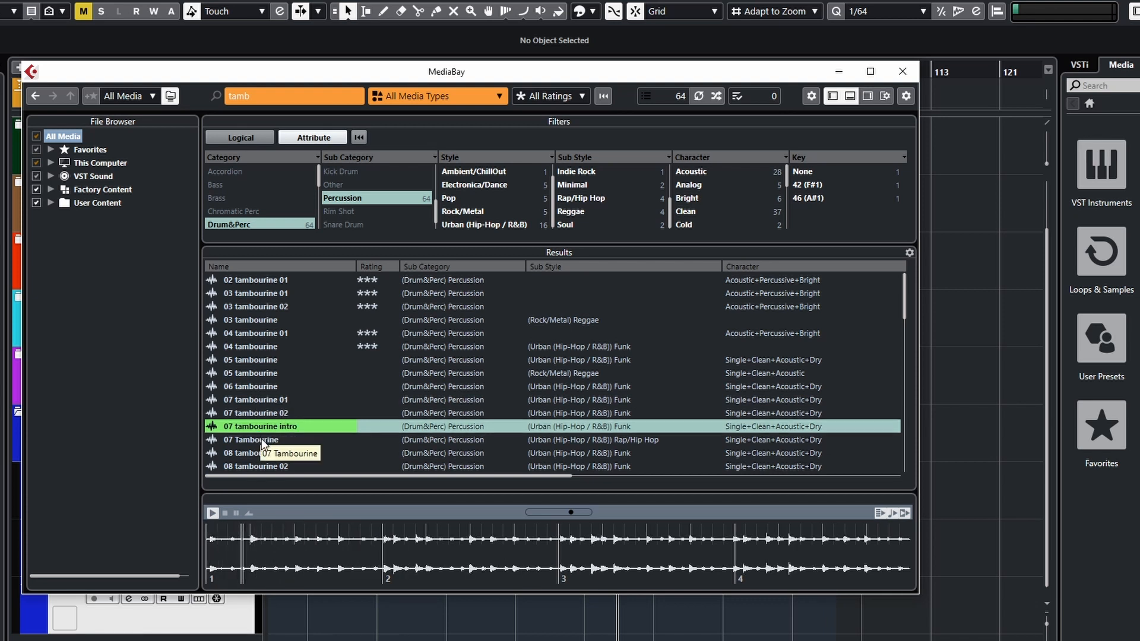
{"action": "left_click", "coordinate": [261, 439]}
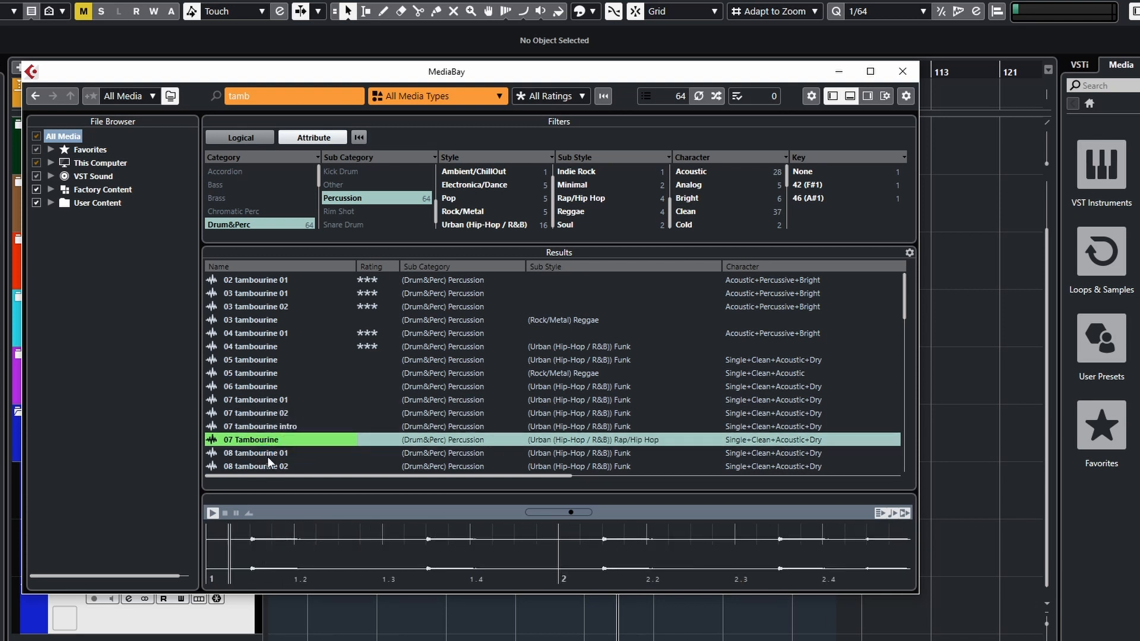
Audition 08 tambourine 01 and 02, both 09 tambourine 01 samples and the three-star 09 tambourine 02
{"action": "scroll", "coordinate": [296, 435], "scroll_direction": "down", "scroll_amount": 3}
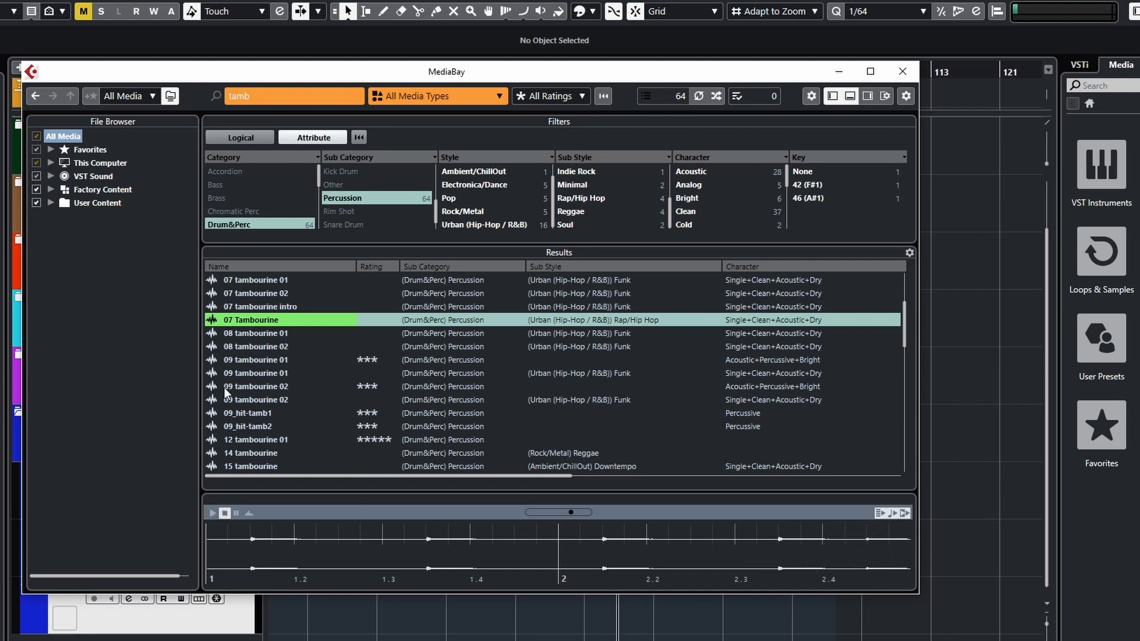
{"action": "left_click", "coordinate": [246, 336]}
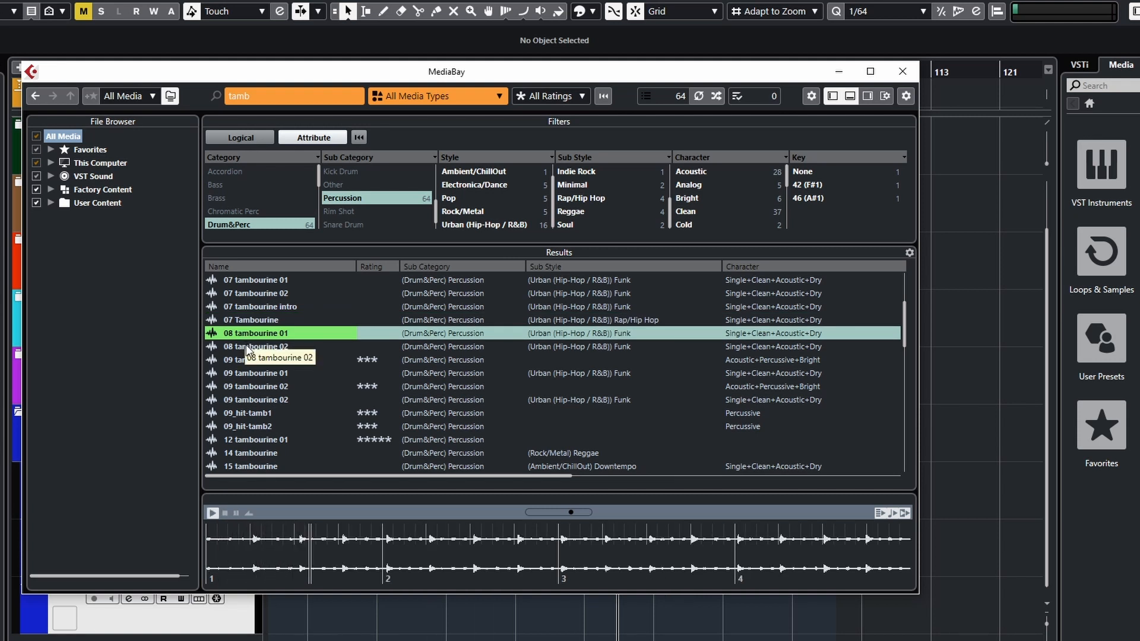
{"action": "left_click", "coordinate": [247, 349]}
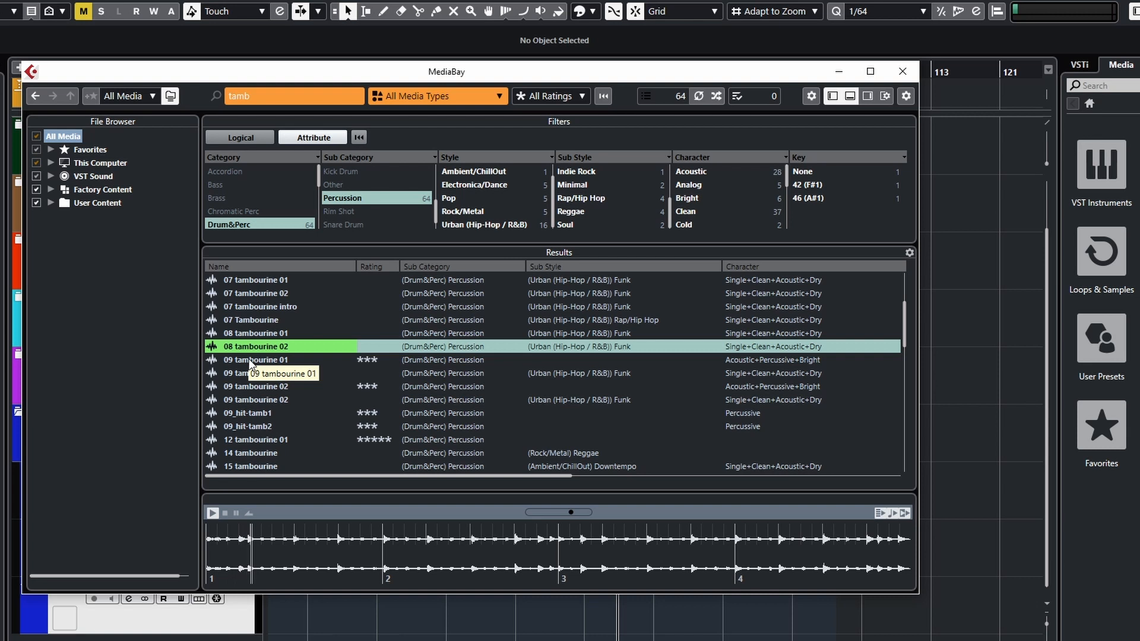
{"action": "left_click", "coordinate": [249, 364]}
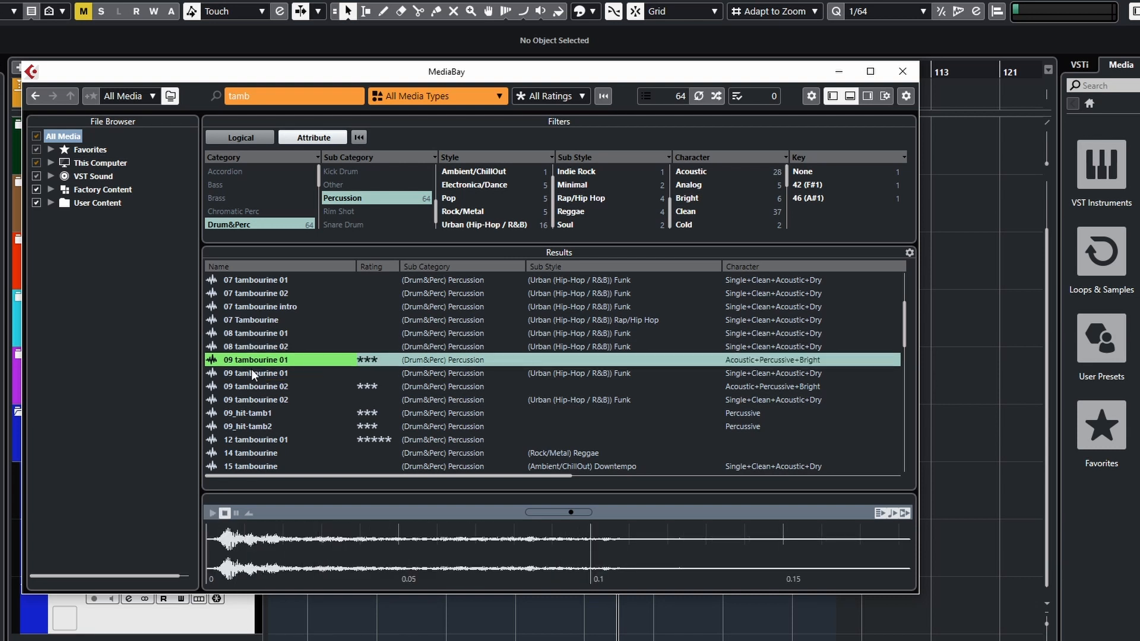
{"action": "left_click", "coordinate": [252, 373]}
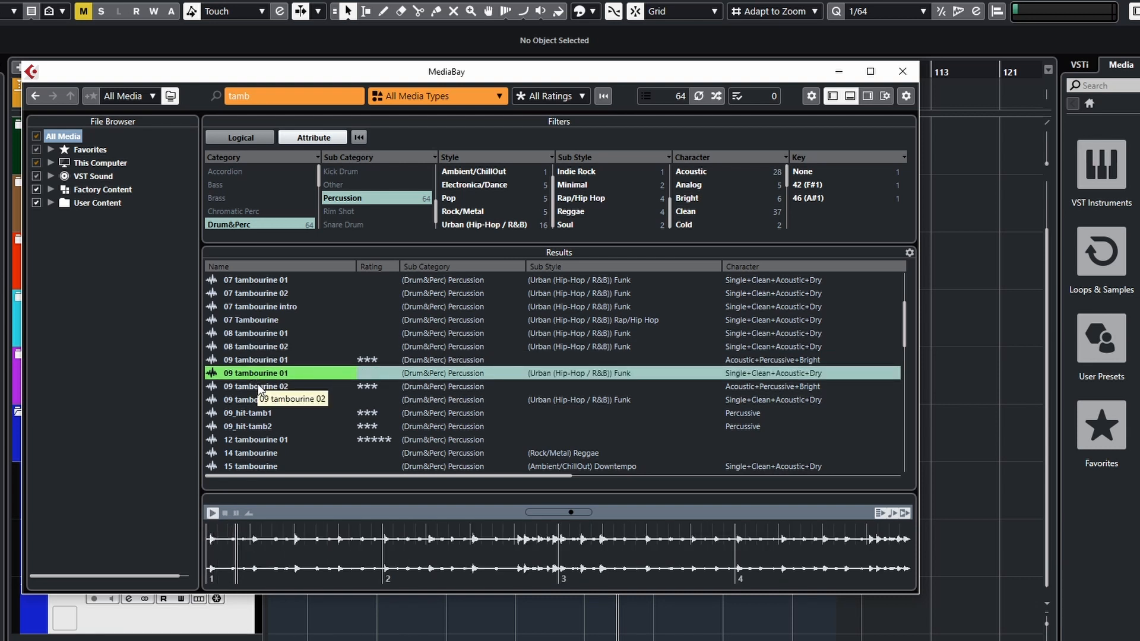
{"action": "left_click", "coordinate": [257, 387]}
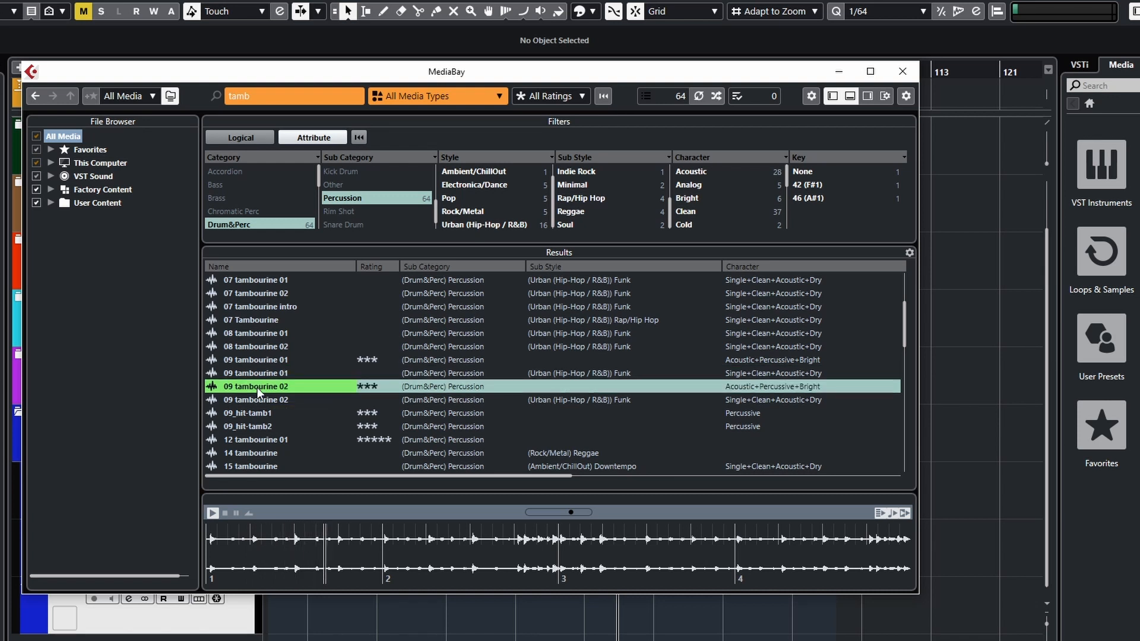
Audition the Funk 09 tambourine 02, 09_hit-tamb1, 09_hit-tamb2, 12 tambourine 01 and 14 tambourine
{"action": "left_click", "coordinate": [258, 401]}
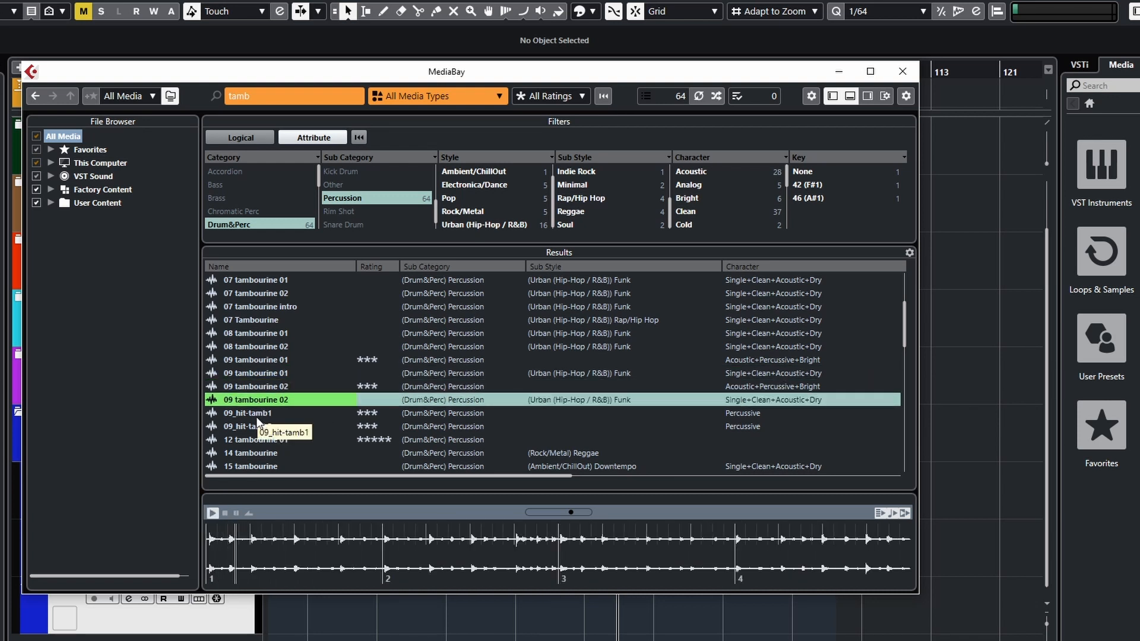
{"action": "left_click", "coordinate": [255, 415]}
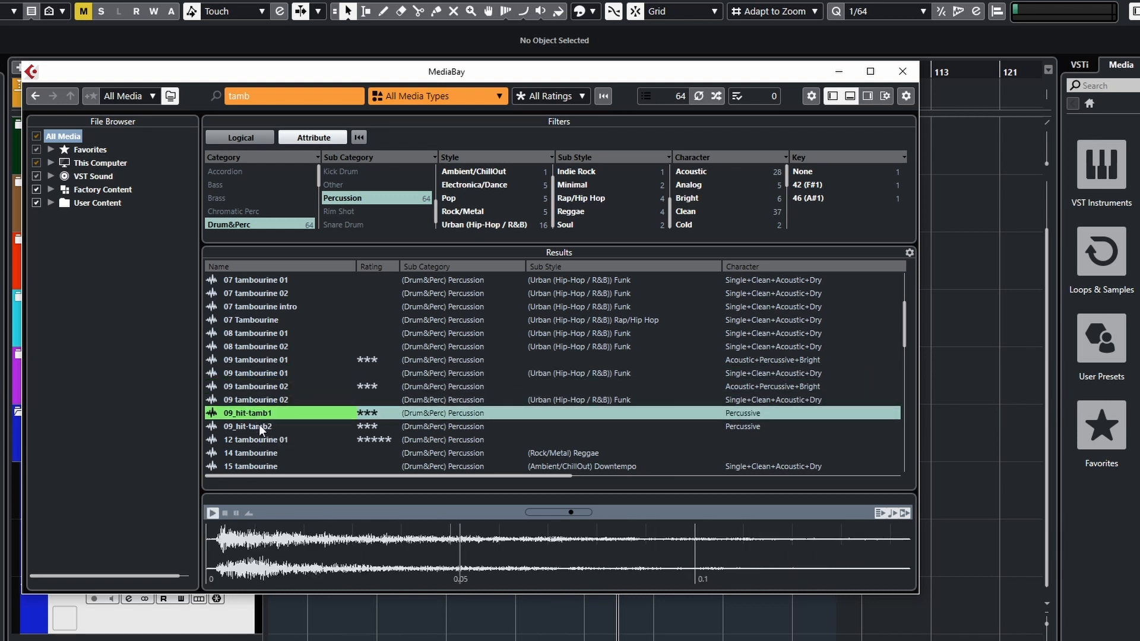
{"action": "left_click", "coordinate": [259, 427]}
{"action": "left_click", "coordinate": [256, 440]}
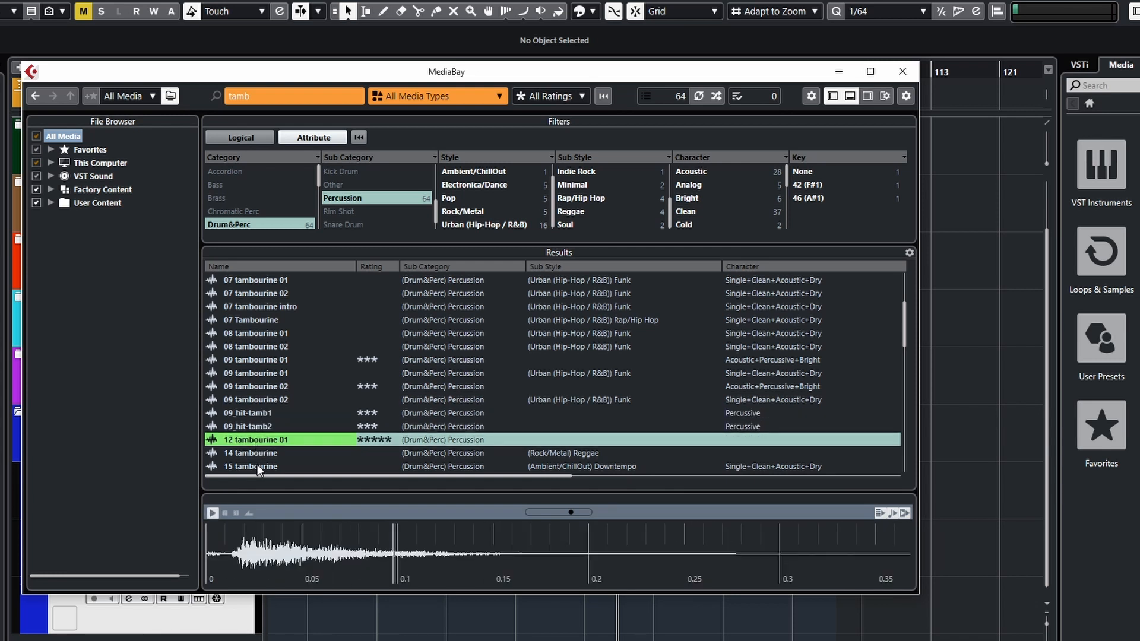
{"action": "left_click", "coordinate": [254, 454]}
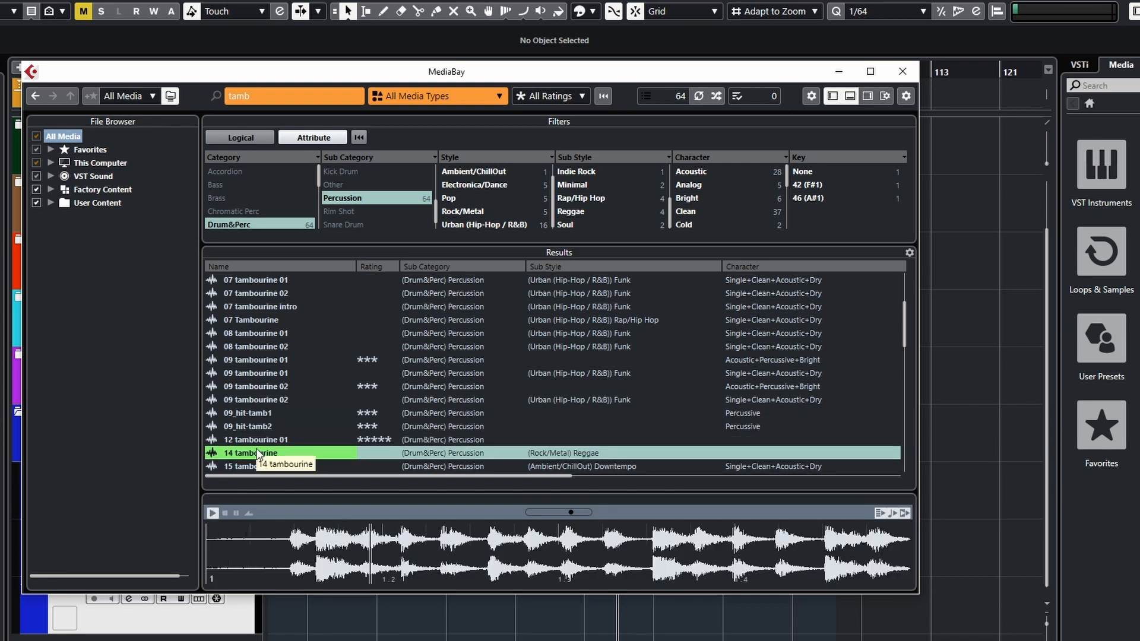
Audition 15, 17 and 26 tambourine, Alternative - Tambourine 02 and Alternative - Tambourine Loop 01_130bpm
{"action": "scroll", "coordinate": [282, 407], "scroll_direction": "down", "scroll_amount": 3}
{"action": "left_click", "coordinate": [253, 346]}
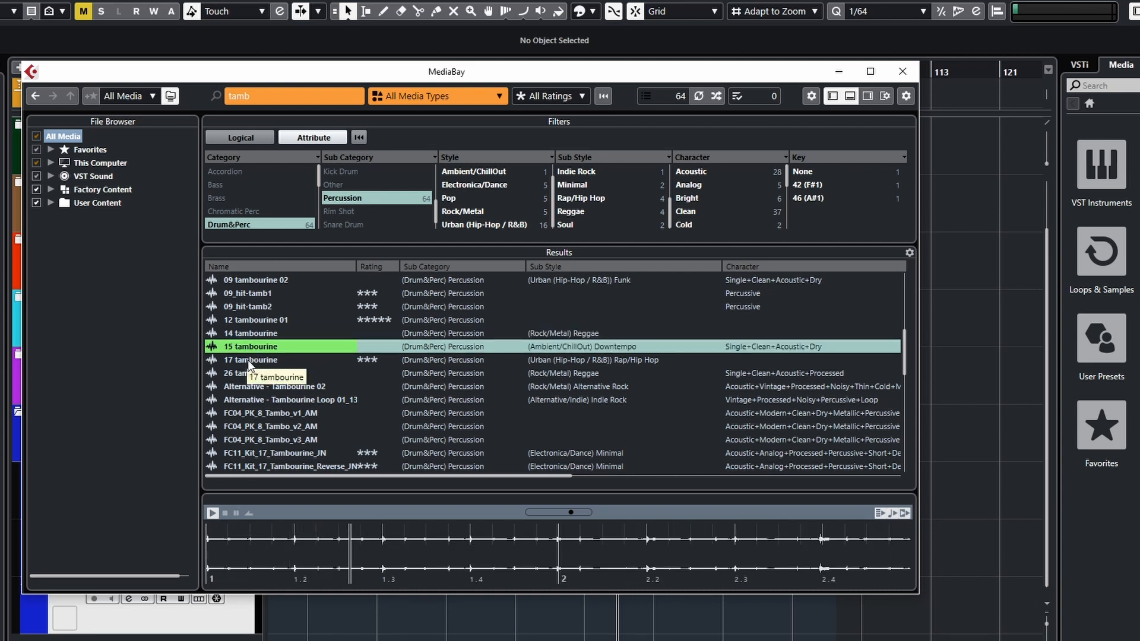
{"action": "left_click", "coordinate": [249, 362]}
{"action": "left_click", "coordinate": [251, 374]}
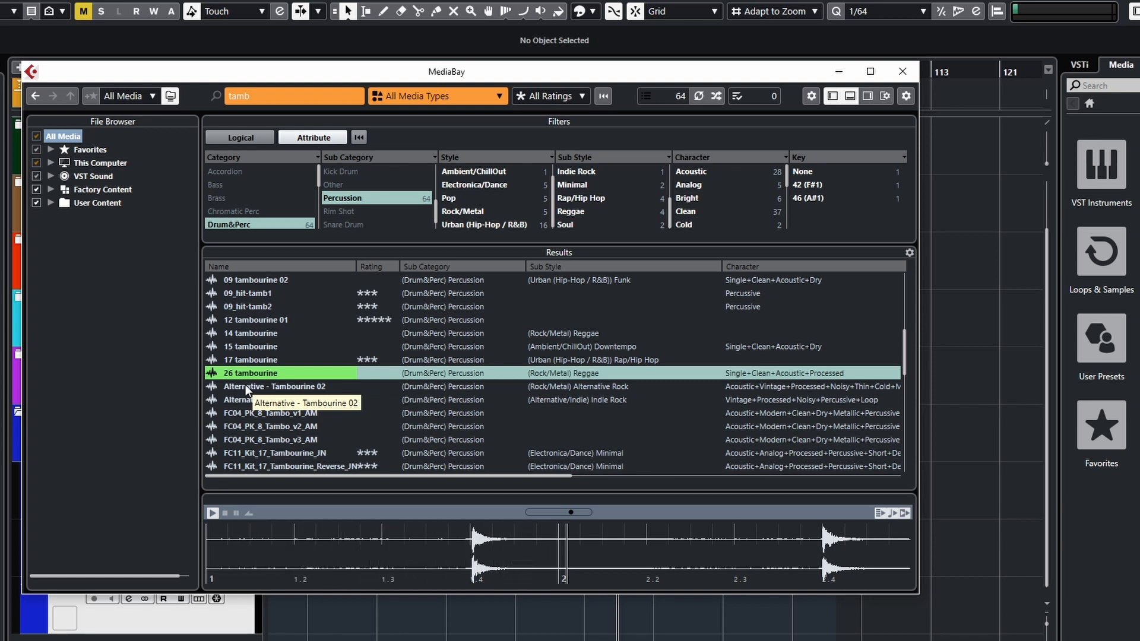
{"action": "left_click", "coordinate": [244, 384]}
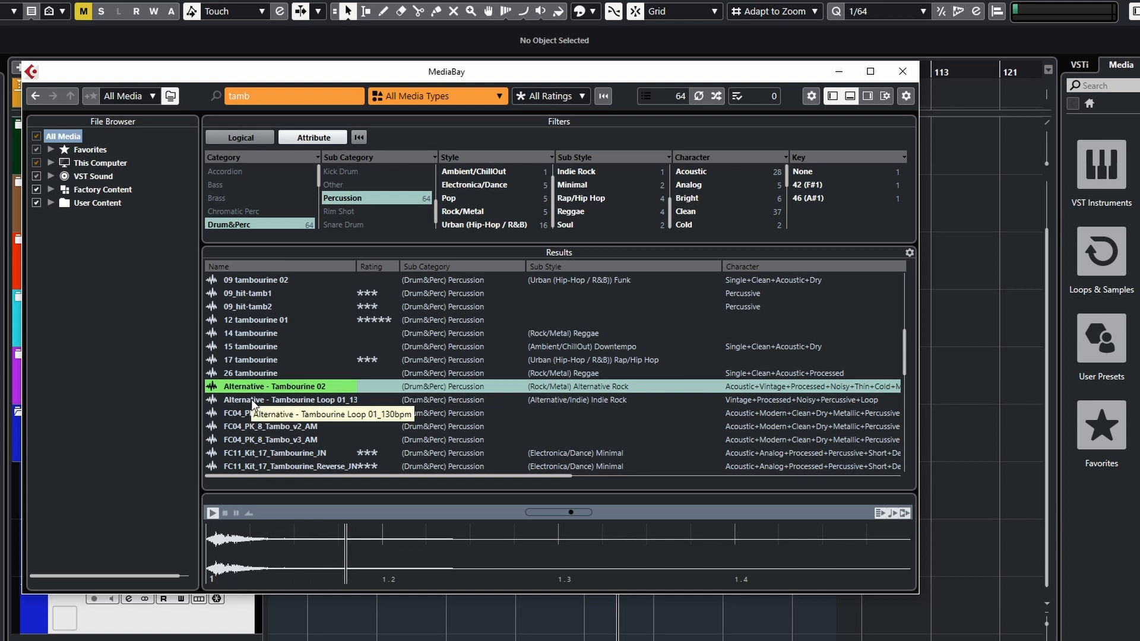
{"action": "left_click", "coordinate": [251, 398]}
Audition FC04_PK_8_Tambo_v1_AM, v2_AM and v3_AM, plus FC11_Kit_17_Tambourine_JN
{"action": "left_click", "coordinate": [265, 414]}
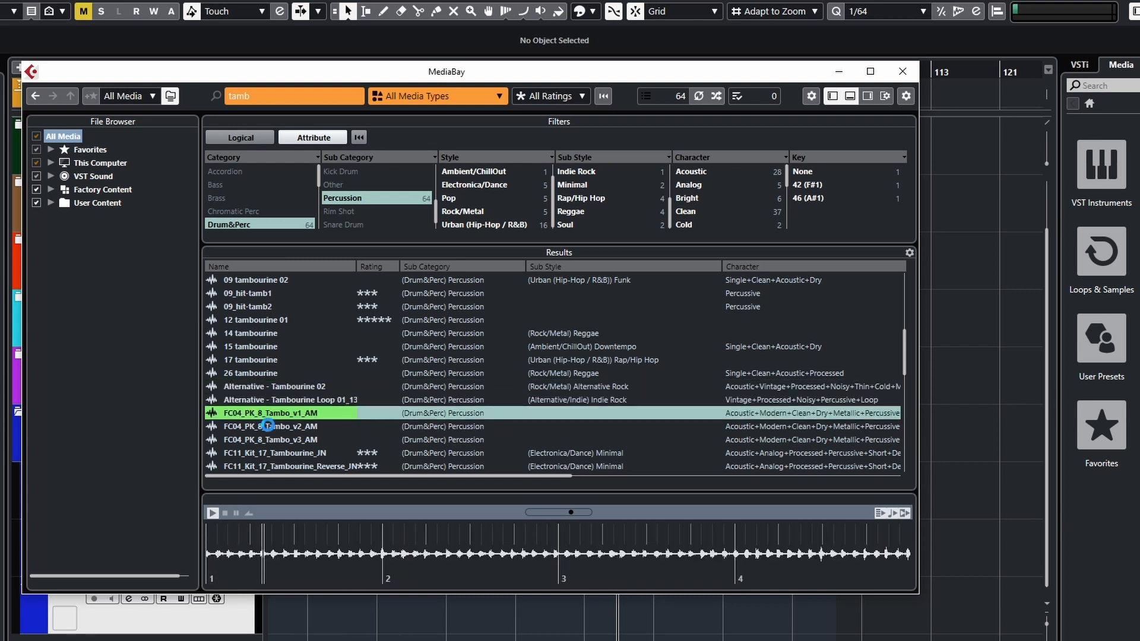
{"action": "left_click", "coordinate": [268, 427]}
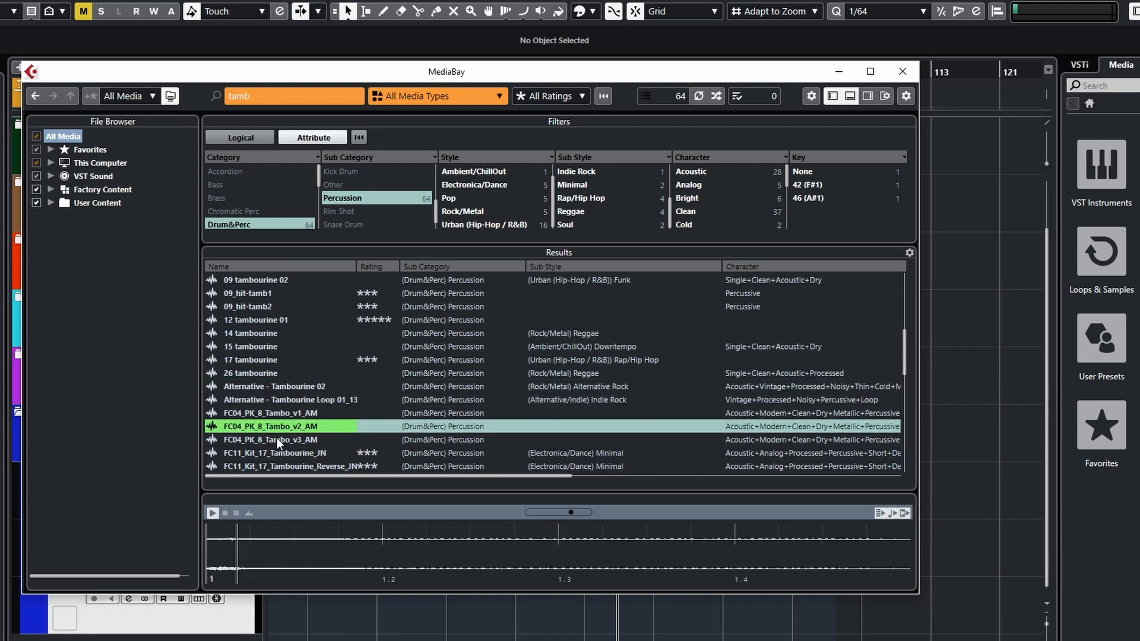
{"action": "left_click", "coordinate": [276, 437]}
{"action": "left_click", "coordinate": [283, 455]}
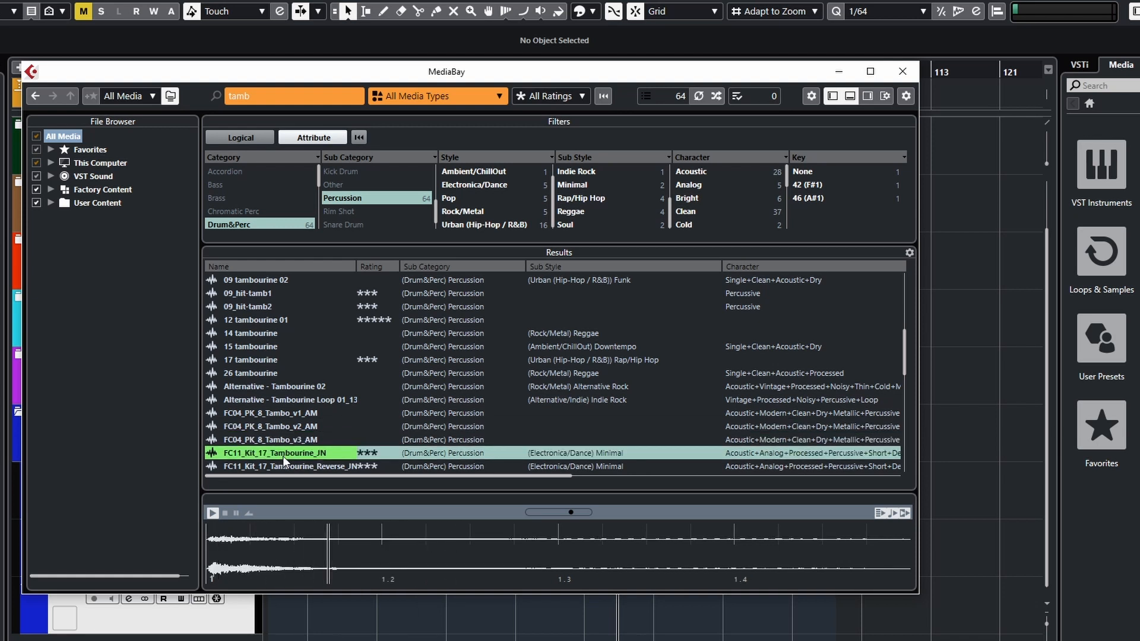
Audition the one-shot samples from Tambourine01bb07 through Tambourine01bb18
{"action": "scroll", "coordinate": [286, 468], "scroll_direction": "down", "scroll_amount": 5}
{"action": "left_click", "coordinate": [267, 400]}
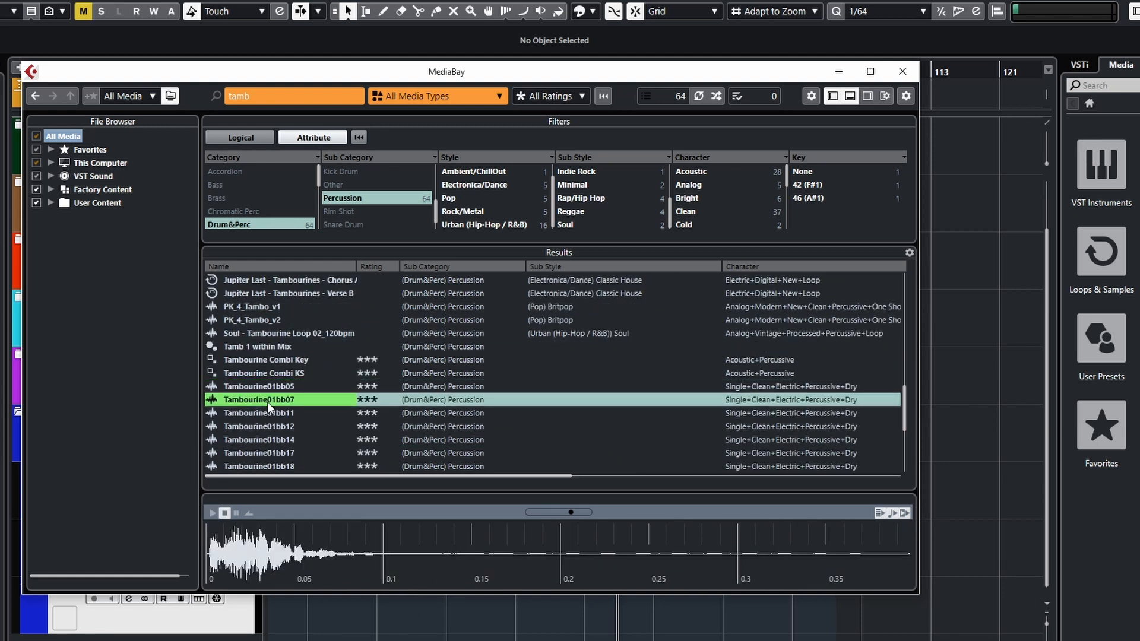
{"action": "left_click", "coordinate": [271, 412]}
{"action": "left_click", "coordinate": [272, 425]}
{"action": "left_click", "coordinate": [272, 439]}
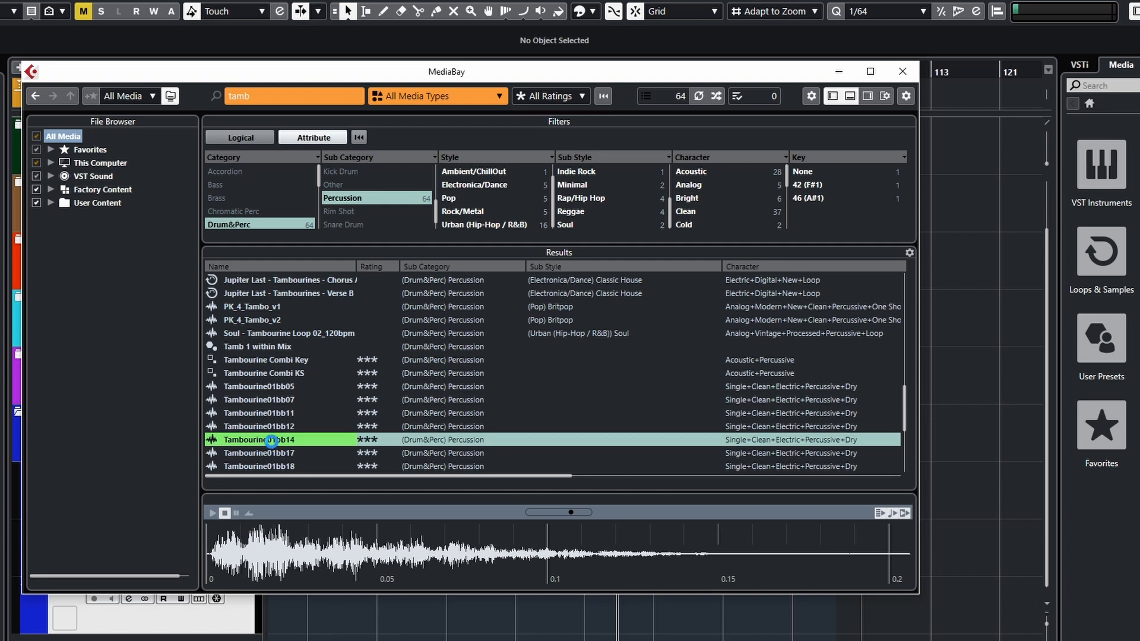
{"action": "left_click", "coordinate": [272, 454]}
{"action": "left_click", "coordinate": [273, 466]}
Audition the one-shot samples from Tambourine01bb19 through Tambourine01bb28
{"action": "scroll", "coordinate": [276, 457], "scroll_direction": "down", "scroll_amount": 2}
{"action": "left_click", "coordinate": [276, 400]}
{"action": "left_click", "coordinate": [283, 415]}
{"action": "left_click", "coordinate": [280, 426]}
{"action": "left_click", "coordinate": [279, 443]}
{"action": "left_click", "coordinate": [279, 452]}
{"action": "left_click", "coordinate": [279, 466]}
Audition Tambourine04bb23 and Vintage Soul - Tambourine 01 at the end of the results
{"action": "scroll", "coordinate": [286, 450], "scroll_direction": "down", "scroll_amount": 3}
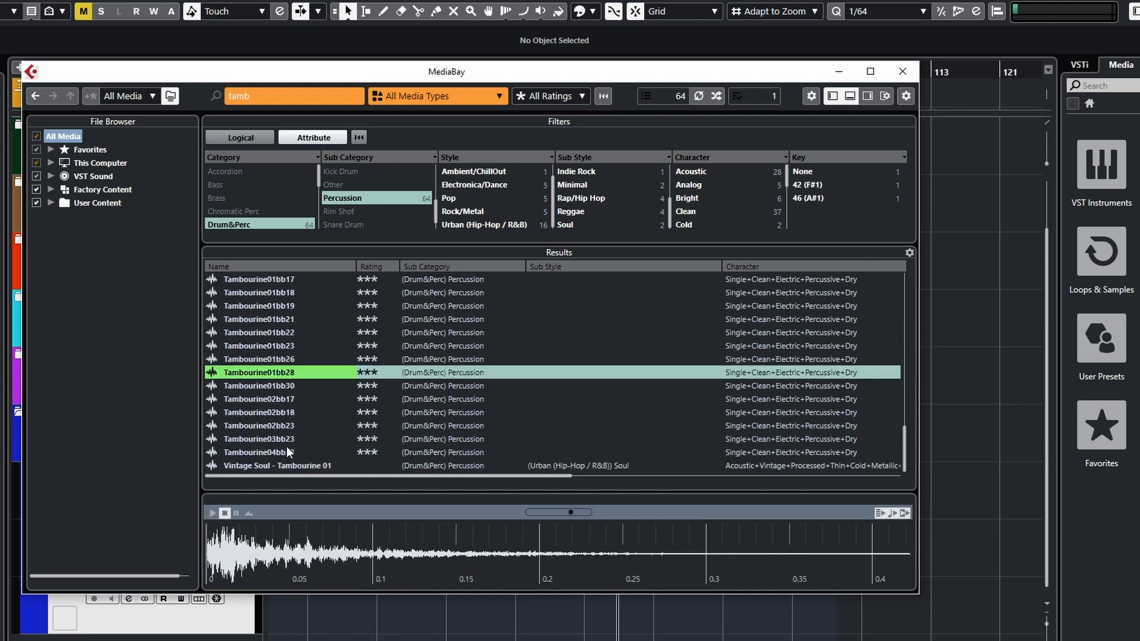
{"action": "left_click", "coordinate": [273, 451]}
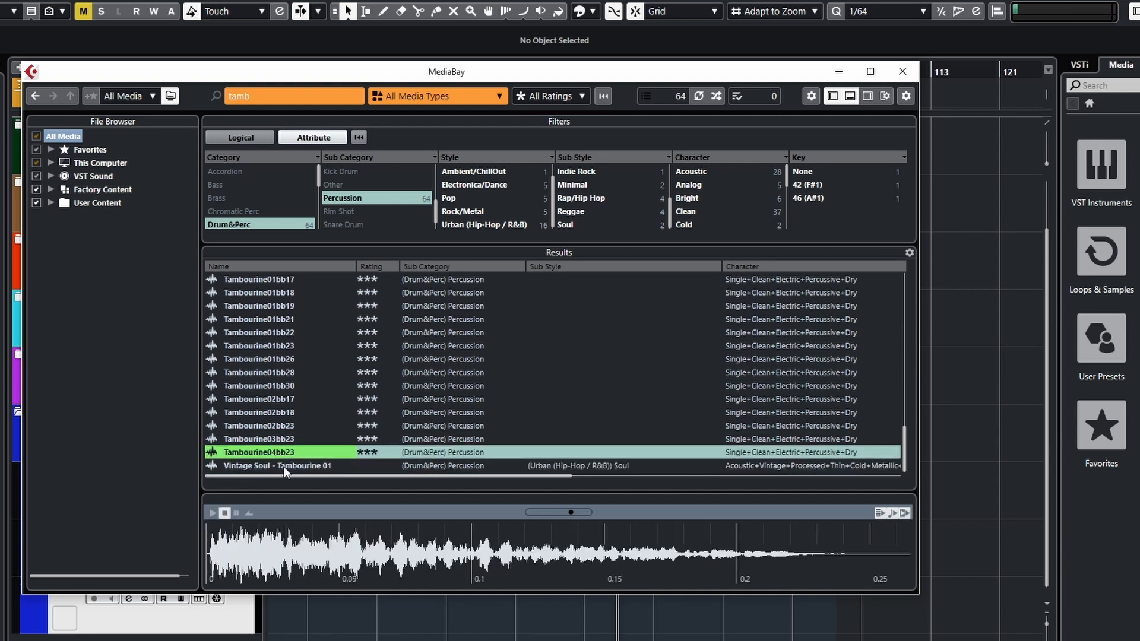
{"action": "left_click", "coordinate": [285, 466]}
Return to the start of the results and audition 02 tambourine 01, 03 tambourine 01, 03 tambourine 02 and 03 tambourine
{"action": "scroll", "coordinate": [291, 440], "scroll_direction": "up", "scroll_amount": 6}
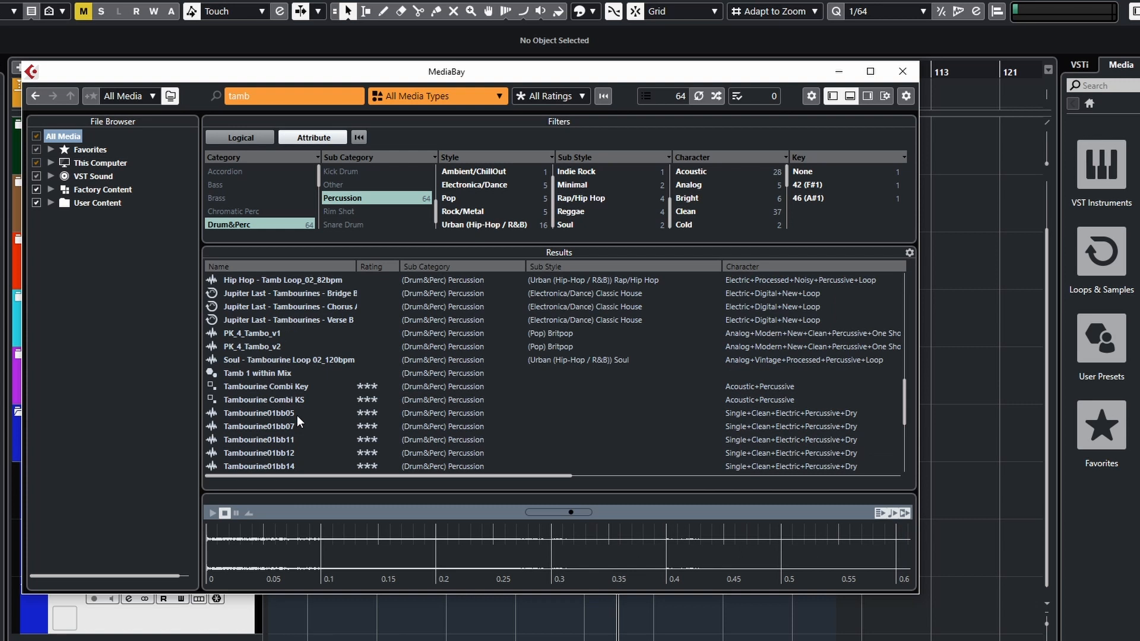
{"action": "scroll", "coordinate": [300, 419], "scroll_direction": "up", "scroll_amount": 8}
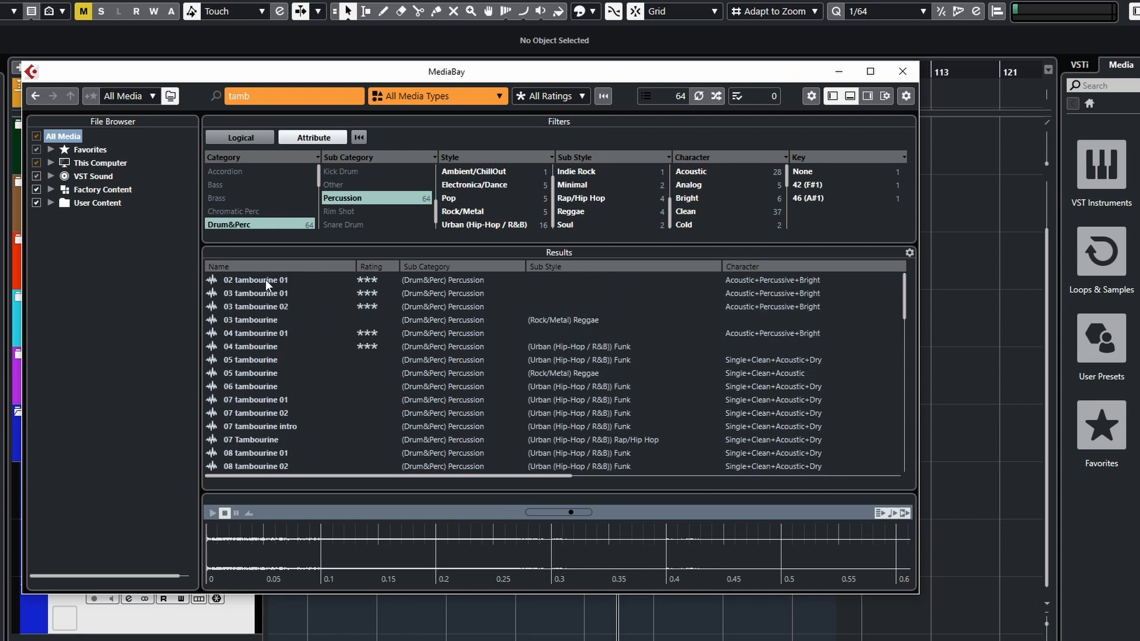
{"action": "left_click", "coordinate": [266, 280]}
{"action": "left_click", "coordinate": [261, 294]}
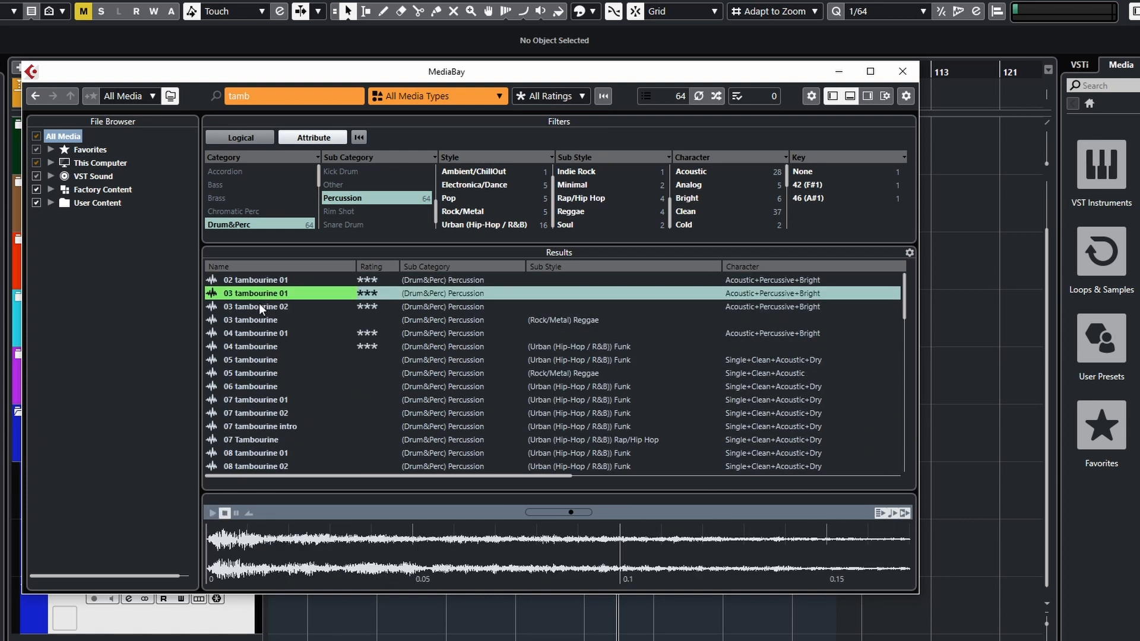
{"action": "left_click", "coordinate": [258, 305]}
{"action": "left_click", "coordinate": [255, 319]}
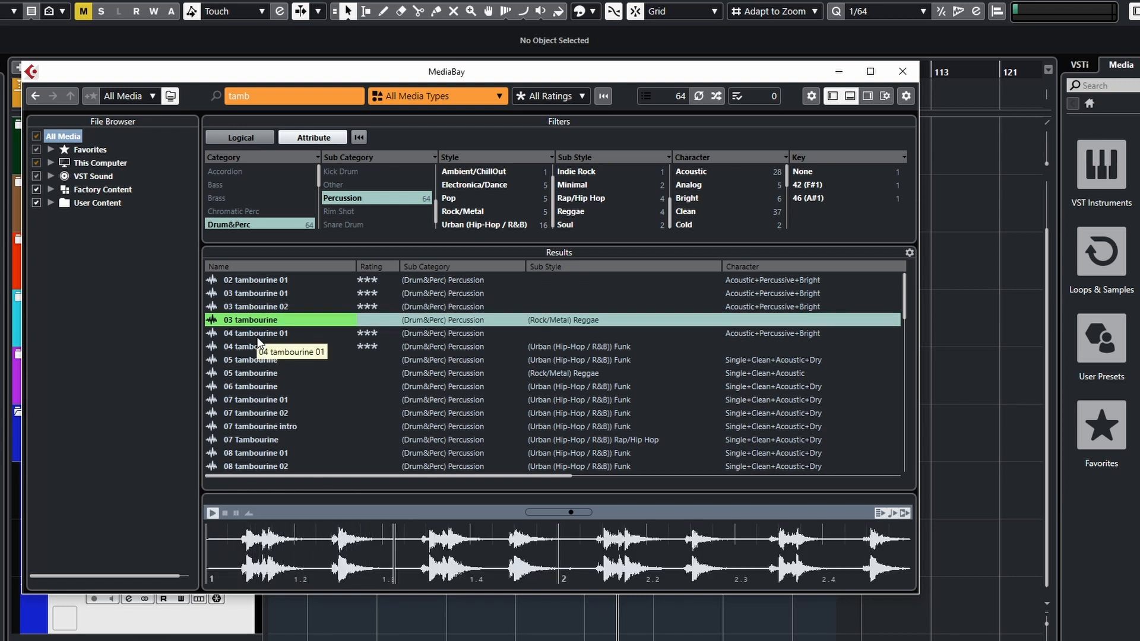
Audition 04 tambourine 01, 04 tambourine, both 05 tambourine loops and 06 tambourine again
{"action": "left_click", "coordinate": [254, 337]}
{"action": "left_click", "coordinate": [251, 350]}
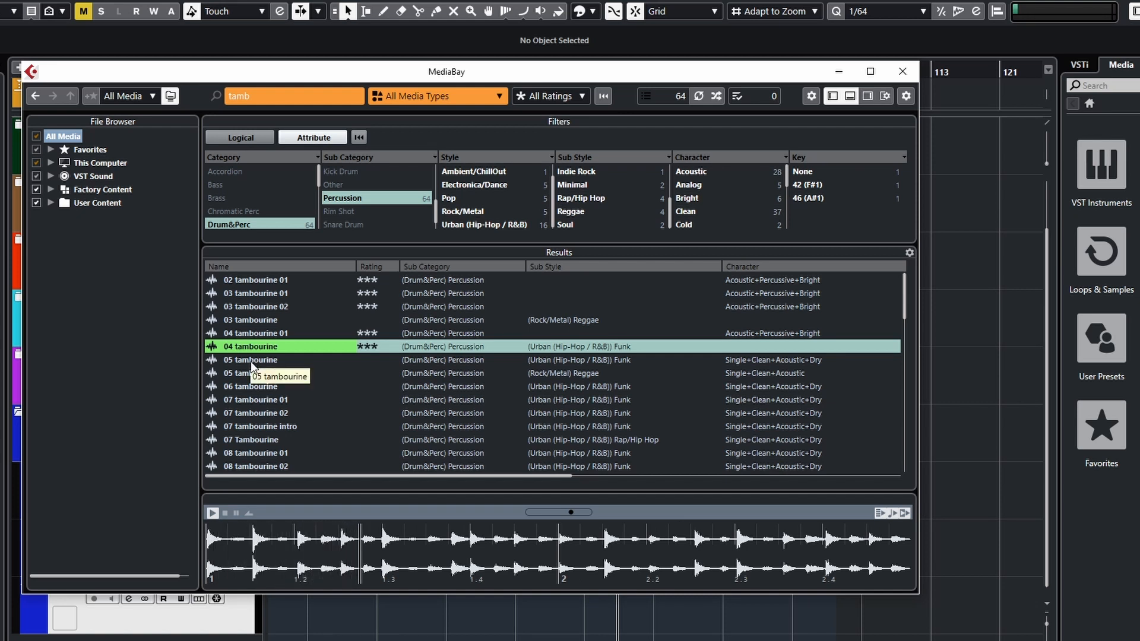
{"action": "left_click", "coordinate": [251, 361]}
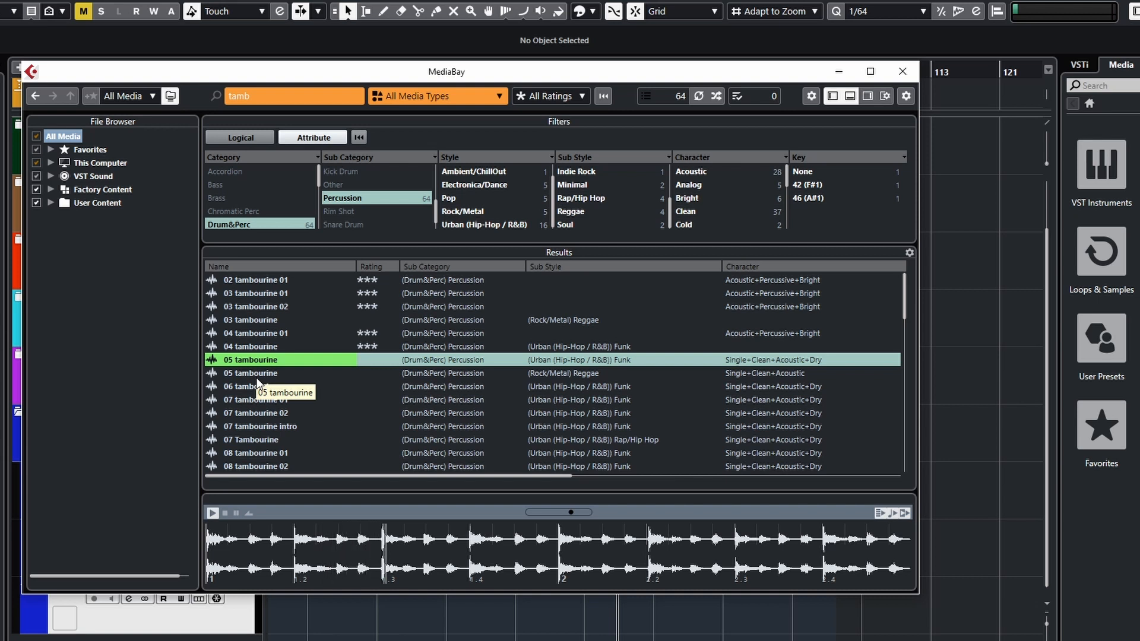
{"action": "left_click", "coordinate": [257, 377]}
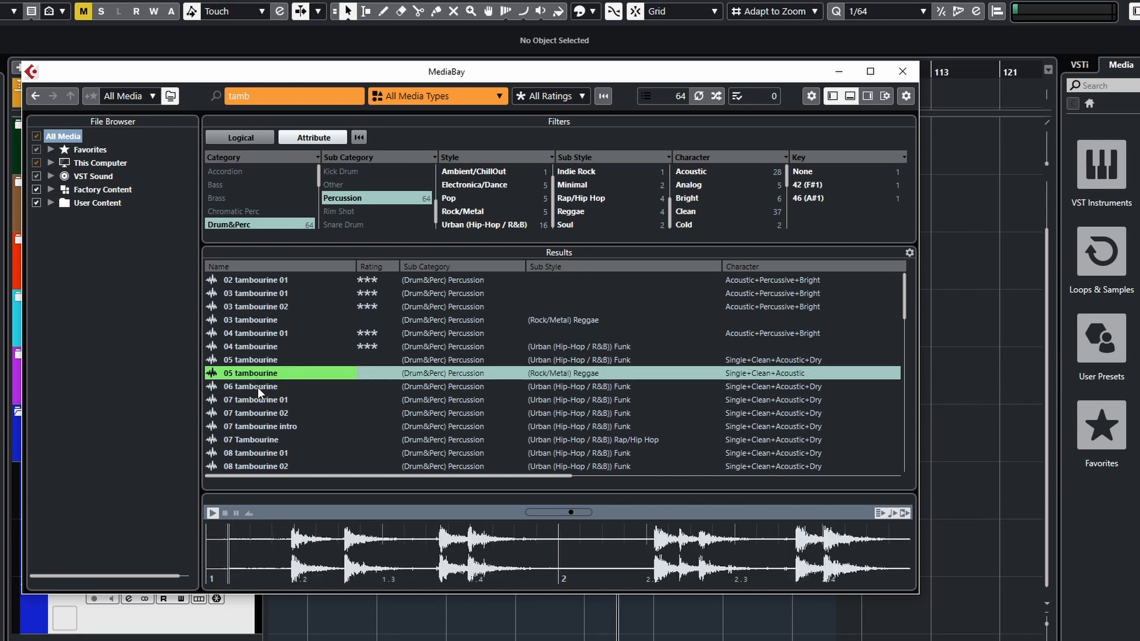
{"action": "left_click", "coordinate": [258, 388]}
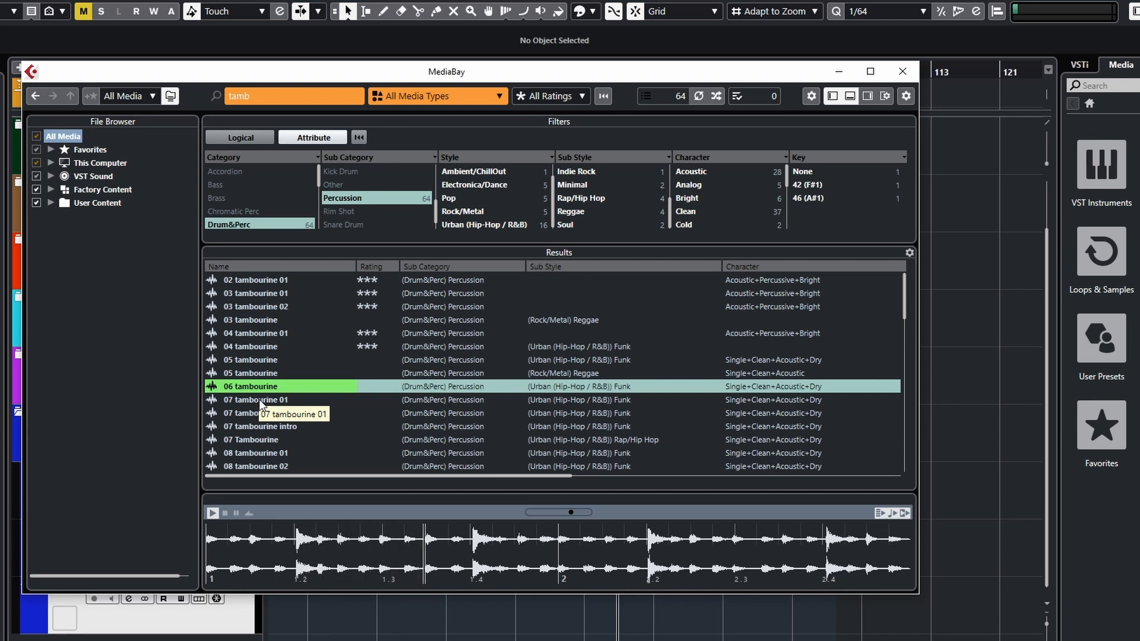
Audition 07 tambourine 01, 07 tambourine 02, 07 tambourine intro and 07 Tambourine again
{"action": "left_click", "coordinate": [258, 400]}
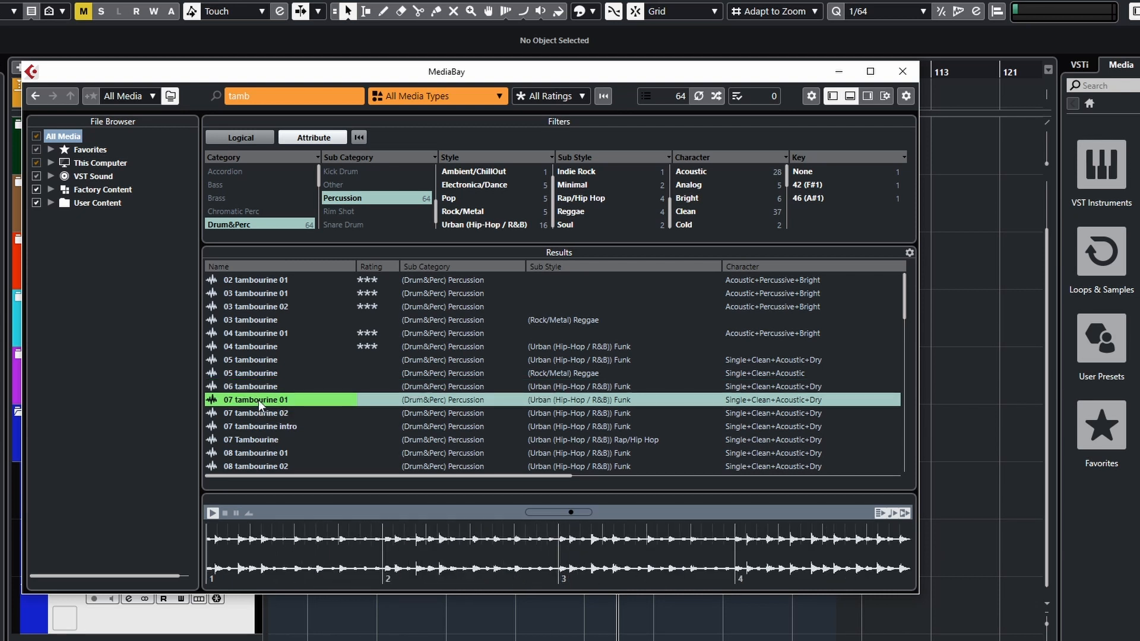
{"action": "left_click", "coordinate": [261, 413]}
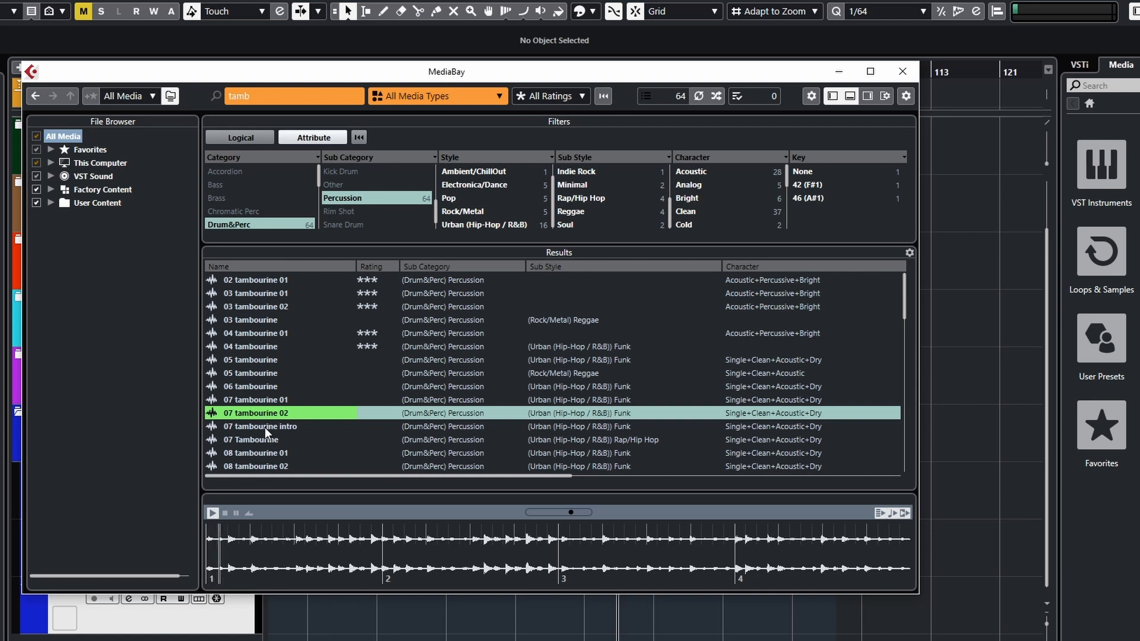
{"action": "left_click", "coordinate": [265, 427]}
{"action": "left_click", "coordinate": [266, 440]}
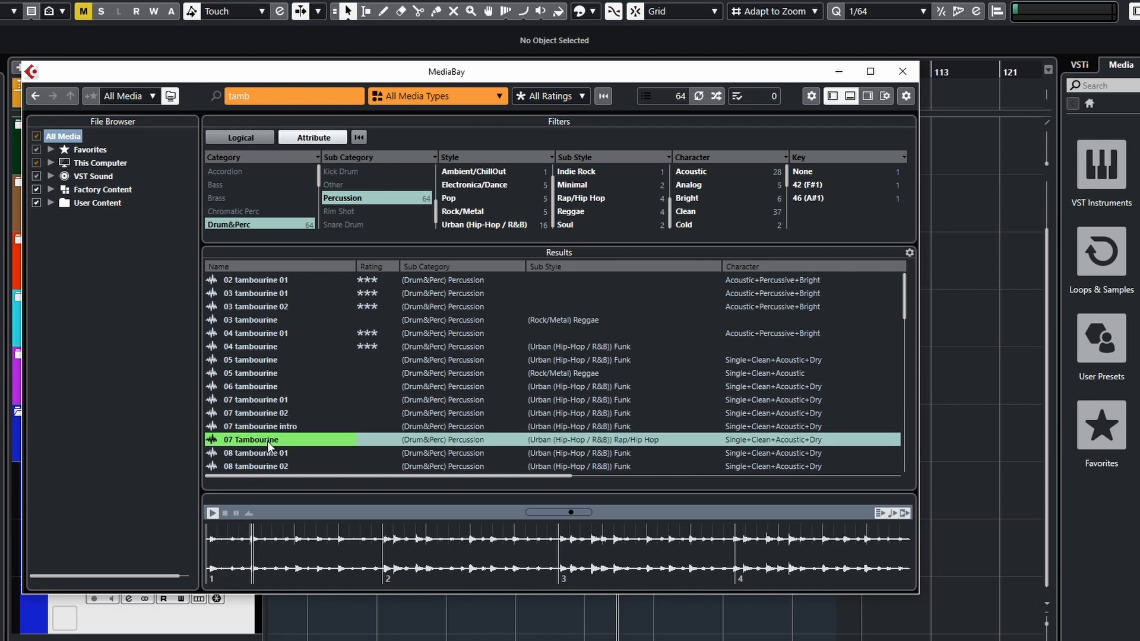
Compare the Reggae and Funk 05 tambourine loops and place the Funk one on the Tambo track at bar 63
{"action": "left_click", "coordinate": [263, 374]}
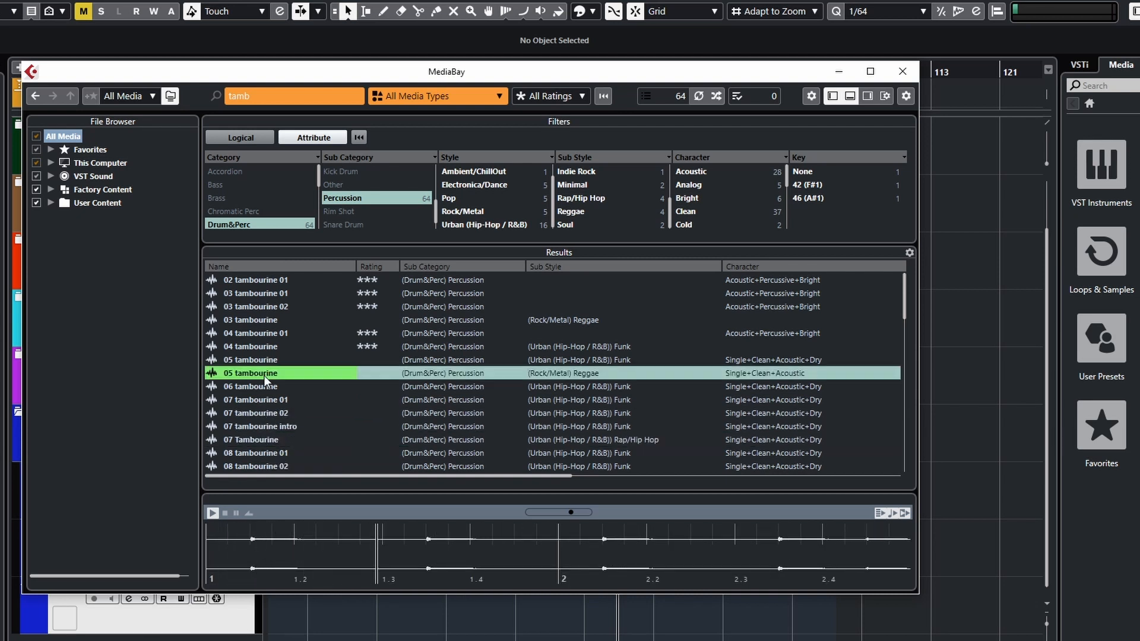
{"action": "left_click", "coordinate": [262, 360]}
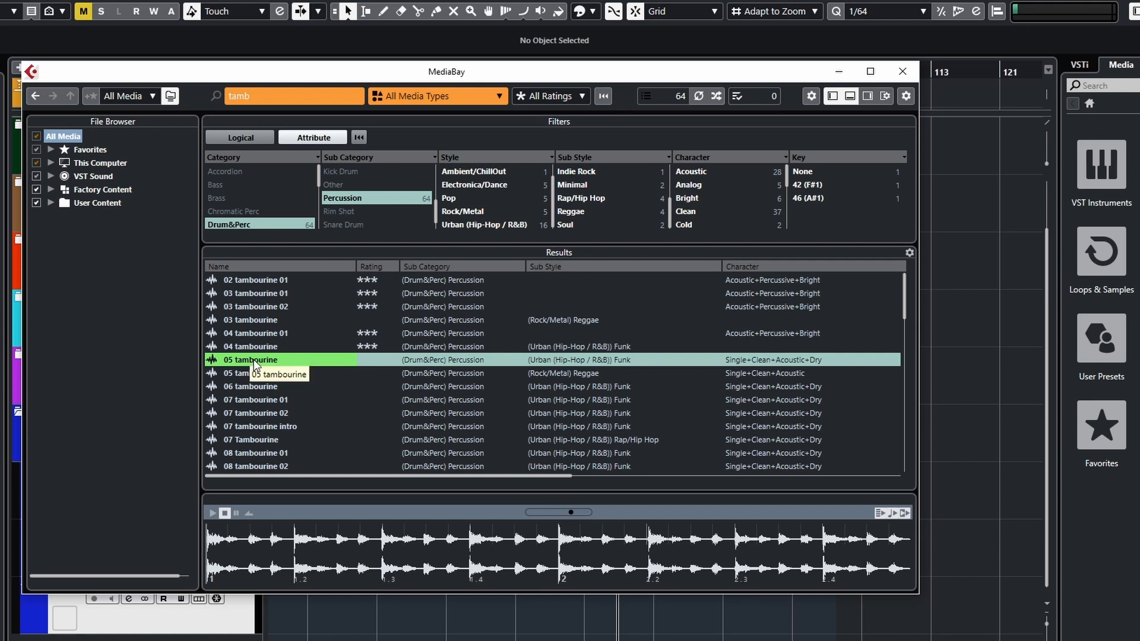
{"action": "left_click_drag", "start_coordinate": [430, 78], "coordinate": [680, 2]}
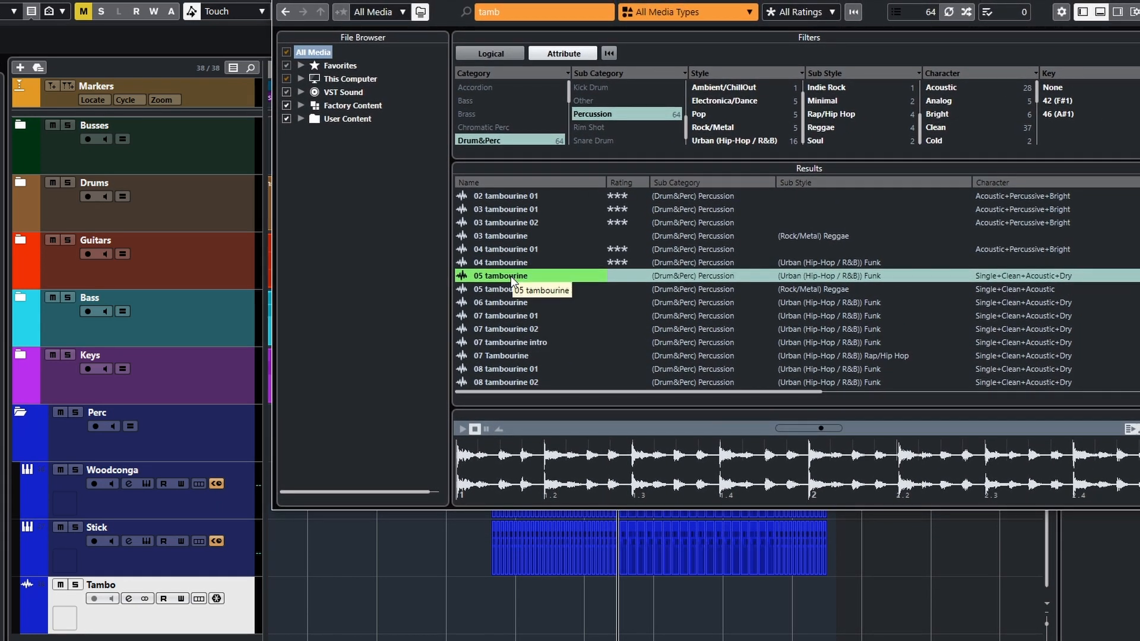
{"action": "mouse_move", "coordinate": [512, 280]}
{"action": "left_mouse_down"}
{"action": "mouse_move", "coordinate": [602, 351]}
{"action": "mouse_move", "coordinate": [611, 611]}
{"action": "mouse_move", "coordinate": [498, 620]}
{"action": "left_mouse_up"}
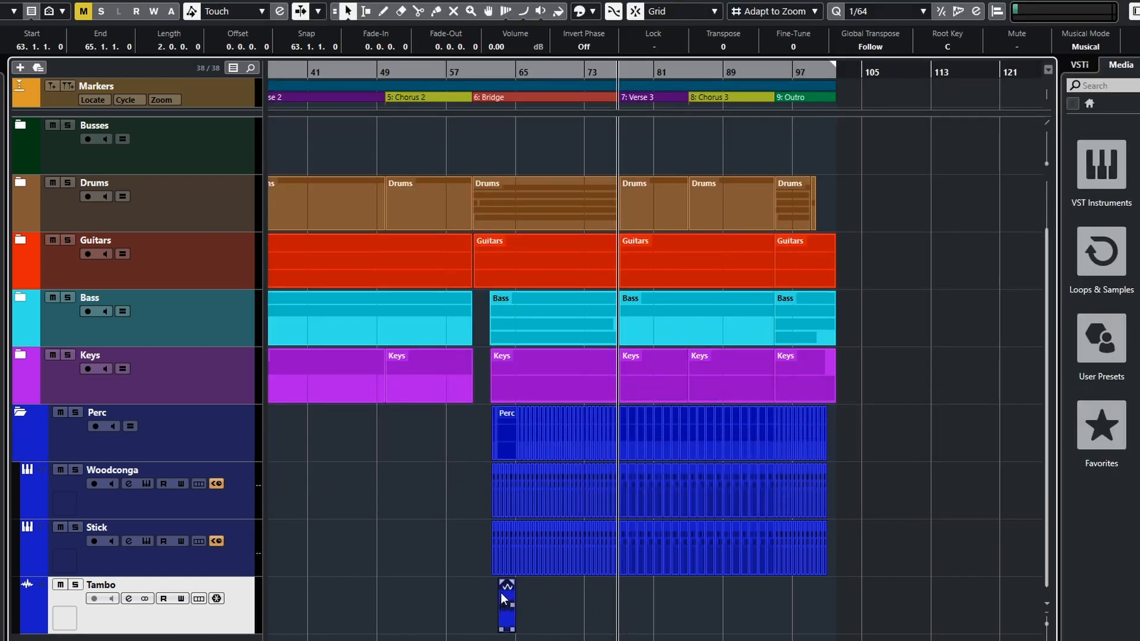
Move the 05 tambourine event to 62. 2. 1. 0, aligned with the start of the Woodconga and Stick parts, and play it back
{"action": "left_click", "coordinate": [486, 611]}
{"action": "scroll", "coordinate": [598, 595], "scroll_direction": "down", "scroll_amount": 3}
{"action": "scroll", "coordinate": [594, 590], "scroll_direction": "up", "scroll_amount": 10}
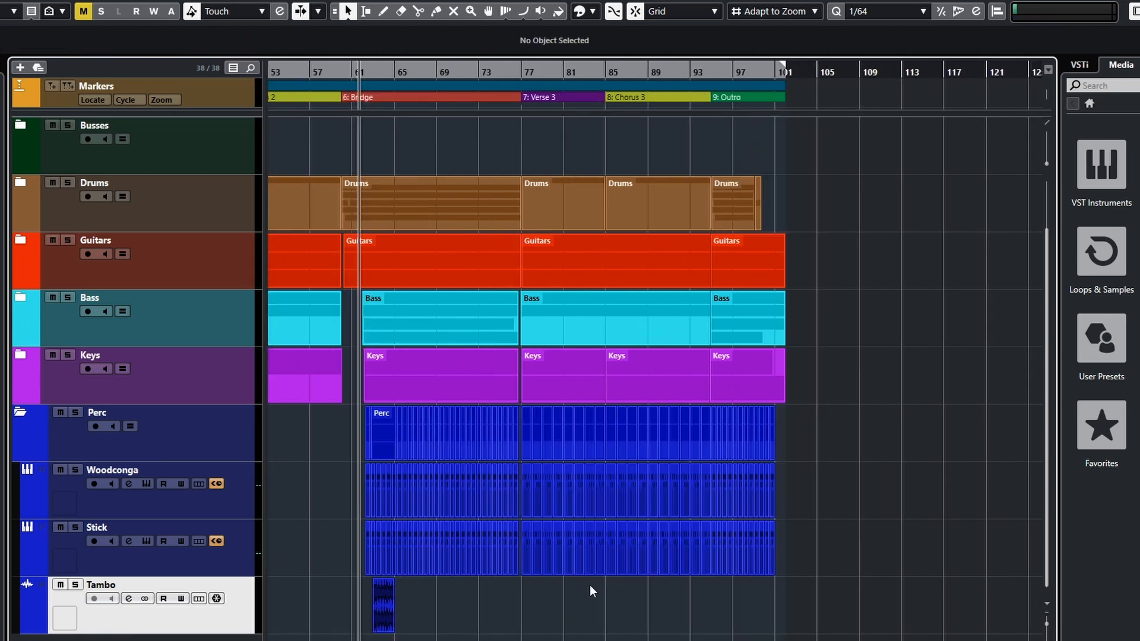
{"action": "scroll", "coordinate": [585, 588], "scroll_direction": "left", "scroll_amount": 15}
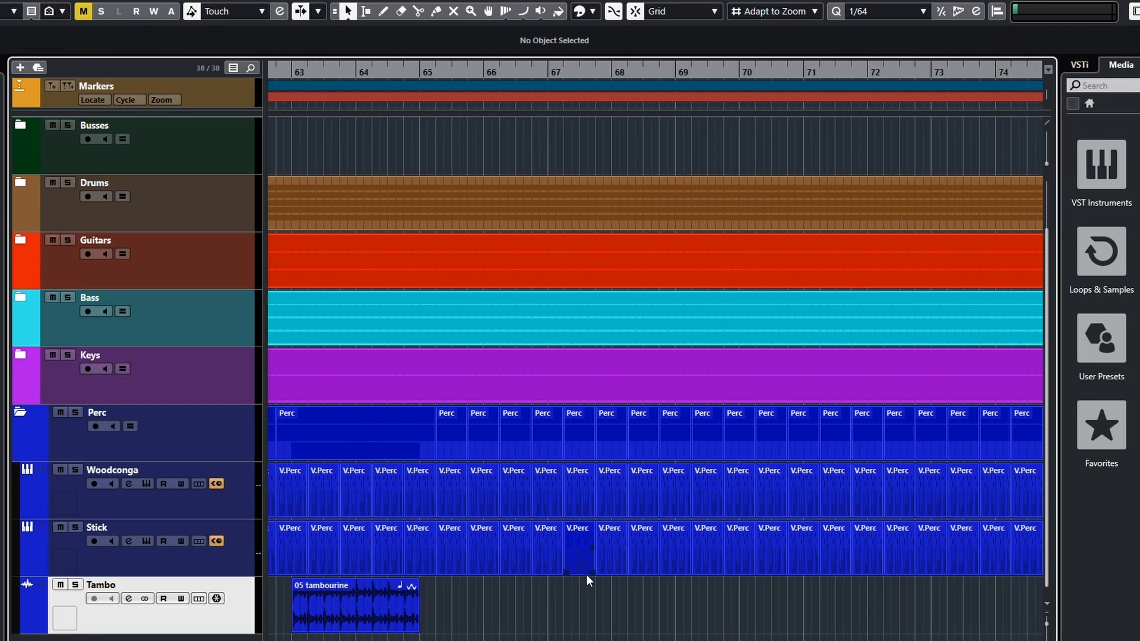
{"action": "scroll", "coordinate": [708, 626], "scroll_direction": "up", "scroll_amount": 5}
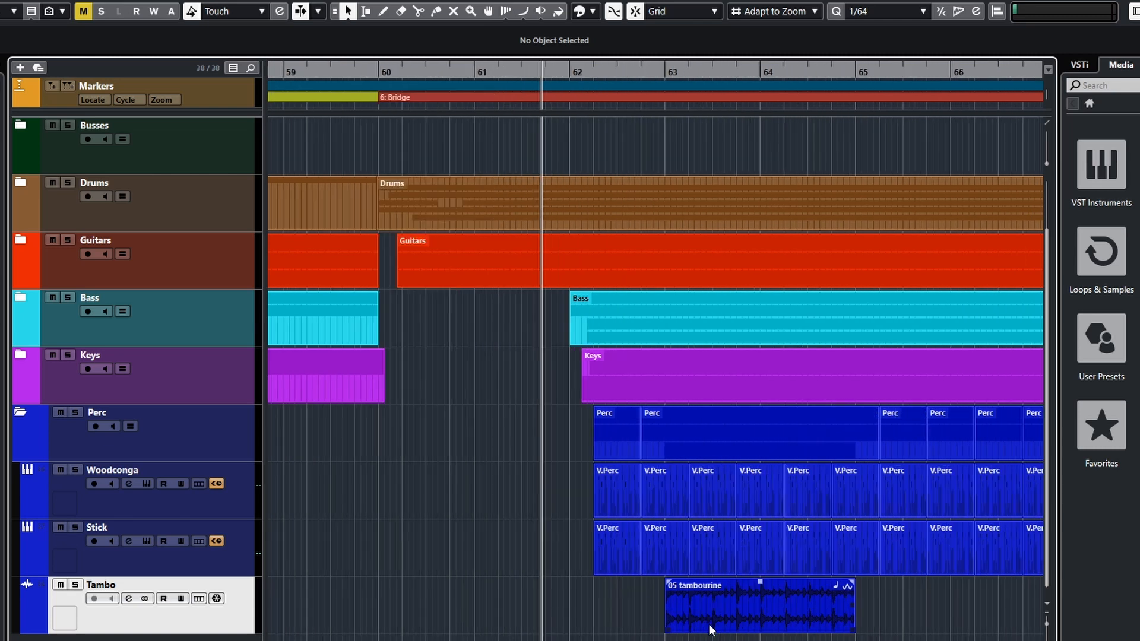
{"action": "left_click_drag", "start_coordinate": [708, 627], "coordinate": [611, 637]}
{"action": "key", "text": "space"}
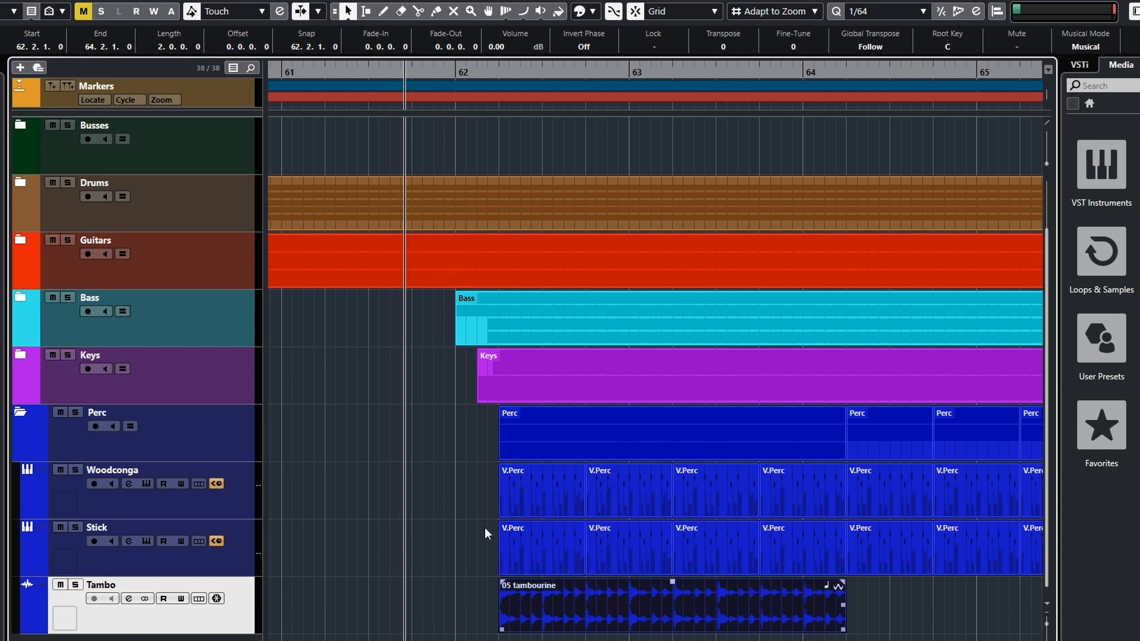
Audition the Reggae 05 tambourine, 06 tambourine, the 07 tambourine variants and 08 tambourine 01 again in MediaBay, and close it
{"action": "key", "text": "F5"}
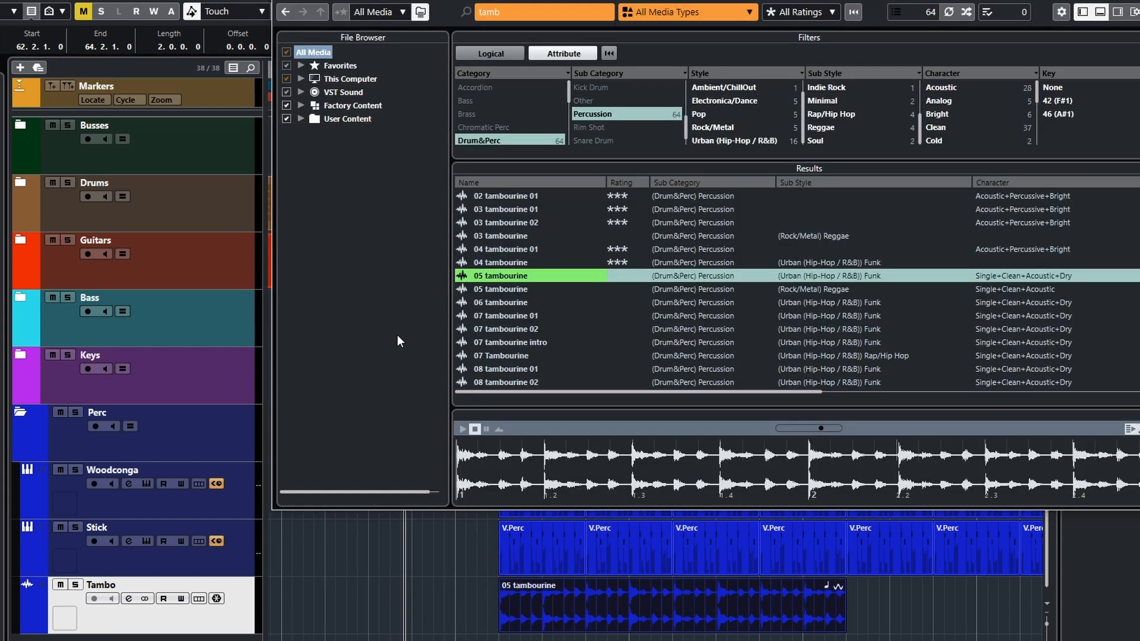
{"action": "left_click", "coordinate": [503, 291]}
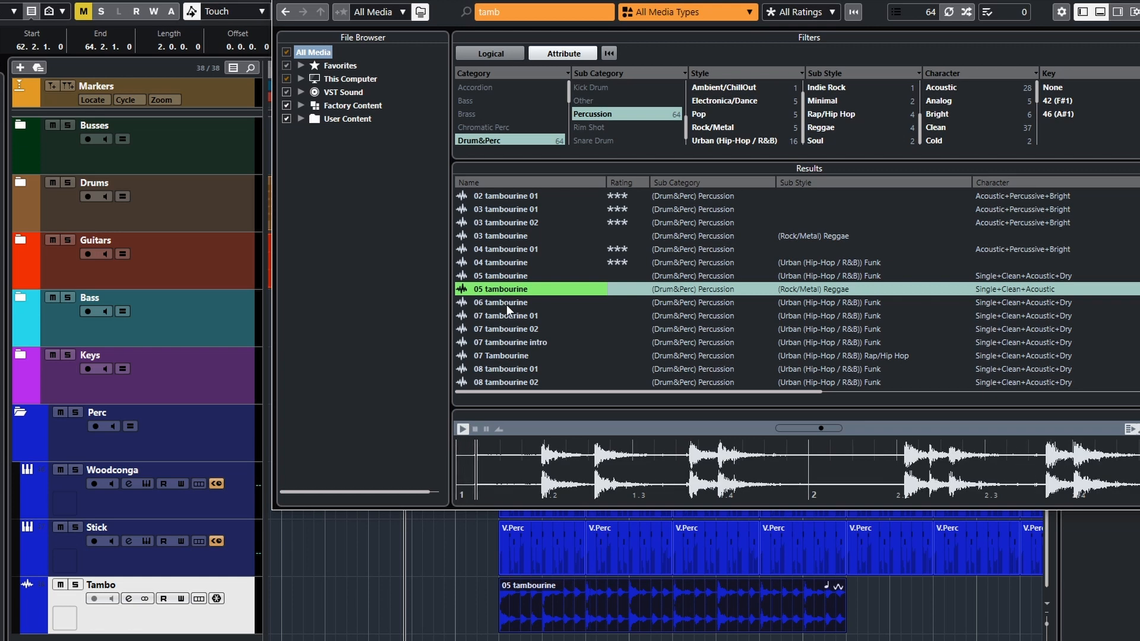
{"action": "left_click", "coordinate": [507, 306]}
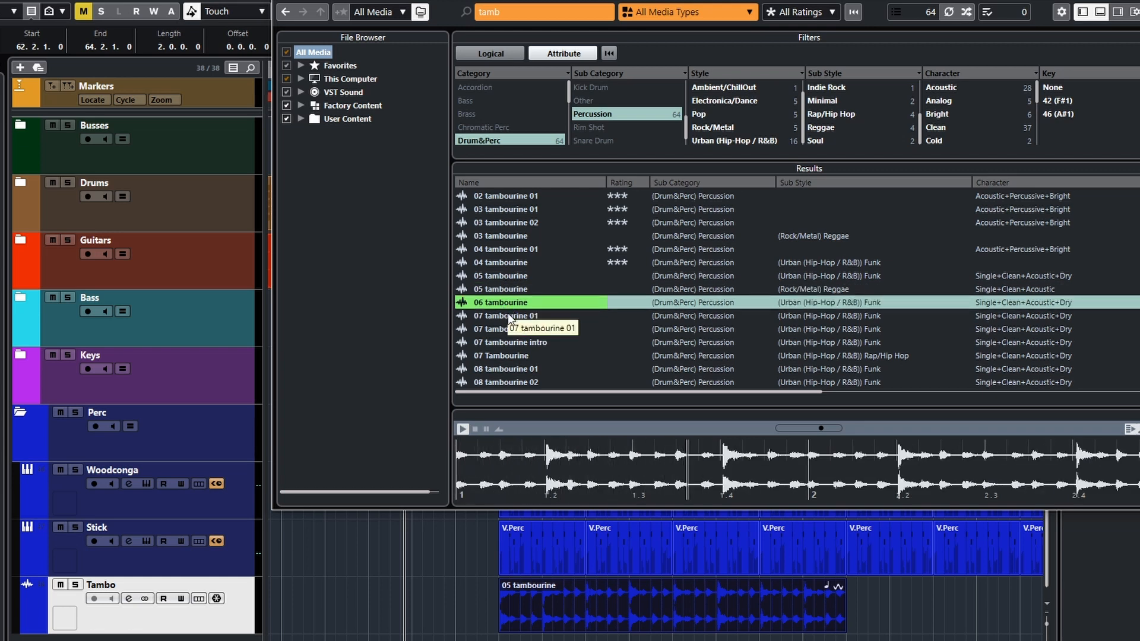
{"action": "left_click", "coordinate": [504, 317]}
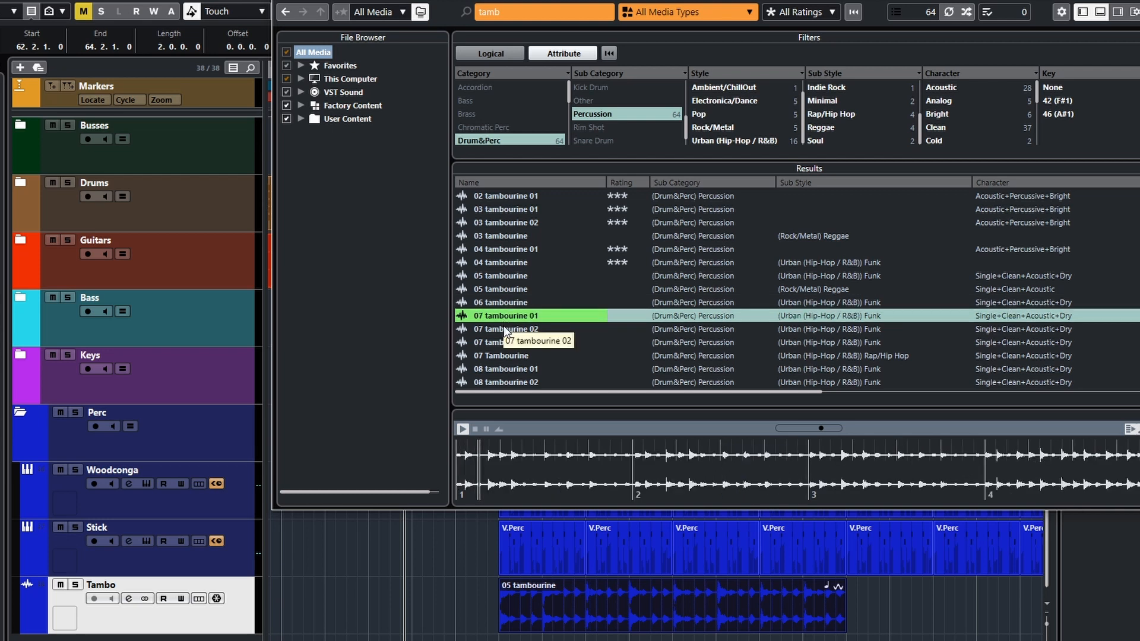
{"action": "left_click", "coordinate": [503, 325]}
{"action": "left_click", "coordinate": [510, 342]}
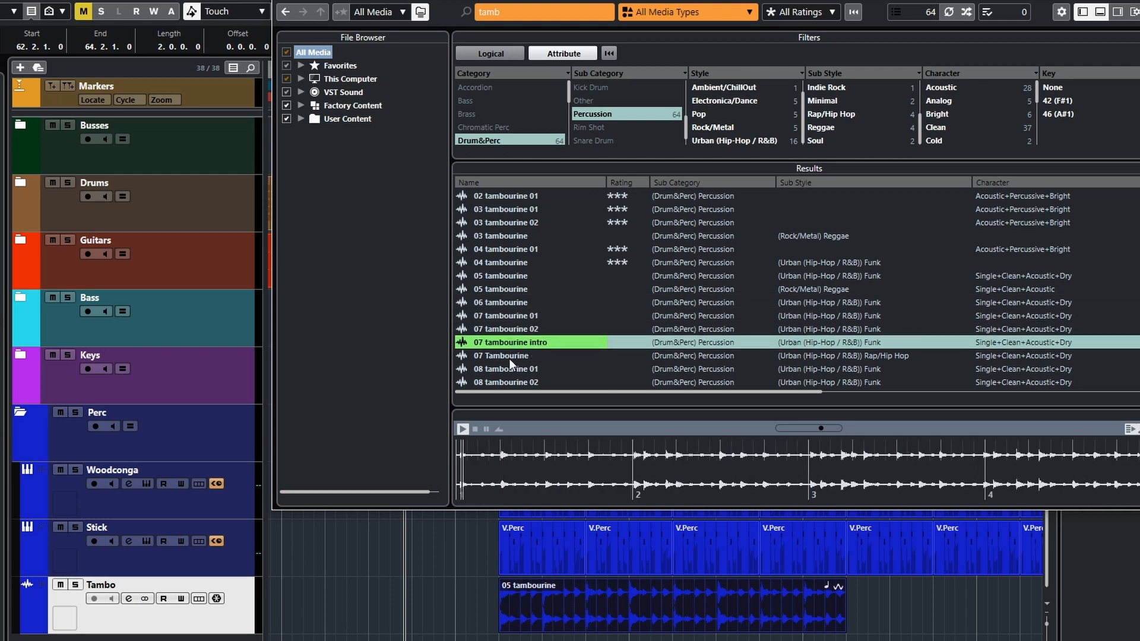
{"action": "left_click", "coordinate": [508, 359]}
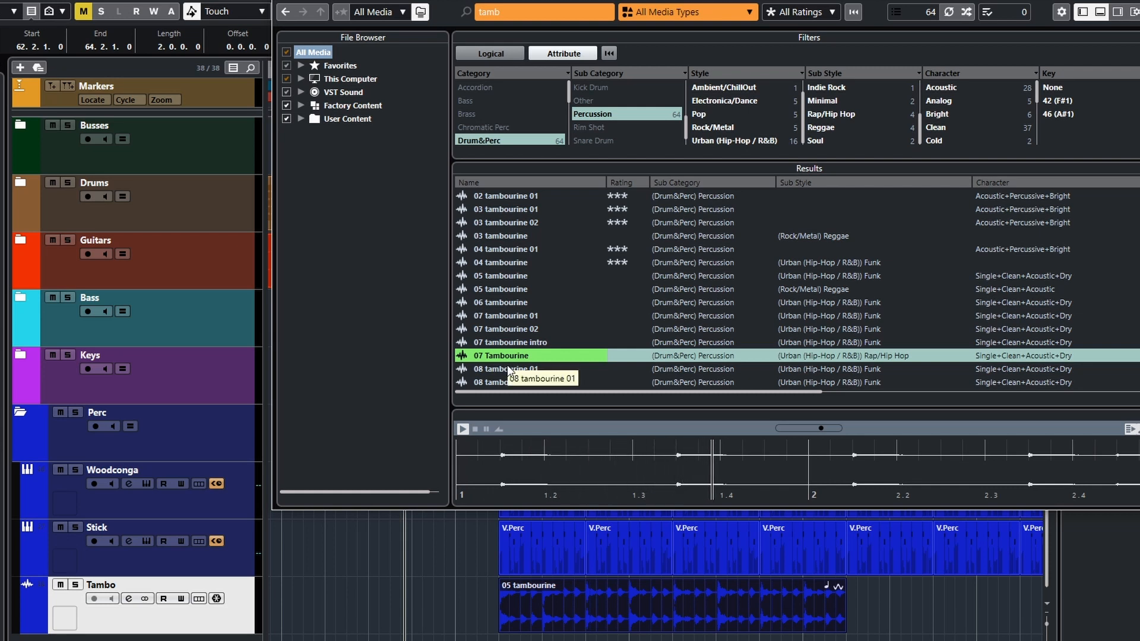
{"action": "left_click", "coordinate": [507, 370]}
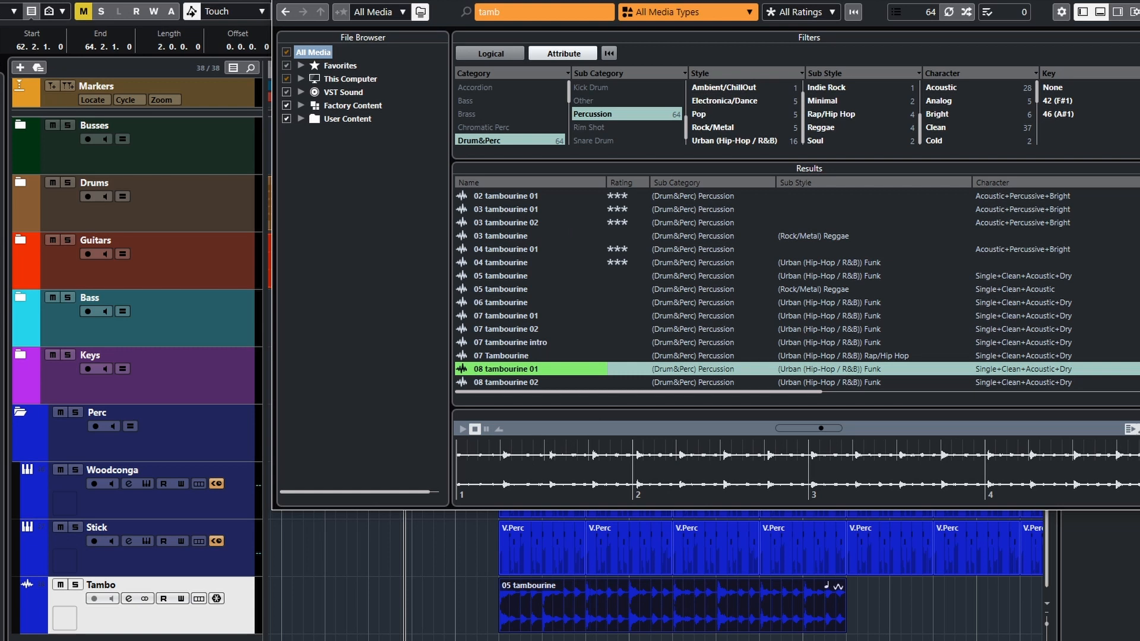
{"action": "key", "text": "F5"}
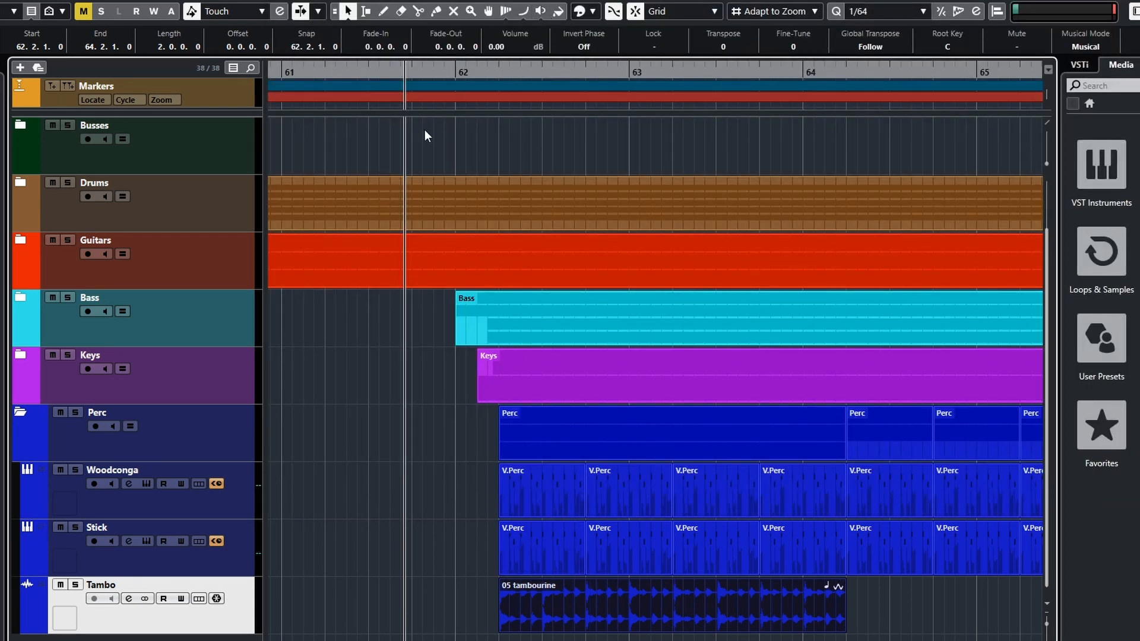
Show the Control Room and compare the 05 tambourine hits with the beat grid and percussion parts, both visually and during playback
{"action": "left_click", "coordinate": [1139, 65]}
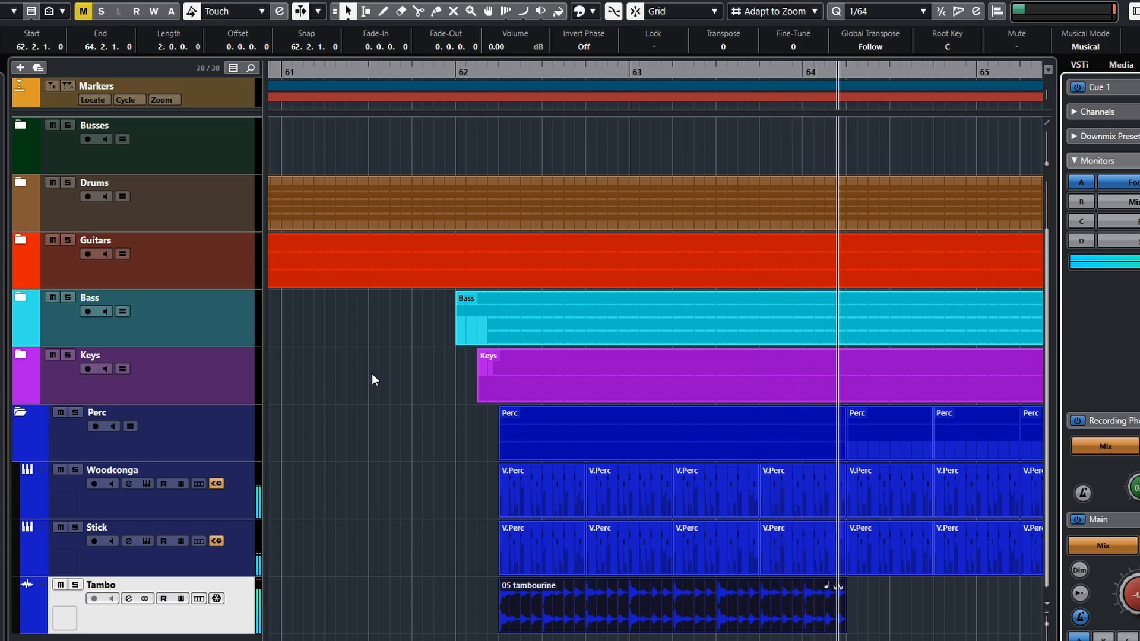
{"action": "key", "text": "space"}
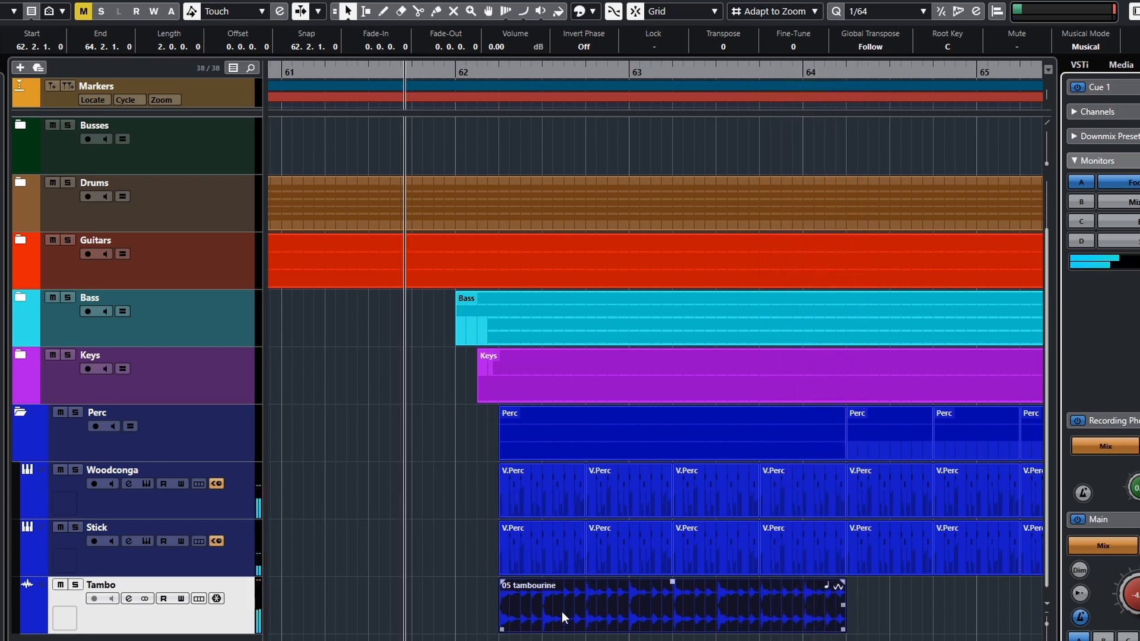
{"action": "scroll", "coordinate": [568, 608], "scroll_direction": "down", "scroll_amount": 2}
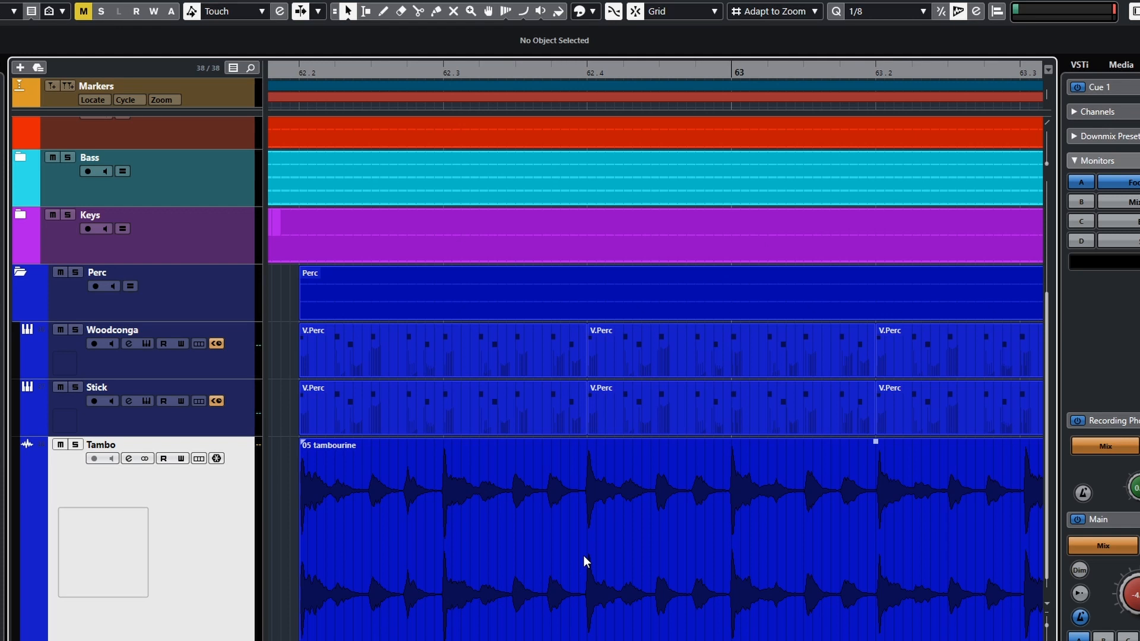
{"action": "scroll", "coordinate": [585, 560], "scroll_direction": "up", "scroll_amount": 2}
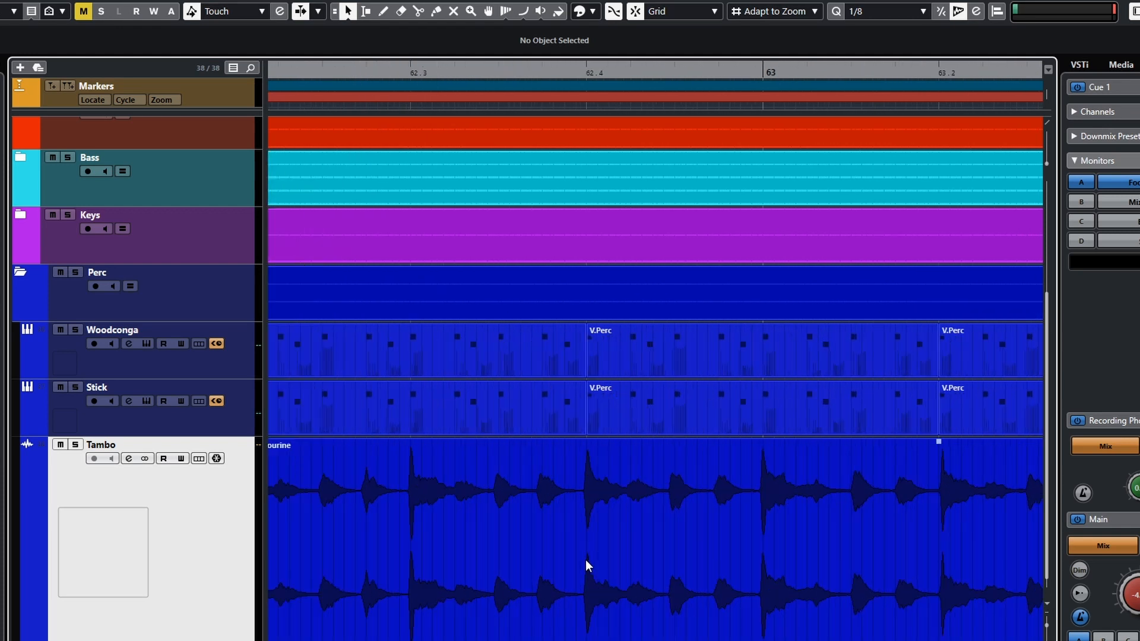
{"action": "scroll", "coordinate": [588, 569], "scroll_direction": "up", "scroll_amount": 2}
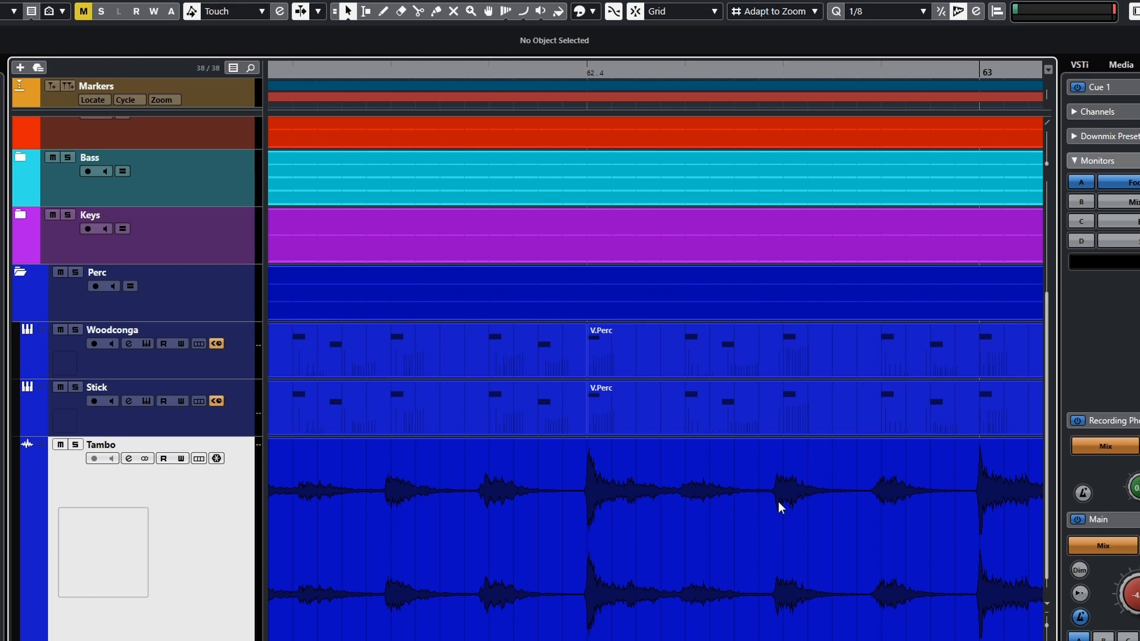
{"action": "scroll", "coordinate": [758, 515], "scroll_direction": "right", "scroll_amount": 6}
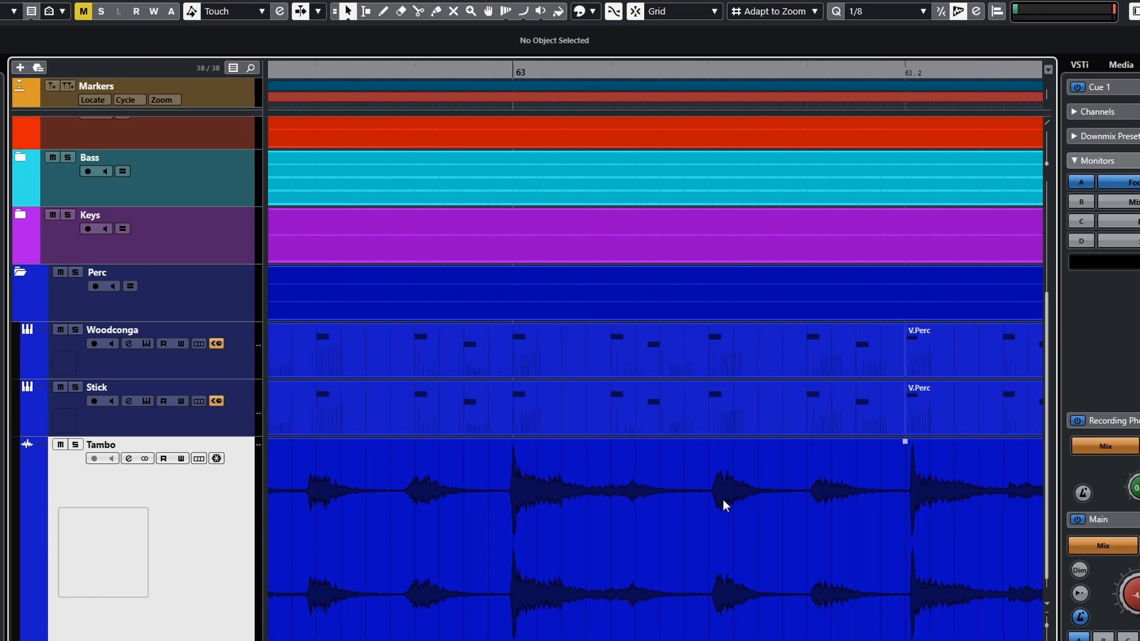
{"action": "scroll", "coordinate": [717, 515], "scroll_direction": "left", "scroll_amount": 5}
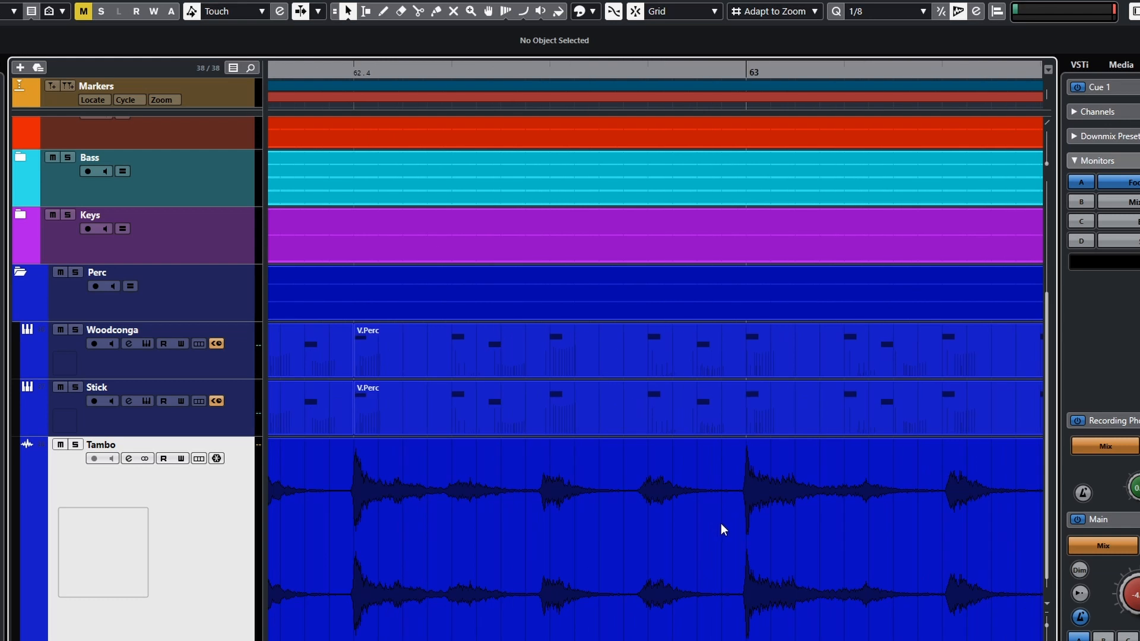
{"action": "key", "text": "space"}
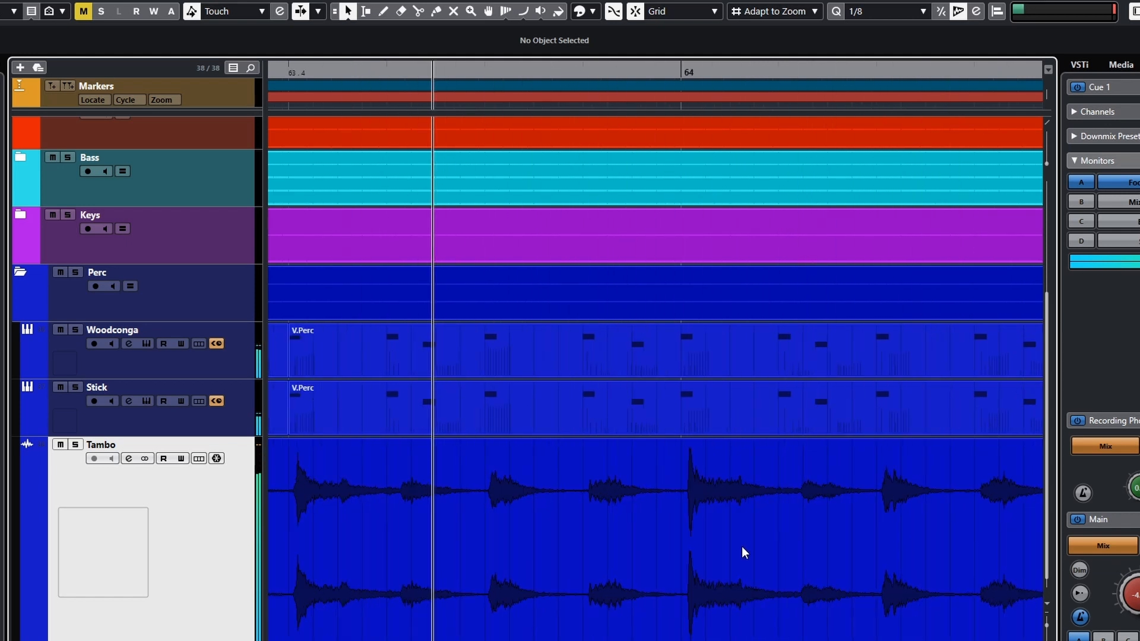
{"action": "key", "text": "space"}
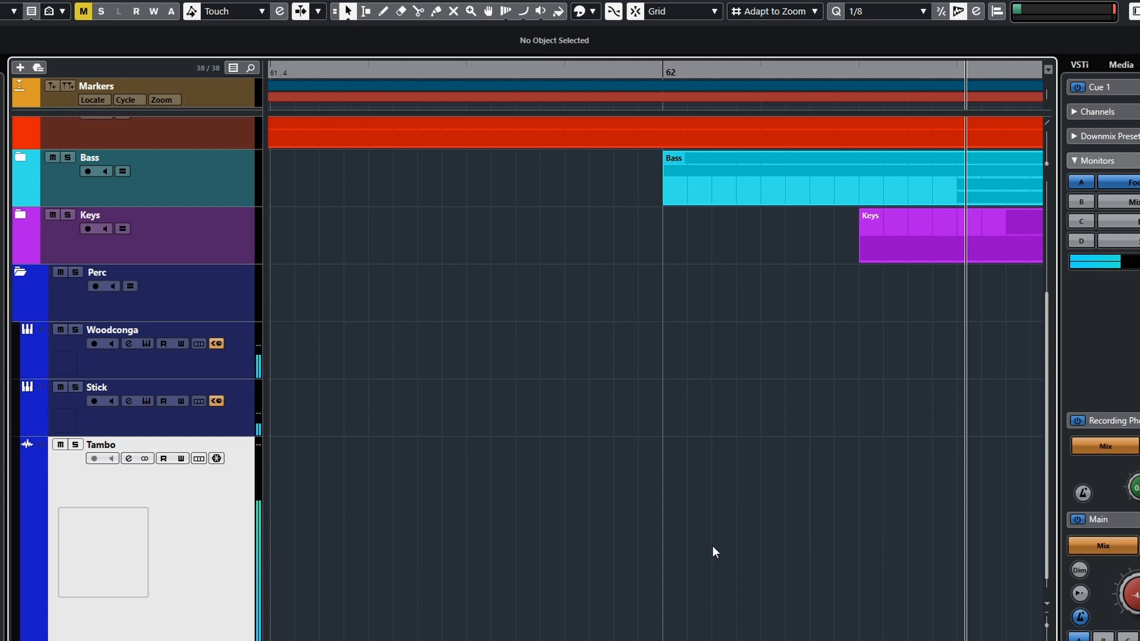
Quantize the audio of the 05 tambourine event to a 1/8 grid with AudioWarp quantize on
{"action": "scroll", "coordinate": [715, 555], "scroll_direction": "right", "scroll_amount": 13}
{"action": "scroll", "coordinate": [735, 570], "scroll_direction": "right", "scroll_amount": 10}
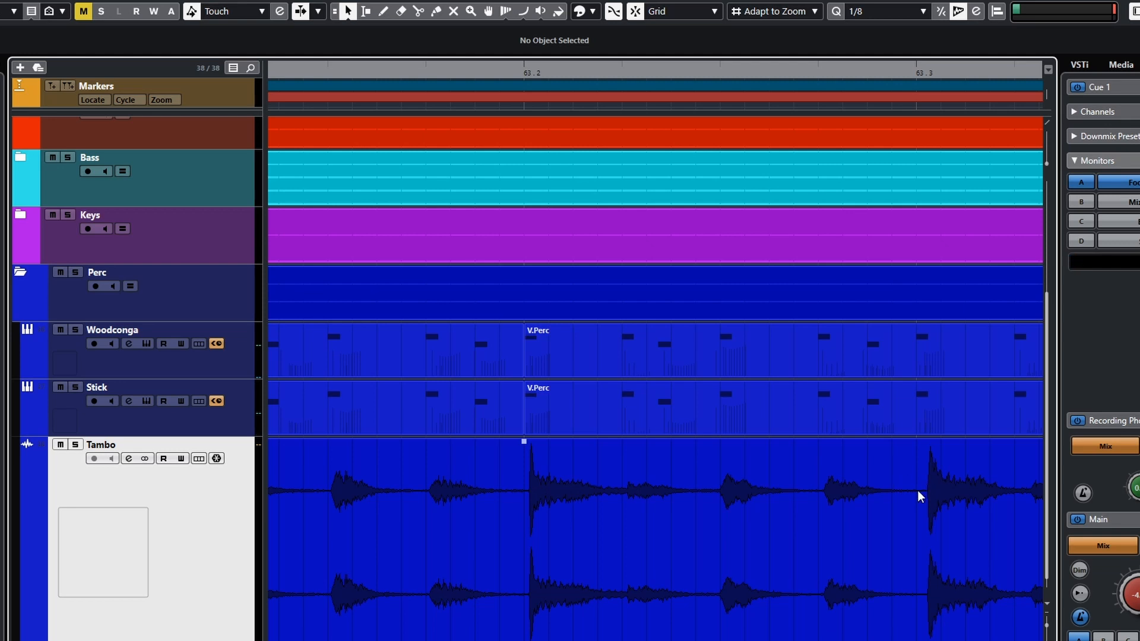
{"action": "scroll", "coordinate": [915, 499], "scroll_direction": "right", "scroll_amount": 2}
{"action": "scroll", "coordinate": [910, 511], "scroll_direction": "left", "scroll_amount": 1}
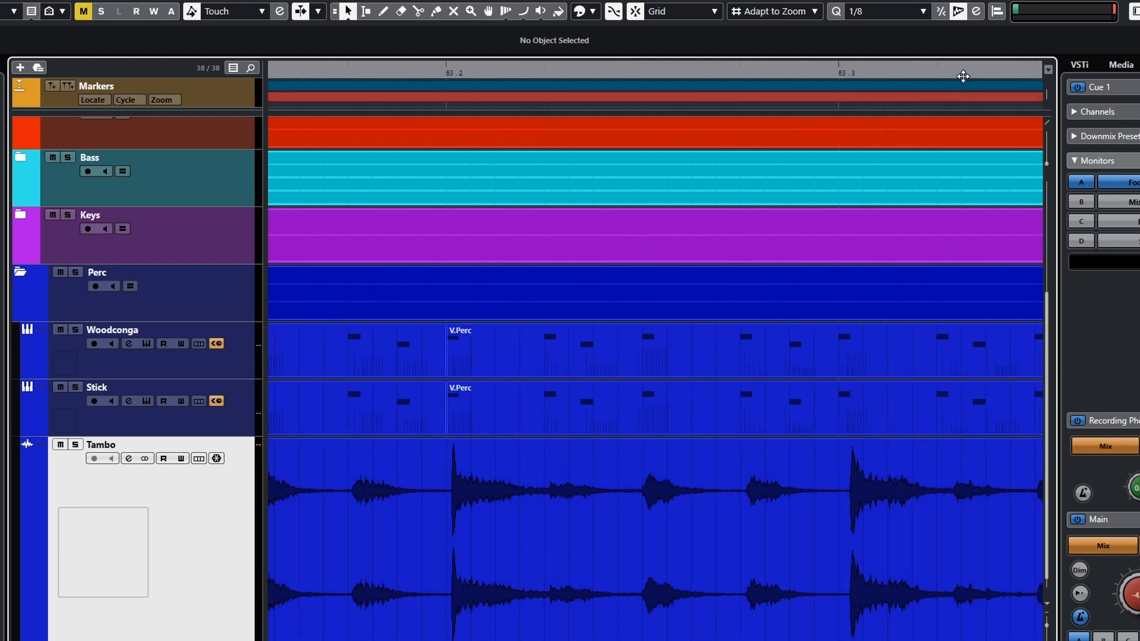
{"action": "left_click", "coordinate": [958, 11]}
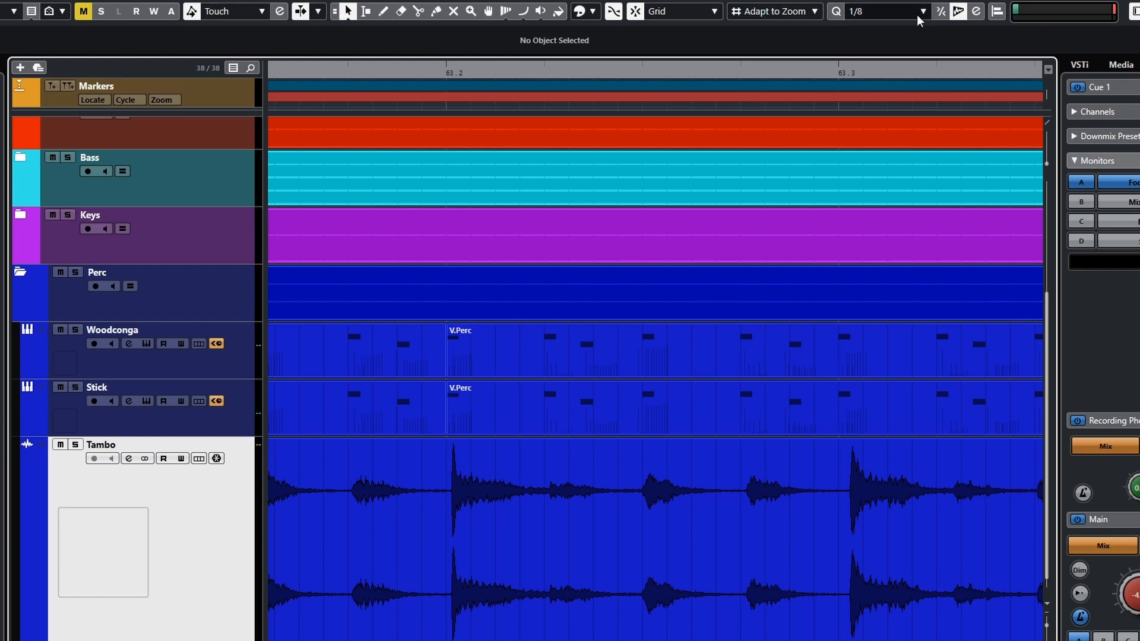
{"action": "left_click", "coordinate": [922, 13]}
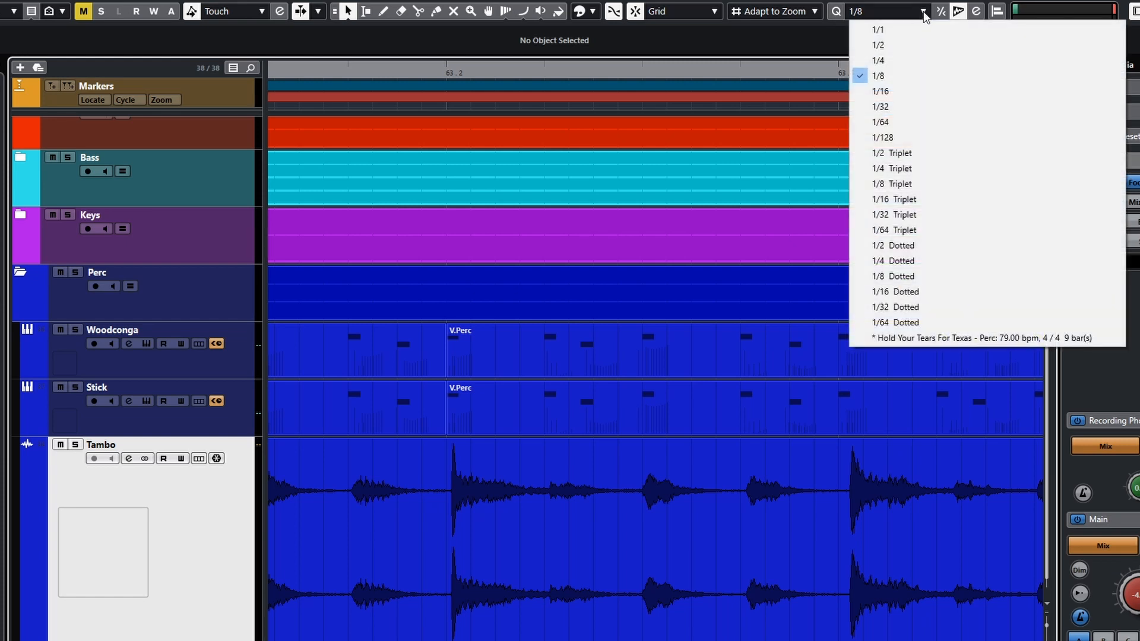
{"action": "left_click", "coordinate": [883, 76]}
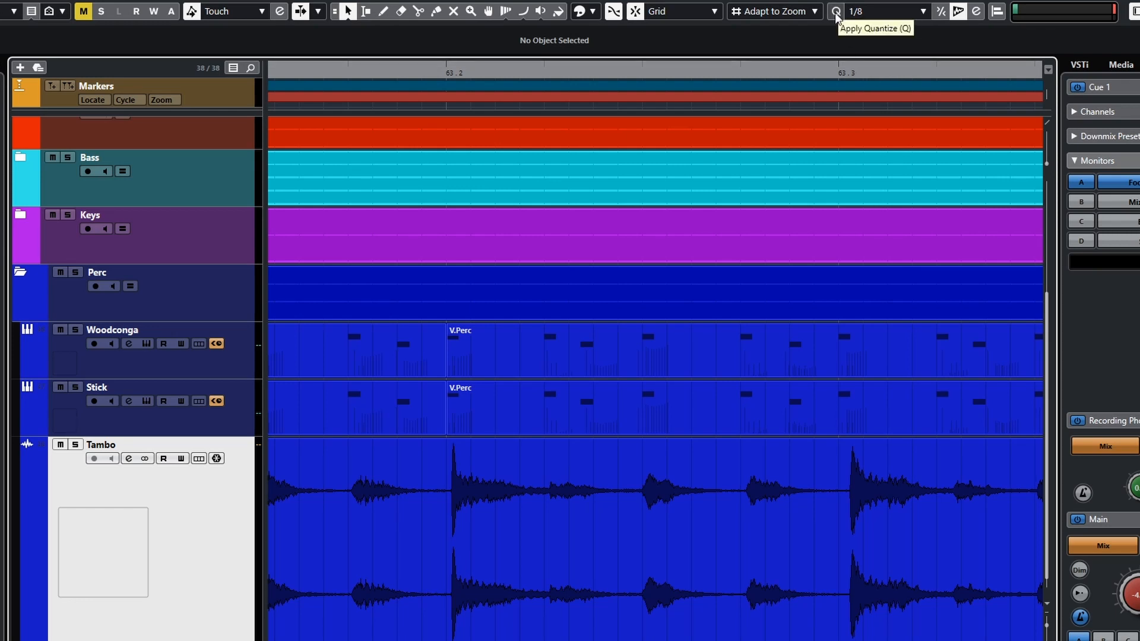
{"action": "left_click", "coordinate": [776, 475]}
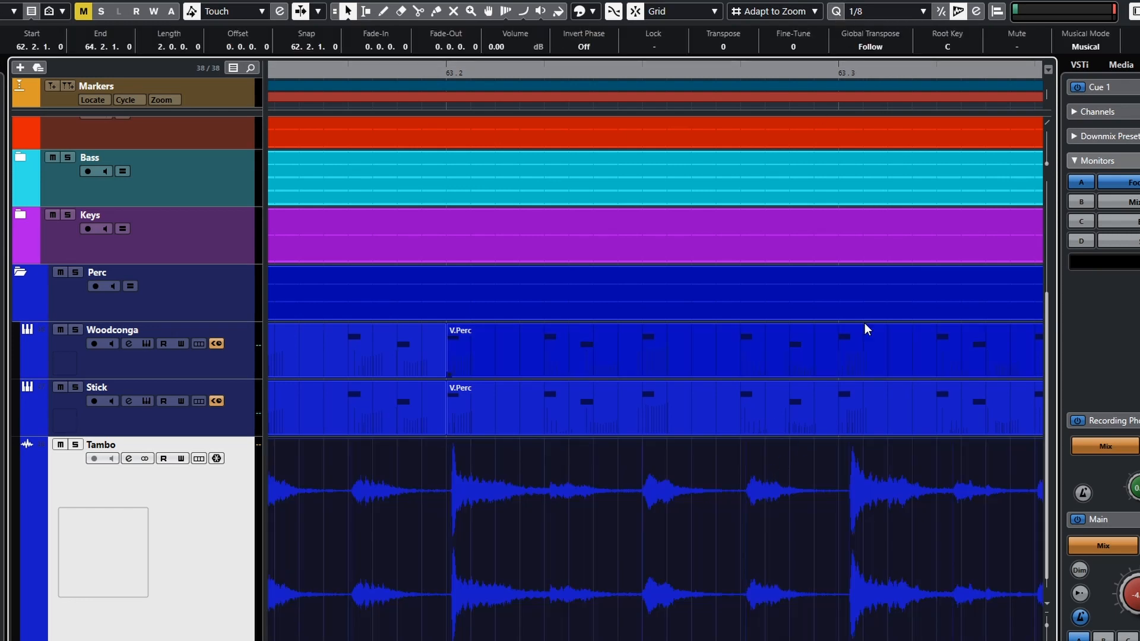
{"action": "left_click", "coordinate": [836, 13]}
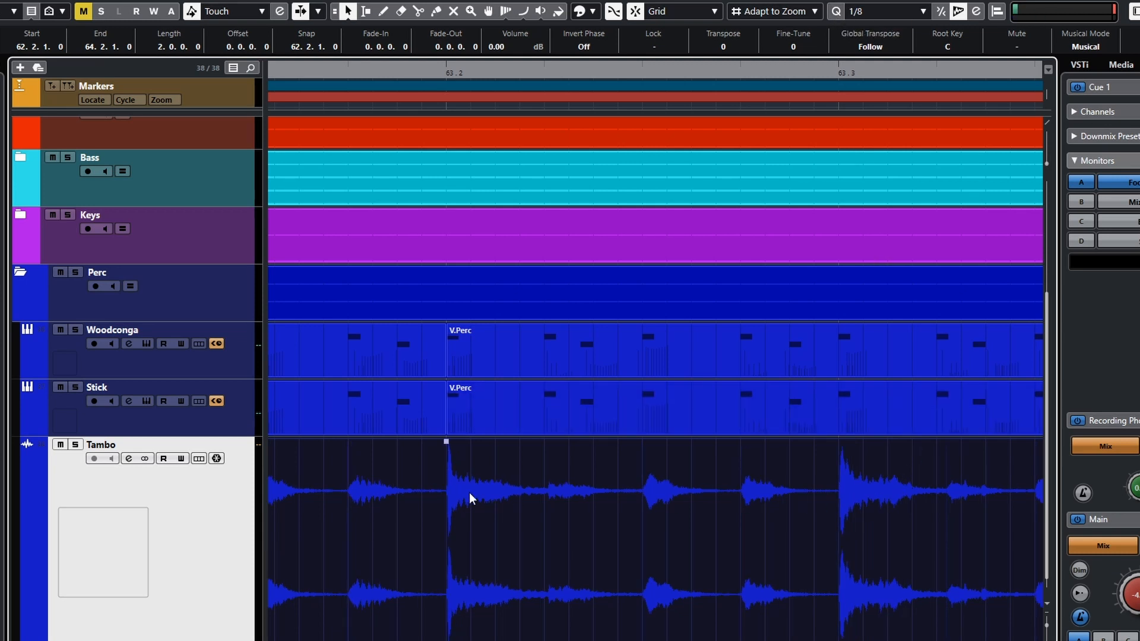
Check the quantized tambourine hits against the beat lines throughout the event and play them back with the song
{"action": "scroll", "coordinate": [809, 506], "scroll_direction": "right", "scroll_amount": 6}
{"action": "scroll", "coordinate": [813, 507], "scroll_direction": "right", "scroll_amount": 8}
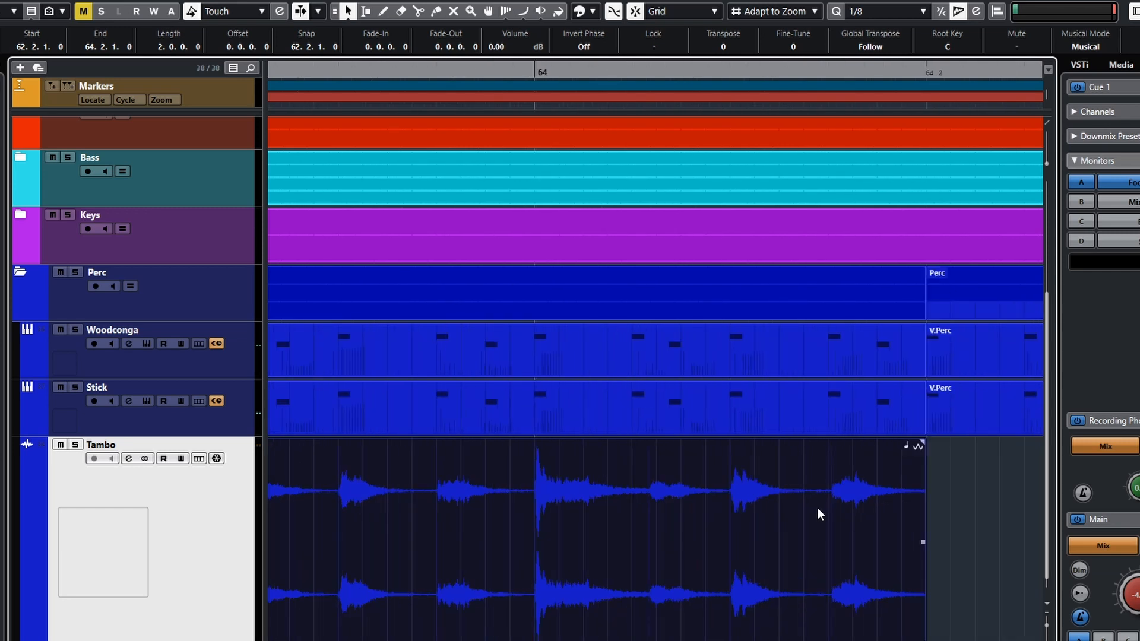
{"action": "scroll", "coordinate": [737, 507], "scroll_direction": "left", "scroll_amount": 12}
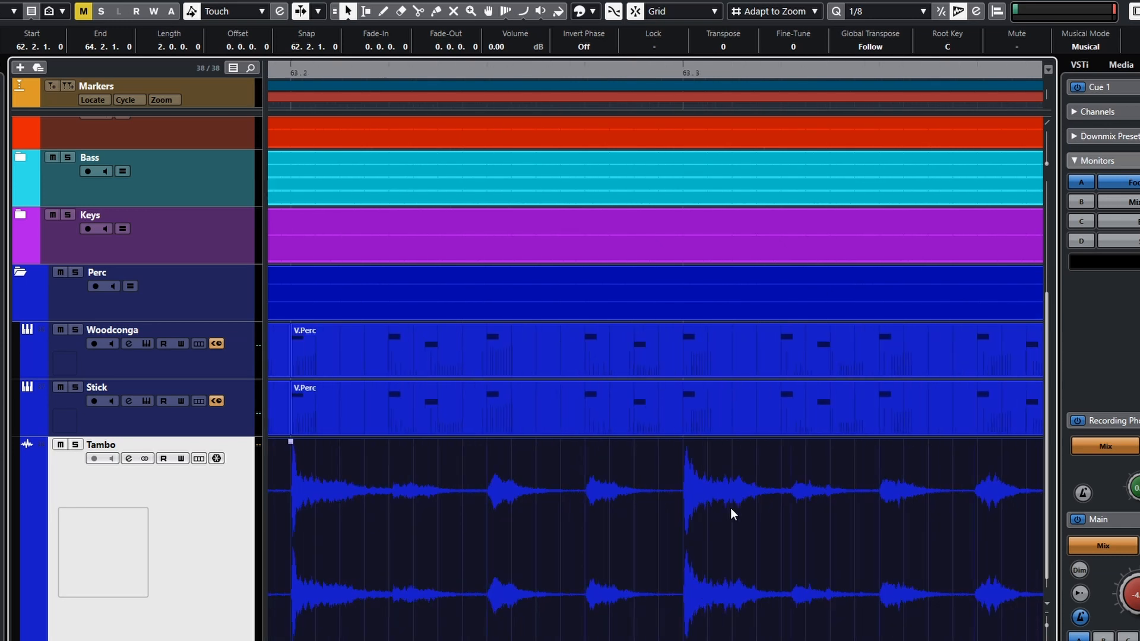
{"action": "scroll", "coordinate": [395, 504], "scroll_direction": "left", "scroll_amount": 6}
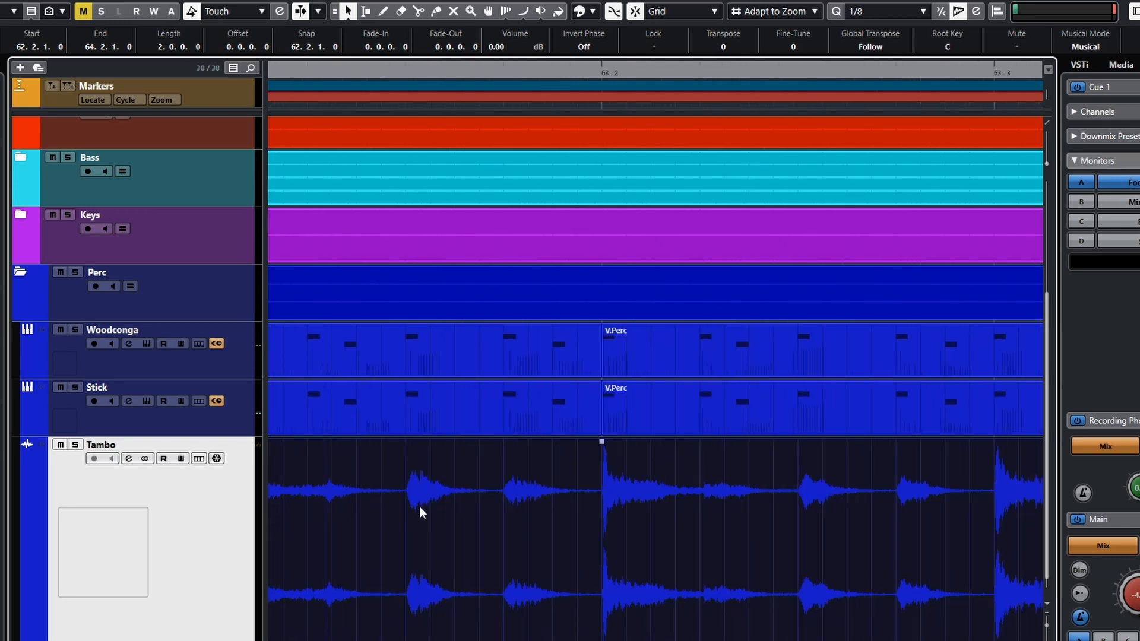
{"action": "scroll", "coordinate": [427, 507], "scroll_direction": "left", "scroll_amount": 3}
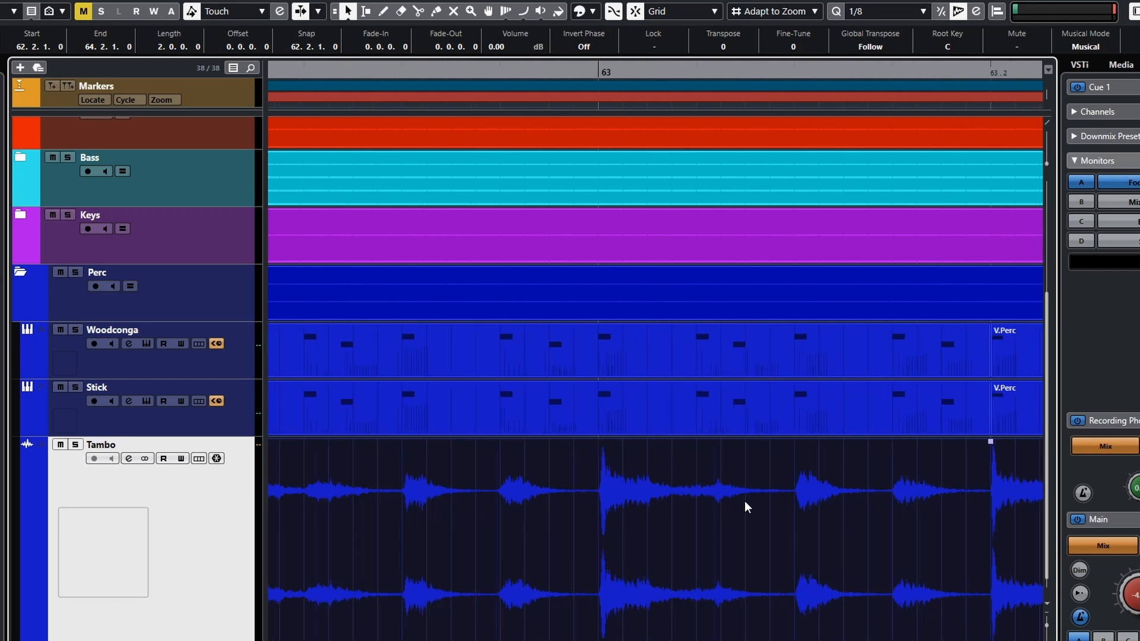
{"action": "scroll", "coordinate": [565, 514], "scroll_direction": "left", "scroll_amount": 11}
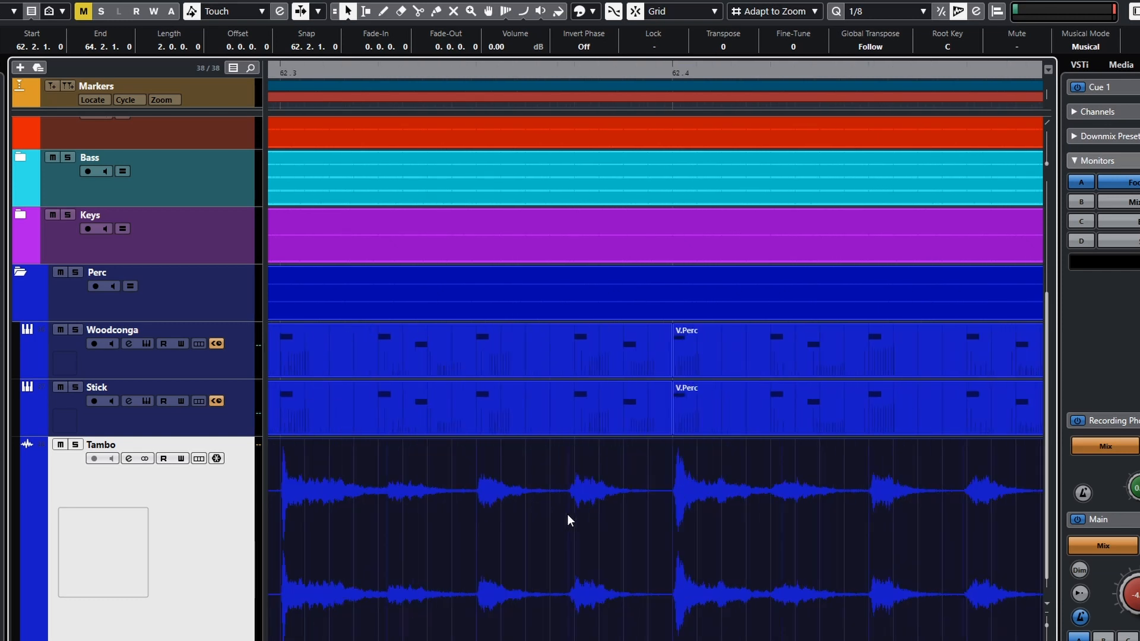
{"action": "scroll", "coordinate": [573, 513], "scroll_direction": "left", "scroll_amount": 4}
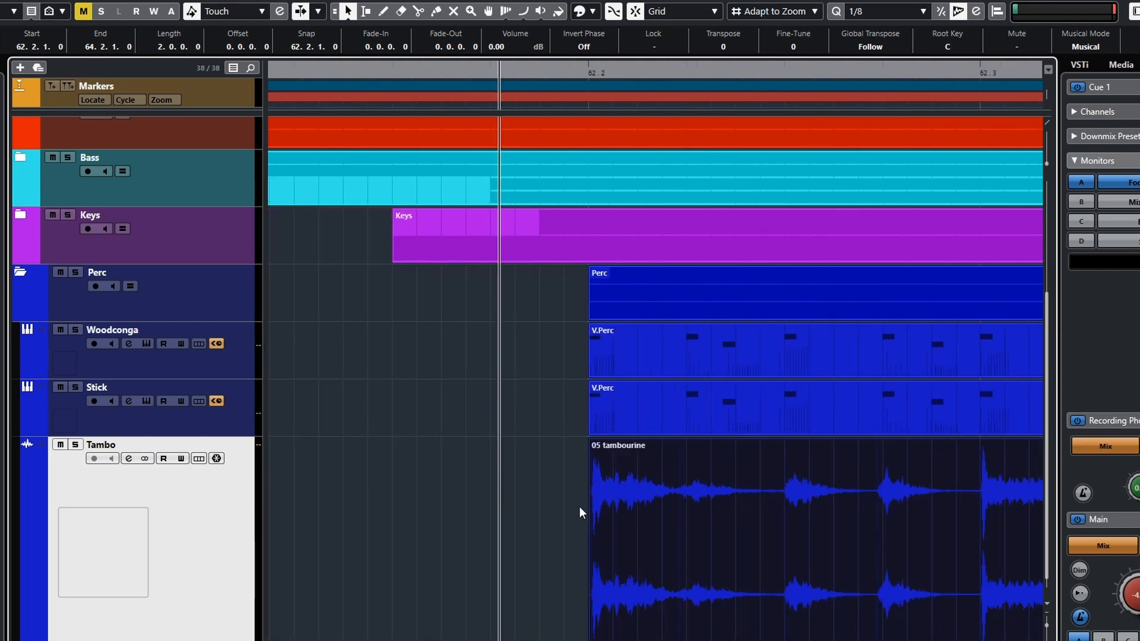
{"action": "scroll", "coordinate": [582, 506], "scroll_direction": "right", "scroll_amount": 3}
{"action": "key", "text": "space"}
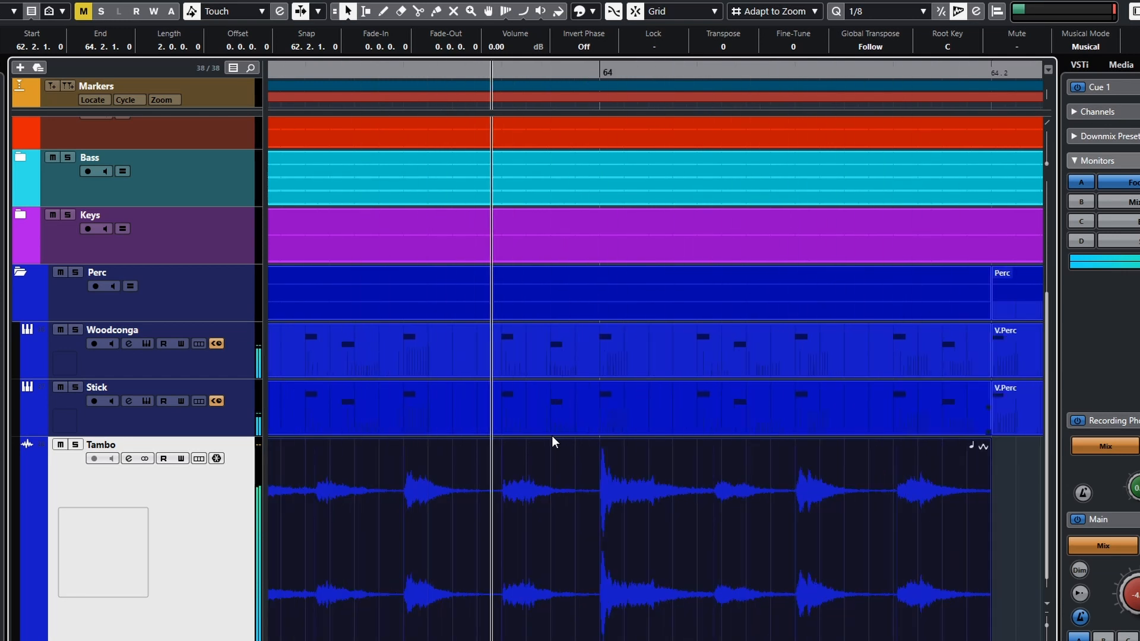
{"action": "key", "text": "space"}
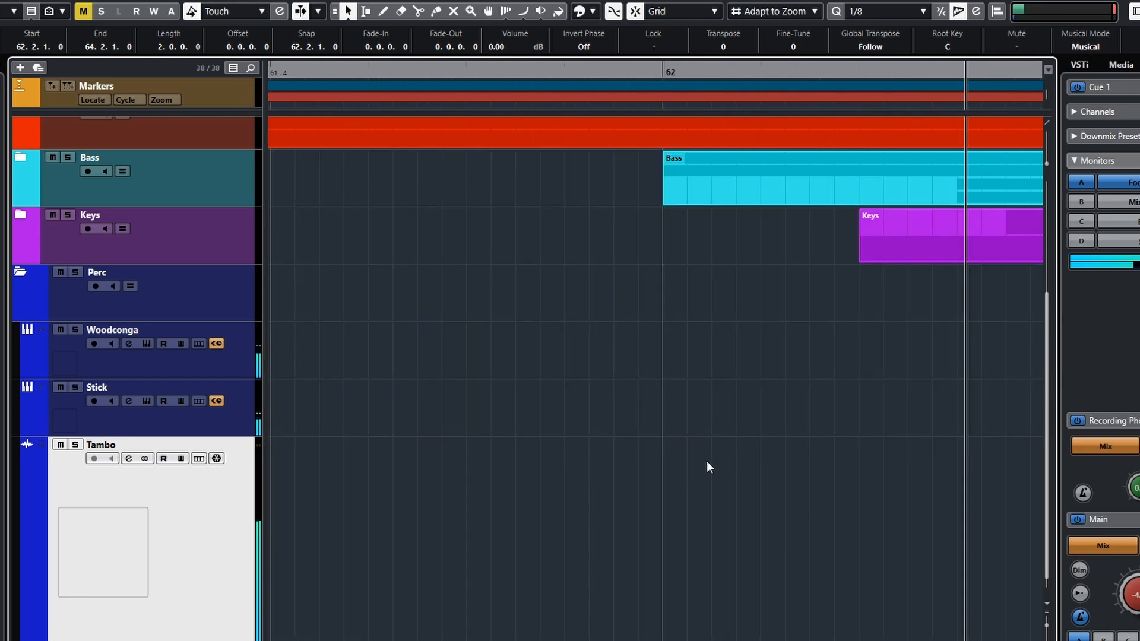
Repeat the 05 tambourine event back to back along the Tambo track through the Bridge, up to position 76.2
{"action": "scroll", "coordinate": [778, 487], "scroll_direction": "up", "scroll_amount": 2}
{"action": "scroll", "coordinate": [771, 493], "scroll_direction": "down", "scroll_amount": 4}
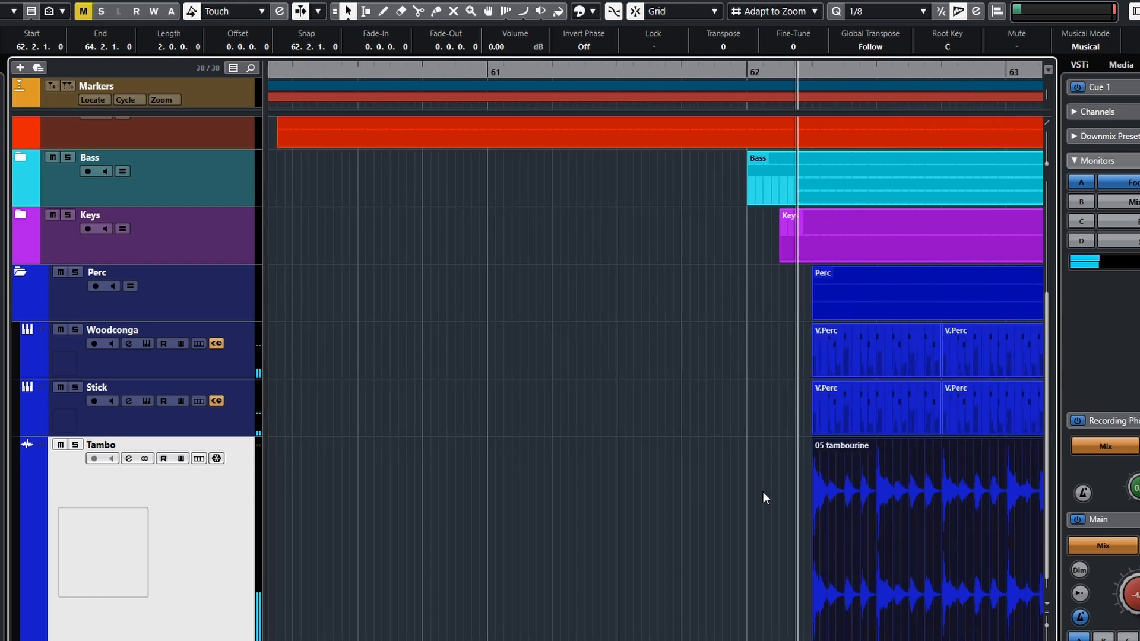
{"action": "scroll", "coordinate": [760, 498], "scroll_direction": "right", "scroll_amount": 5}
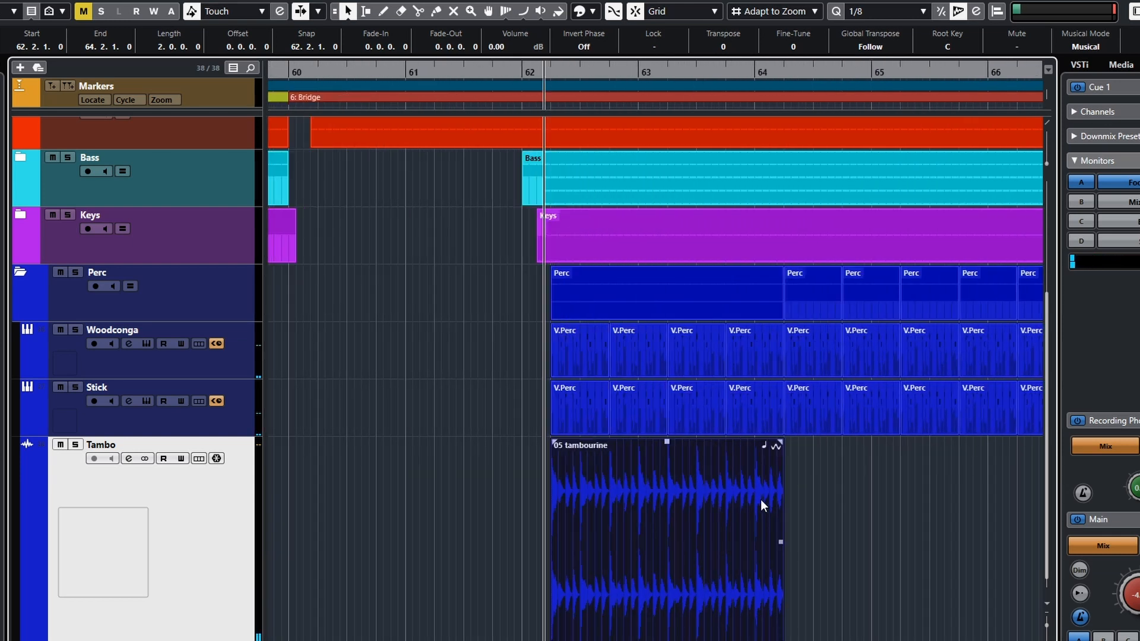
{"action": "scroll", "coordinate": [590, 602], "scroll_direction": "down", "scroll_amount": 2}
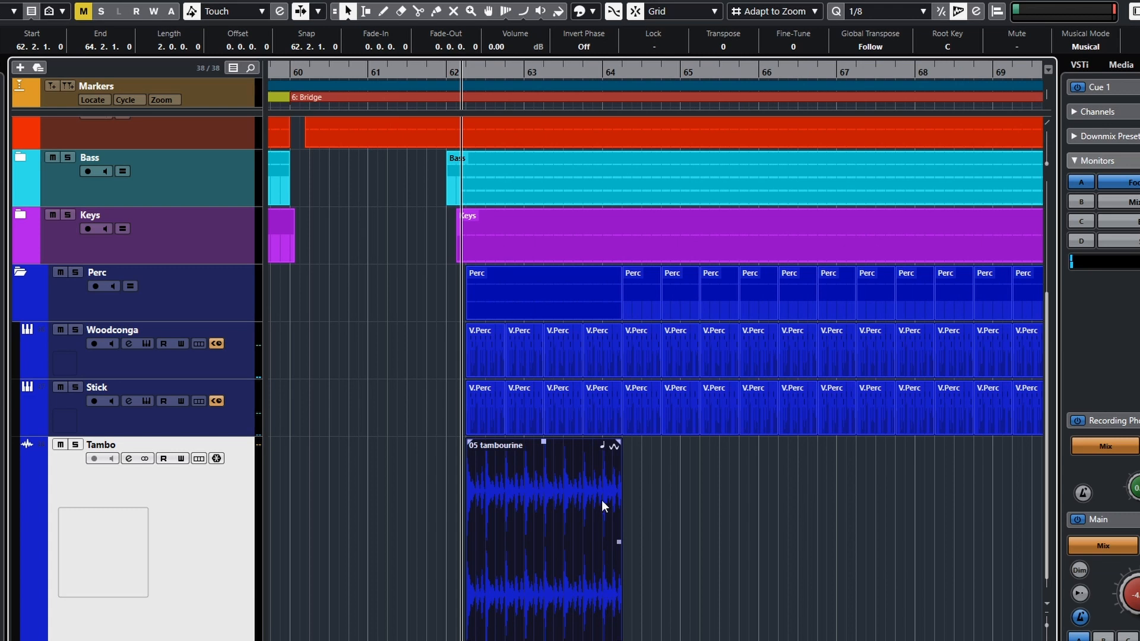
{"action": "scroll", "coordinate": [602, 505], "scroll_direction": "right", "scroll_amount": 2}
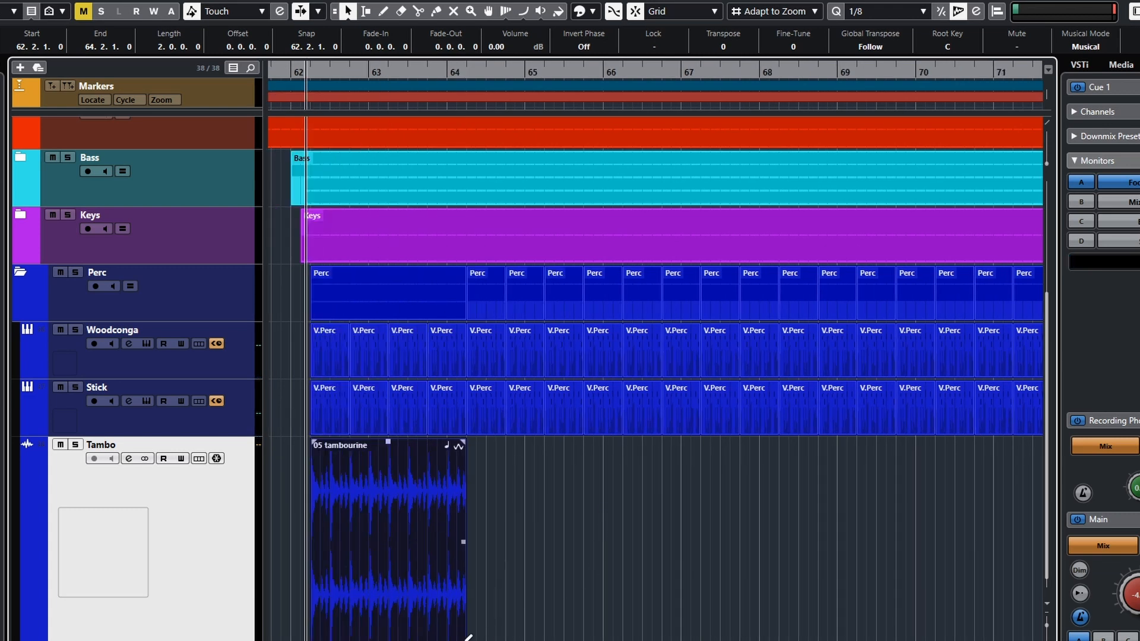
{"action": "left_click_drag", "start_coordinate": [468, 638], "coordinate": [747, 595]}
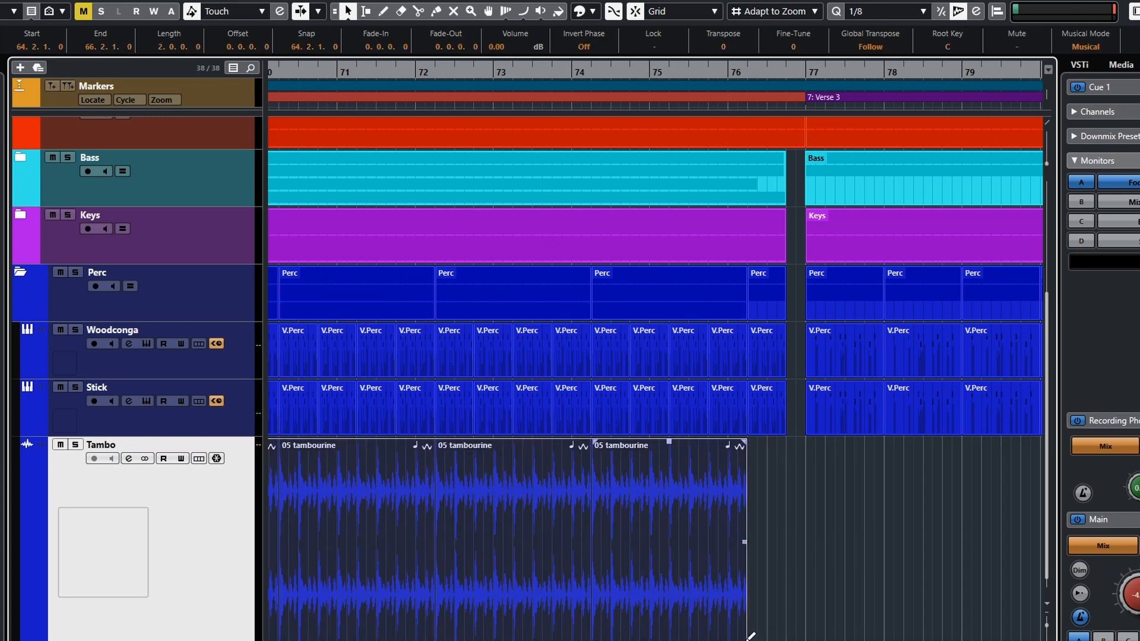
Add one more 05 tambourine copy after the last repeat and trim it to run from 76.2.1.0 to 76.4.1.0
{"action": "left_click", "coordinate": [728, 630]}
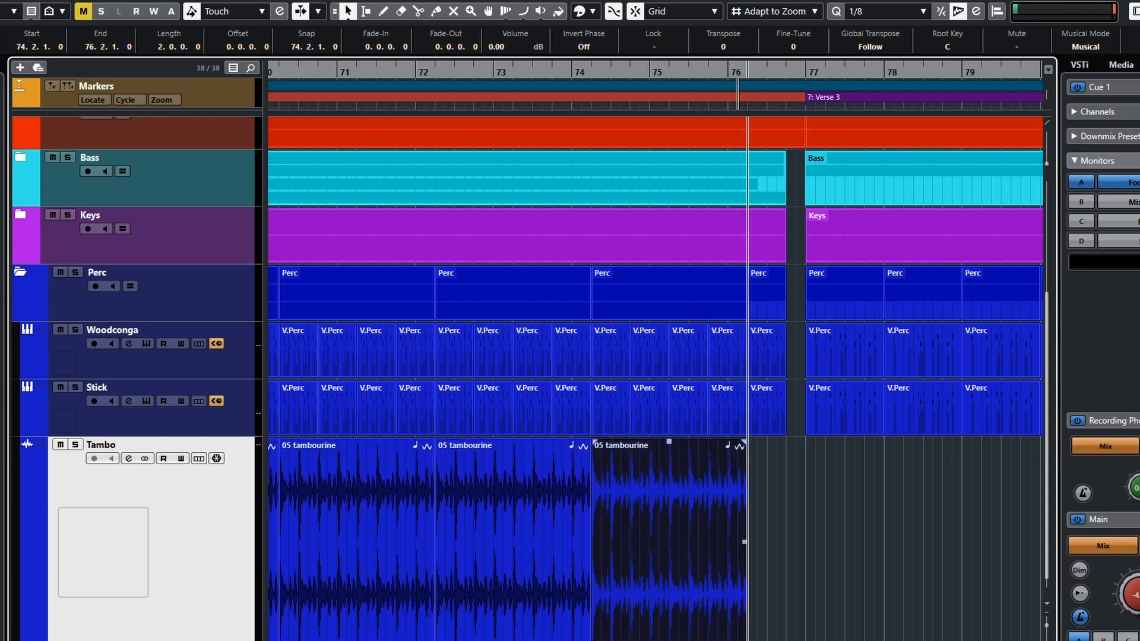
{"action": "left_click_drag", "start_coordinate": [742, 629], "coordinate": [814, 572]}
{"action": "key", "text": "Delete"}
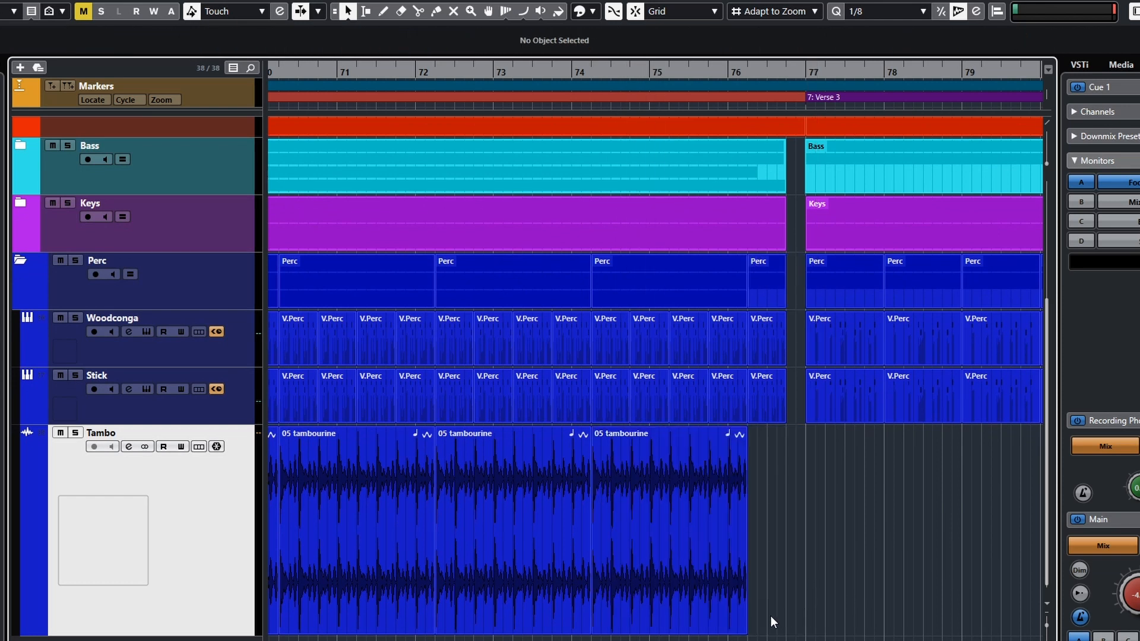
{"action": "left_click_drag", "start_coordinate": [750, 629], "coordinate": [822, 625]}
{"action": "left_click_drag", "start_coordinate": [901, 631], "coordinate": [781, 614]}
Play the Bridge with the repeated tambourine through to the start of Verse 3 with autoscroll on, checking the loop ending
{"action": "scroll", "coordinate": [819, 558], "scroll_direction": "left", "scroll_amount": 10}
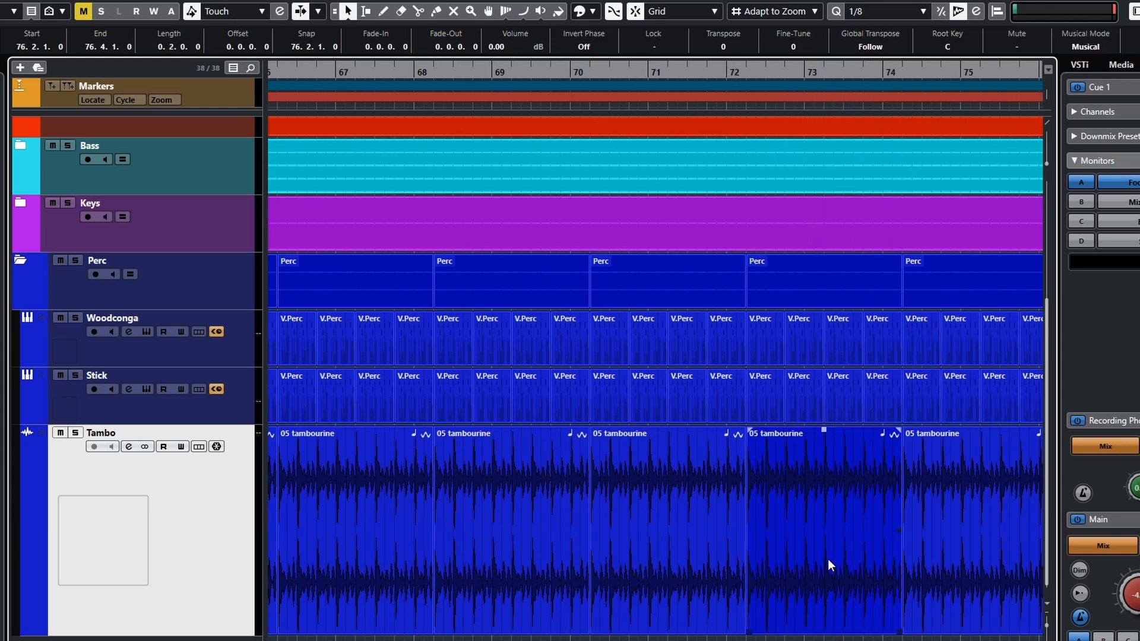
{"action": "key", "text": "space"}
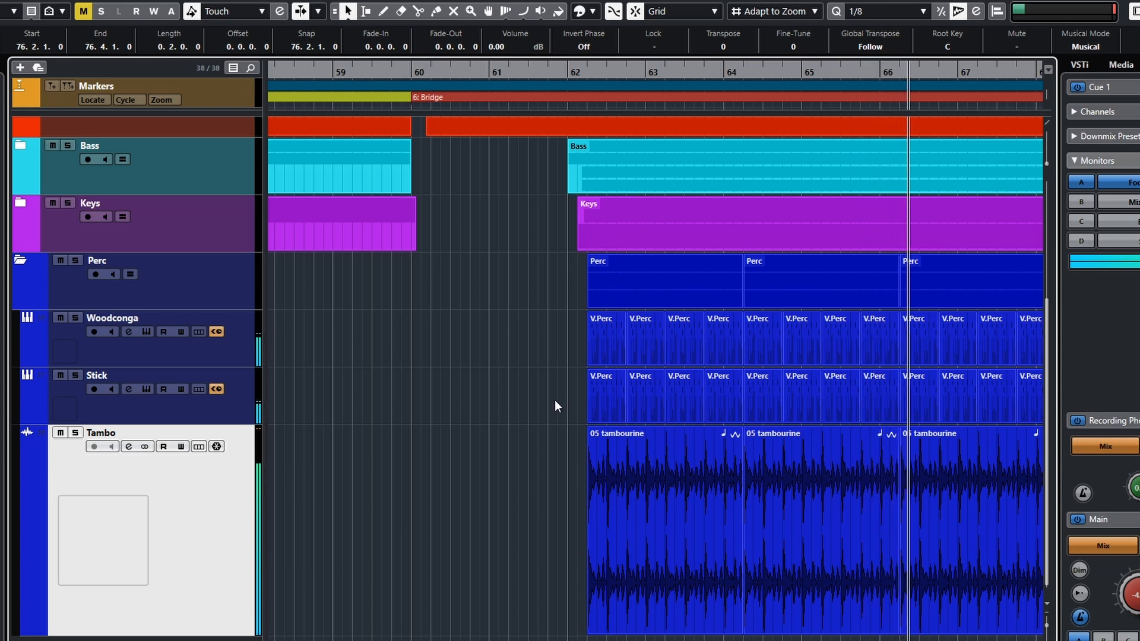
{"action": "key", "text": "f"}
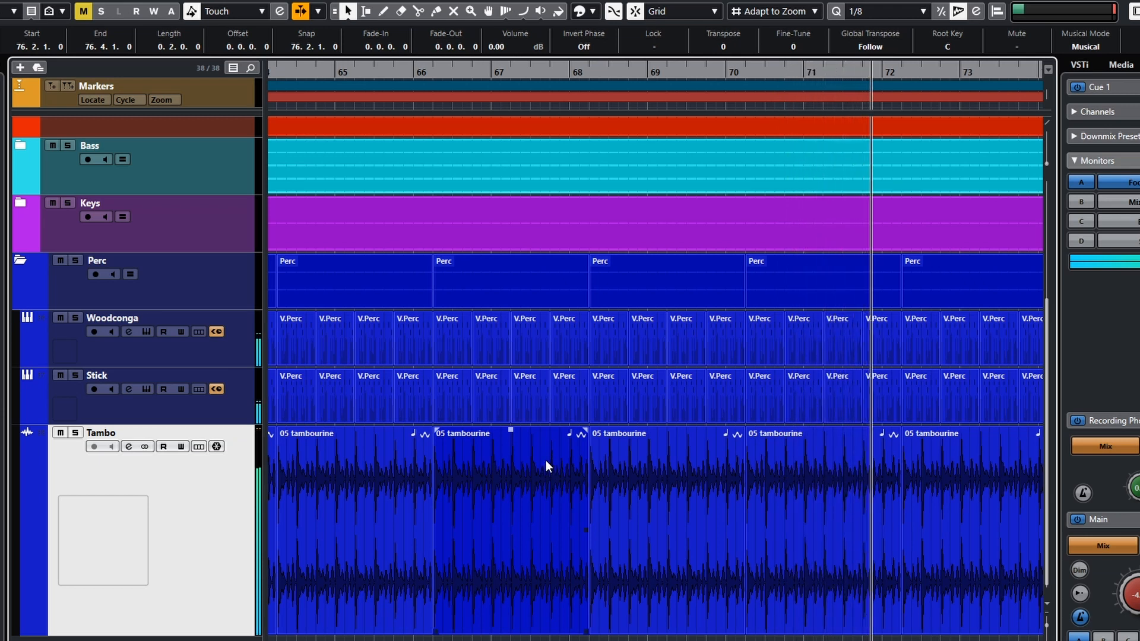
{"action": "scroll", "coordinate": [545, 466], "scroll_direction": "right", "scroll_amount": 2}
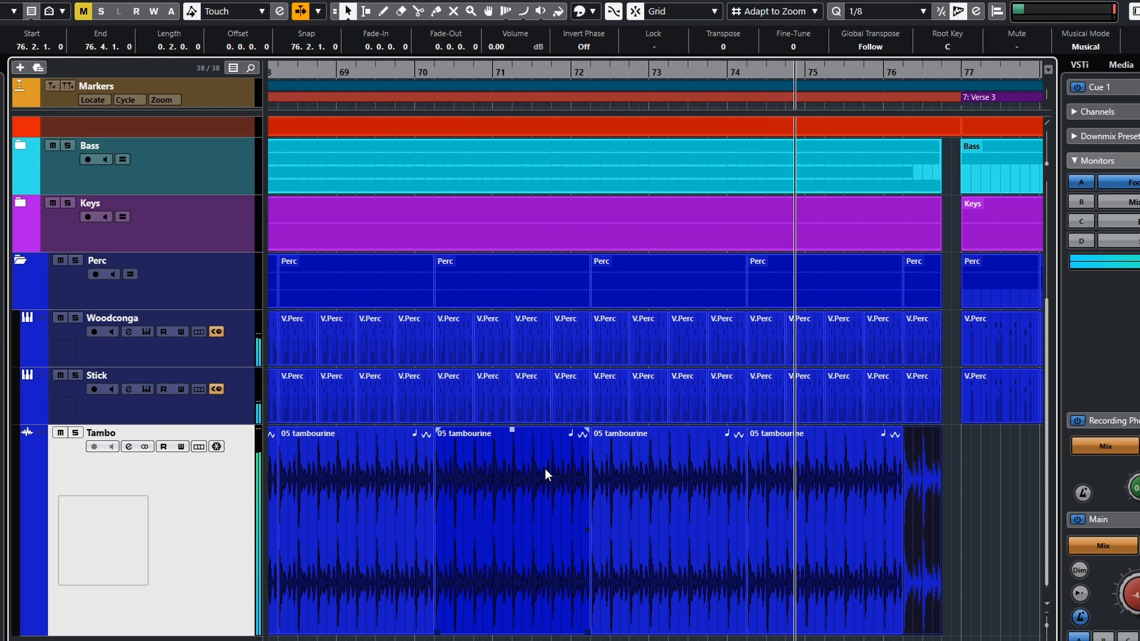
{"action": "scroll", "coordinate": [546, 468], "scroll_direction": "right", "scroll_amount": 3}
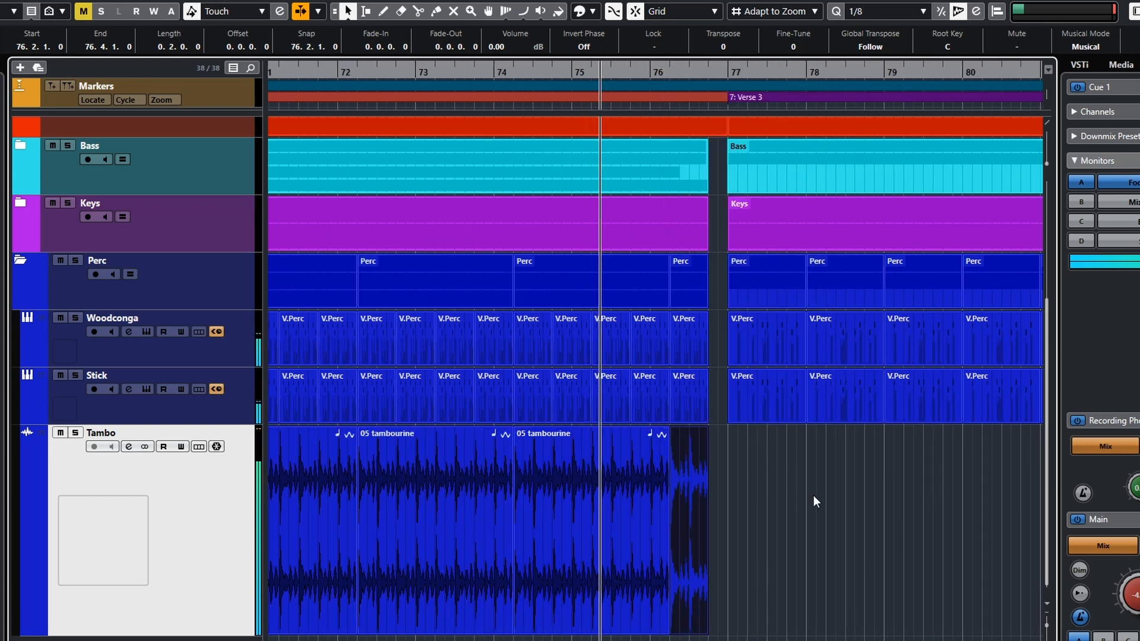
{"action": "scroll", "coordinate": [813, 498], "scroll_direction": "down", "scroll_amount": 2}
{"action": "scroll", "coordinate": [804, 497], "scroll_direction": "up", "scroll_amount": 6}
{"action": "scroll", "coordinate": [651, 486], "scroll_direction": "left", "scroll_amount": 3}
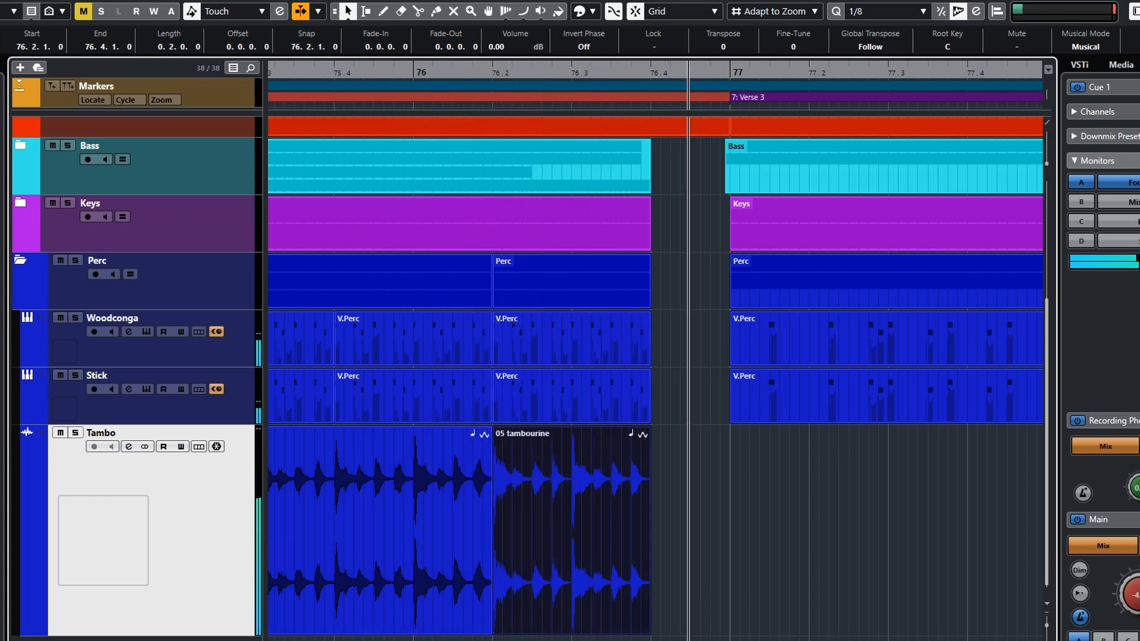
Shorten the last 05 tambourine event to end at 76.2.3.0 and play back the ending
{"action": "left_click", "coordinate": [376, 638]}
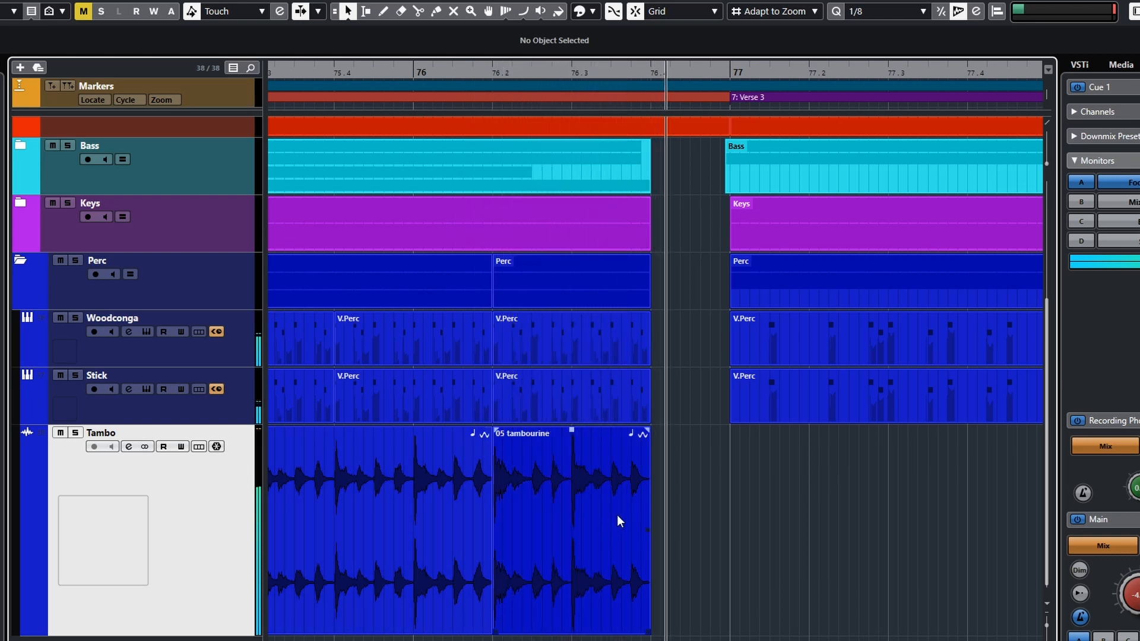
{"action": "key", "text": "space"}
{"action": "left_click_drag", "start_coordinate": [646, 631], "coordinate": [530, 618]}
{"action": "key", "text": "space"}
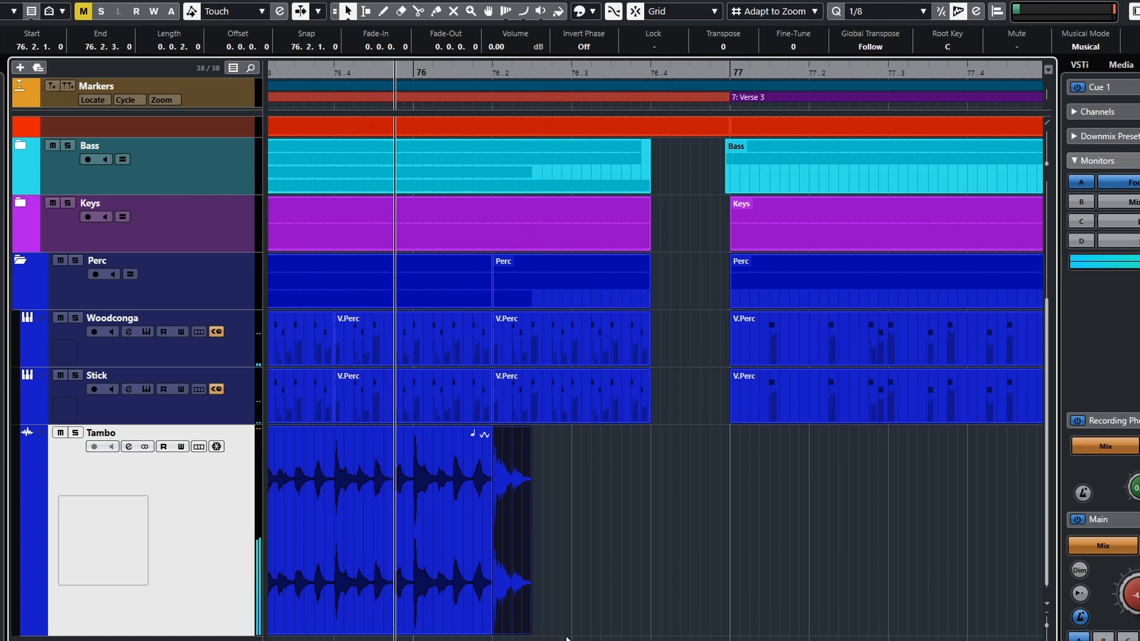
{"action": "key", "text": "space"}
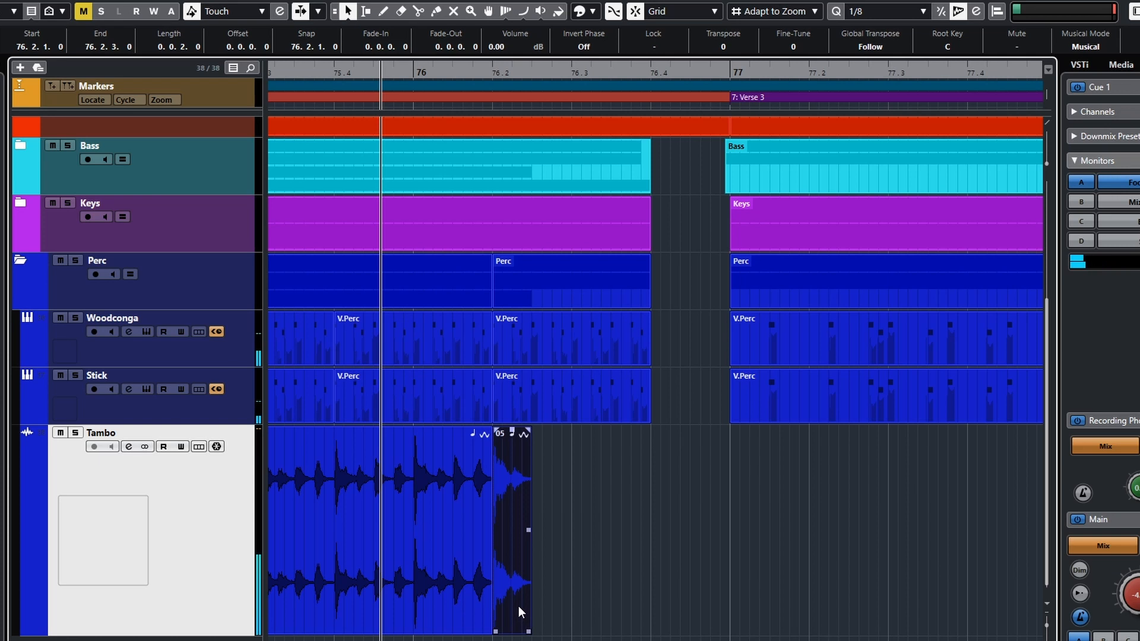
Try the short tambourine event at 77.1.2.60 and 77.1.1.60 during playback, and return it to 76.2.1.0
{"action": "left_click_drag", "start_coordinate": [507, 587], "coordinate": [775, 600]}
{"action": "key", "text": "space"}
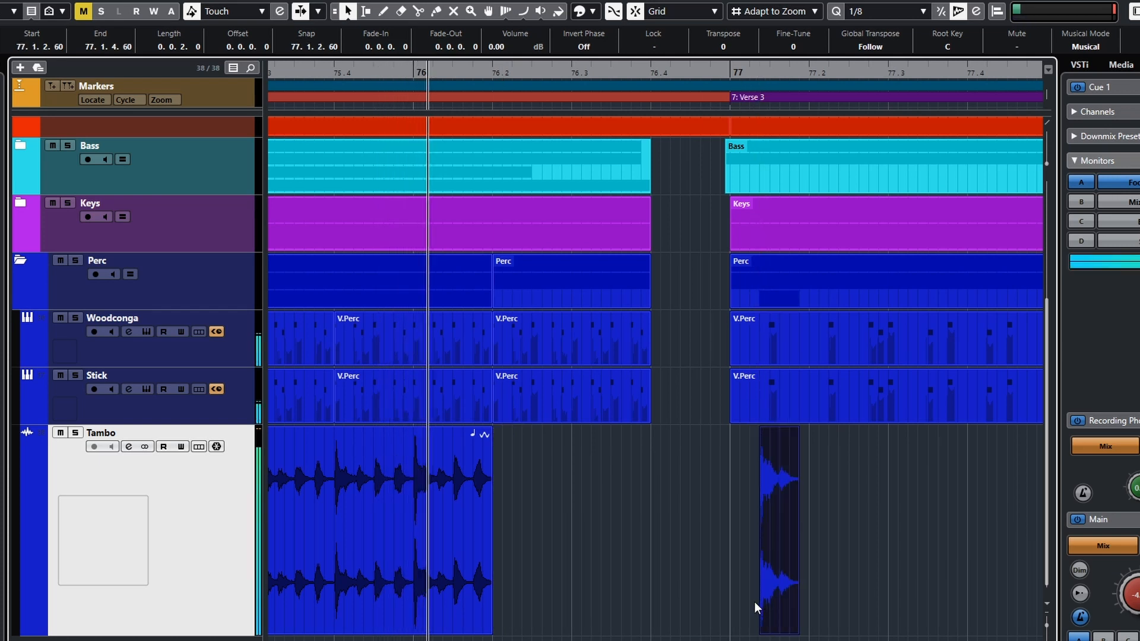
{"action": "key", "text": "space"}
{"action": "key", "text": "ctrl+Left"}
{"action": "key", "text": "space"}
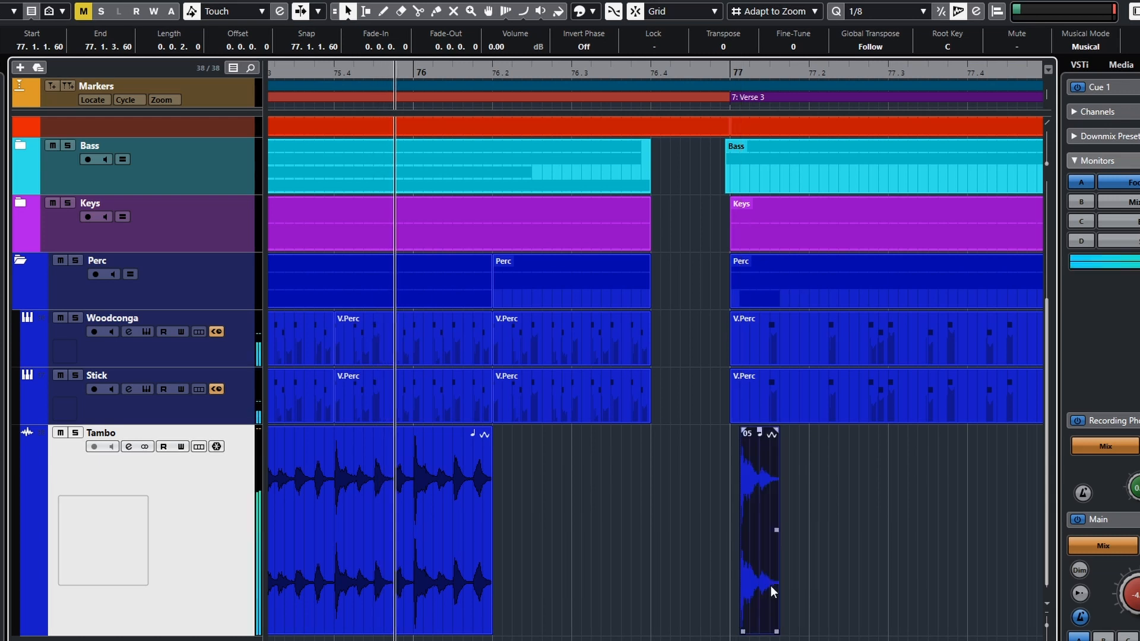
{"action": "key", "text": "space"}
{"action": "left_click_drag", "start_coordinate": [768, 585], "coordinate": [520, 585]}
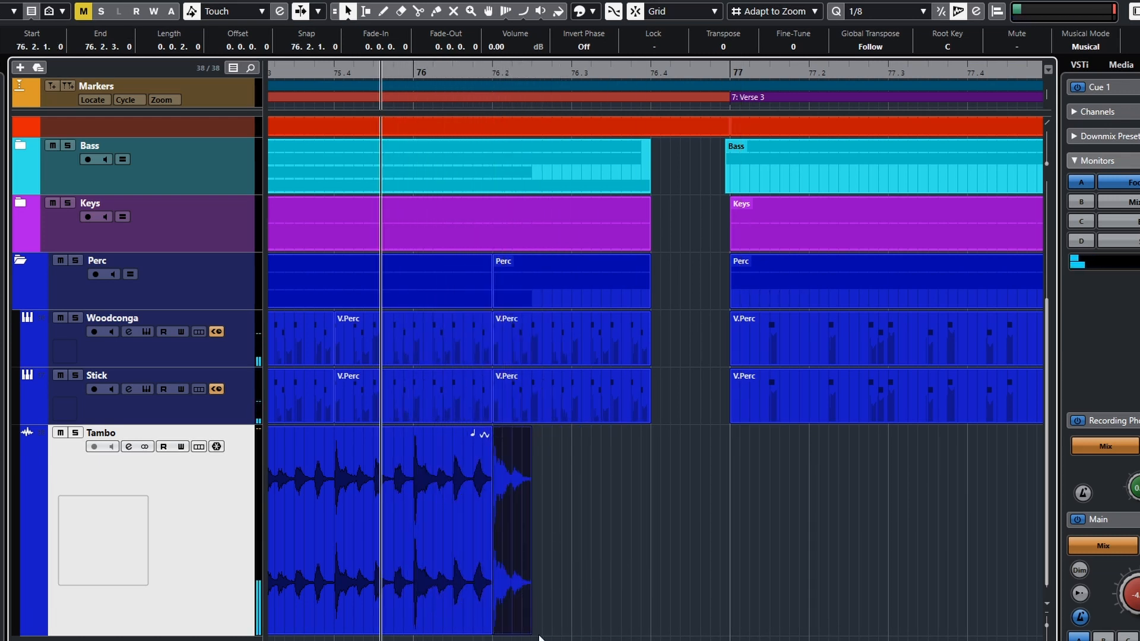
Trim the last tambourine event to end at 76.2.2.0, give it a fade-out of 0.0.0.33, and play the ending
{"action": "left_click_drag", "start_coordinate": [528, 631], "coordinate": [513, 631]}
{"action": "scroll", "coordinate": [583, 508], "scroll_direction": "up", "scroll_amount": 6}
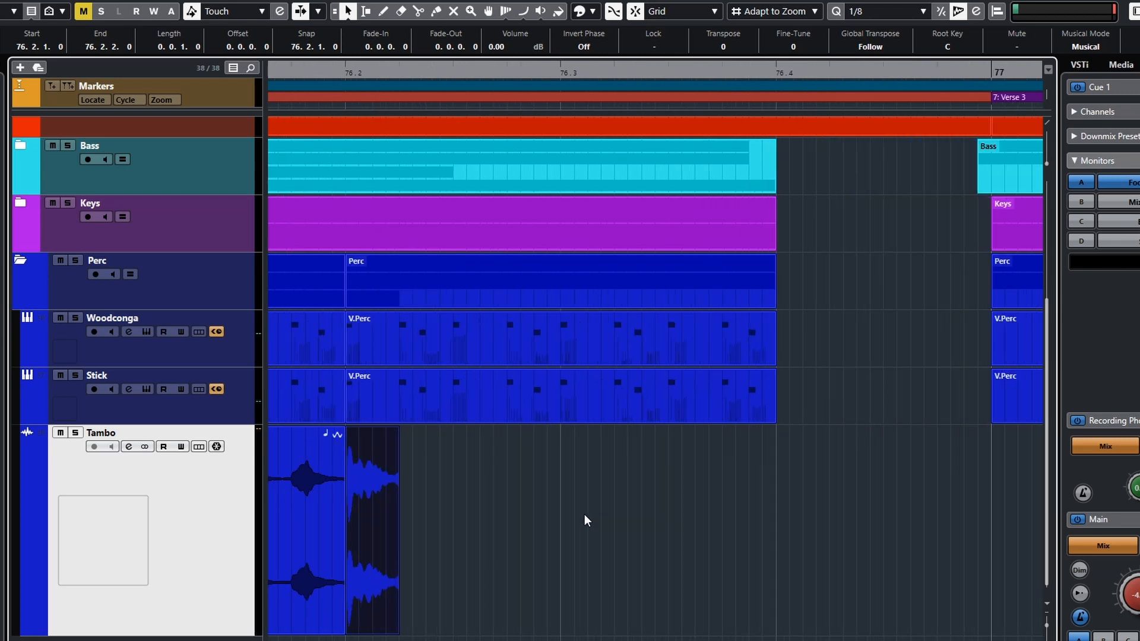
{"action": "scroll", "coordinate": [613, 521], "scroll_direction": "left", "scroll_amount": 4}
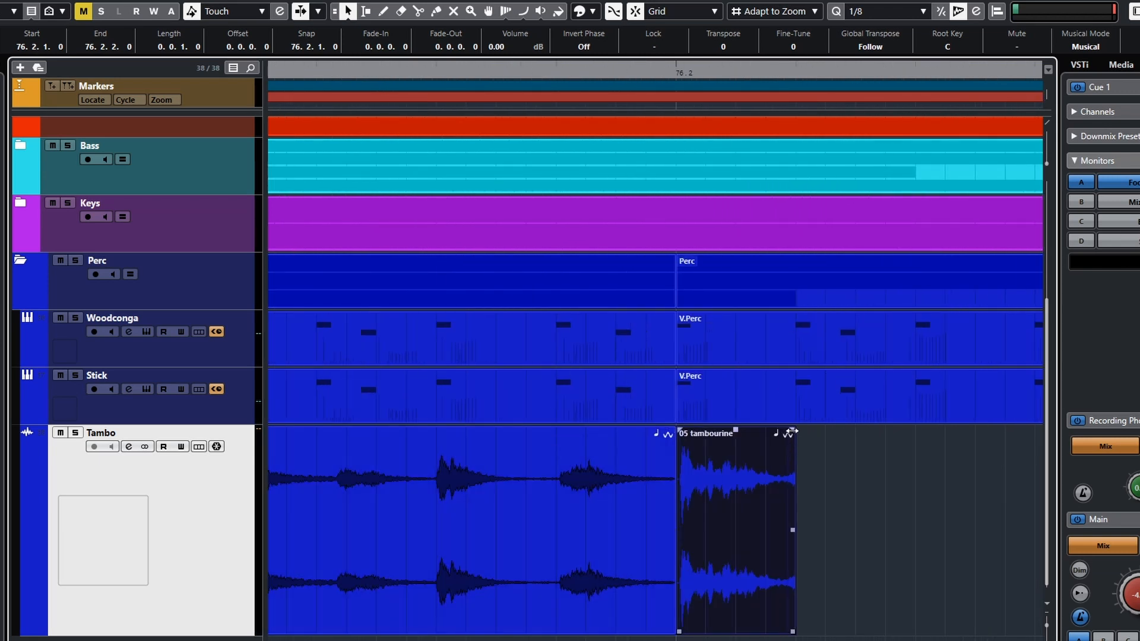
{"action": "left_click_drag", "start_coordinate": [790, 427], "coordinate": [758, 435]}
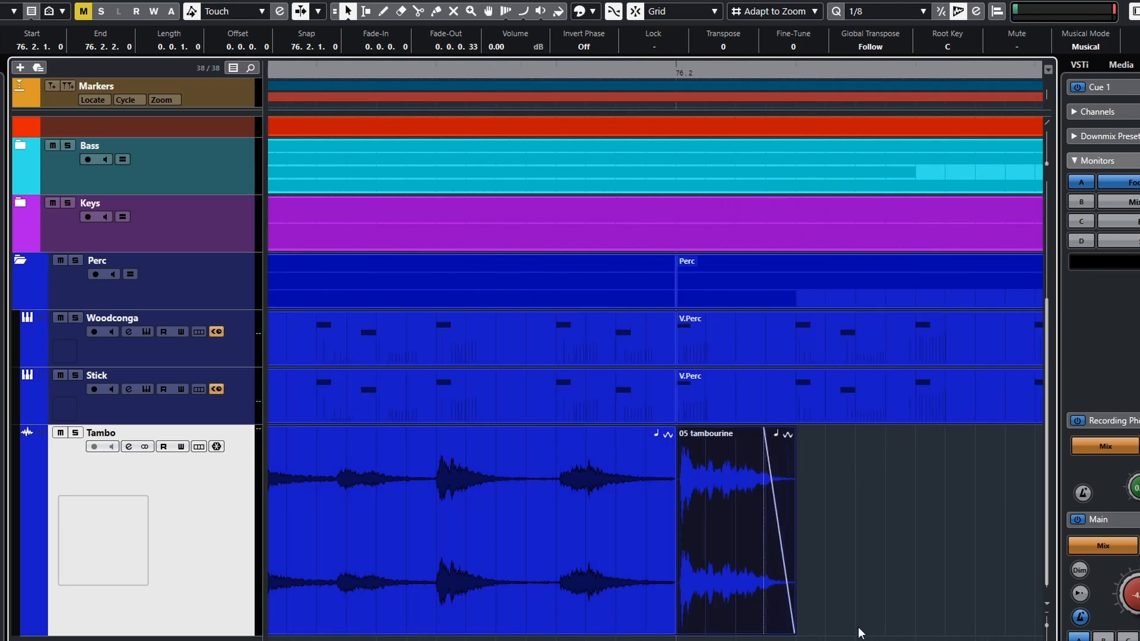
{"action": "key", "text": "space"}
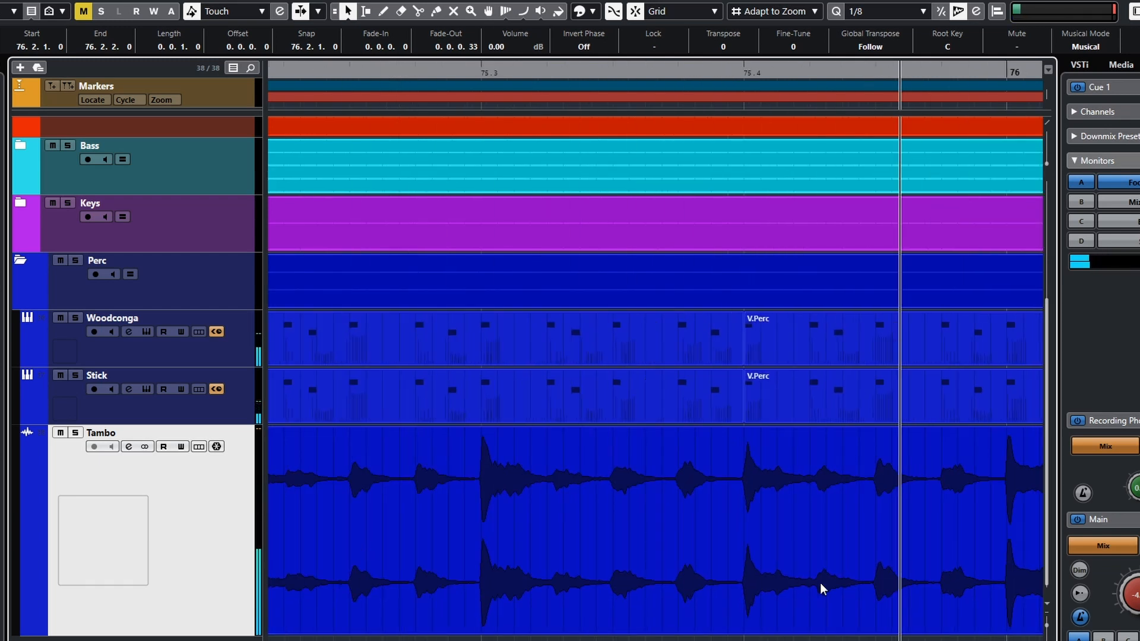
Paste a copy of the tambourine event into the Outro on the Tambo track and place it at 96.1.1.0
{"action": "key", "text": "g"}
{"action": "key", "text": "g"}
{"action": "key", "text": "g"}
{"action": "key", "text": "g"}
{"action": "key", "text": "g"}
{"action": "key", "text": "g"}
{"action": "key", "text": "g"}
{"action": "key", "text": "g"}
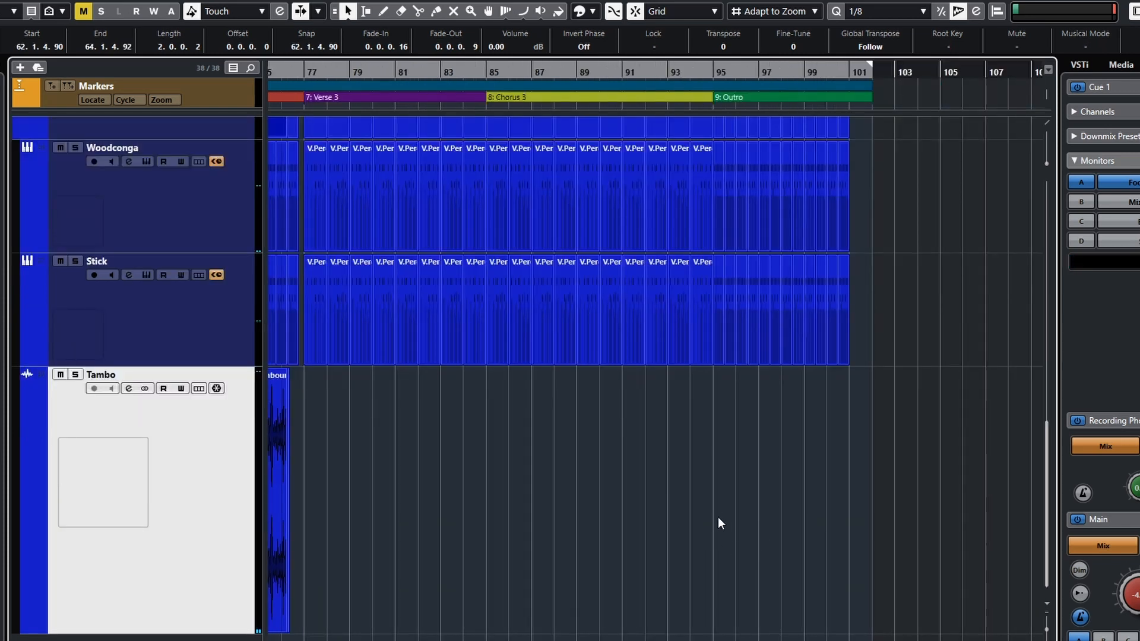
{"action": "left_click", "coordinate": [714, 504]}
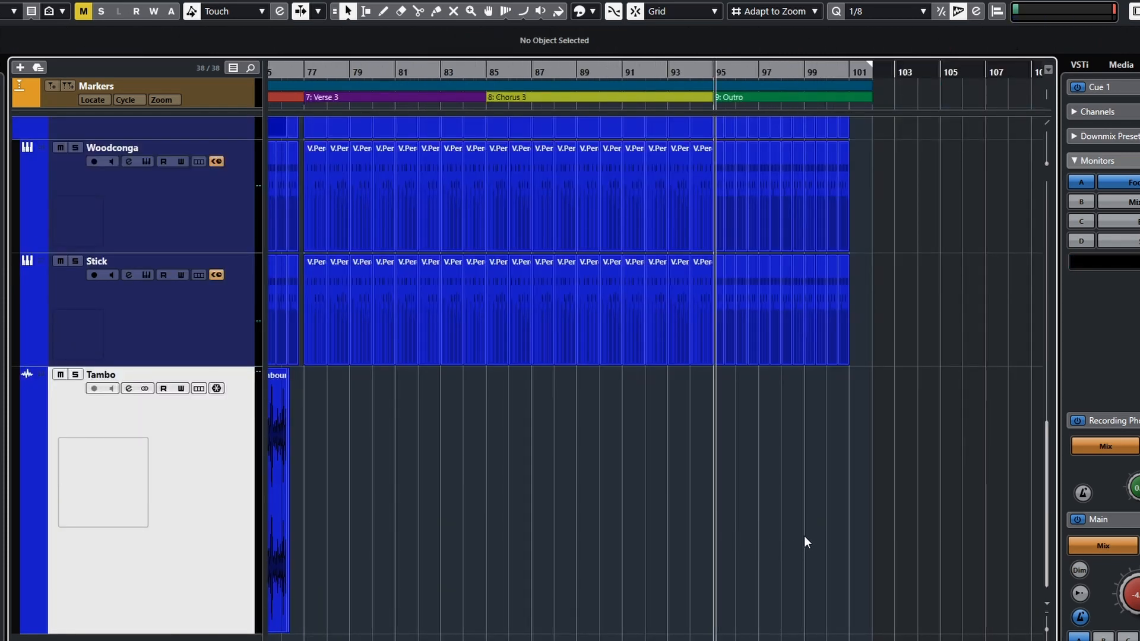
{"action": "key", "text": "ctrl+v"}
{"action": "left_click_drag", "start_coordinate": [732, 541], "coordinate": [764, 542]}
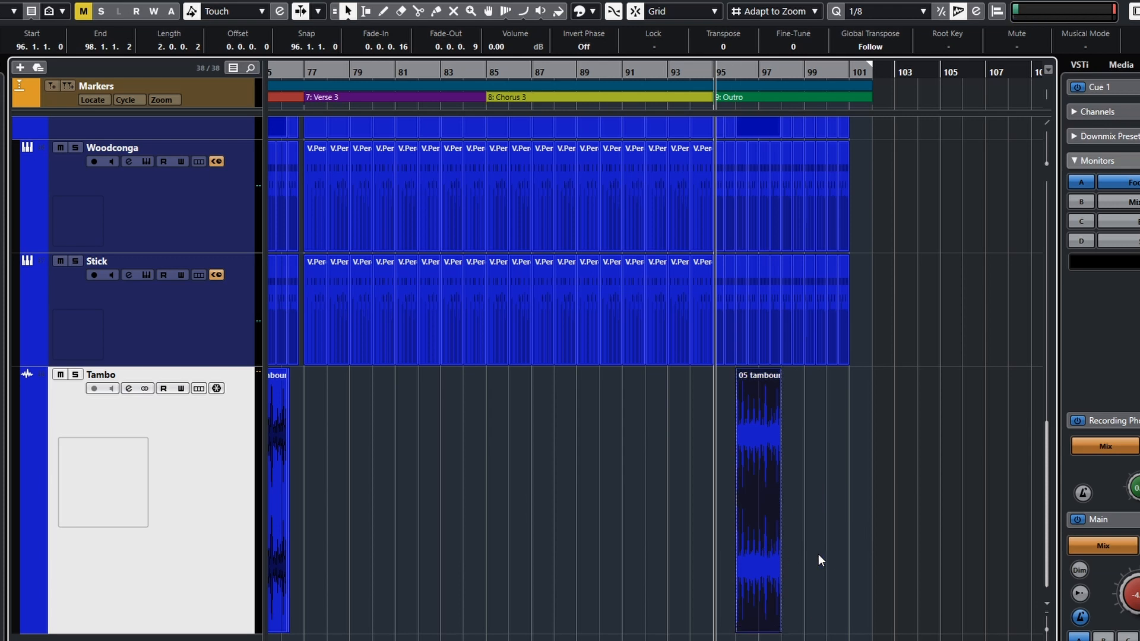
Move the pasted Outro tambourine event earlier to start at 94.4.4.96, lining its first hit up with bar 95
{"action": "scroll", "coordinate": [828, 556], "scroll_direction": "up", "scroll_amount": 7}
{"action": "scroll", "coordinate": [768, 565], "scroll_direction": "left", "scroll_amount": 5}
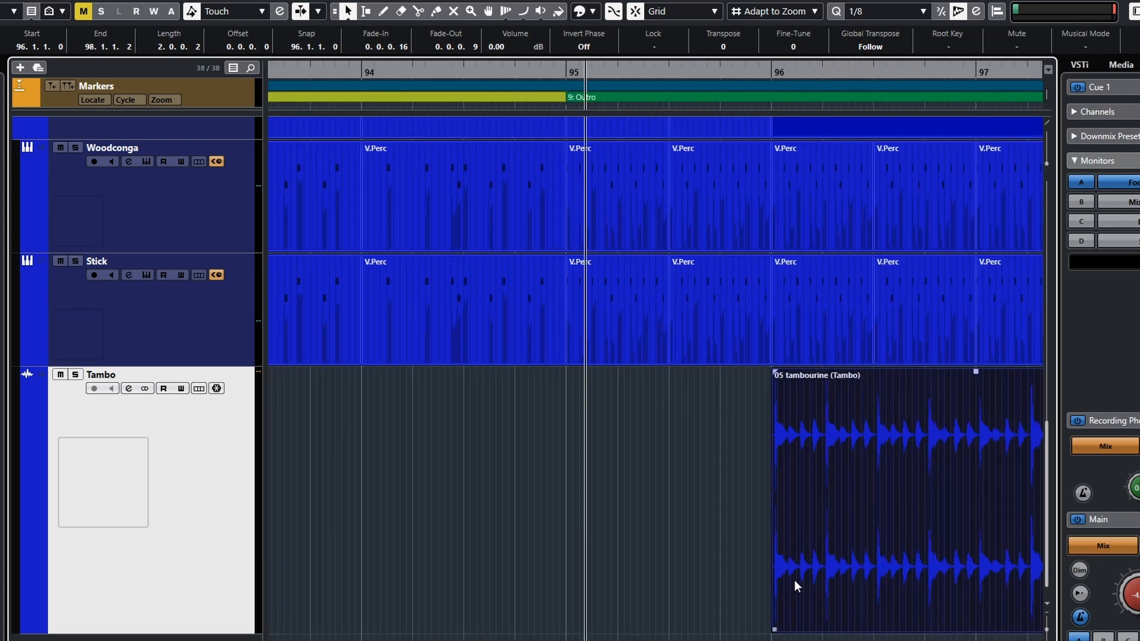
{"action": "left_click", "coordinate": [569, 475]}
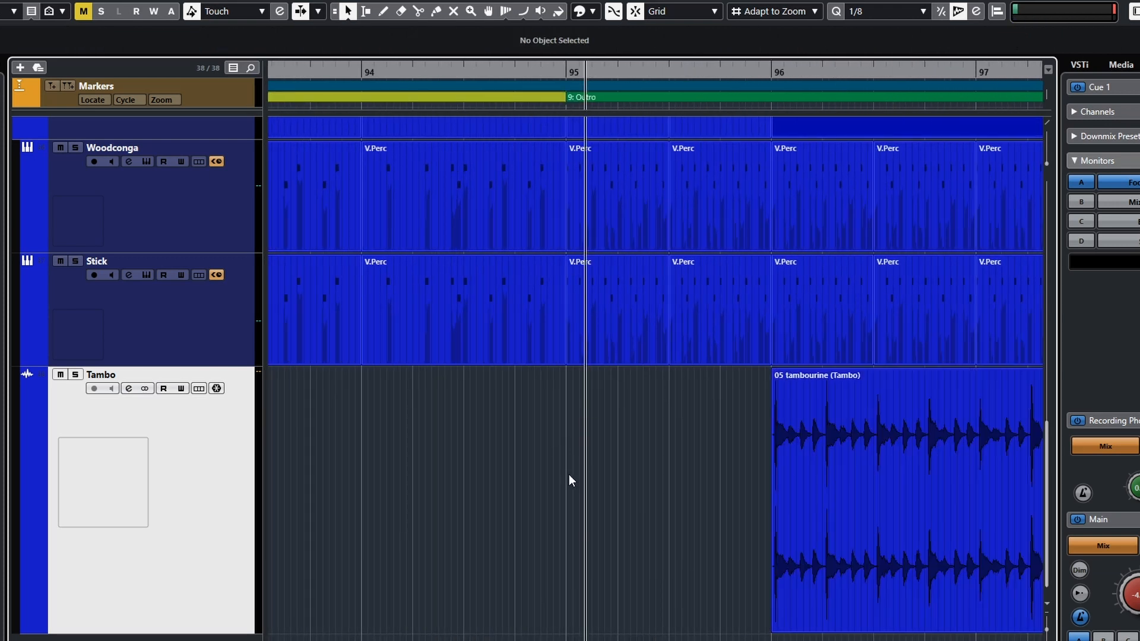
{"action": "left_click_drag", "start_coordinate": [864, 527], "coordinate": [655, 521]}
{"action": "scroll", "coordinate": [679, 537], "scroll_direction": "down", "scroll_amount": 2}
{"action": "scroll", "coordinate": [690, 539], "scroll_direction": "up", "scroll_amount": 6}
{"action": "scroll", "coordinate": [695, 537], "scroll_direction": "up", "scroll_amount": 3}
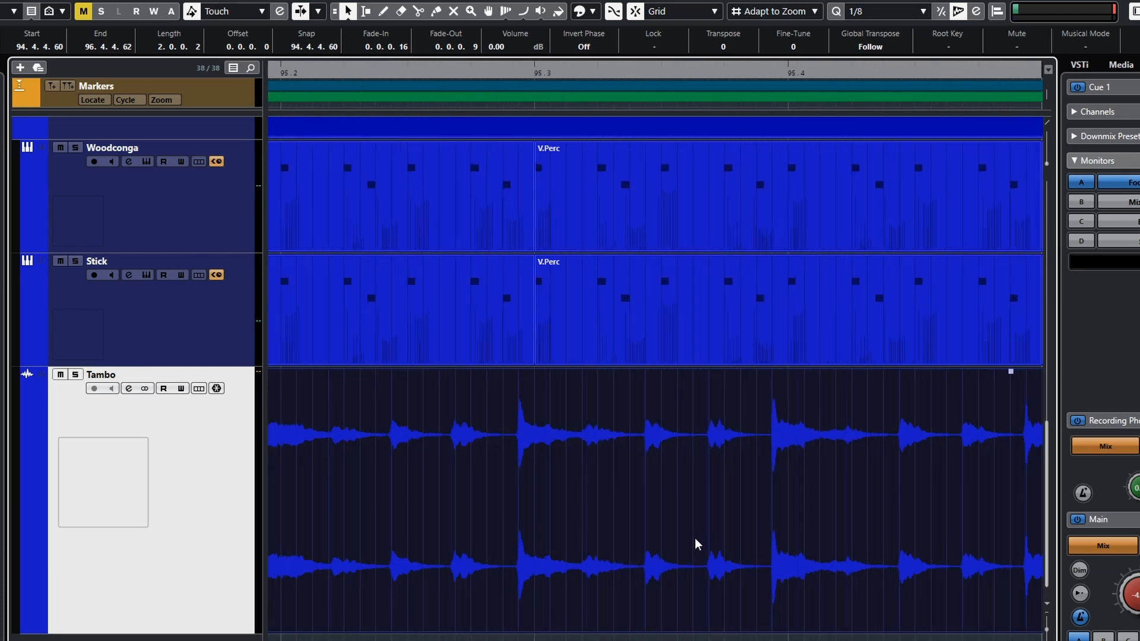
{"action": "scroll", "coordinate": [710, 543], "scroll_direction": "left", "scroll_amount": 5}
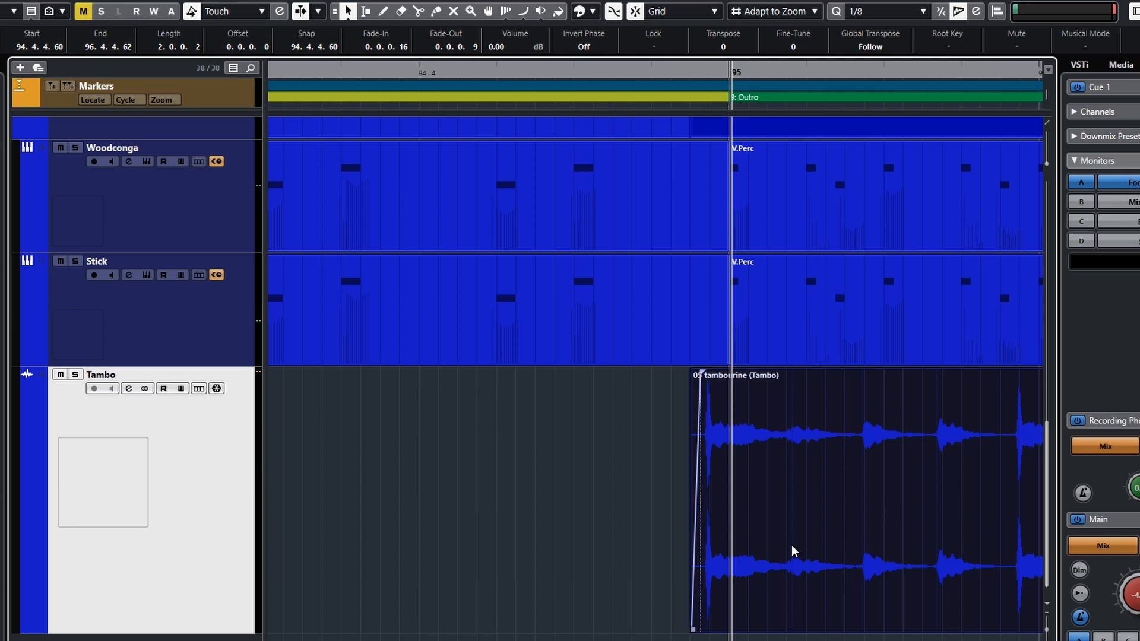
{"action": "left_click_drag", "start_coordinate": [792, 545], "coordinate": [814, 554]}
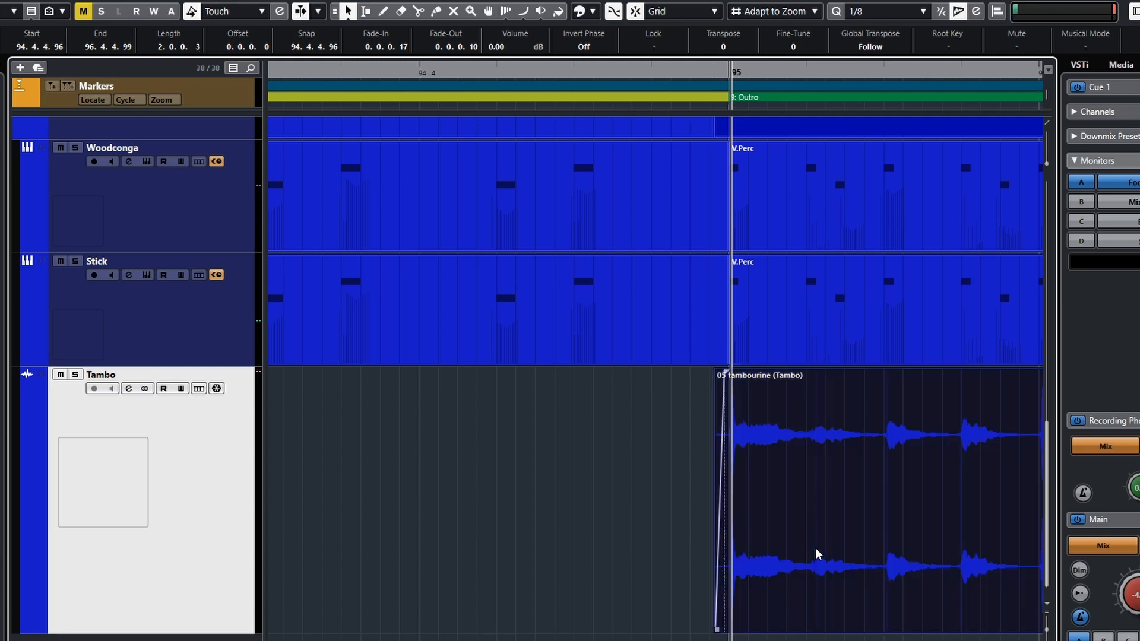
Nudge the Outro tambourine event to start at 94.4.4.93 and compare its hits with the beat grid
{"action": "scroll", "coordinate": [815, 553], "scroll_direction": "right", "scroll_amount": 5}
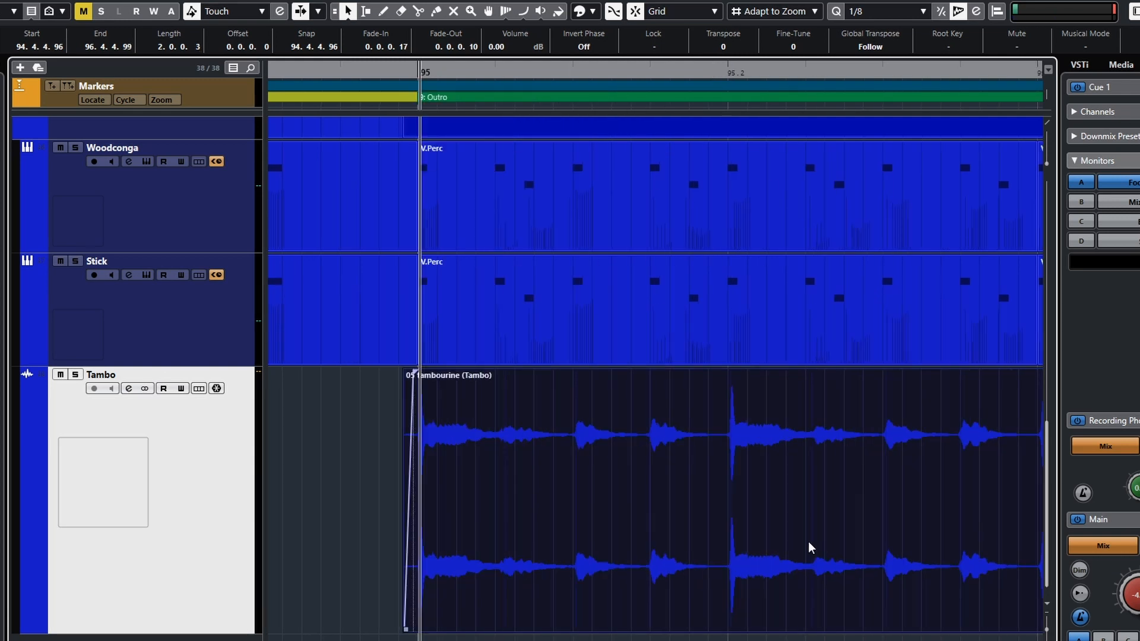
{"action": "scroll", "coordinate": [806, 542], "scroll_direction": "up", "scroll_amount": 4}
{"action": "scroll", "coordinate": [749, 538], "scroll_direction": "left", "scroll_amount": 5}
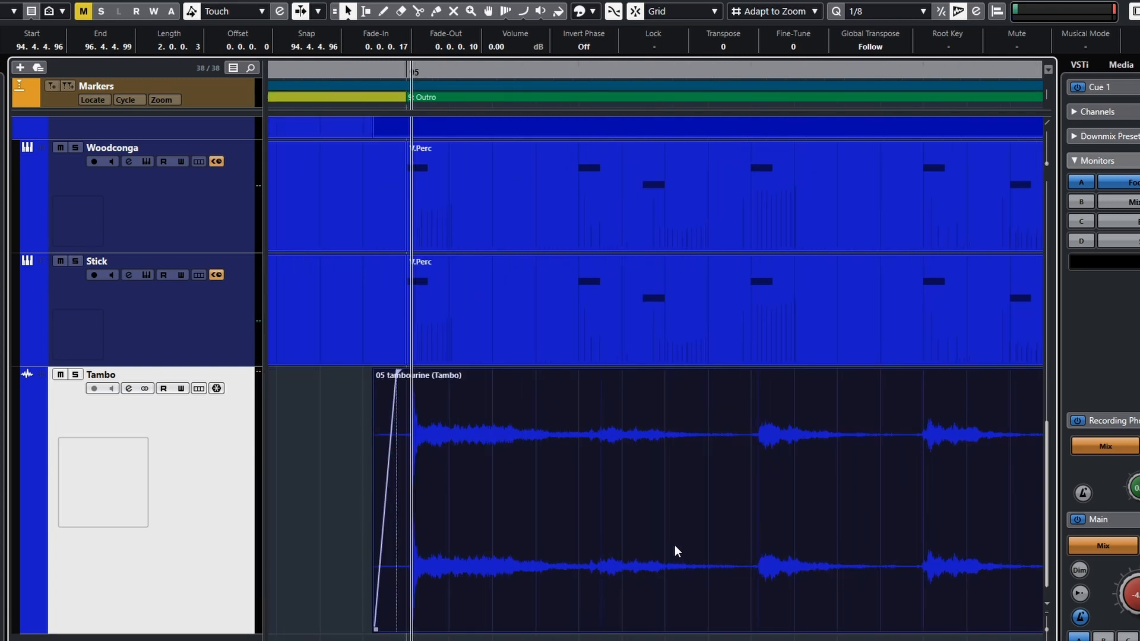
{"action": "left_click_drag", "start_coordinate": [674, 544], "coordinate": [671, 547]}
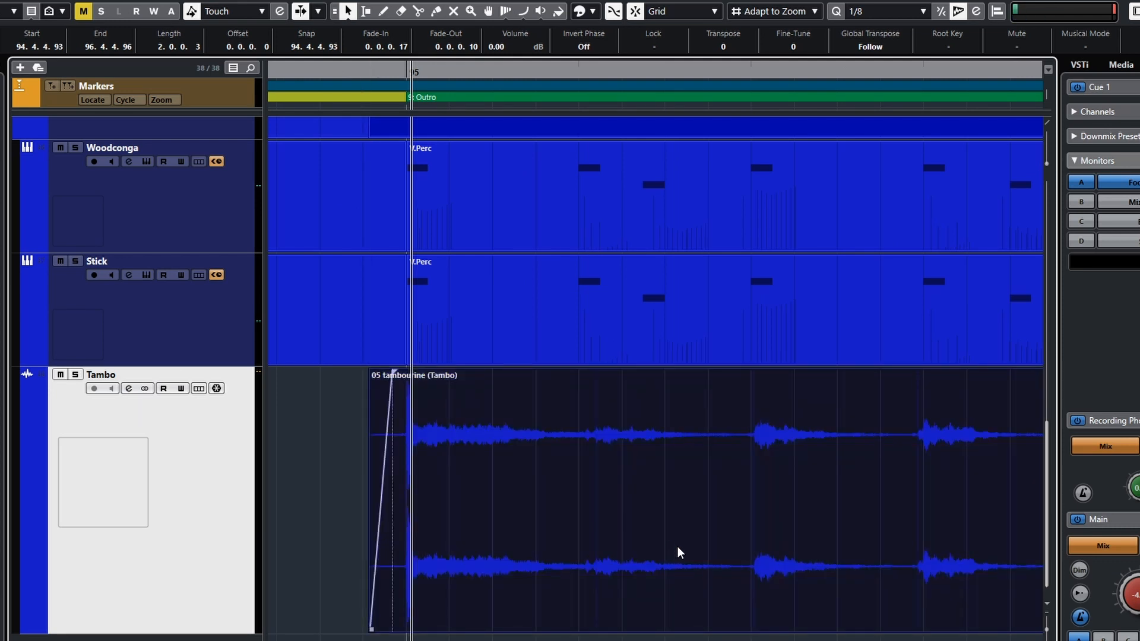
{"action": "scroll", "coordinate": [788, 561], "scroll_direction": "right", "scroll_amount": 5}
{"action": "scroll", "coordinate": [791, 557], "scroll_direction": "right", "scroll_amount": 5}
{"action": "scroll", "coordinate": [795, 557], "scroll_direction": "down", "scroll_amount": 6}
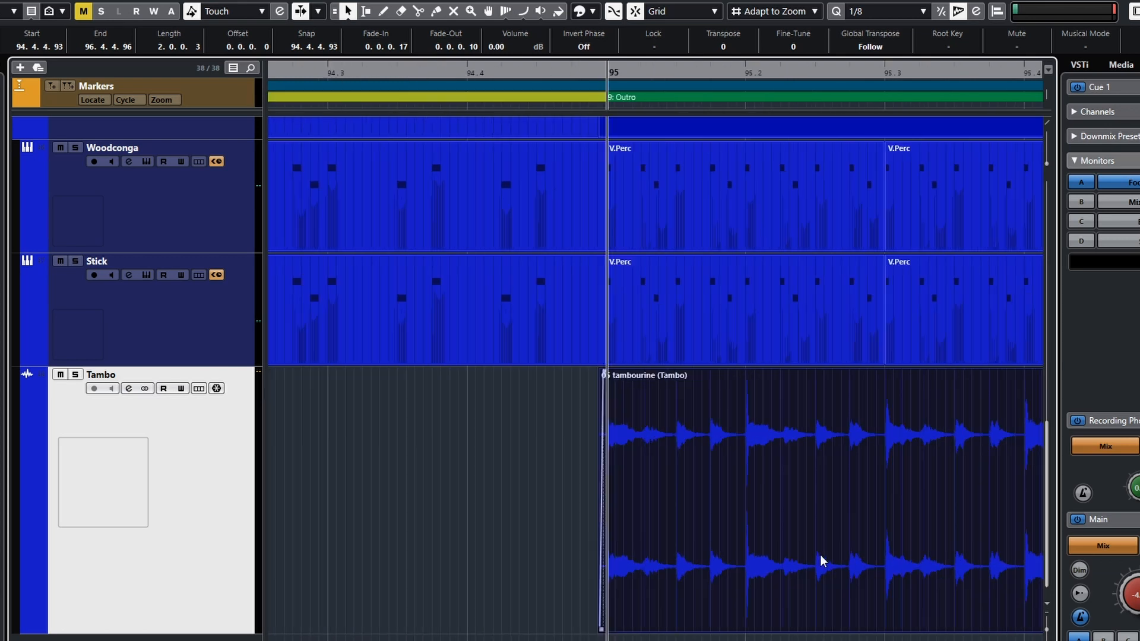
Delete the single tambourine event placed in the Outro on the Tambo track
{"action": "scroll", "coordinate": [819, 558], "scroll_direction": "down", "scroll_amount": 4}
{"action": "scroll", "coordinate": [821, 555], "scroll_direction": "down", "scroll_amount": 8}
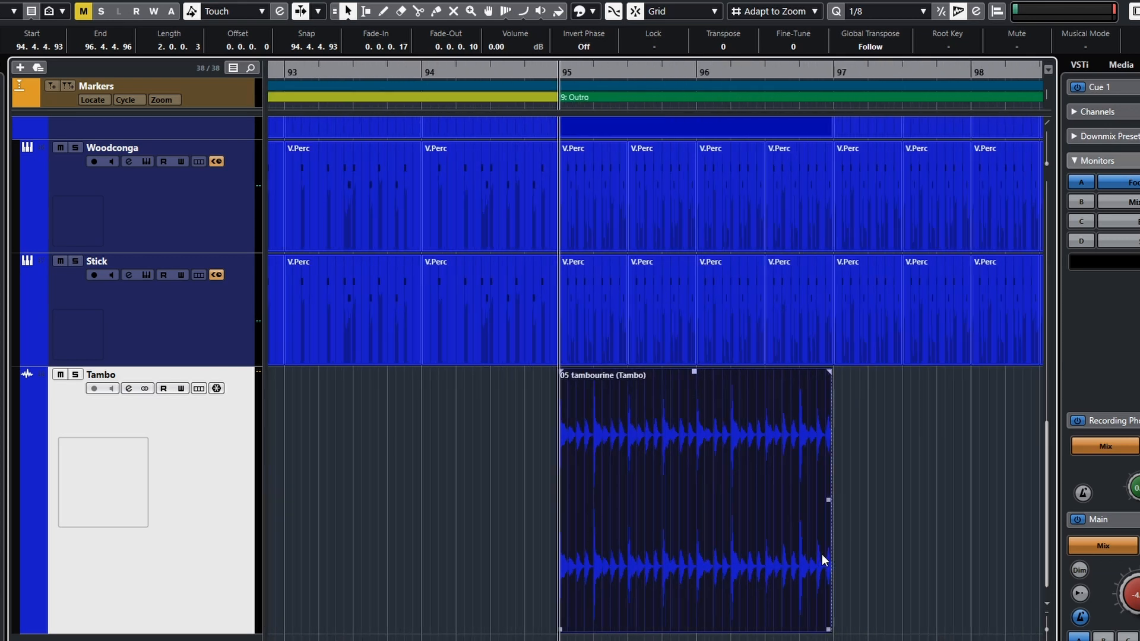
{"action": "scroll", "coordinate": [821, 554], "scroll_direction": "right", "scroll_amount": 2}
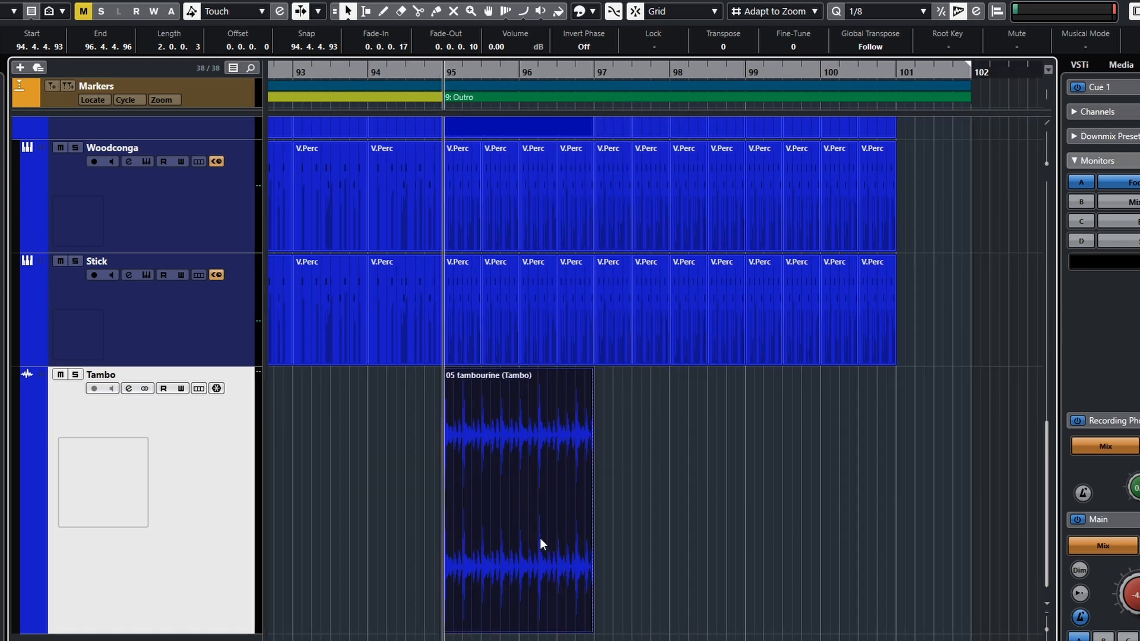
{"action": "key", "text": "Delete"}
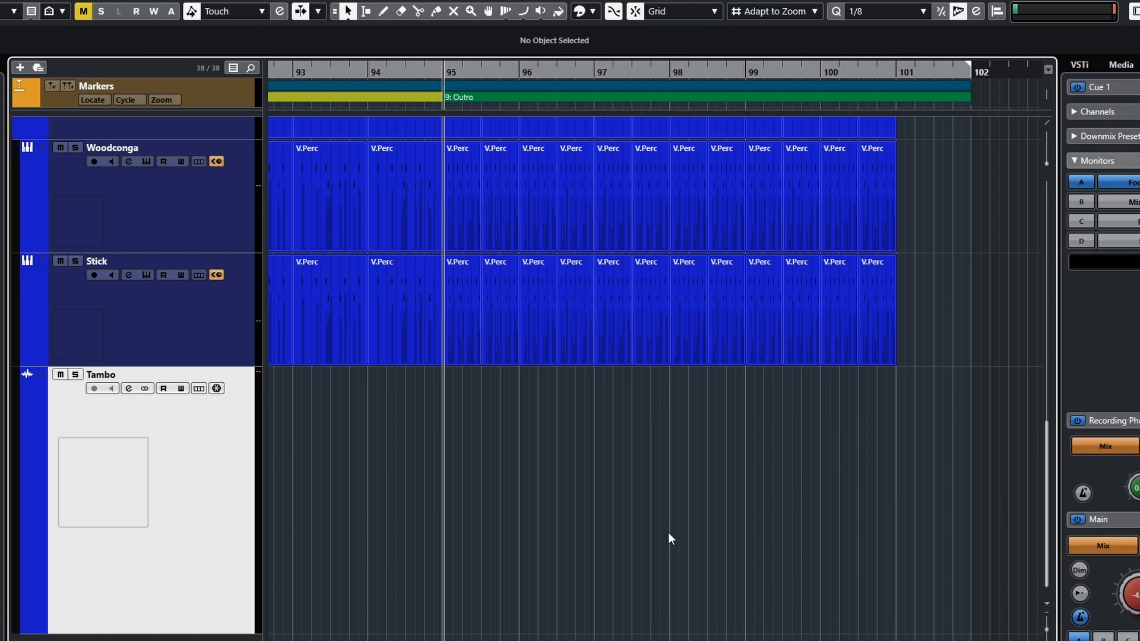
Select all the Bridge tambourine events and paste copies into the Outro on the Tambo track, starting at 95.1.1.4
{"action": "scroll", "coordinate": [519, 476], "scroll_direction": "left", "scroll_amount": 10}
{"action": "scroll", "coordinate": [519, 476], "scroll_direction": "left", "scroll_amount": 2}
{"action": "scroll", "coordinate": [518, 476], "scroll_direction": "up", "scroll_amount": 1}
{"action": "scroll", "coordinate": [518, 476], "scroll_direction": "down", "scroll_amount": 9}
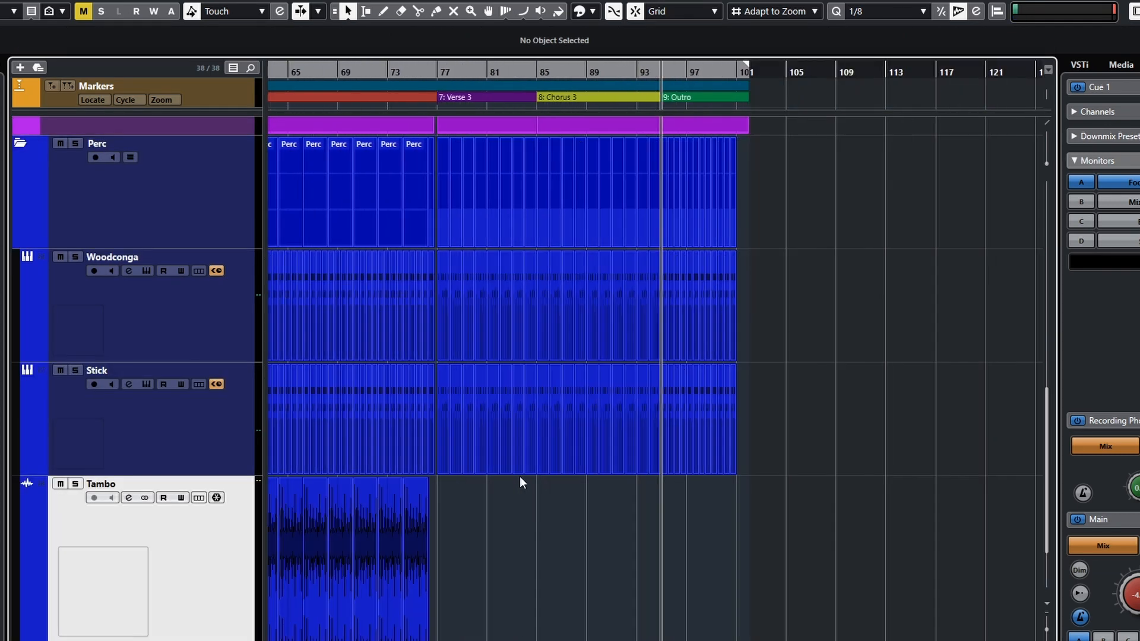
{"action": "scroll", "coordinate": [485, 510], "scroll_direction": "left", "scroll_amount": 2}
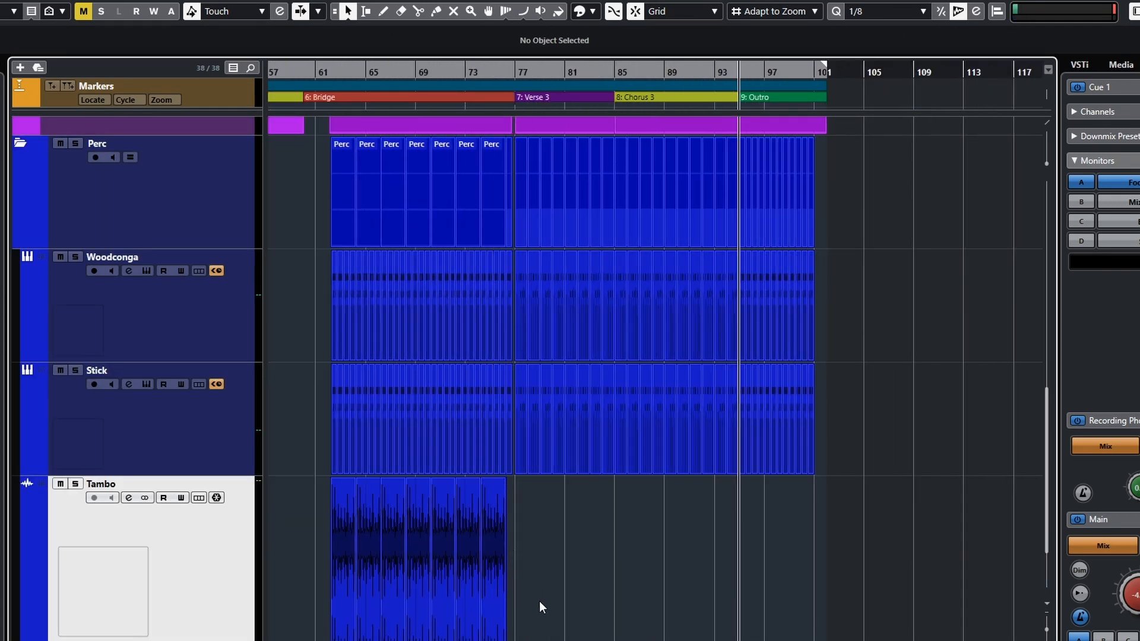
{"action": "left_click_drag", "start_coordinate": [290, 575], "coordinate": [538, 615]}
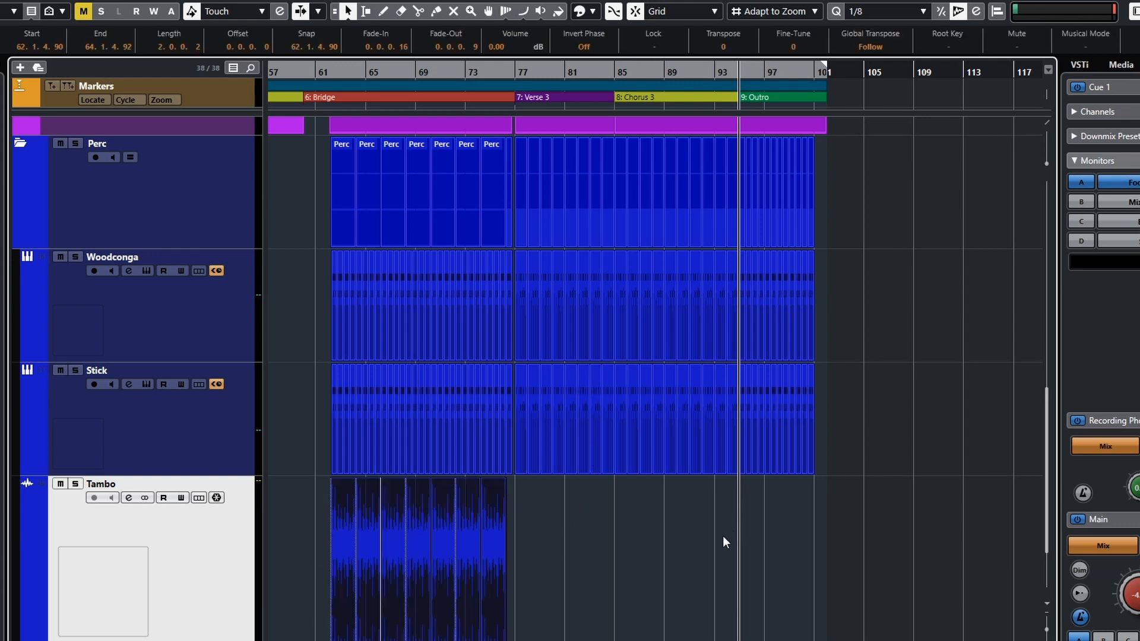
{"action": "scroll", "coordinate": [722, 535], "scroll_direction": "up", "scroll_amount": 15}
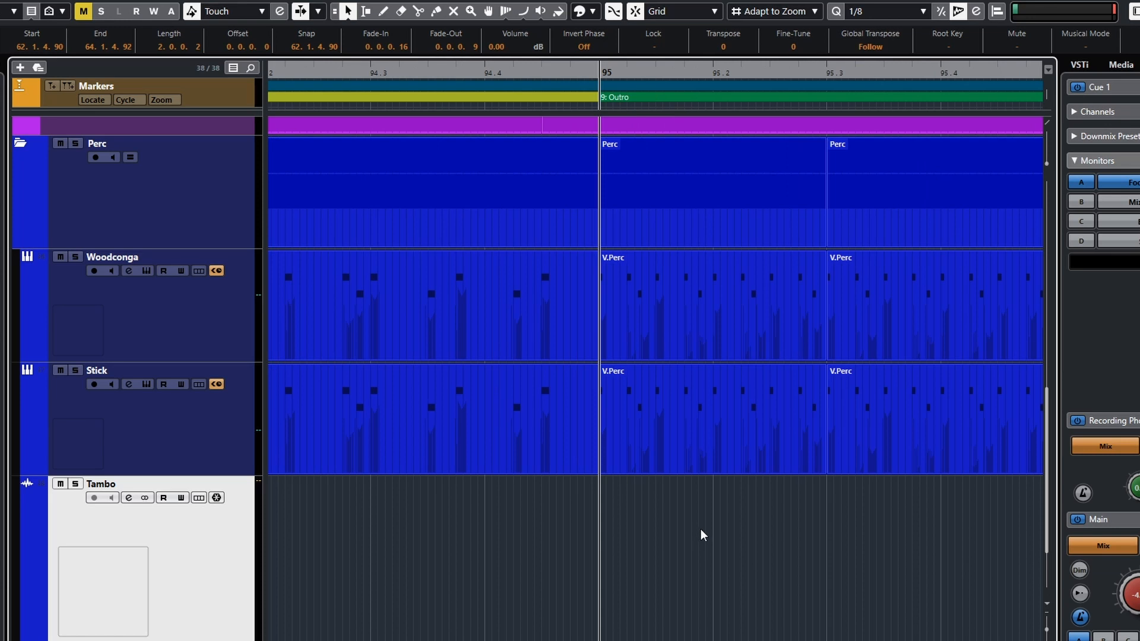
{"action": "key", "text": "ctrl+v"}
{"action": "scroll", "coordinate": [671, 528], "scroll_direction": "up", "scroll_amount": 3}
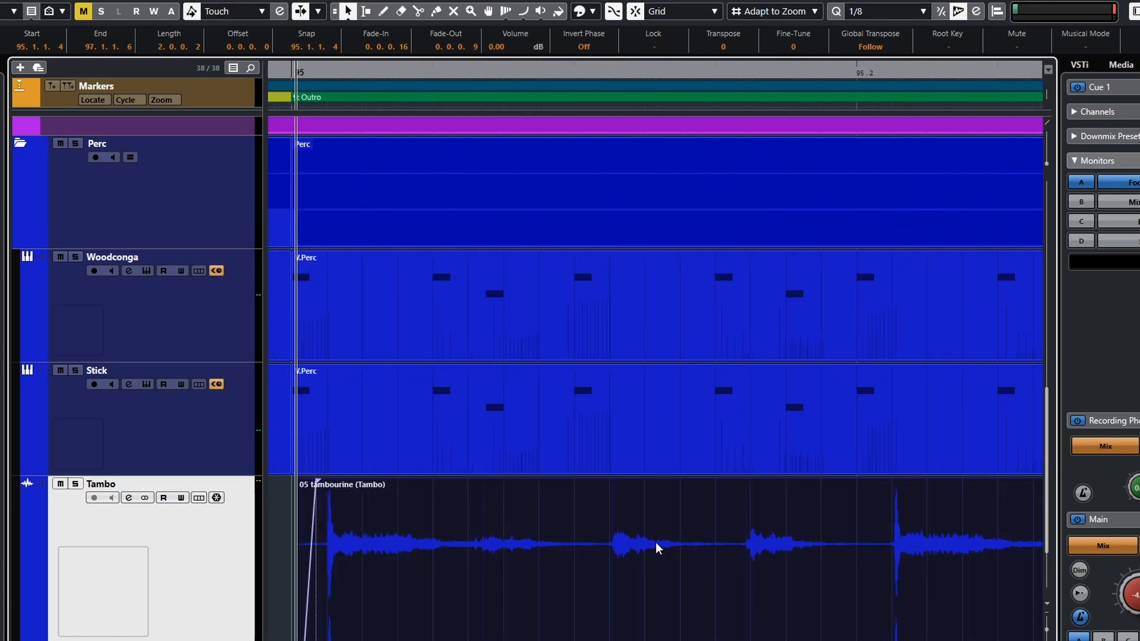
Move the pasted Outro tambourine events earlier to start at 94.4.4.93, lining the first hit up with bar 95
{"action": "scroll", "coordinate": [655, 543], "scroll_direction": "up", "scroll_amount": 4}
{"action": "left_click_drag", "start_coordinate": [720, 574], "coordinate": [690, 576]}
{"action": "scroll", "coordinate": [692, 578], "scroll_direction": "up", "scroll_amount": 3}
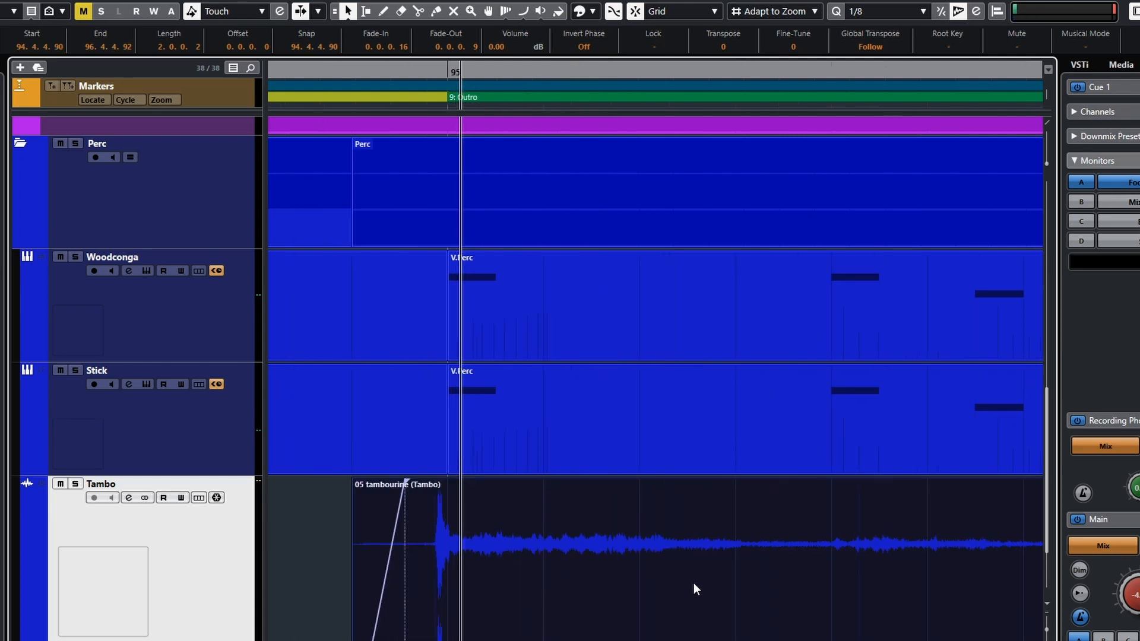
{"action": "left_click_drag", "start_coordinate": [592, 584], "coordinate": [696, 592]}
{"action": "mouse_move", "coordinate": [555, 580]}
{"action": "left_mouse_down"}
{"action": "mouse_move", "coordinate": [579, 581]}
{"action": "mouse_move", "coordinate": [554, 586]}
{"action": "left_mouse_up"}
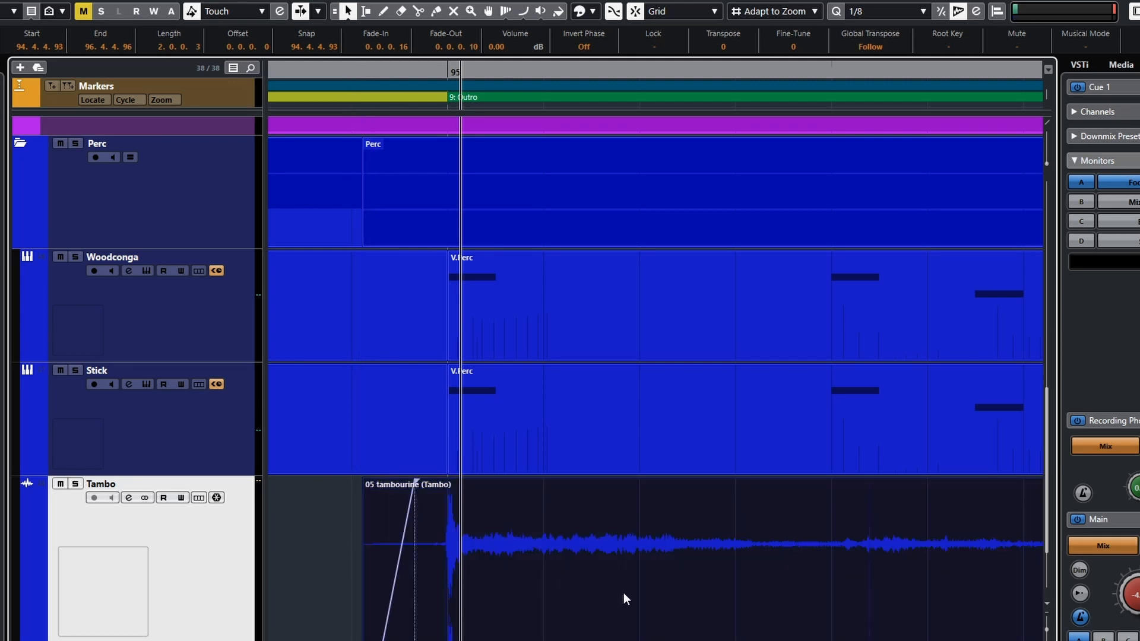
Delete the last three pasted tambourine events, from bar 103 onward, past the end of the Outro
{"action": "scroll", "coordinate": [754, 583], "scroll_direction": "down", "scroll_amount": 5}
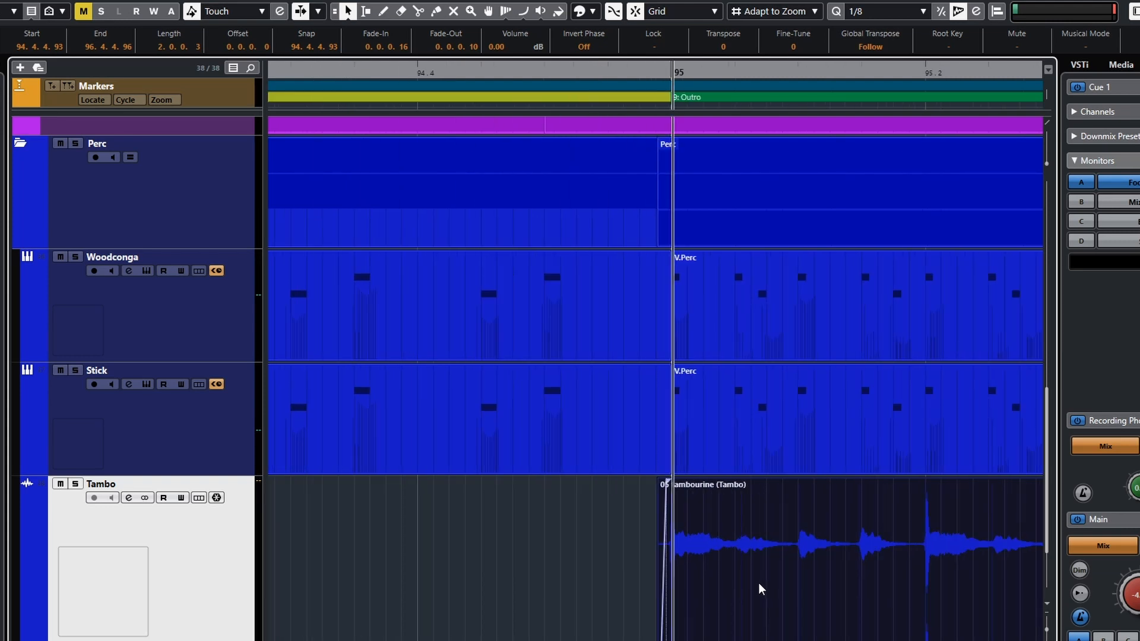
{"action": "scroll", "coordinate": [759, 584], "scroll_direction": "down", "scroll_amount": 3}
{"action": "scroll", "coordinate": [759, 584], "scroll_direction": "right", "scroll_amount": 2}
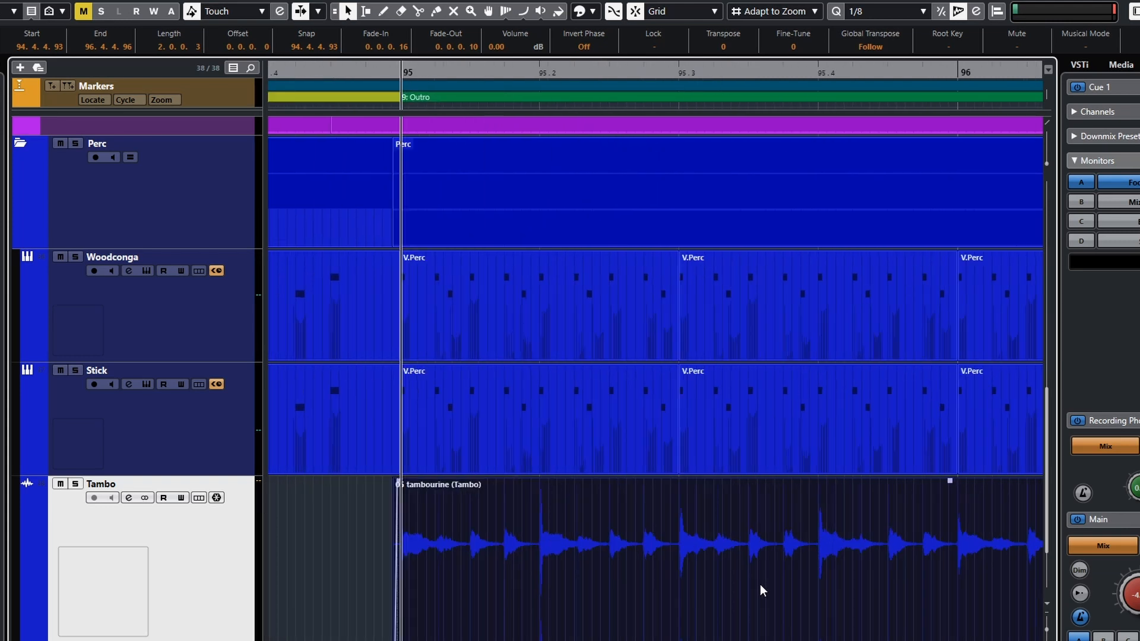
{"action": "scroll", "coordinate": [760, 585], "scroll_direction": "down", "scroll_amount": 7}
{"action": "scroll", "coordinate": [759, 586], "scroll_direction": "down", "scroll_amount": 3}
{"action": "scroll", "coordinate": [760, 585], "scroll_direction": "right", "scroll_amount": 3}
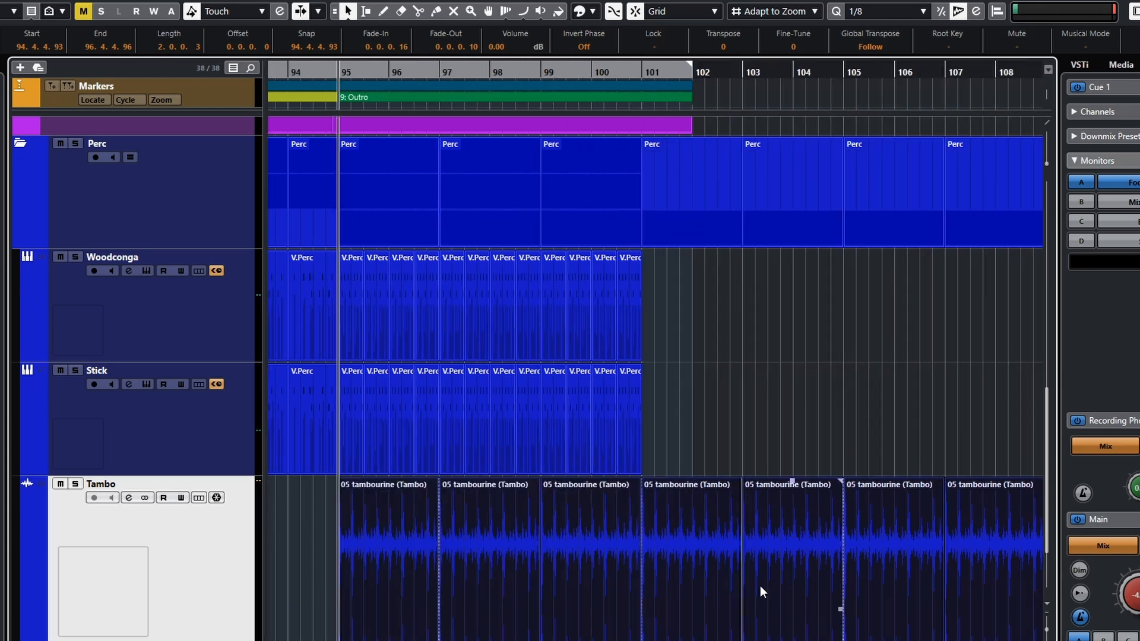
{"action": "scroll", "coordinate": [764, 595], "scroll_direction": "down", "scroll_amount": 3}
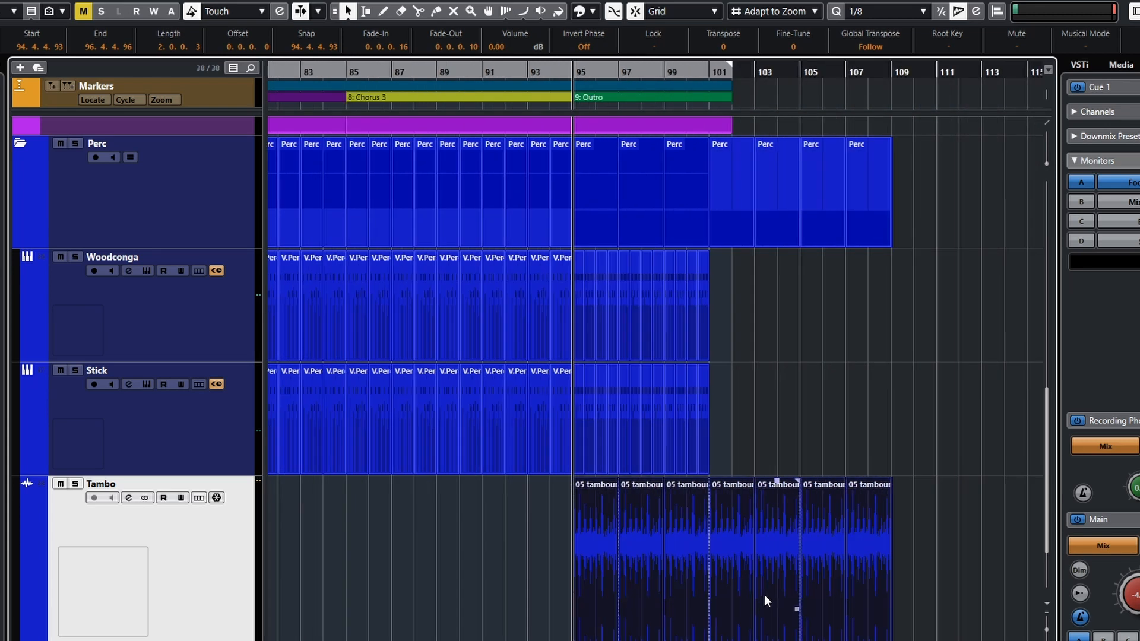
{"action": "scroll", "coordinate": [764, 595], "scroll_direction": "right", "scroll_amount": 2}
{"action": "left_click_drag", "start_coordinate": [1021, 620], "coordinate": [775, 560]}
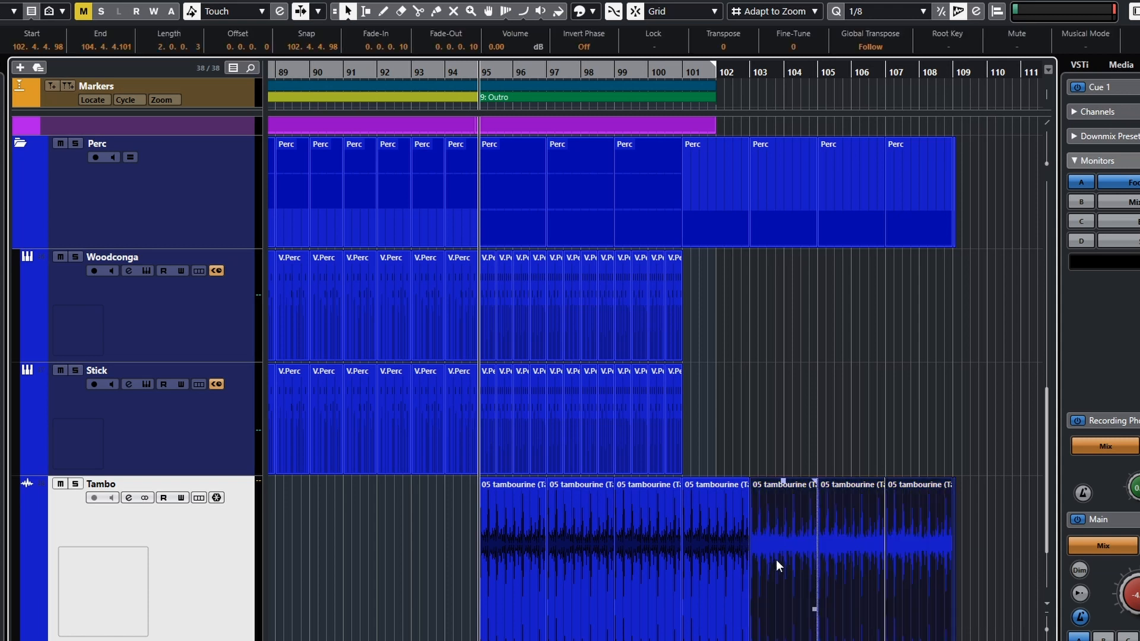
{"action": "key", "text": "Delete"}
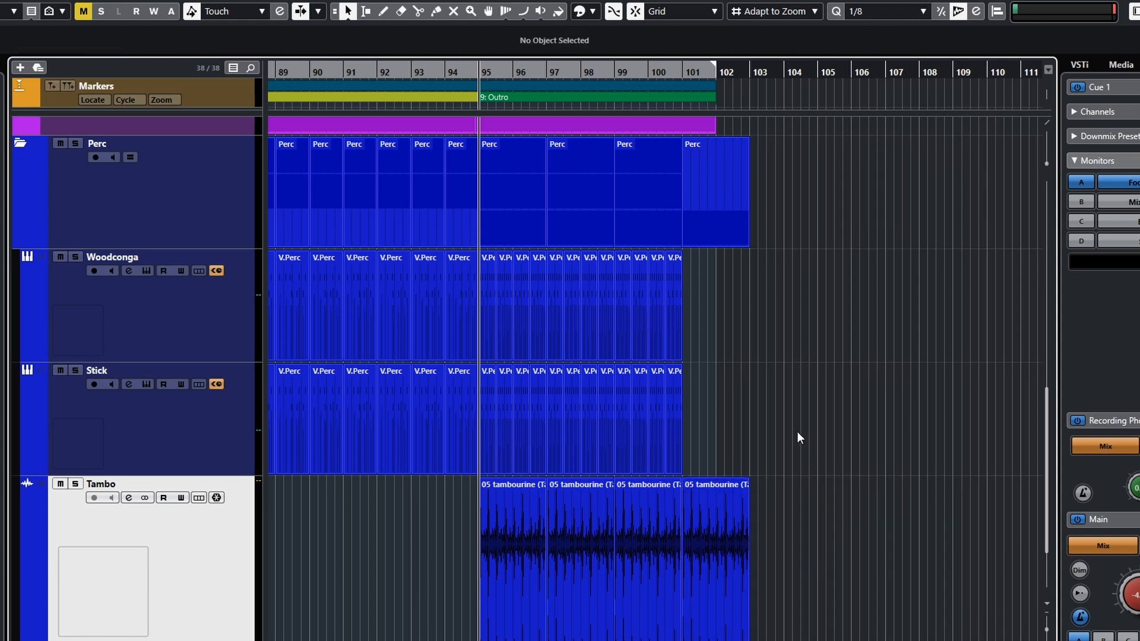
Play the Outro from bar 95 to hear the tambourine with the other percussion
{"action": "key", "text": "space"}
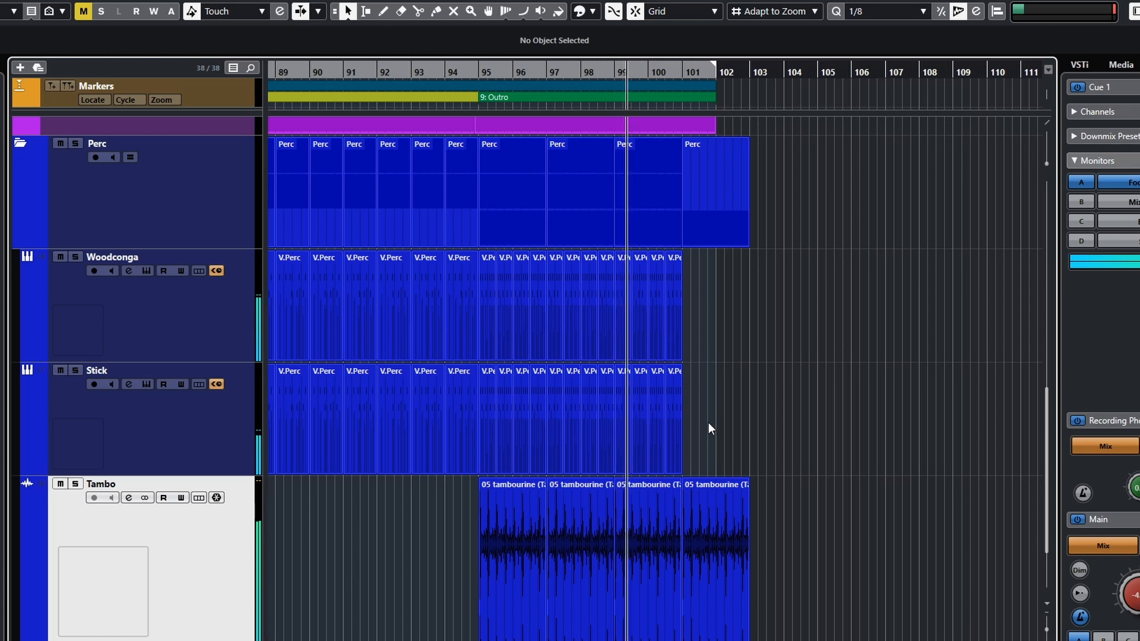
{"action": "scroll", "coordinate": [756, 466], "scroll_direction": "down", "scroll_amount": 1}
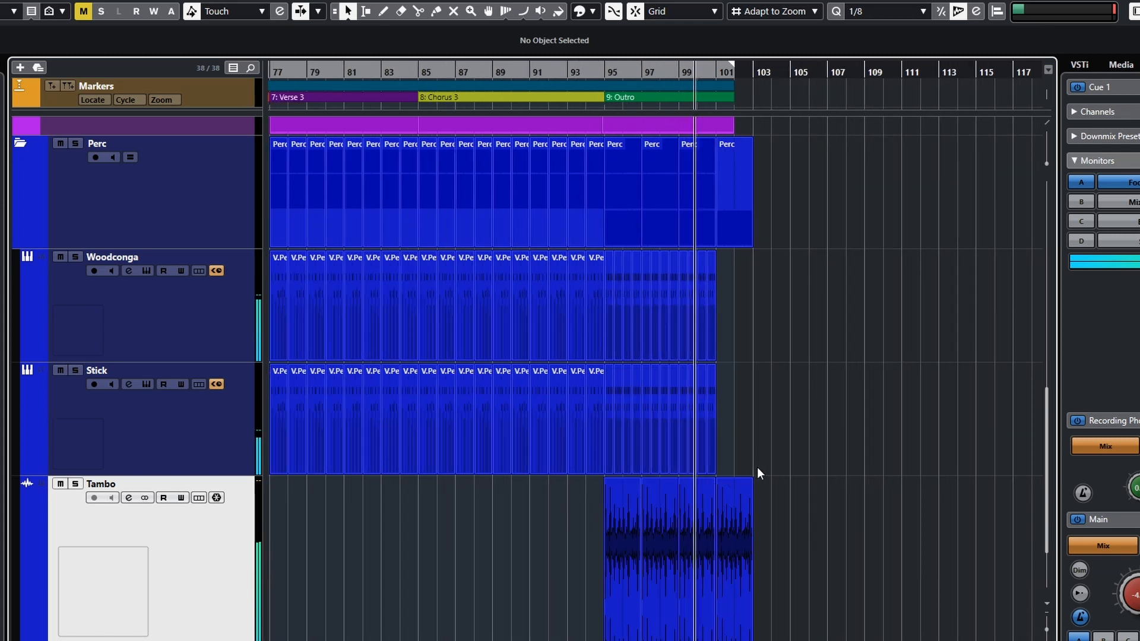
{"action": "scroll", "coordinate": [763, 468], "scroll_direction": "up", "scroll_amount": 1}
{"action": "scroll", "coordinate": [763, 469], "scroll_direction": "up", "scroll_amount": 1}
{"action": "key", "text": "space"}
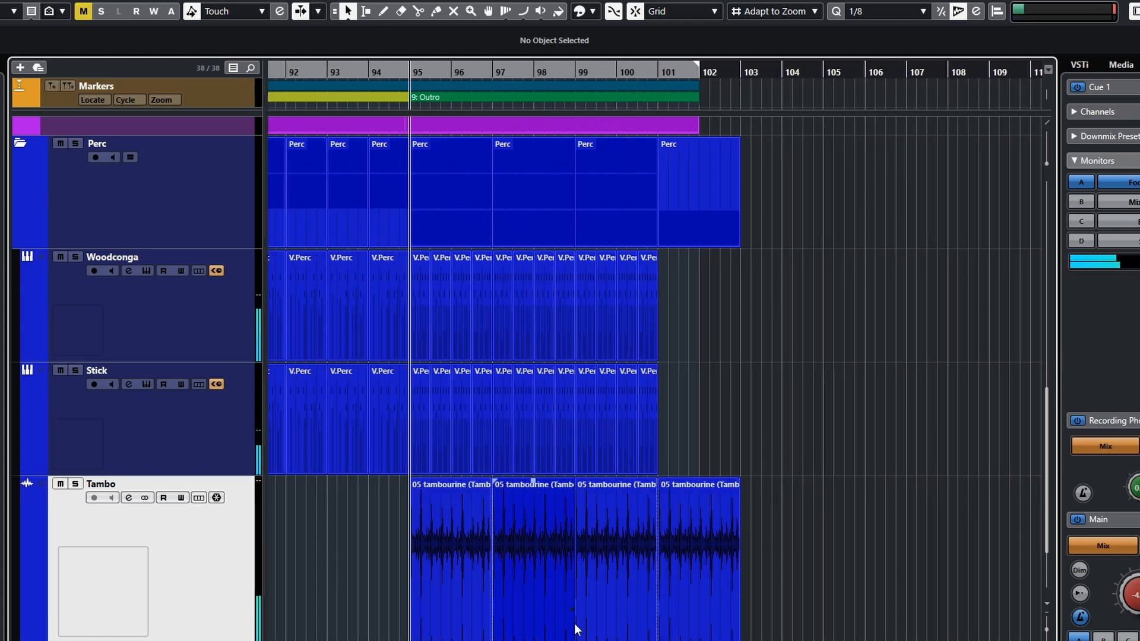
Audition the Outro from just before bar 99 and delete the tambourine event that starts at bar 101
{"action": "scroll", "coordinate": [694, 578], "scroll_direction": "down", "scroll_amount": 2}
{"action": "left_click", "coordinate": [561, 638]}
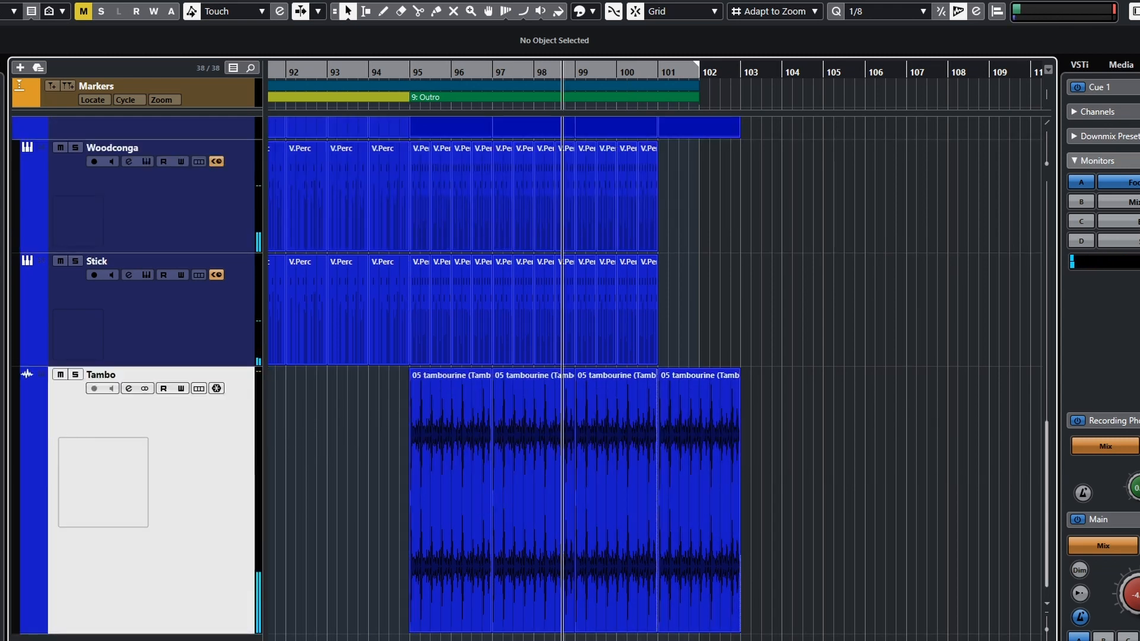
{"action": "key", "text": "space"}
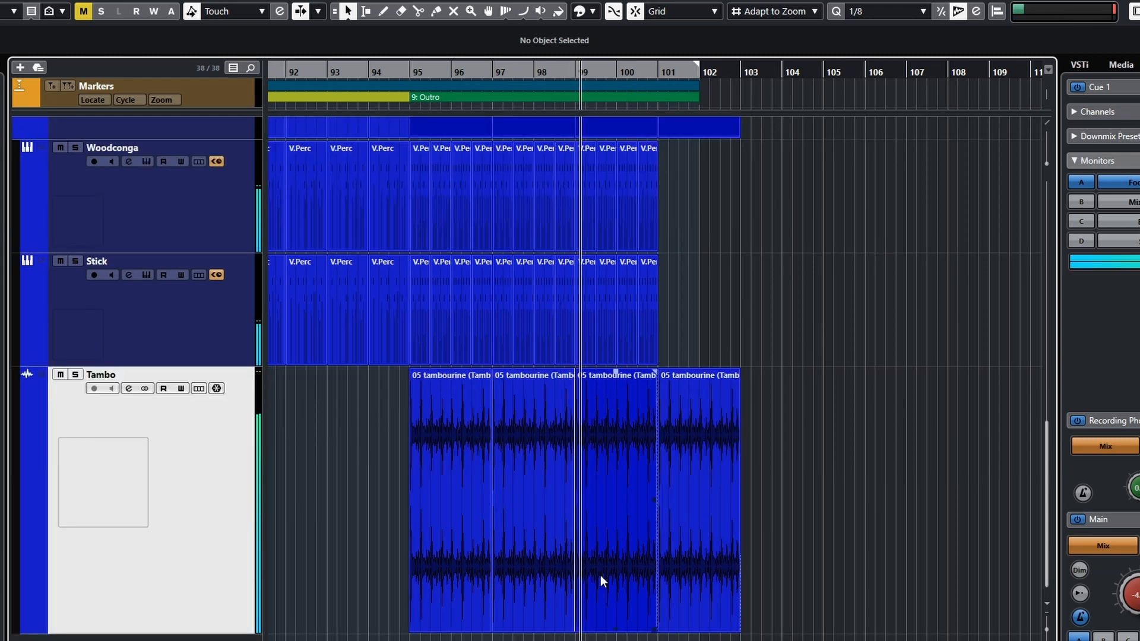
{"action": "key", "text": "space"}
{"action": "left_click", "coordinate": [686, 571]}
{"action": "key", "text": "Delete"}
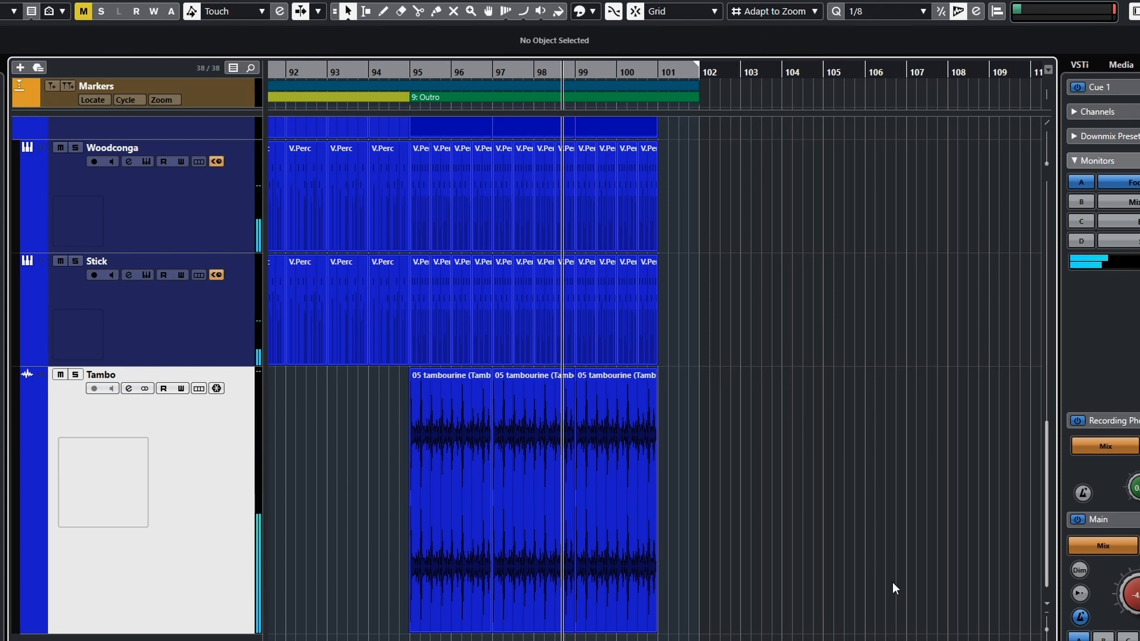
Trim the last Outro tambourine event to end at 99.1.2.30 and give it a fade-out of 0.0.0.60
{"action": "scroll", "coordinate": [718, 514], "scroll_direction": "up", "scroll_amount": 3}
{"action": "scroll", "coordinate": [699, 551], "scroll_direction": "left", "scroll_amount": 4}
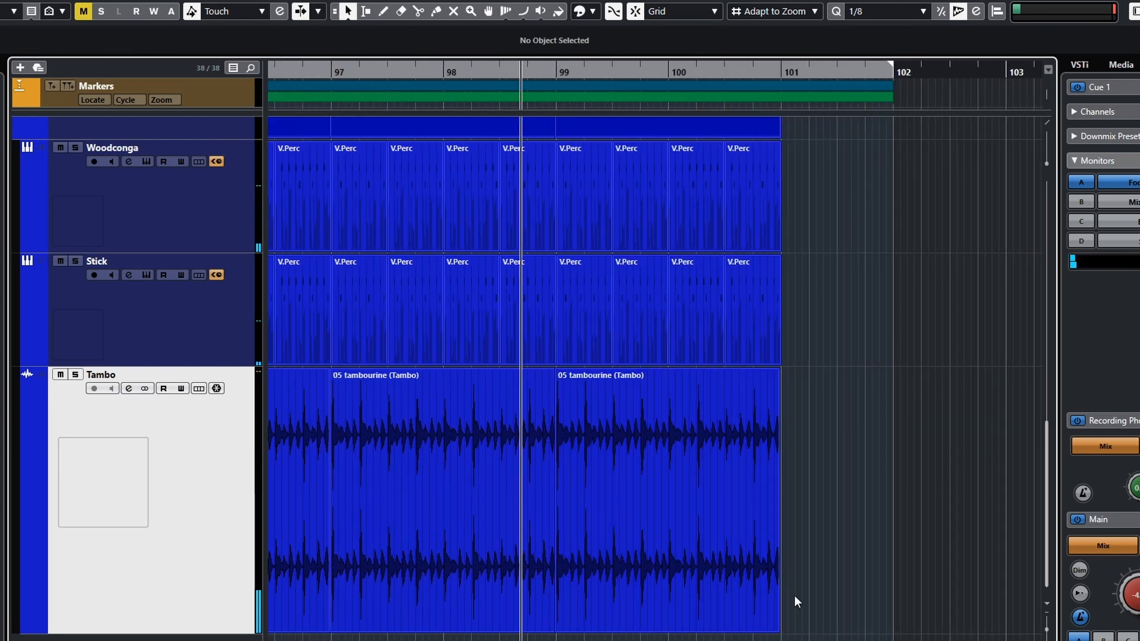
{"action": "left_click_drag", "start_coordinate": [775, 631], "coordinate": [570, 623]}
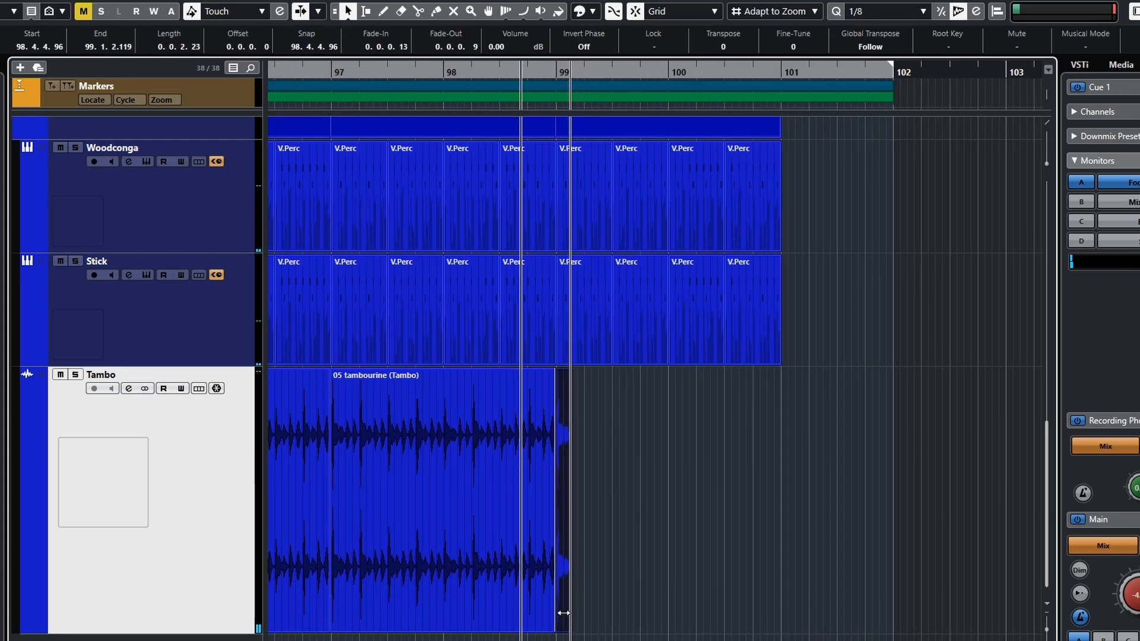
{"action": "scroll", "coordinate": [608, 612], "scroll_direction": "up", "scroll_amount": 2}
{"action": "scroll", "coordinate": [613, 614], "scroll_direction": "up", "scroll_amount": 4}
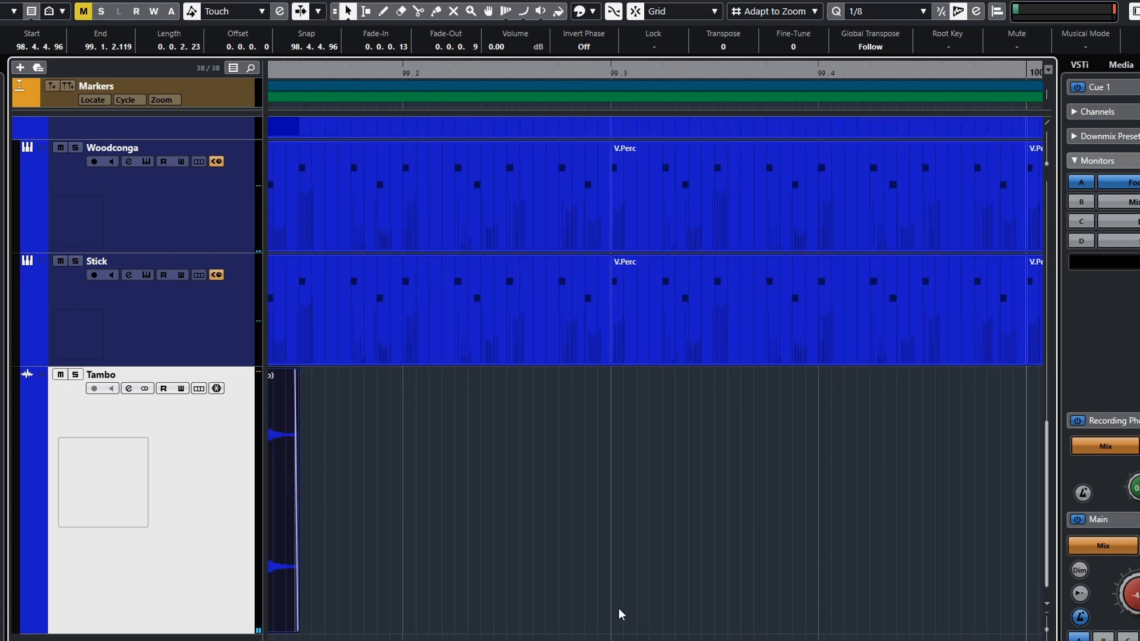
{"action": "scroll", "coordinate": [619, 609], "scroll_direction": "left", "scroll_amount": 4}
{"action": "scroll", "coordinate": [673, 610], "scroll_direction": "up", "scroll_amount": 1}
{"action": "left_click_drag", "start_coordinate": [696, 630], "coordinate": [636, 628]}
{"action": "left_click_drag", "start_coordinate": [633, 372], "coordinate": [601, 372]}
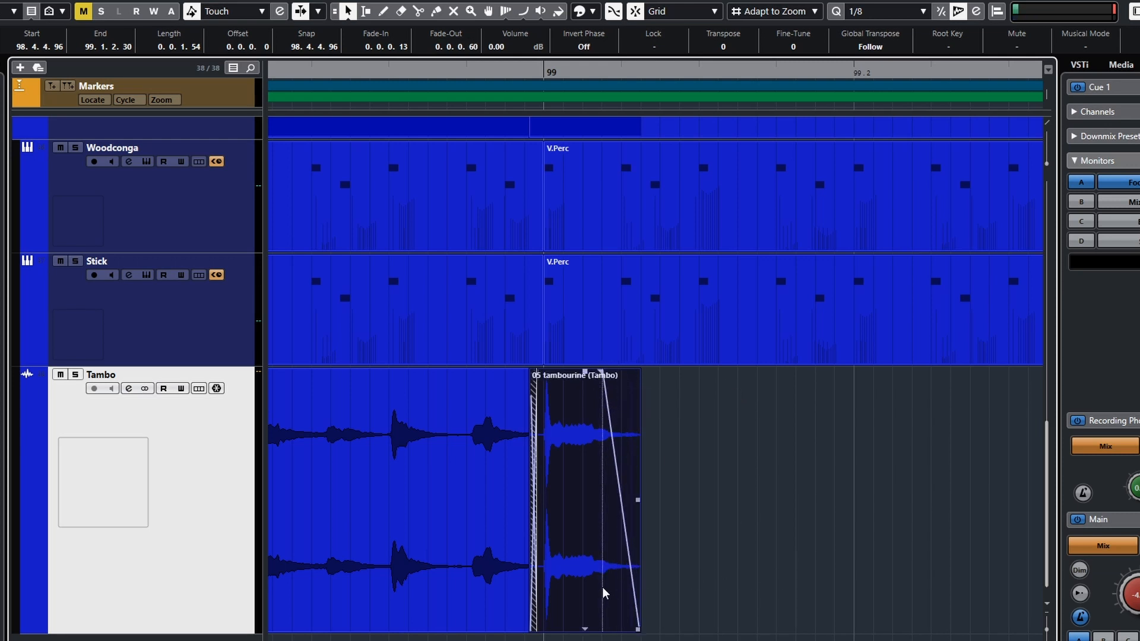
Play the tambourine ending around bar 99 to check the trimmed hit and its fade
{"action": "key", "text": "space"}
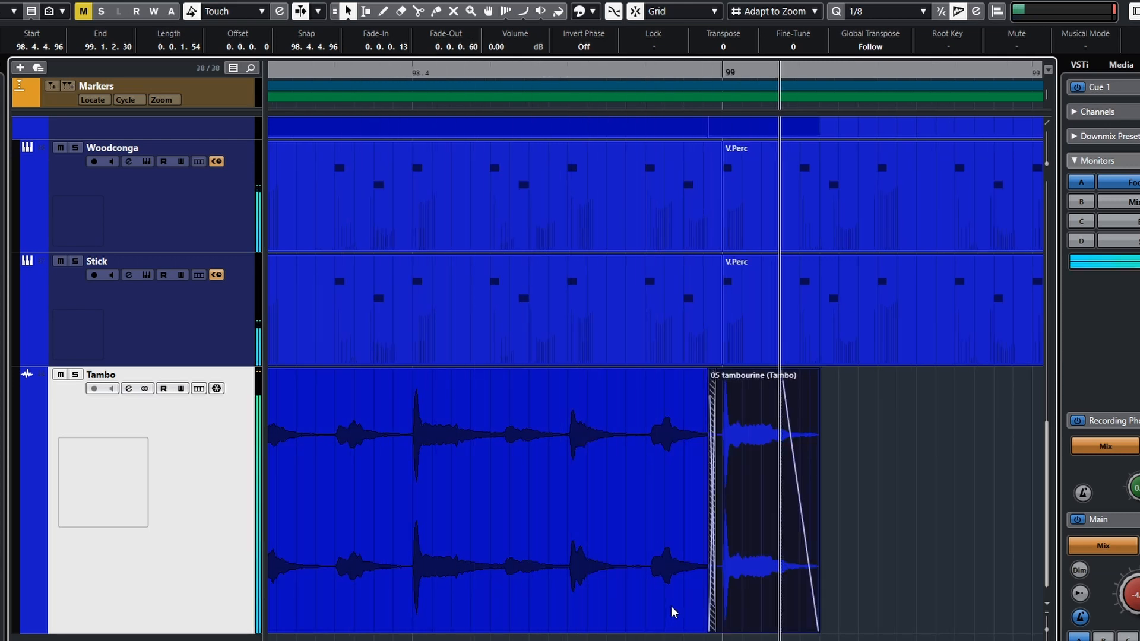
{"action": "scroll", "coordinate": [667, 564], "scroll_direction": "up", "scroll_amount": 1}
{"action": "scroll", "coordinate": [683, 562], "scroll_direction": "down", "scroll_amount": 7}
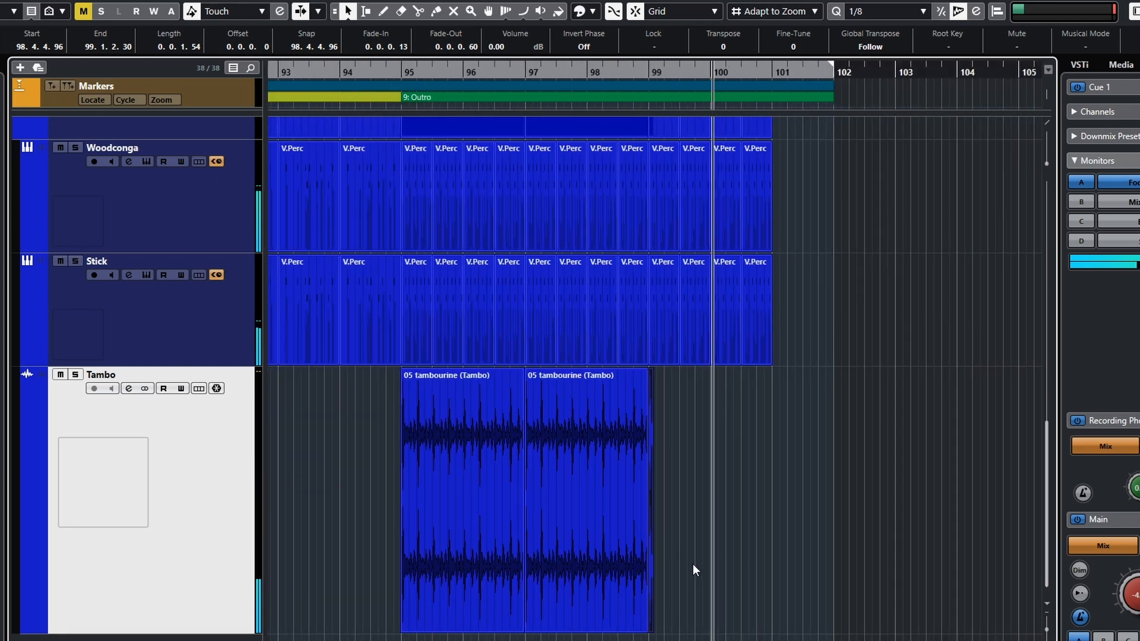
{"action": "scroll", "coordinate": [693, 564], "scroll_direction": "down", "scroll_amount": 2}
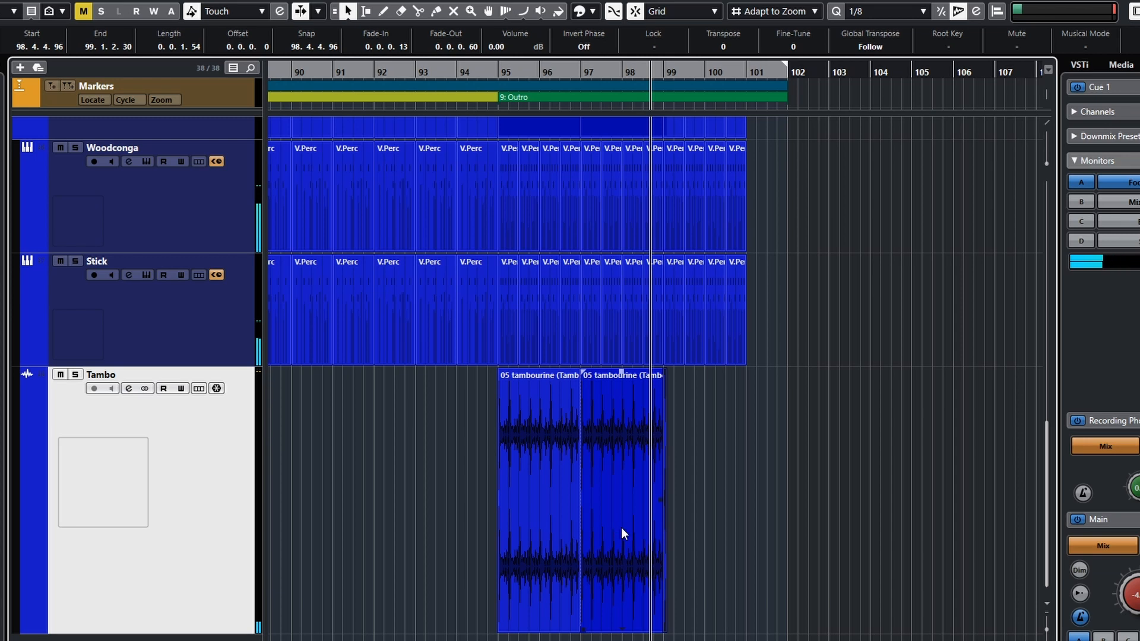
Place the playback position at the end of the Bridge and play into the start of Verse 3
{"action": "scroll", "coordinate": [615, 529], "scroll_direction": "left", "scroll_amount": 4}
{"action": "scroll", "coordinate": [615, 530], "scroll_direction": "down", "scroll_amount": 3}
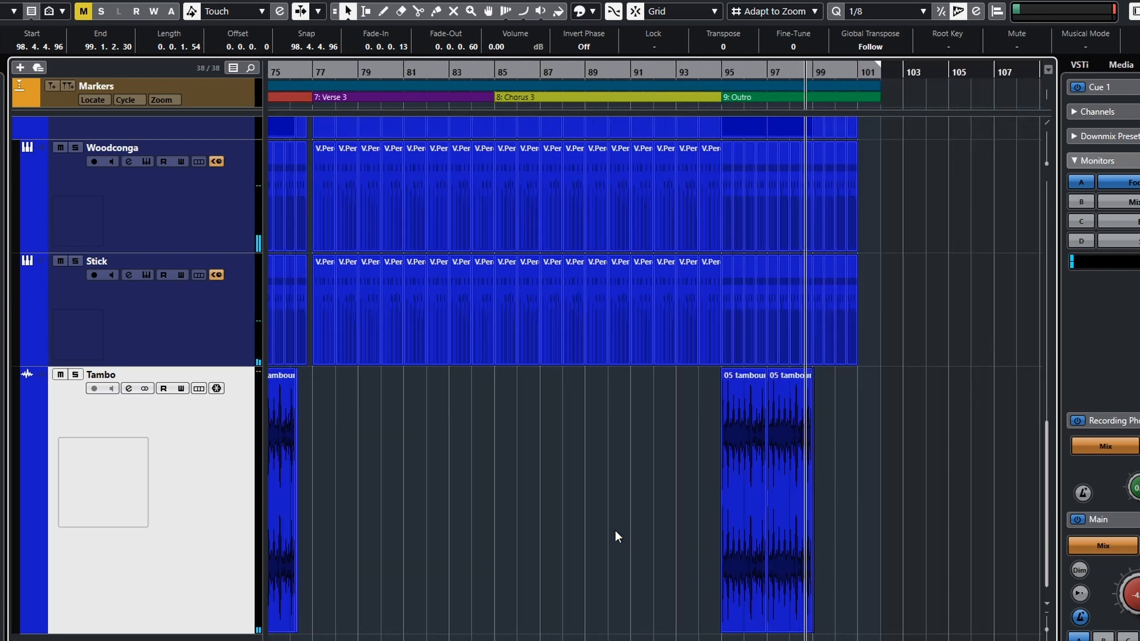
{"action": "scroll", "coordinate": [615, 529], "scroll_direction": "left", "scroll_amount": 5}
{"action": "left_click", "coordinate": [706, 627]}
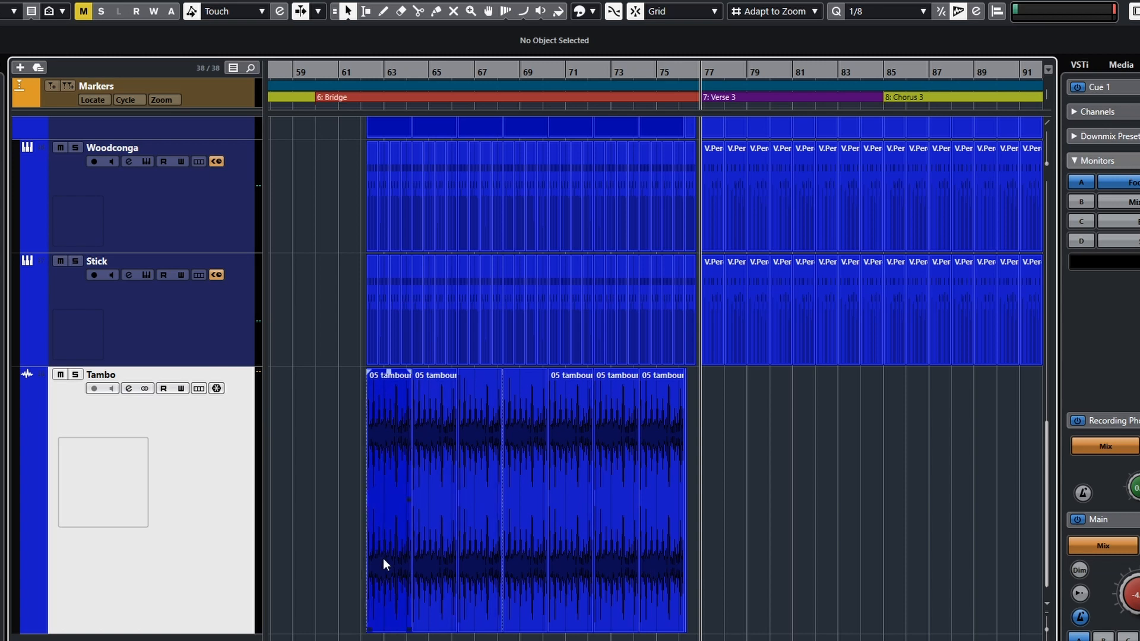
{"action": "key", "text": "space"}
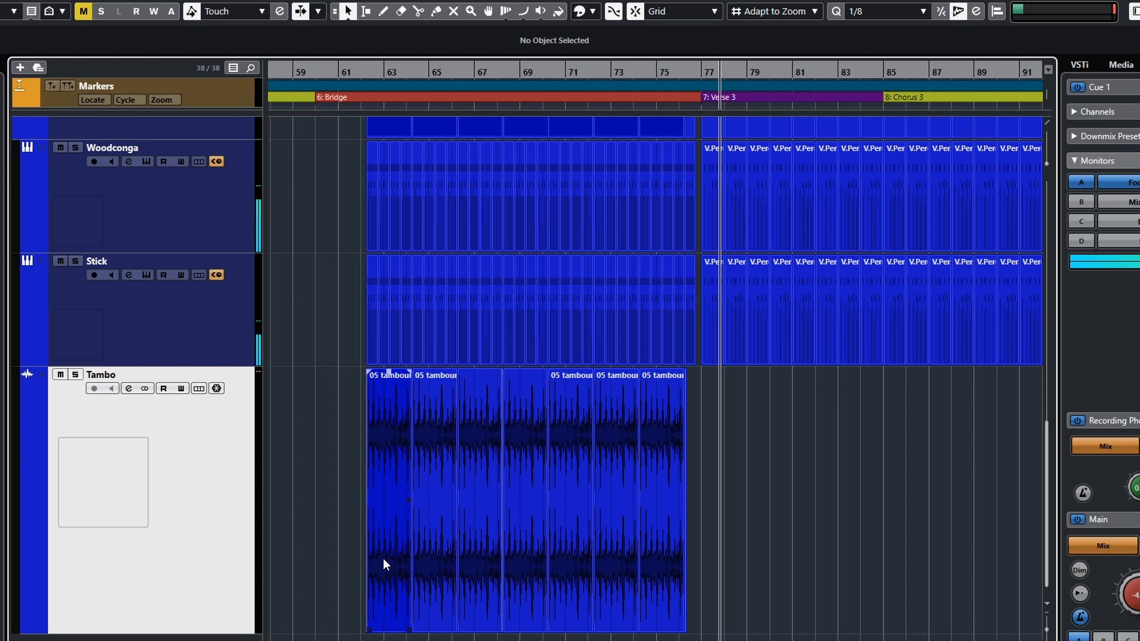
{"action": "key", "text": "space"}
Paste a copy of the first Bridge tambourine event at the start of Verse 3, beginning at 76.4.4.33
{"action": "left_click", "coordinate": [386, 561]}
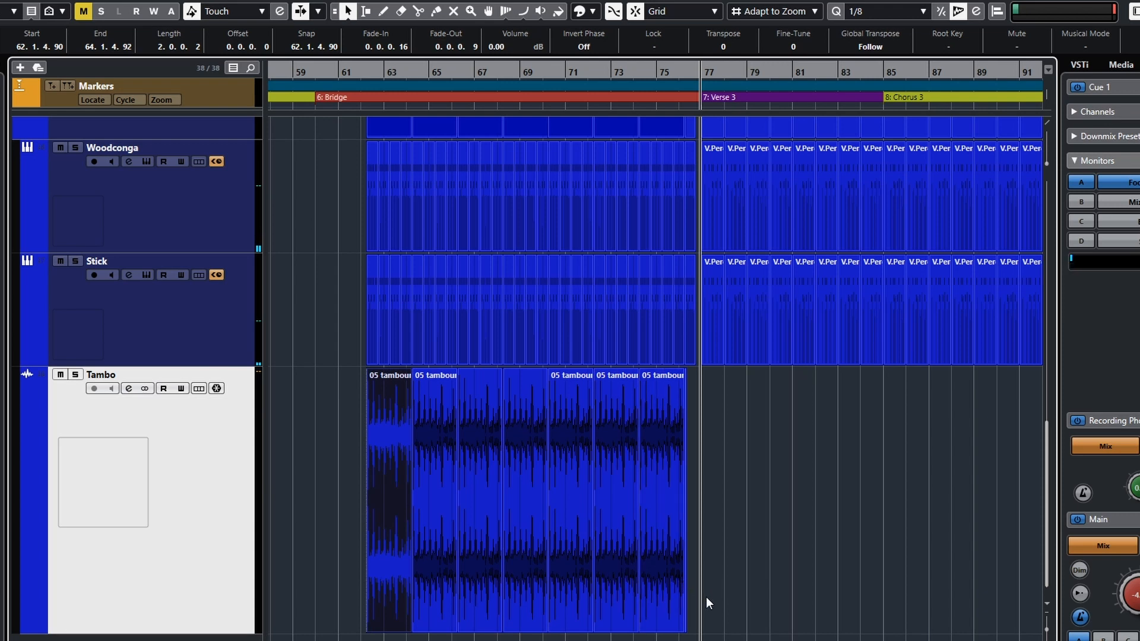
{"action": "key", "text": "ctrl+v"}
{"action": "scroll", "coordinate": [742, 606], "scroll_direction": "up", "scroll_amount": 3}
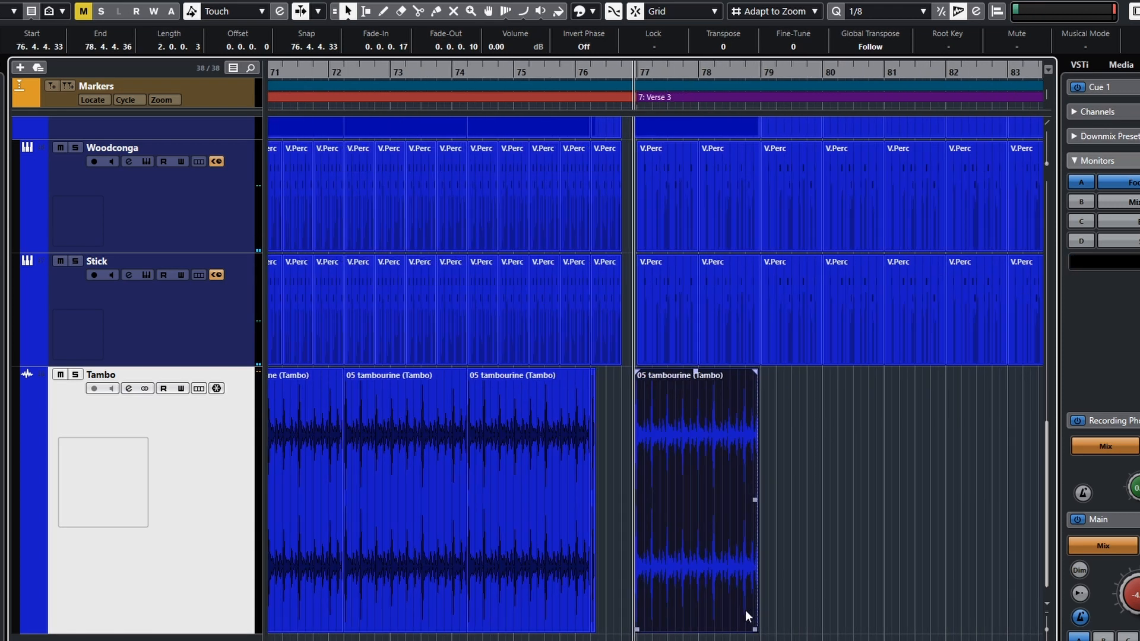
{"action": "scroll", "coordinate": [746, 611], "scroll_direction": "up", "scroll_amount": 4}
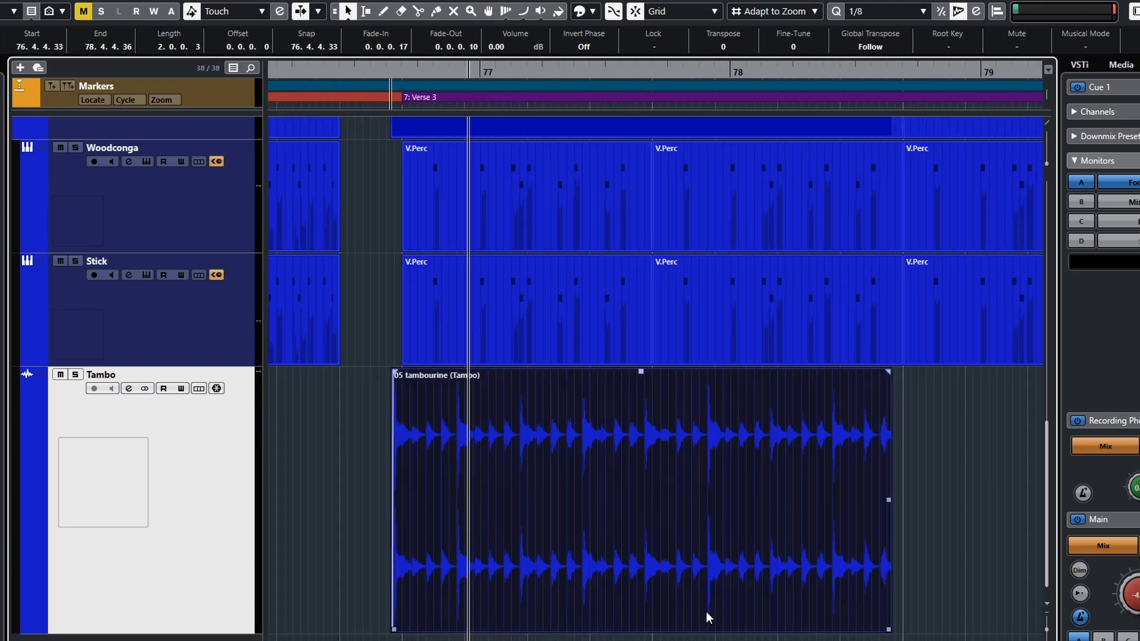
Align the pasted tambourine event with the start of Verse 3, moving its start to 76.4.4.95
{"action": "scroll", "coordinate": [707, 612], "scroll_direction": "up", "scroll_amount": 3}
{"action": "left_click_drag", "start_coordinate": [514, 575], "coordinate": [545, 584]}
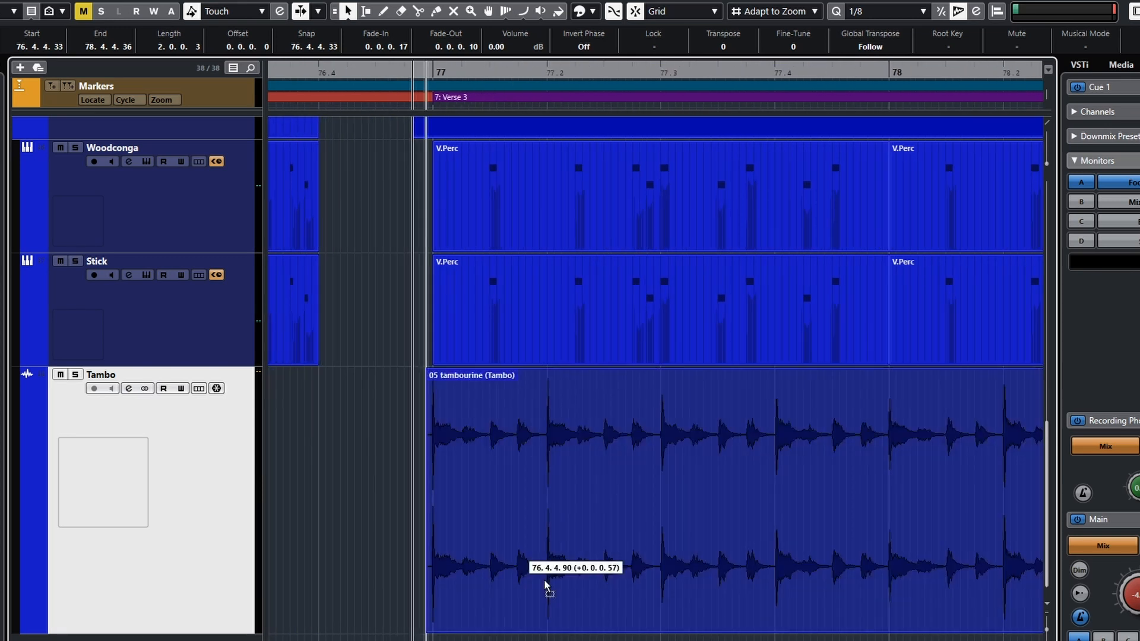
{"action": "left_click_drag", "start_coordinate": [544, 583], "coordinate": [544, 580]}
{"action": "scroll", "coordinate": [546, 580], "scroll_direction": "up", "scroll_amount": 4}
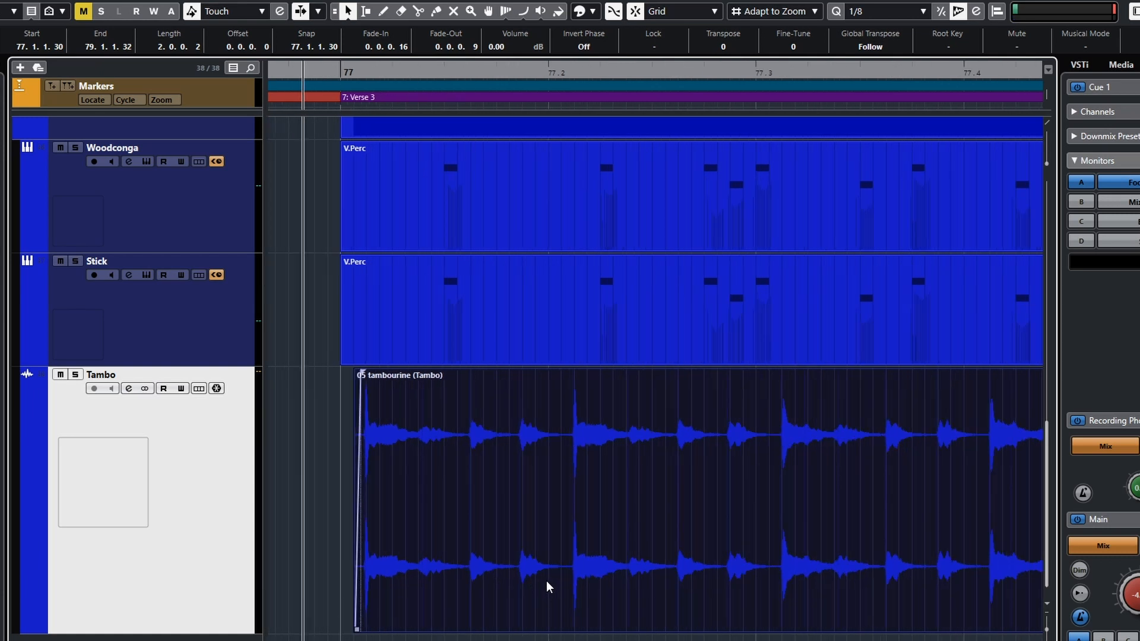
{"action": "scroll", "coordinate": [550, 581], "scroll_direction": "left", "scroll_amount": 3}
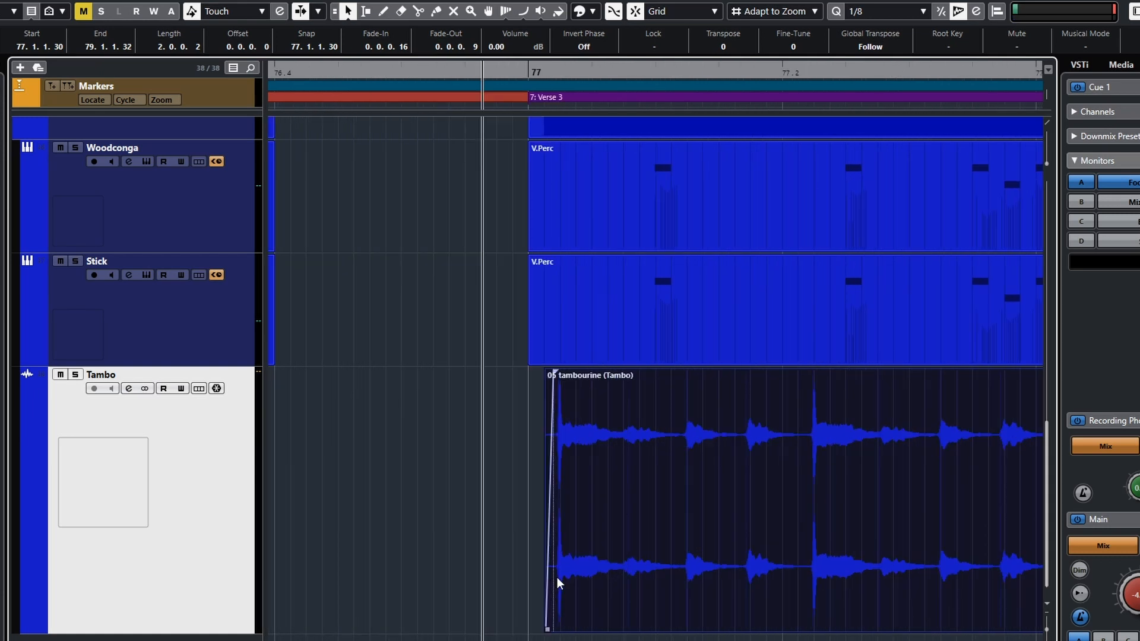
{"action": "left_click_drag", "start_coordinate": [618, 569], "coordinate": [599, 571]}
{"action": "scroll", "coordinate": [603, 570], "scroll_direction": "down", "scroll_amount": 5, "text": "ctrl"}
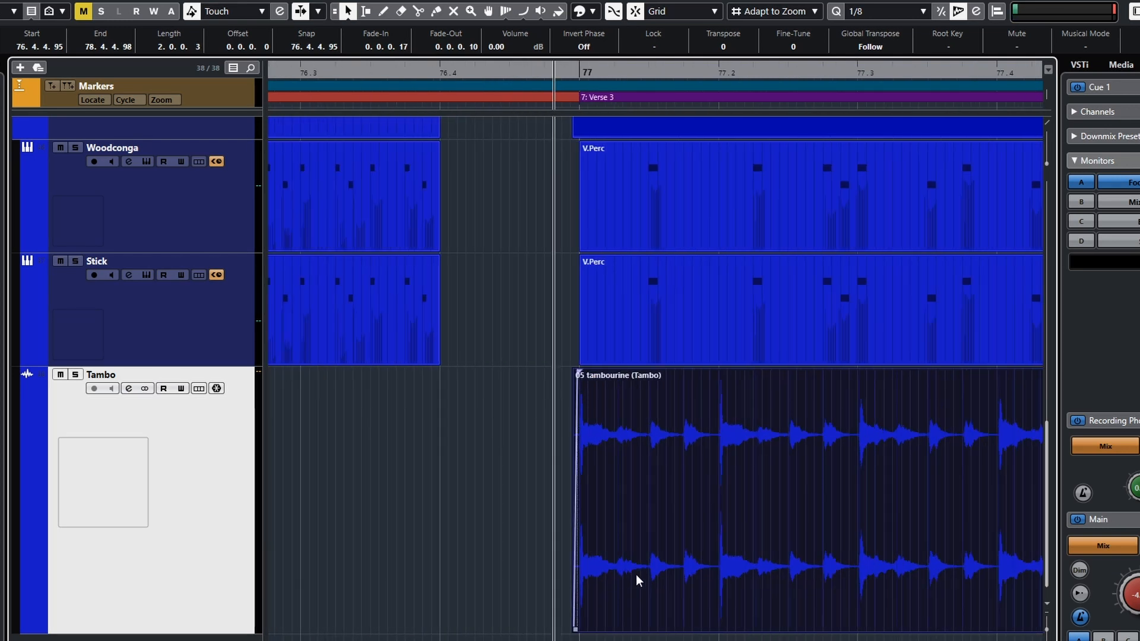
Play the first bars of Verse 3 to check how the realigned tambourine loop fits
{"action": "key", "text": "space"}
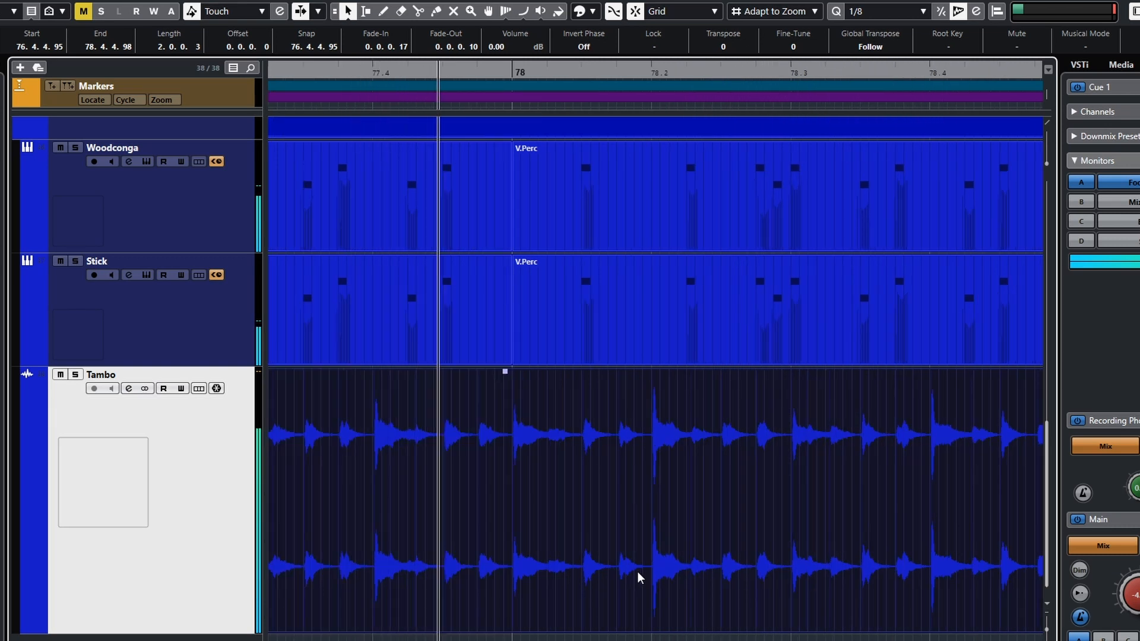
{"action": "scroll", "coordinate": [636, 569], "scroll_direction": "down", "scroll_amount": 2, "text": "ctrl"}
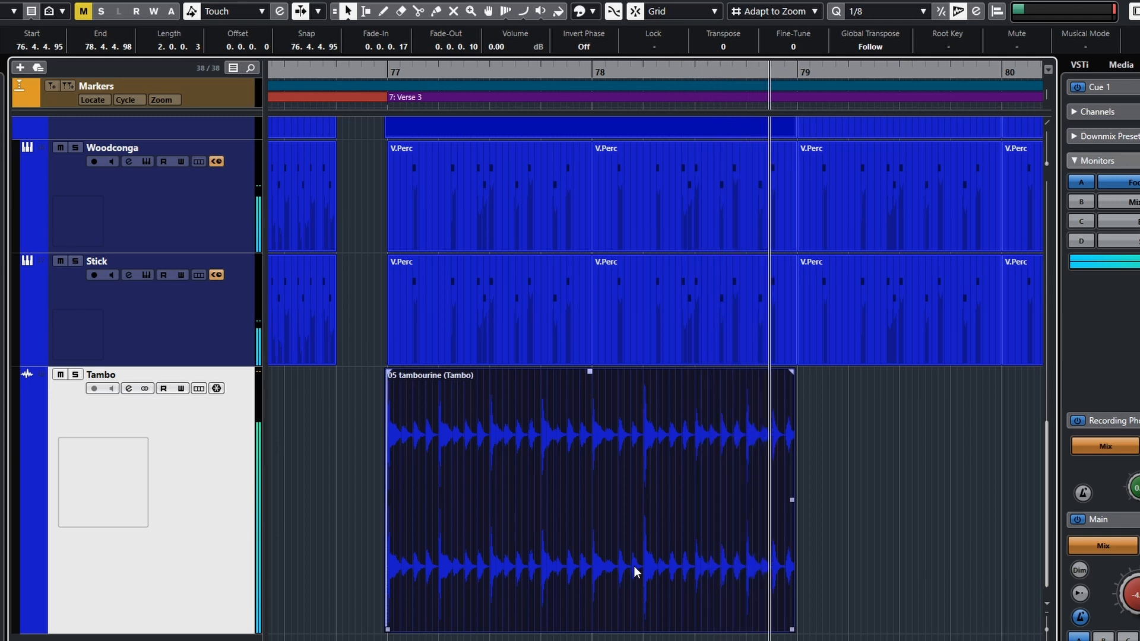
{"action": "scroll", "coordinate": [632, 565], "scroll_direction": "up", "scroll_amount": 4, "text": "ctrl"}
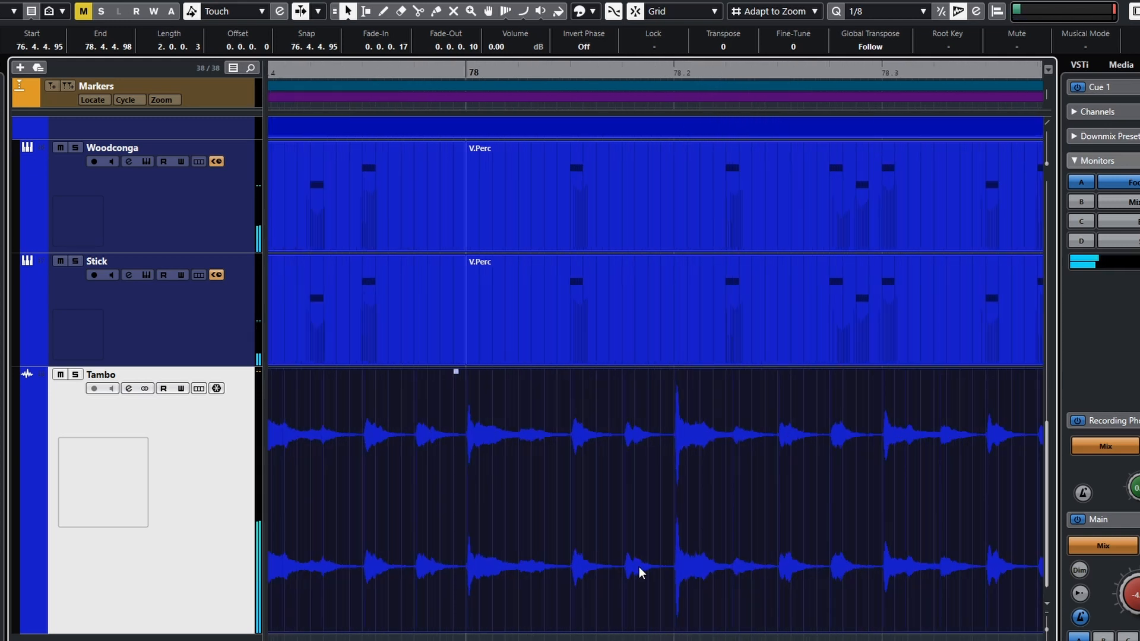
{"action": "scroll", "coordinate": [640, 567], "scroll_direction": "left", "scroll_amount": 1}
{"action": "scroll", "coordinate": [640, 566], "scroll_direction": "up", "scroll_amount": 1, "text": "ctrl"}
{"action": "scroll", "coordinate": [640, 566], "scroll_direction": "left", "scroll_amount": 1}
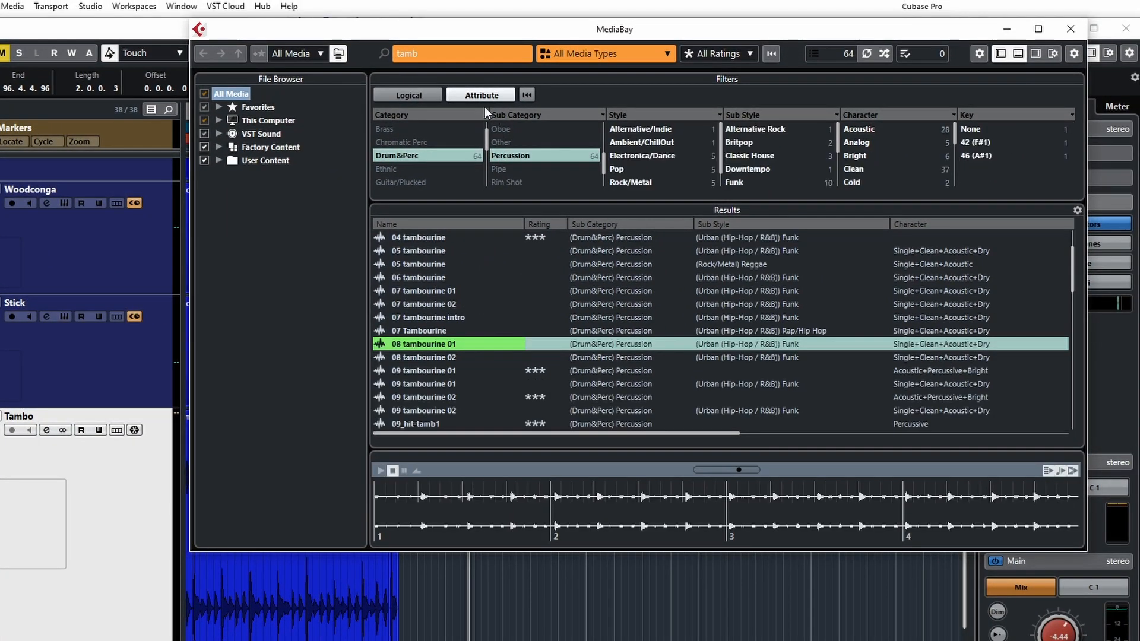
Audition the tambourine samples in MediaBay, including 08 tambourine 02 and the entries from 04 tambourine to 07 tambourine 02
{"action": "left_click", "coordinate": [425, 52]}
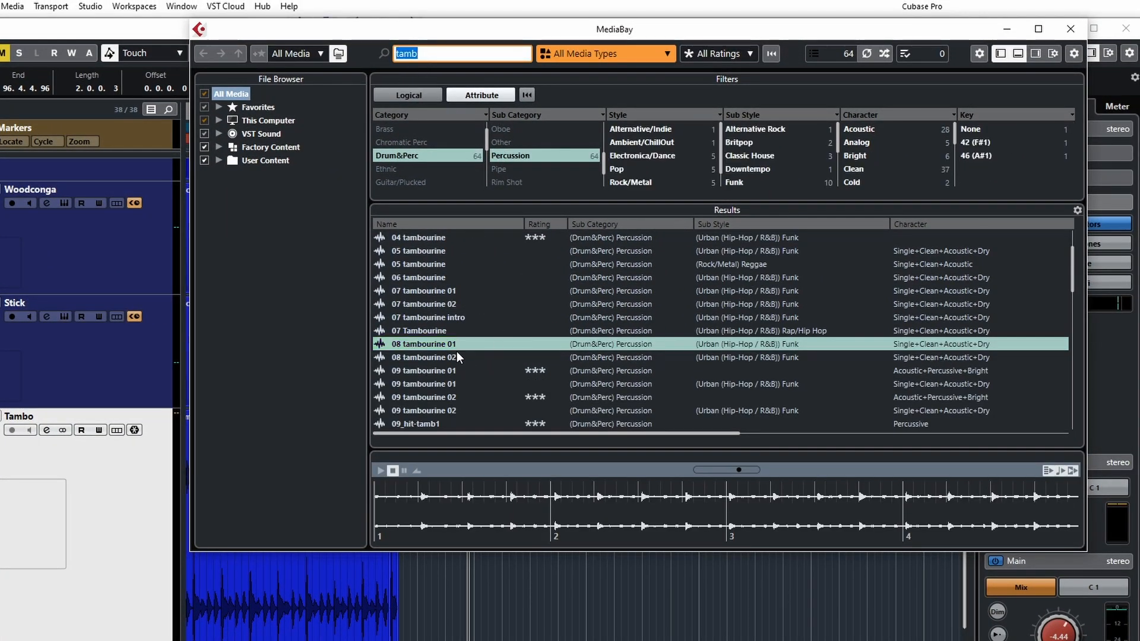
{"action": "left_click", "coordinate": [448, 359]}
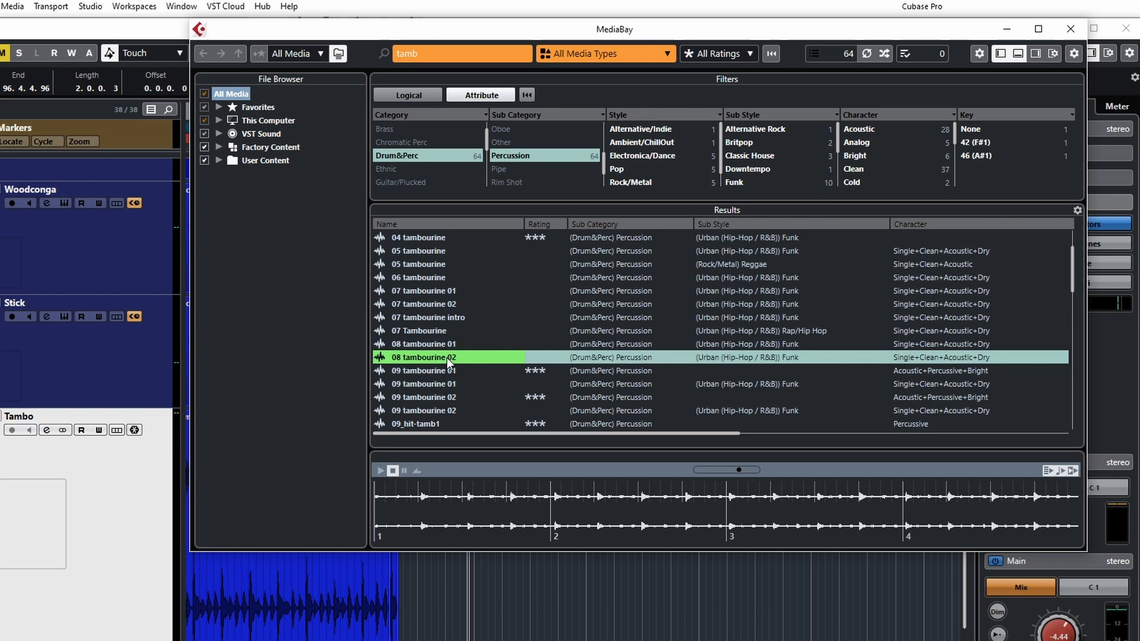
{"action": "left_click", "coordinate": [421, 238]}
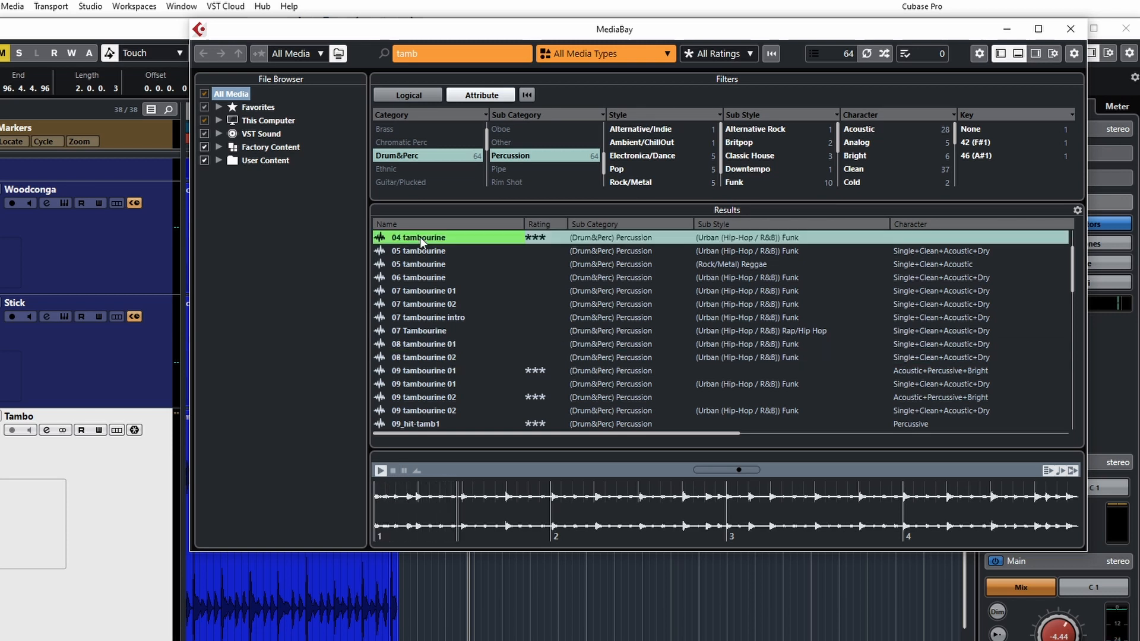
{"action": "left_click", "coordinate": [424, 252]}
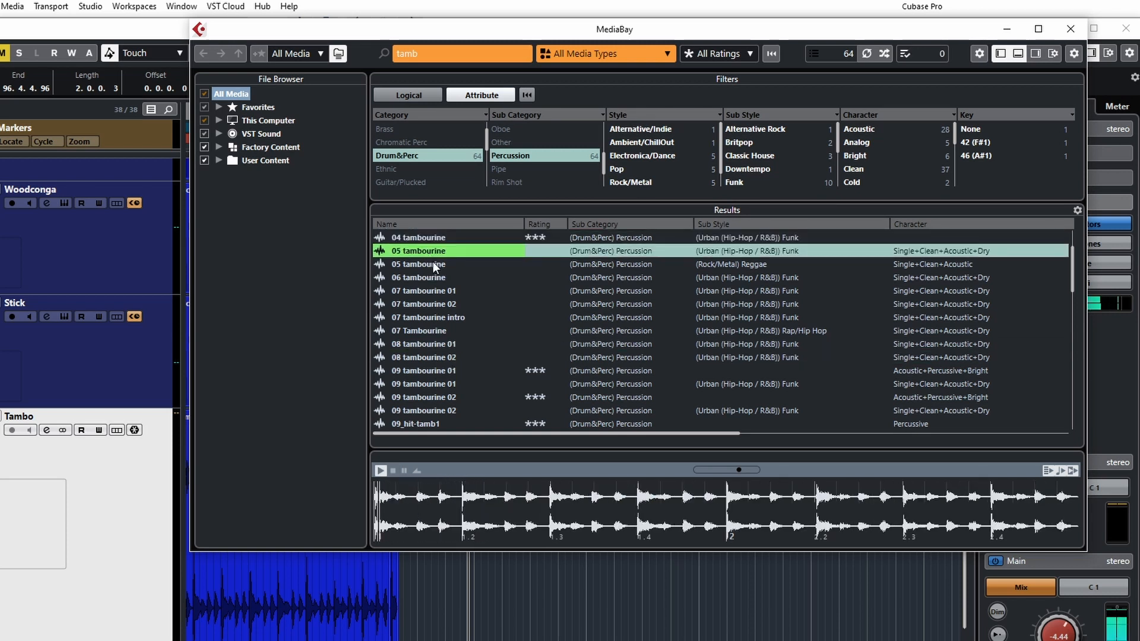
{"action": "left_click", "coordinate": [433, 266]}
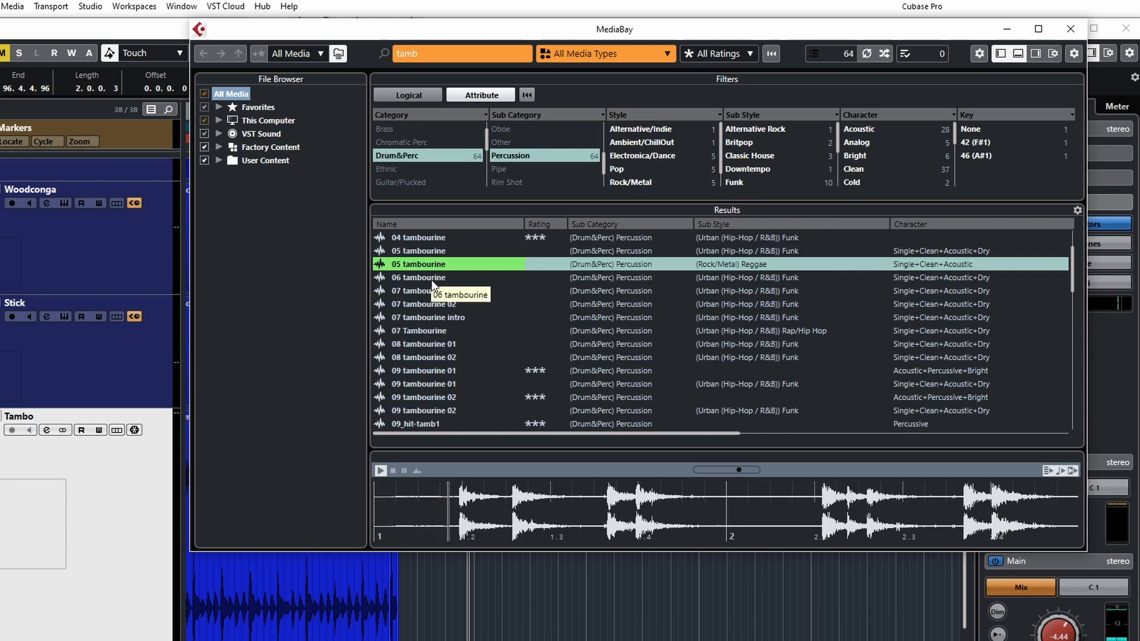
{"action": "left_click", "coordinate": [433, 280]}
{"action": "left_click", "coordinate": [433, 292]}
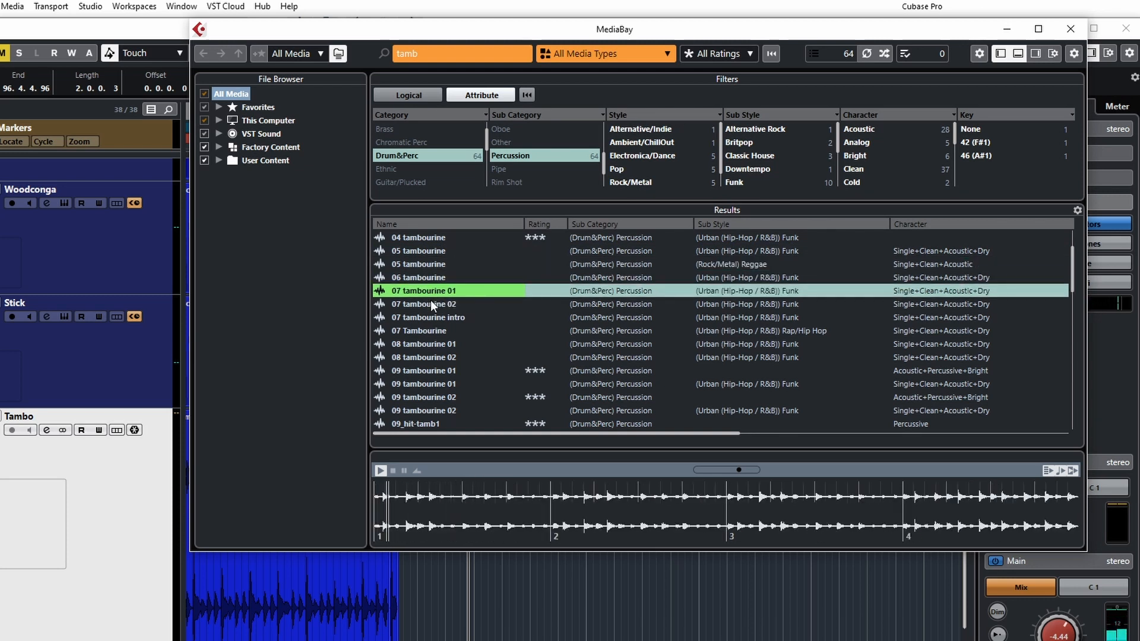
{"action": "left_click", "coordinate": [433, 305]}
Audition the earlier tambourine samples in the results, from 02 tambourine 01 to 04 tambourine
{"action": "scroll", "coordinate": [466, 347], "scroll_direction": "up", "scroll_amount": 2}
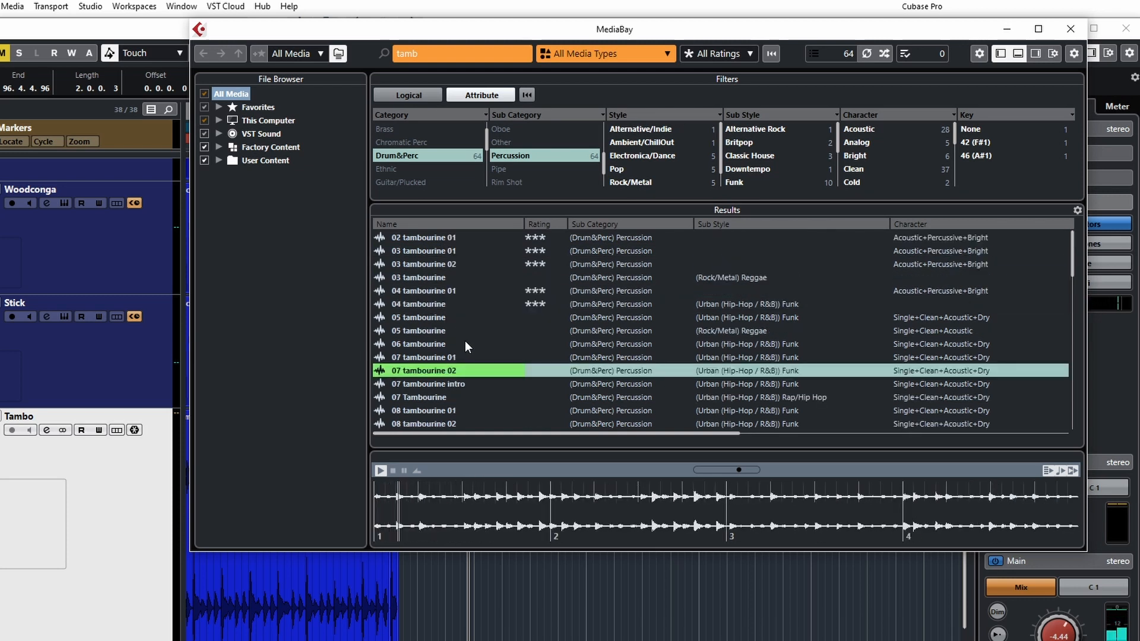
{"action": "left_click", "coordinate": [443, 238]}
{"action": "left_click", "coordinate": [438, 252]}
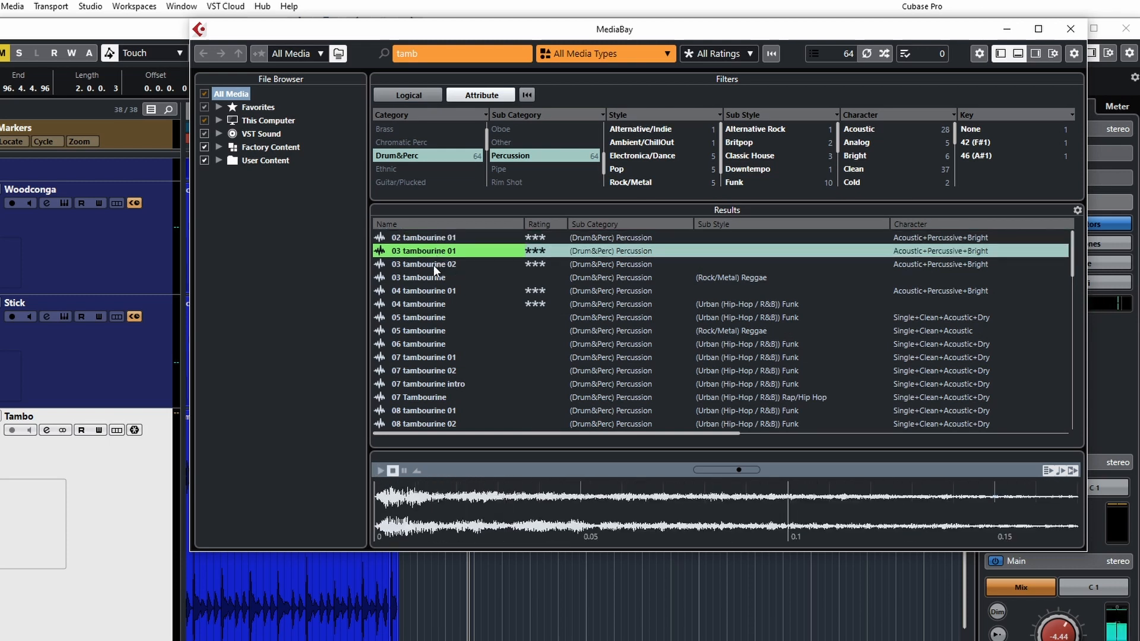
{"action": "left_click", "coordinate": [435, 266]}
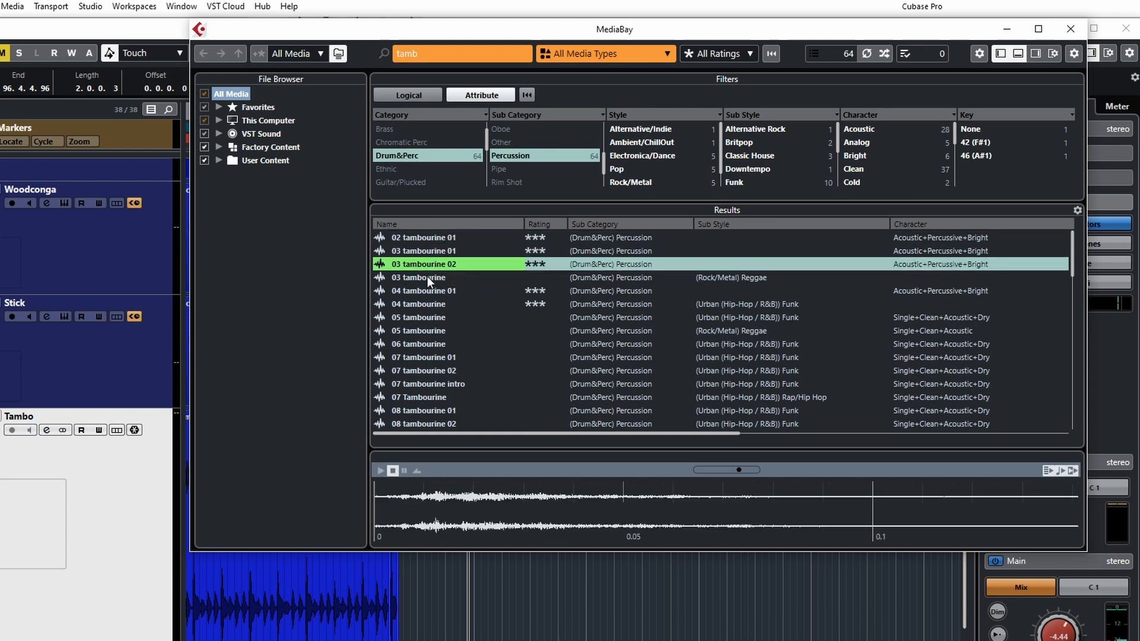
{"action": "left_click", "coordinate": [427, 279]}
{"action": "left_click", "coordinate": [423, 292]}
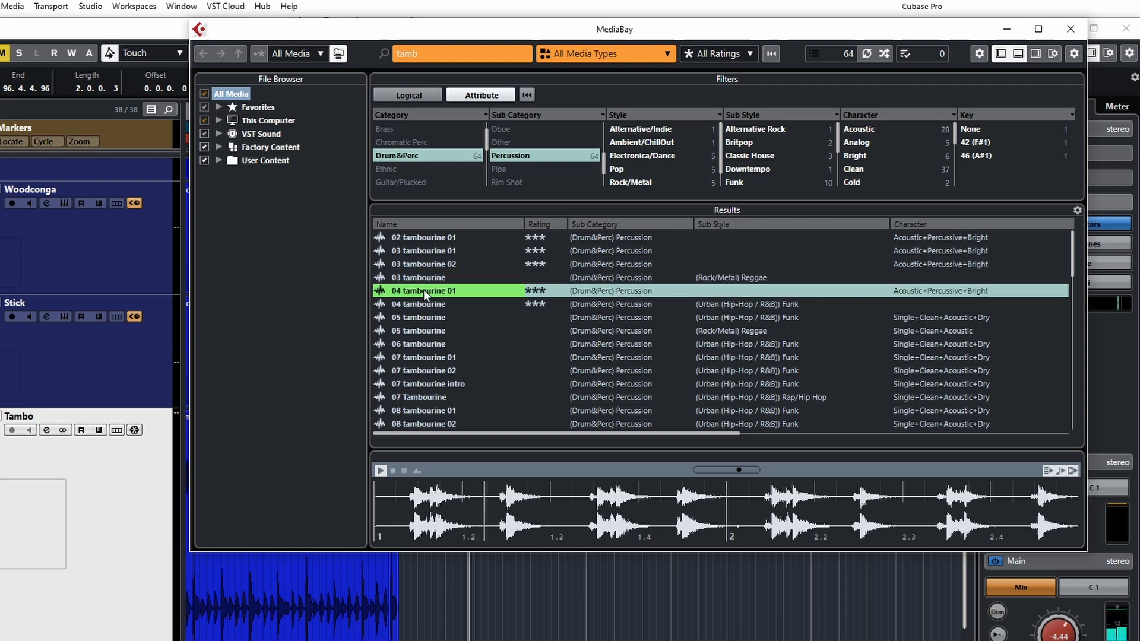
{"action": "left_click", "coordinate": [423, 305]}
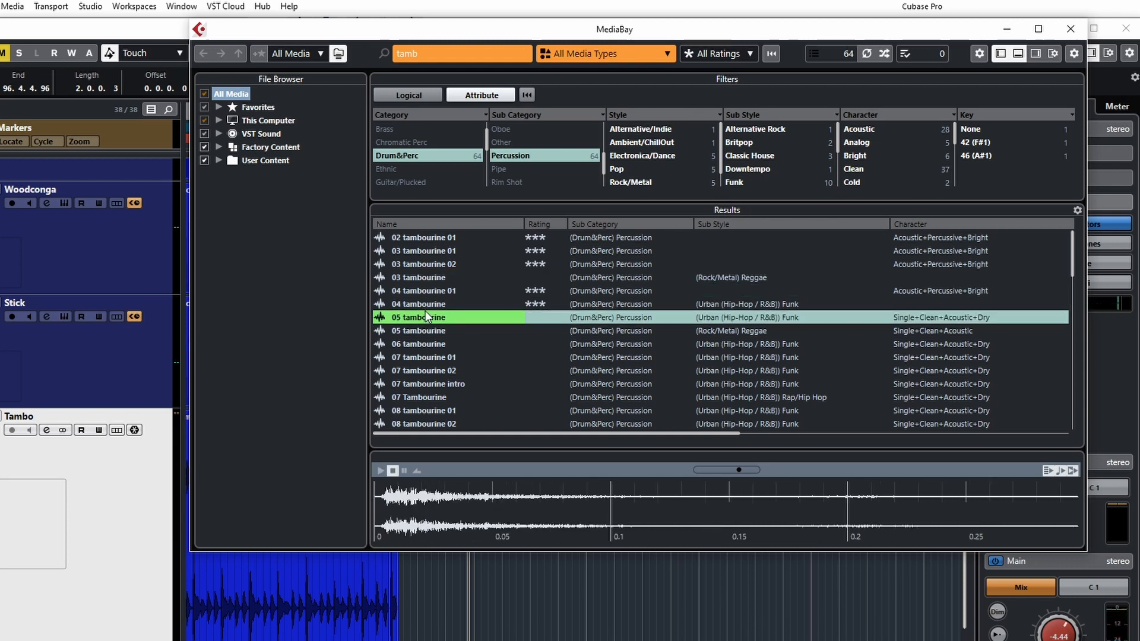
Audition the 07 and 08 tambourine samples, from 07 tambourine 01 to 08 tambourine 02
{"action": "left_click", "coordinate": [438, 358]}
{"action": "left_click", "coordinate": [442, 371]}
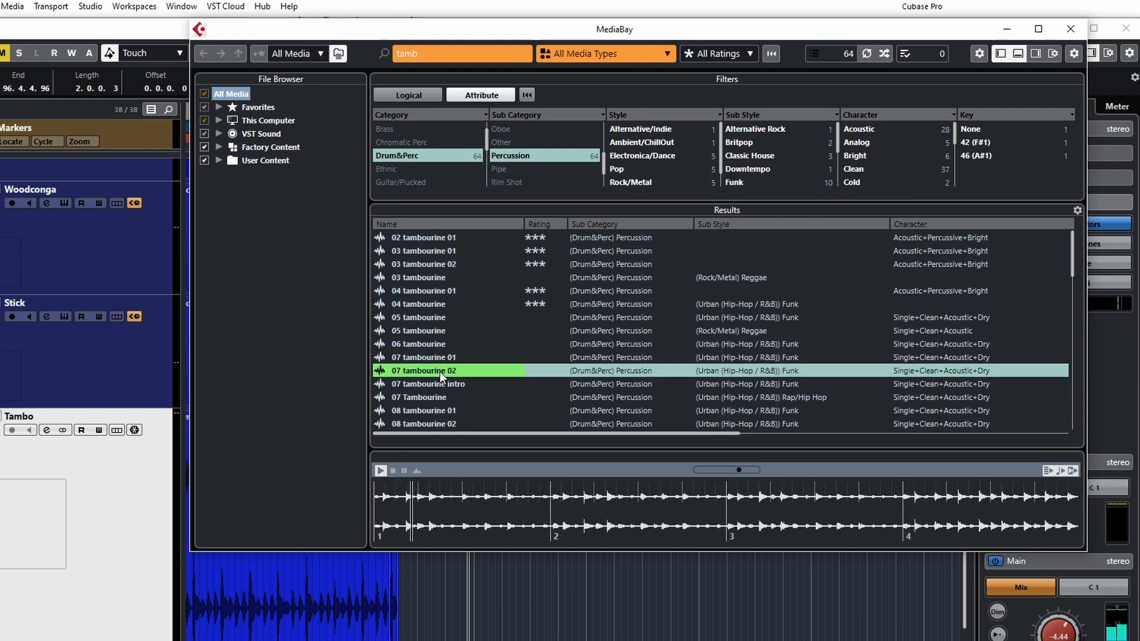
{"action": "left_click", "coordinate": [447, 384]}
{"action": "left_click", "coordinate": [439, 397]}
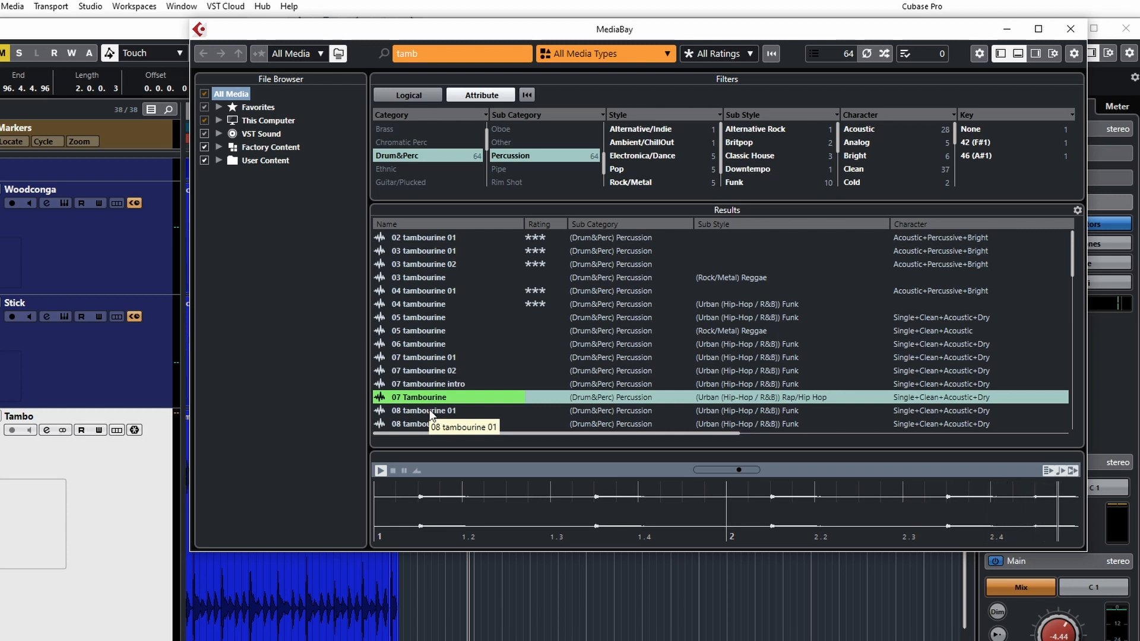
{"action": "left_click", "coordinate": [430, 410]}
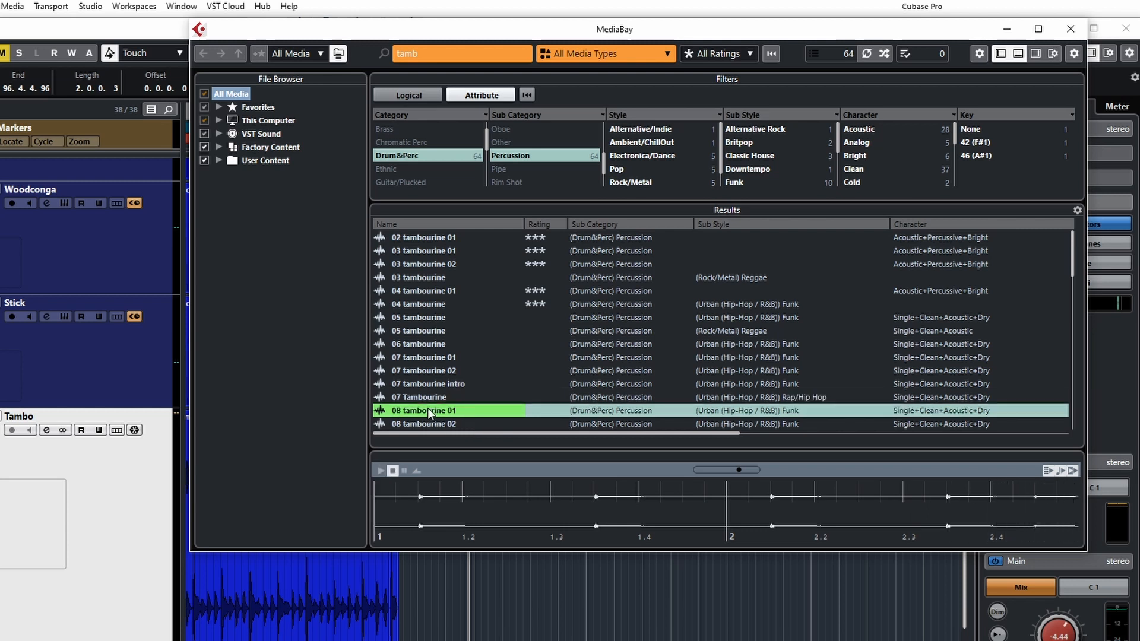
{"action": "left_click", "coordinate": [432, 424]}
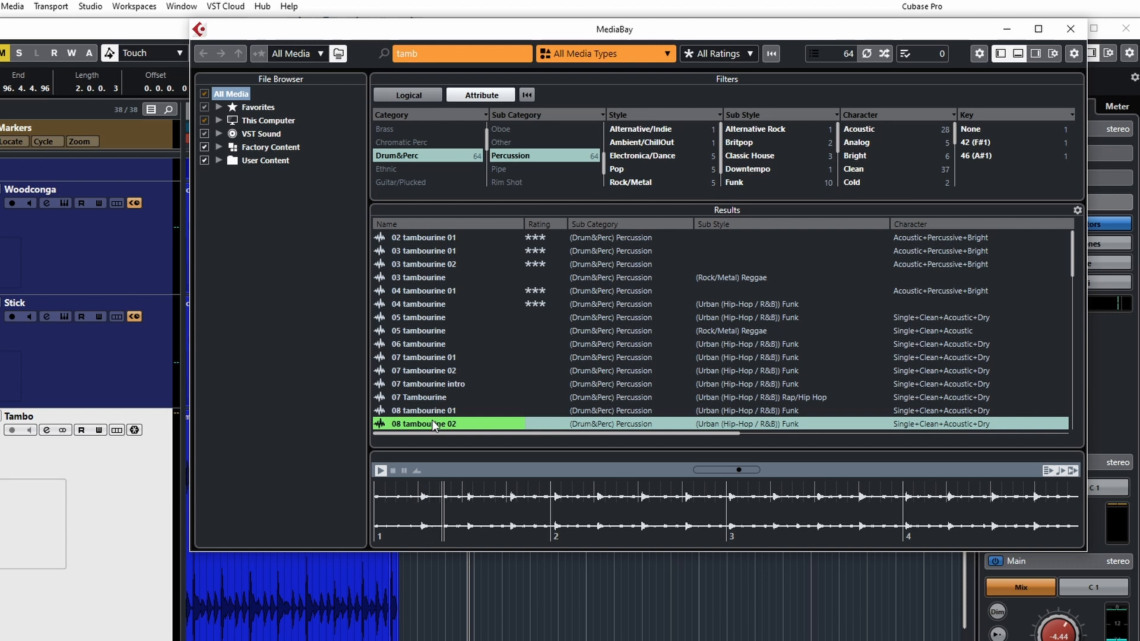
Audition the three-star 09 tambourine 01 single hit and place it on the Tambo track at 77.1.1.0
{"action": "scroll", "coordinate": [471, 380], "scroll_direction": "down", "scroll_amount": 3}
{"action": "left_click", "coordinate": [438, 323]}
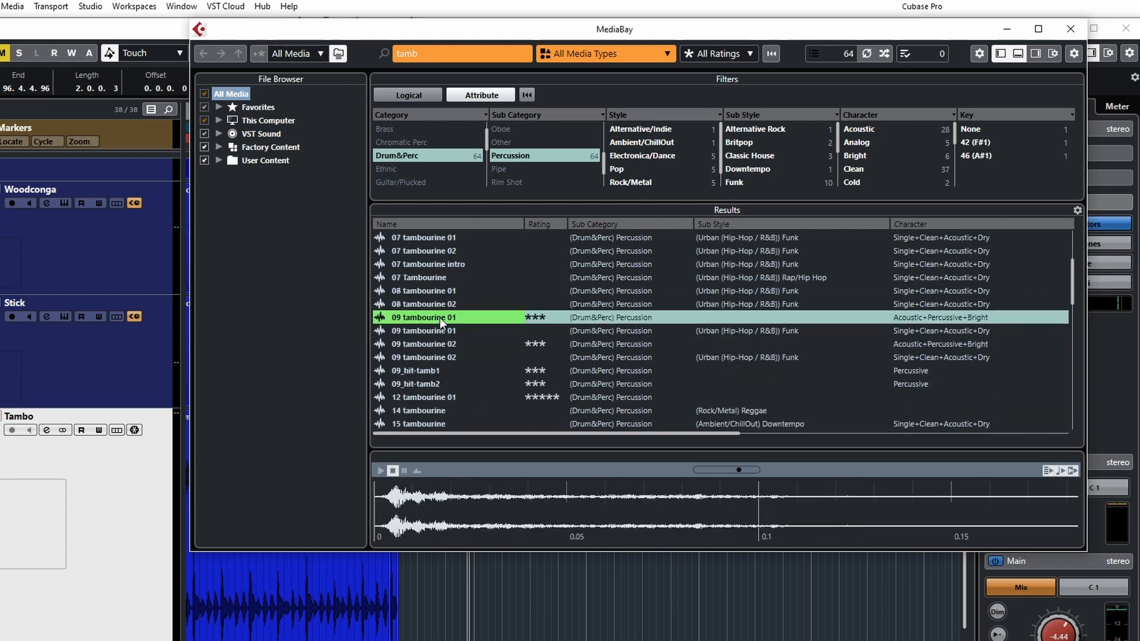
{"action": "left_click_drag", "start_coordinate": [594, 522], "coordinate": [476, 620]}
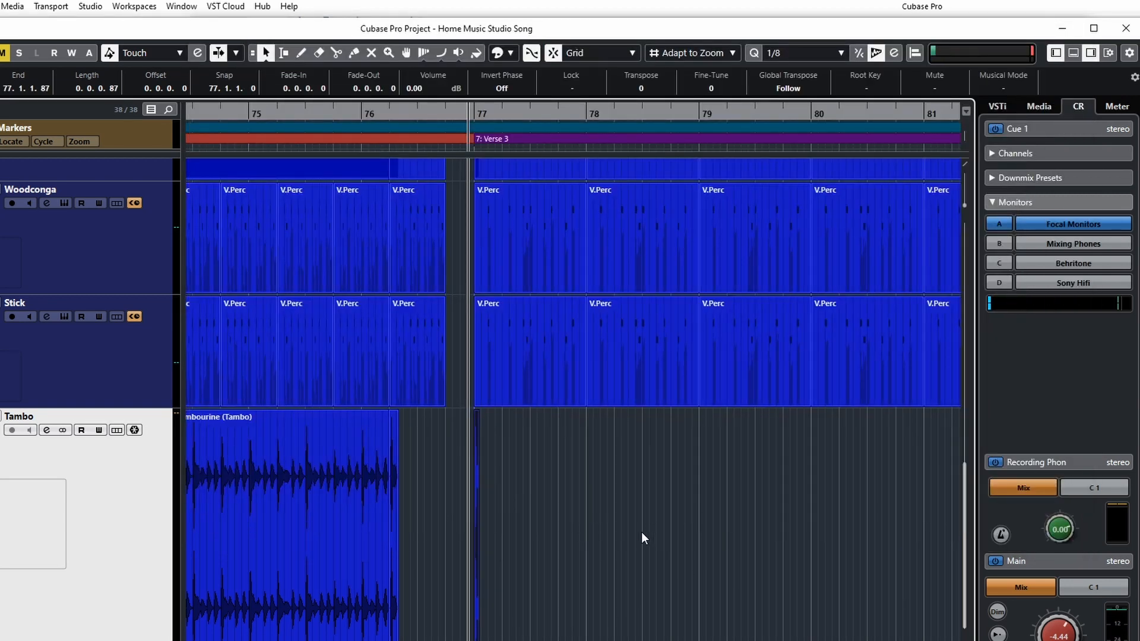
Copy the 09 tambourine 01 hit onto beats 77.2, 77.3, 77.4 and 78.1 of the Tambo track
{"action": "scroll", "coordinate": [576, 522], "scroll_direction": "up", "scroll_amount": 7}
{"action": "scroll", "coordinate": [534, 561], "scroll_direction": "left", "scroll_amount": 7}
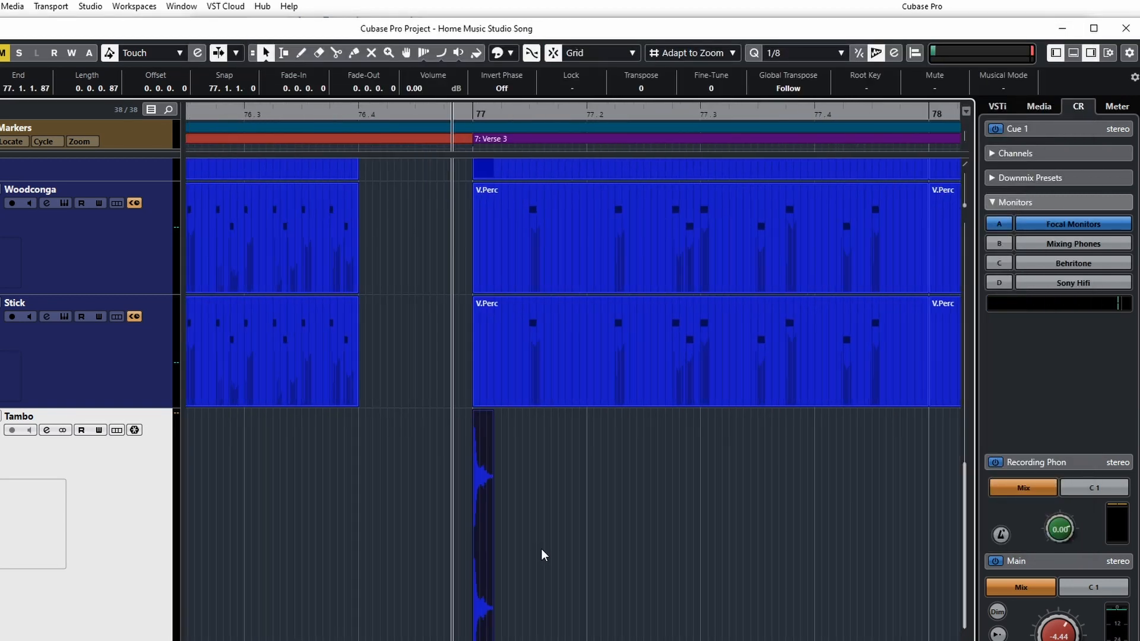
{"action": "scroll", "coordinate": [579, 555], "scroll_direction": "up", "scroll_amount": 3}
{"action": "scroll", "coordinate": [600, 606], "scroll_direction": "down", "scroll_amount": 6}
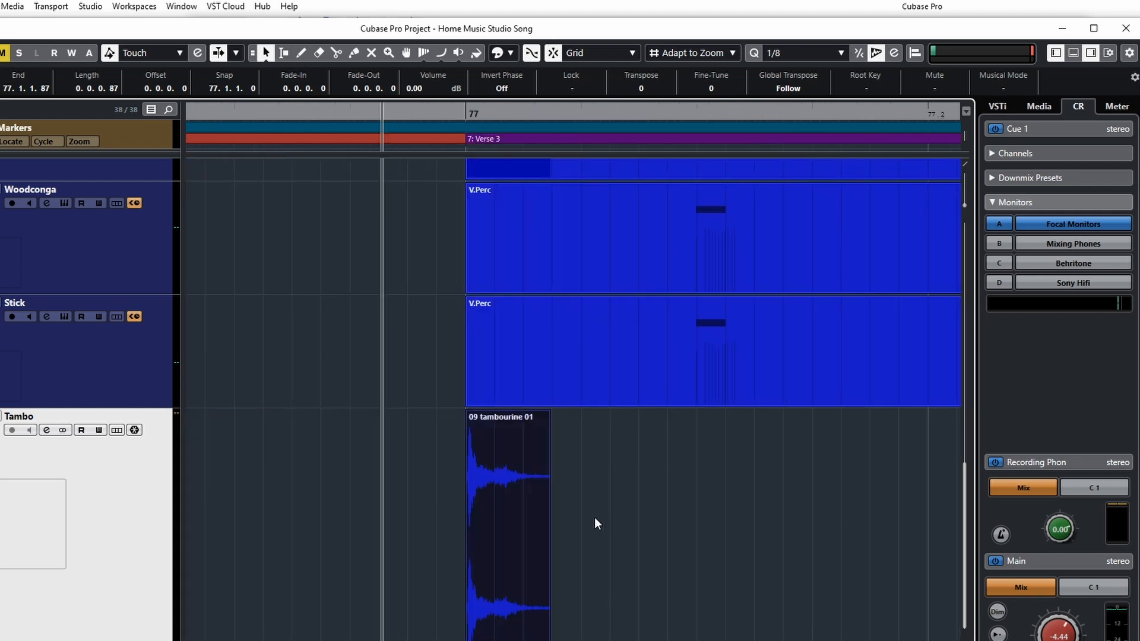
{"action": "scroll", "coordinate": [673, 634], "scroll_direction": "up", "scroll_amount": 6}
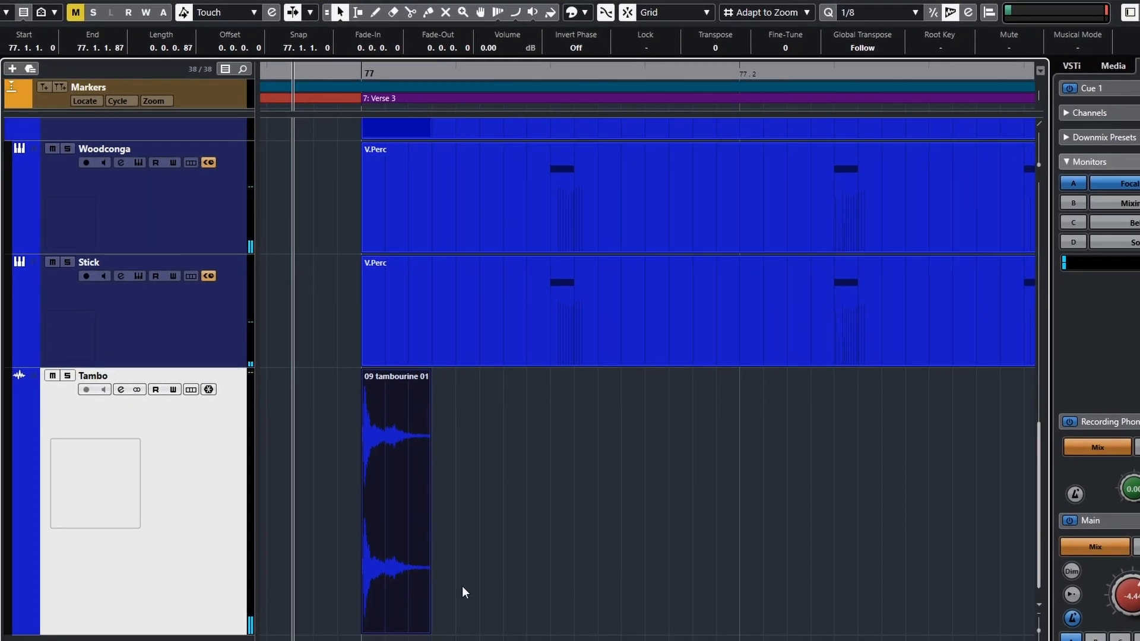
{"action": "left_click_drag", "start_coordinate": [395, 605], "coordinate": [948, 611]}
{"action": "scroll", "coordinate": [781, 607], "scroll_direction": "down", "scroll_amount": 3}
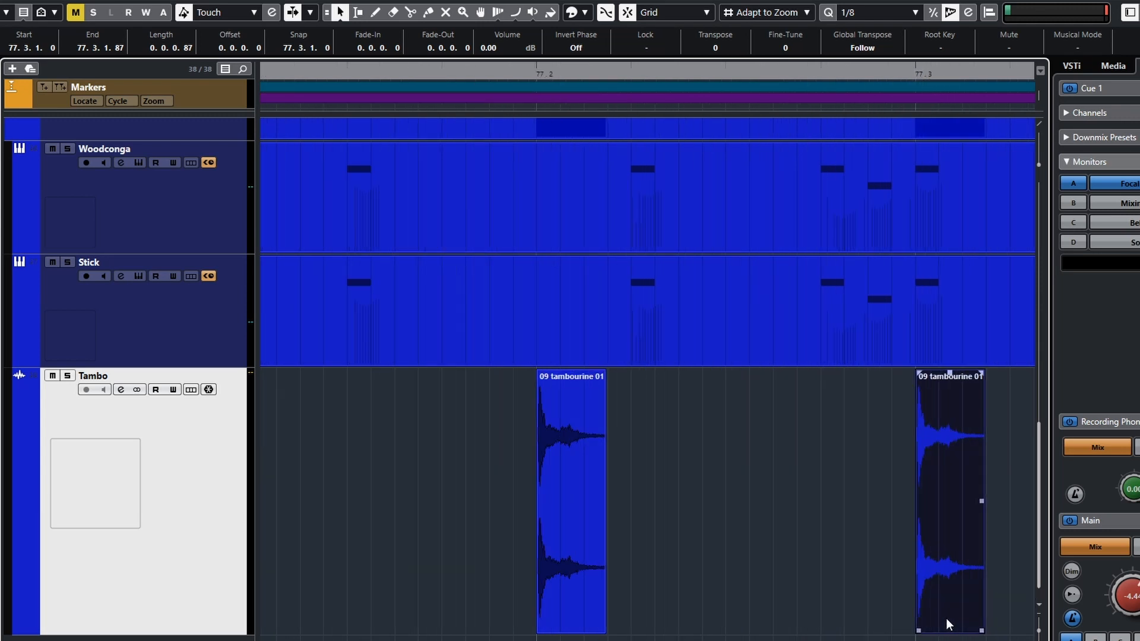
{"action": "scroll", "coordinate": [946, 619], "scroll_direction": "right", "scroll_amount": 5}
{"action": "left_click_drag", "start_coordinate": [641, 600], "coordinate": [980, 609]}
{"action": "scroll", "coordinate": [895, 614], "scroll_direction": "down", "scroll_amount": 2}
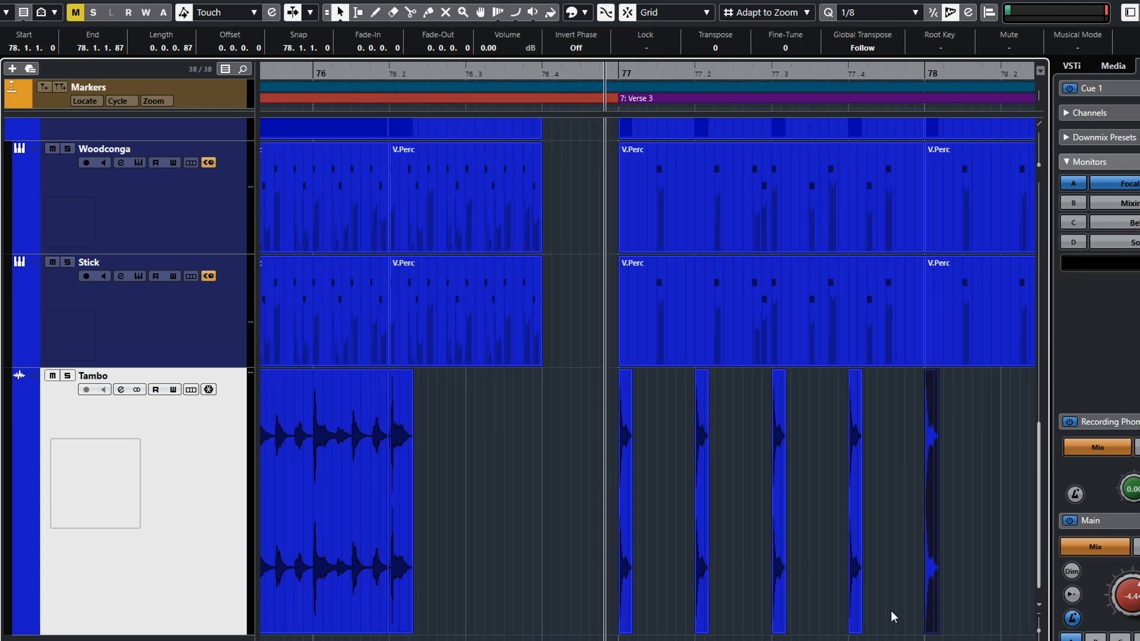
Play the start of Verse 3 to hear the single tambourine hits against the percussion
{"action": "key", "text": "space"}
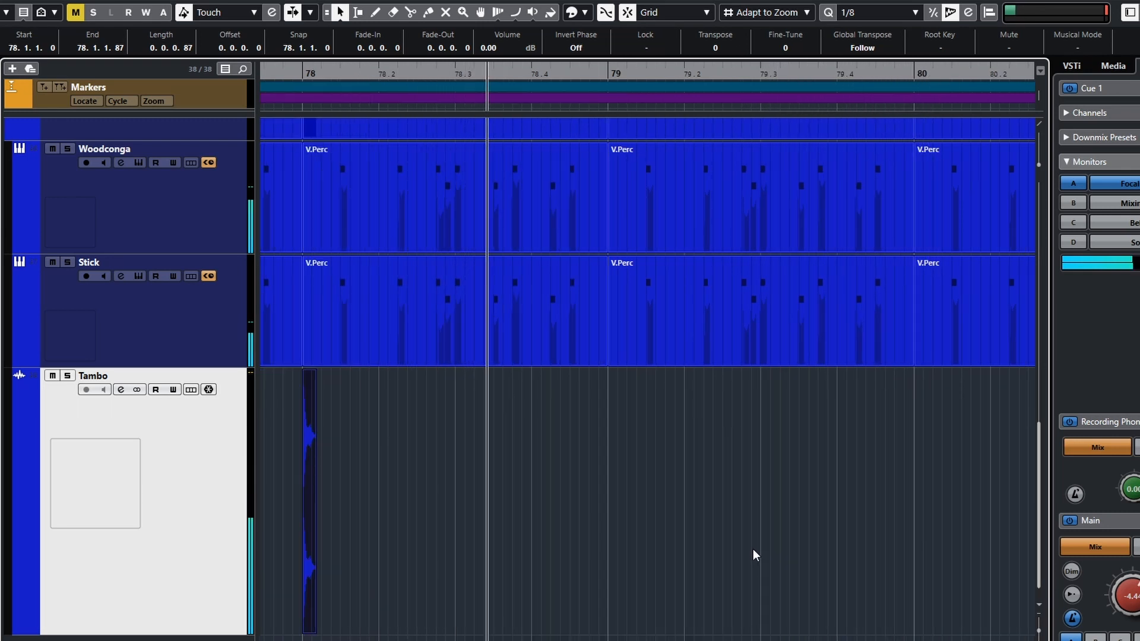
{"action": "key", "text": "space"}
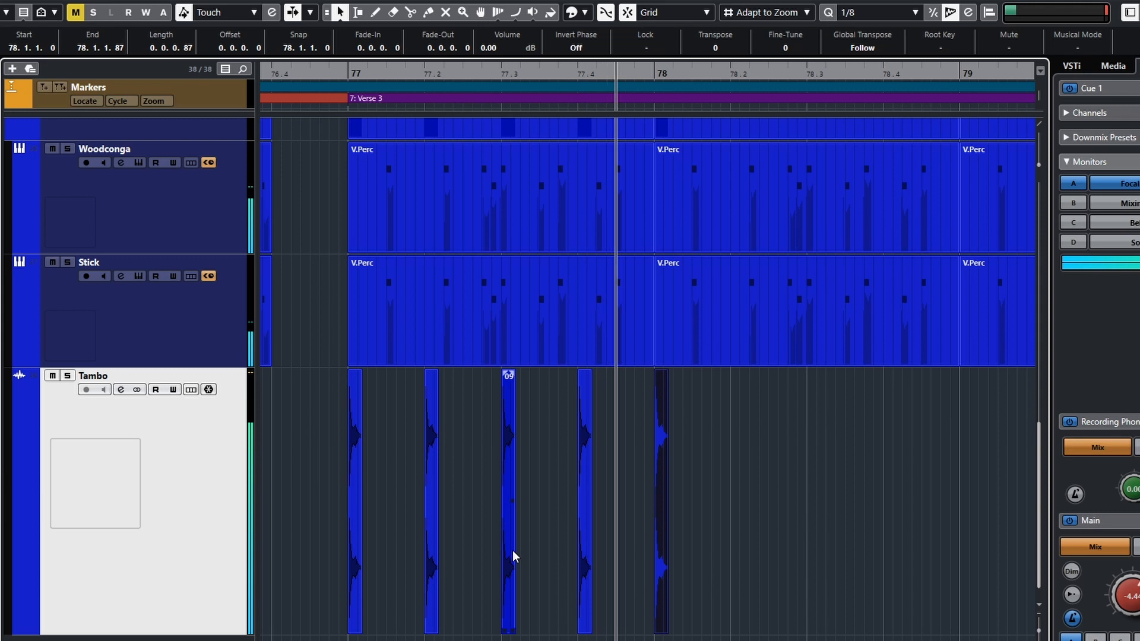
{"action": "key", "text": "space"}
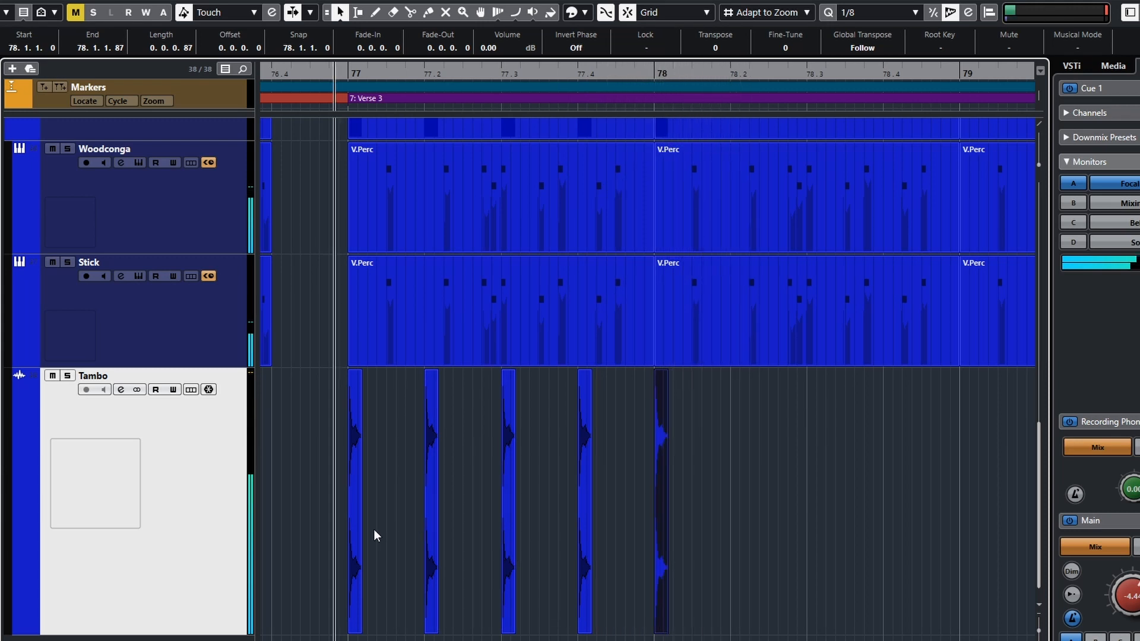
Mute the first tambourine hit of Verse 3 at 77.1.1.0
{"action": "left_click", "coordinate": [357, 545]}
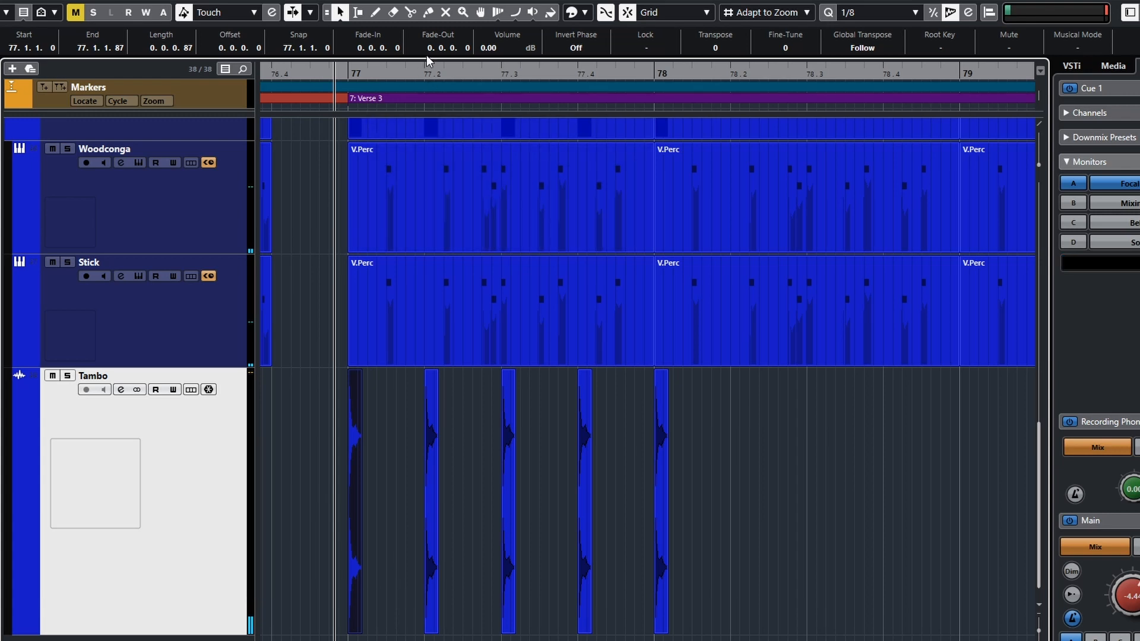
{"action": "left_click", "coordinate": [445, 11]}
{"action": "left_click", "coordinate": [355, 496]}
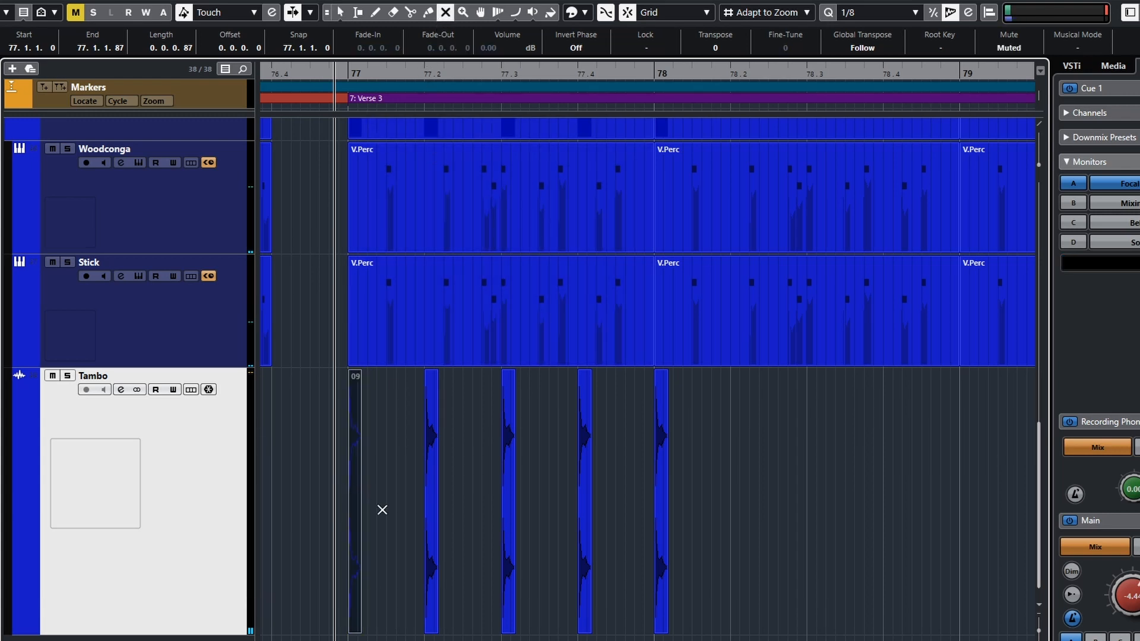
Mute the tambourine hits at 77.3 and 78.1 and play the start of Verse 3 with the remaining hits
{"action": "left_click", "coordinate": [507, 513]}
{"action": "left_click", "coordinate": [660, 526]}
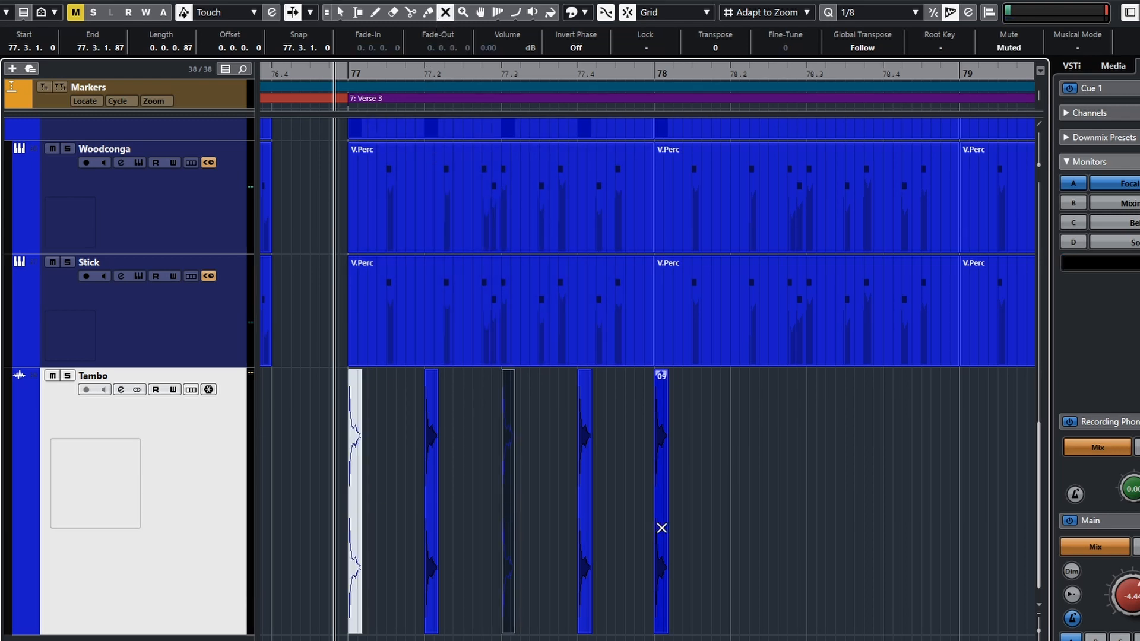
{"action": "key", "text": "space"}
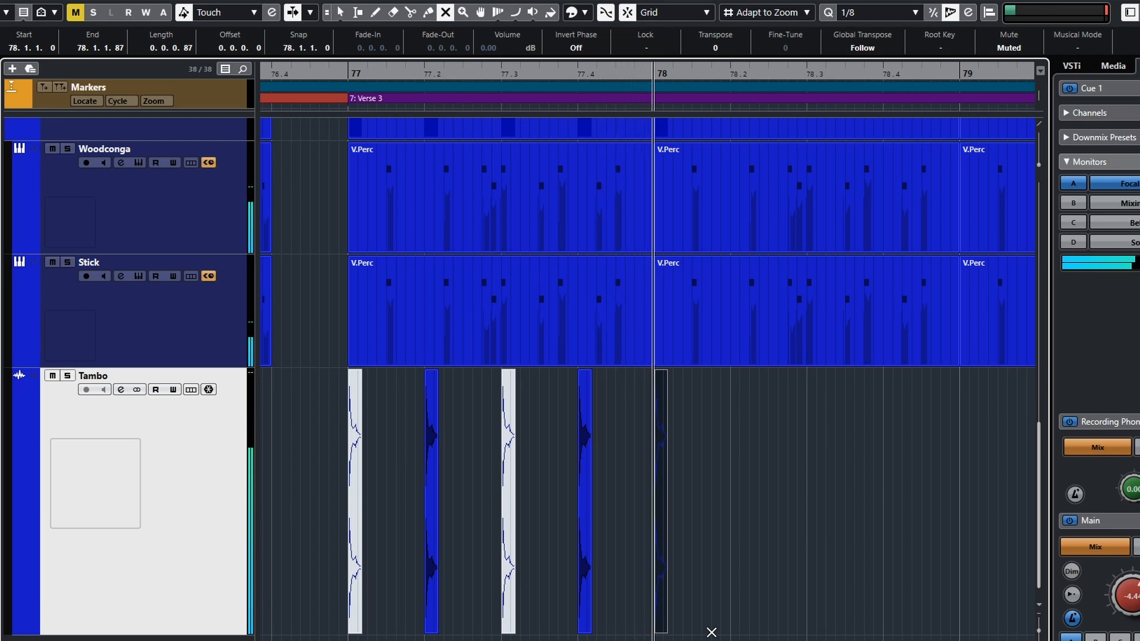
{"action": "key", "text": "space"}
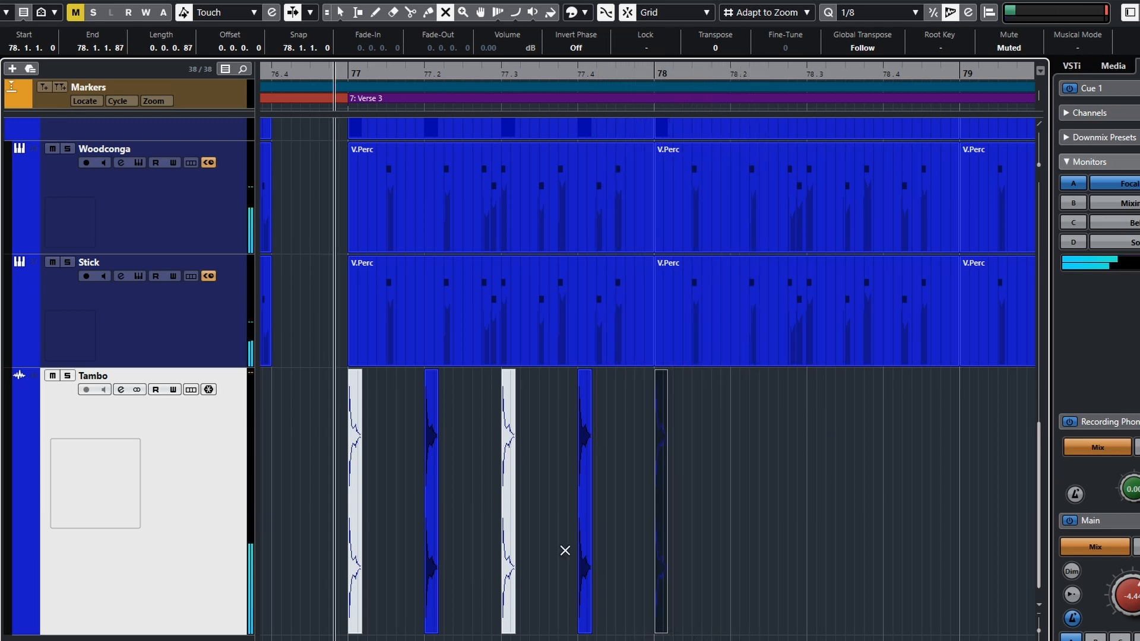
Unmute the tambourine hits at 77.1, 77.3 and 78.1 on the Tambo track
{"action": "left_click", "coordinate": [355, 565]}
{"action": "left_click", "coordinate": [508, 560]}
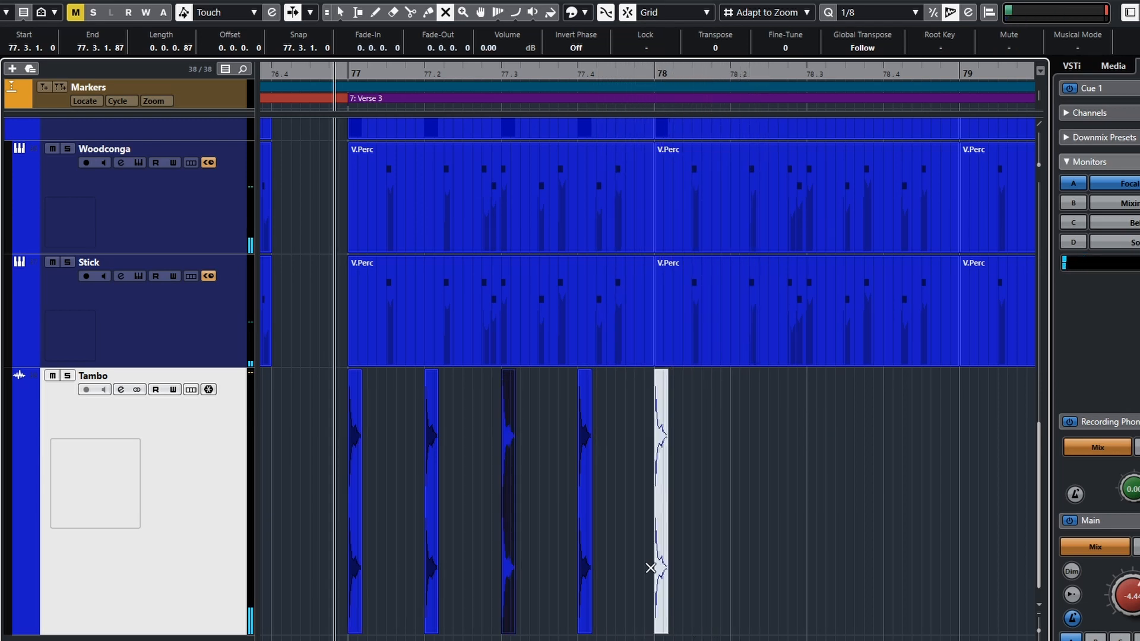
{"action": "left_click", "coordinate": [661, 568]}
Move the tambourine hit at 77.1 to 78.2, the one at 78.1 to 78.4 and the one at 77.3 to 79.2
{"action": "left_click", "coordinate": [338, 19]}
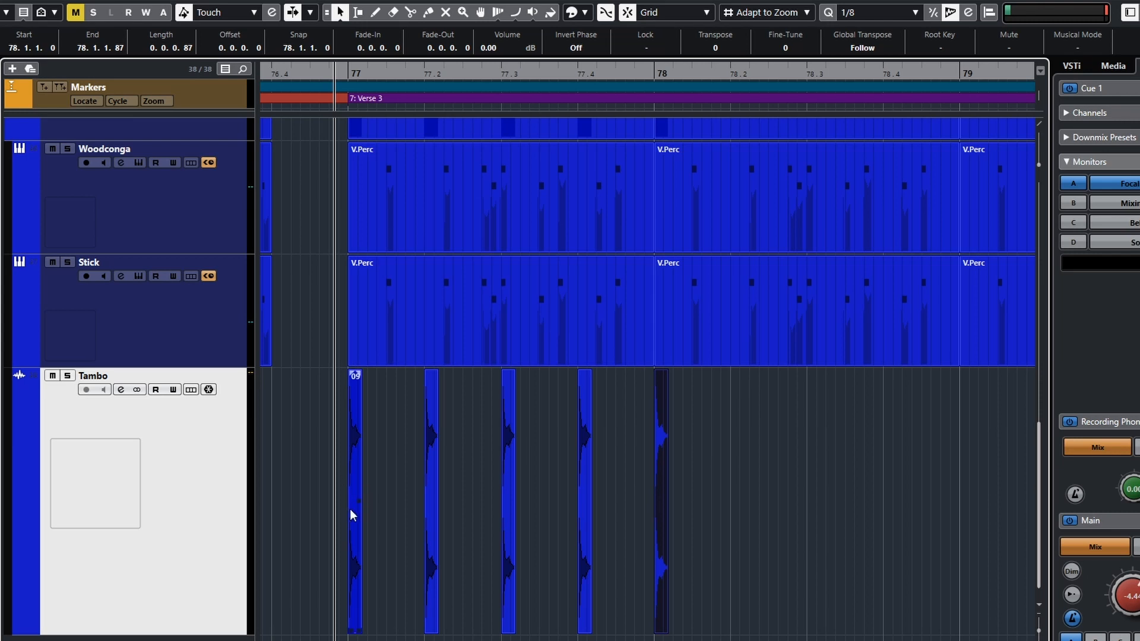
{"action": "left_click_drag", "start_coordinate": [355, 517], "coordinate": [740, 501]}
{"action": "left_click_drag", "start_coordinate": [664, 517], "coordinate": [894, 516]}
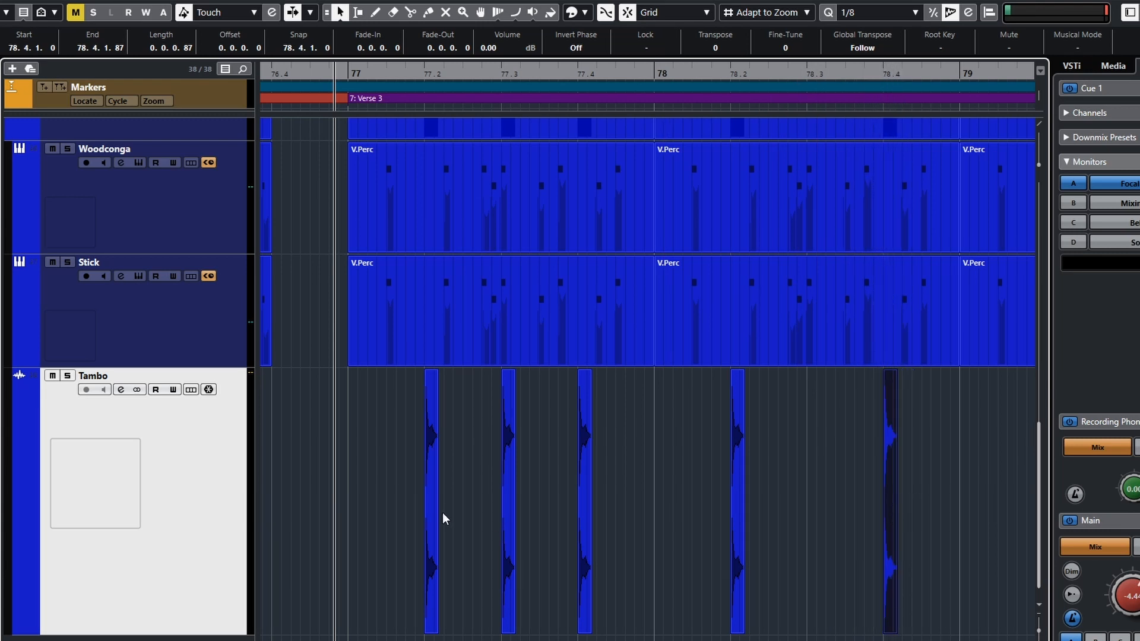
{"action": "key", "text": "space"}
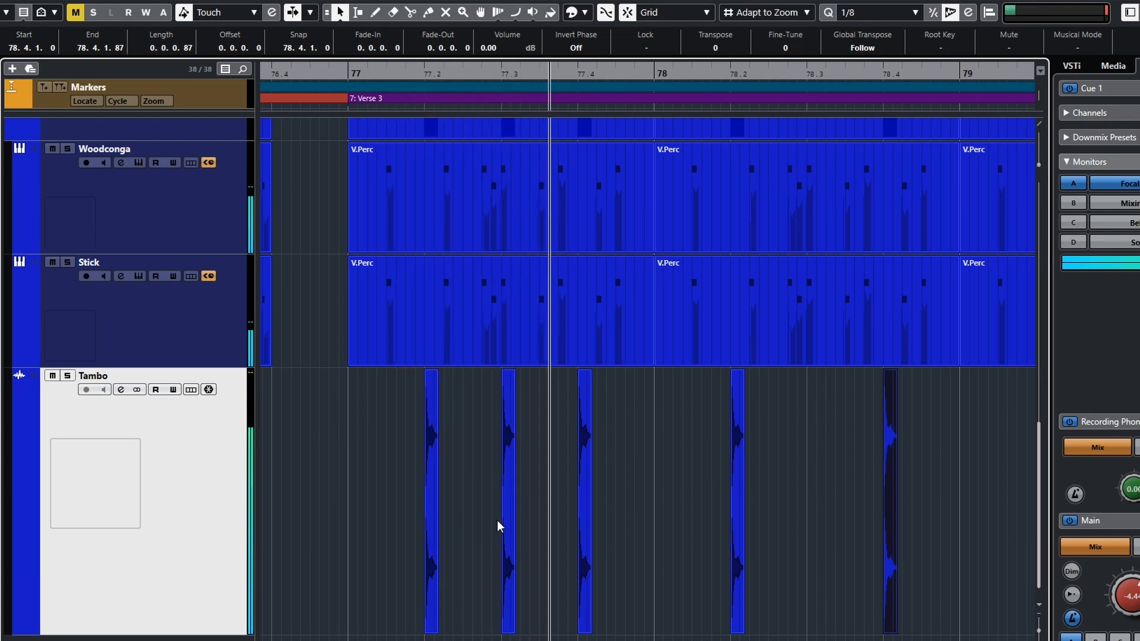
{"action": "left_click_drag", "start_coordinate": [511, 519], "coordinate": [689, 516]}
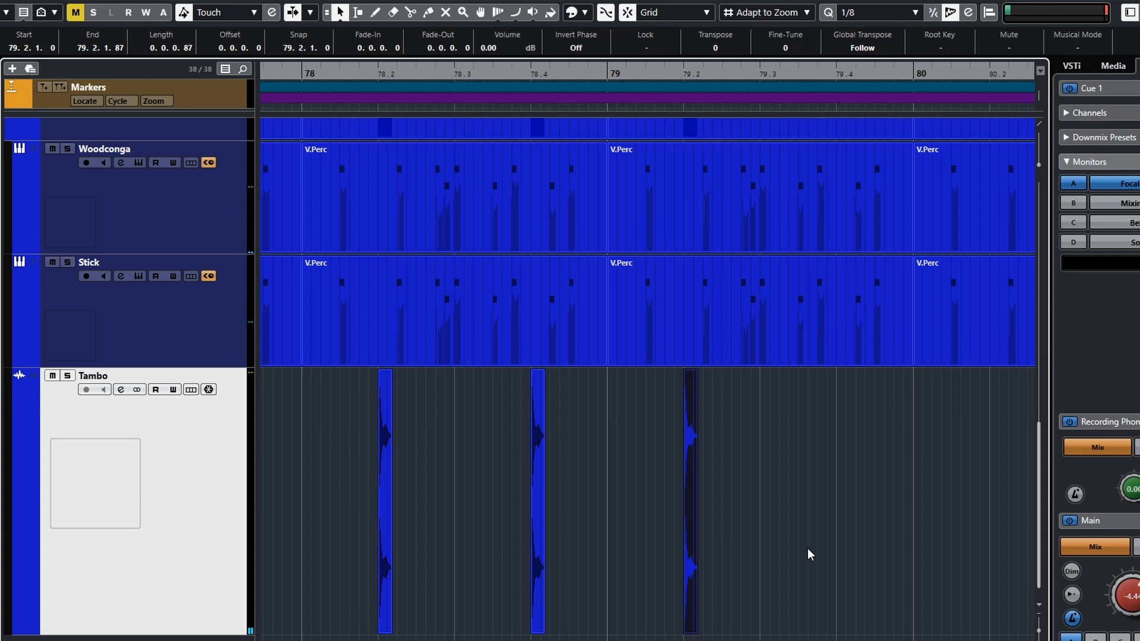
Add a tambourine hit at 79.4 and copy the six hits from 77.2 to 79.4 so the copies start at 80.2
{"action": "scroll", "coordinate": [807, 547], "scroll_direction": "left", "scroll_amount": 3}
{"action": "scroll", "coordinate": [808, 553], "scroll_direction": "left", "scroll_amount": 2}
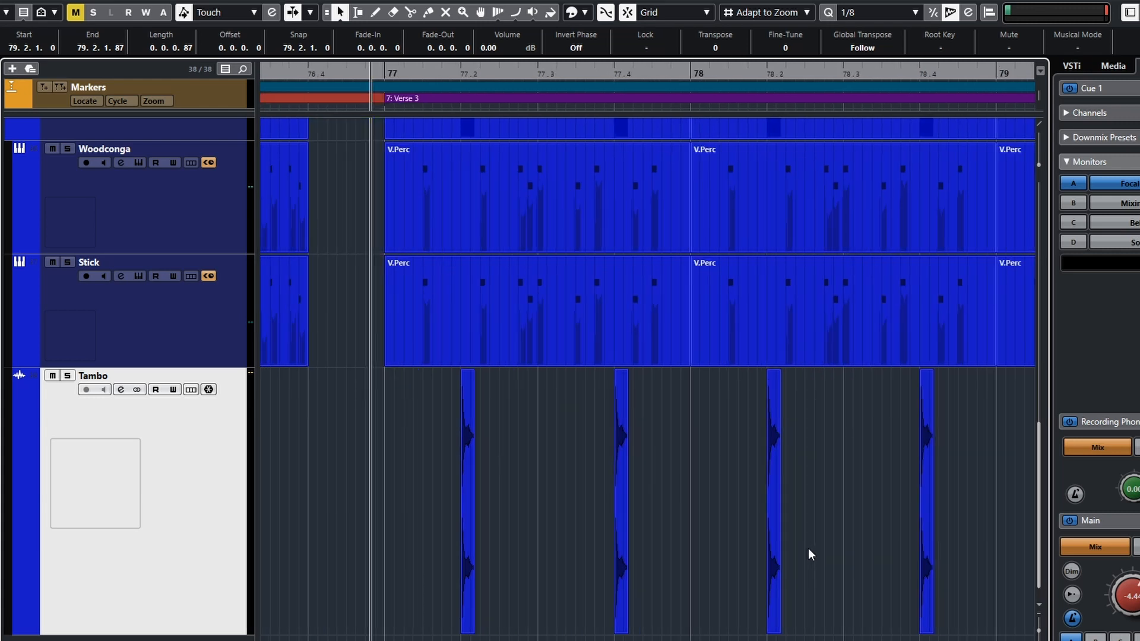
{"action": "scroll", "coordinate": [808, 547], "scroll_direction": "right", "scroll_amount": 2}
{"action": "scroll", "coordinate": [808, 547], "scroll_direction": "left", "scroll_amount": 1}
{"action": "scroll", "coordinate": [806, 545], "scroll_direction": "up", "scroll_amount": 1}
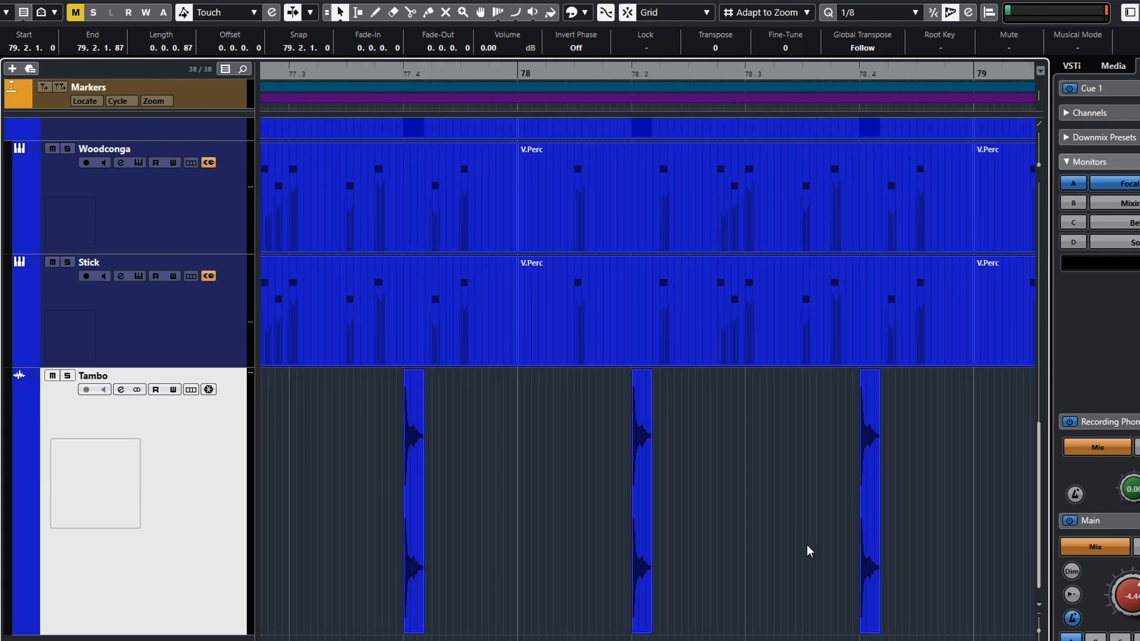
{"action": "scroll", "coordinate": [807, 544], "scroll_direction": "down", "scroll_amount": 3}
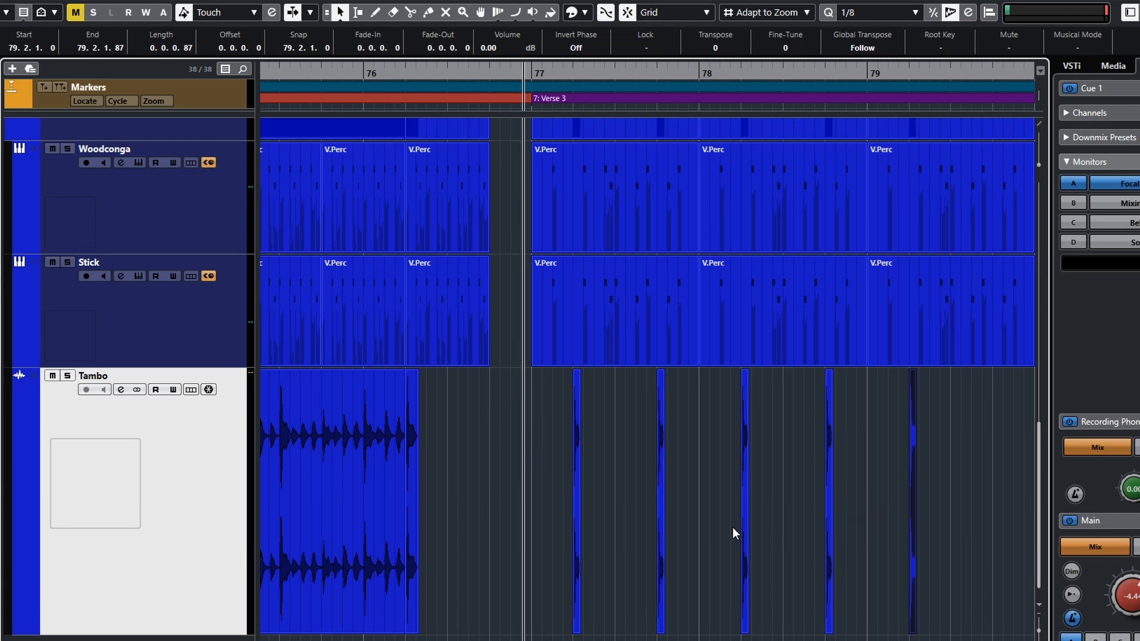
{"action": "scroll", "coordinate": [733, 528], "scroll_direction": "right", "scroll_amount": 2}
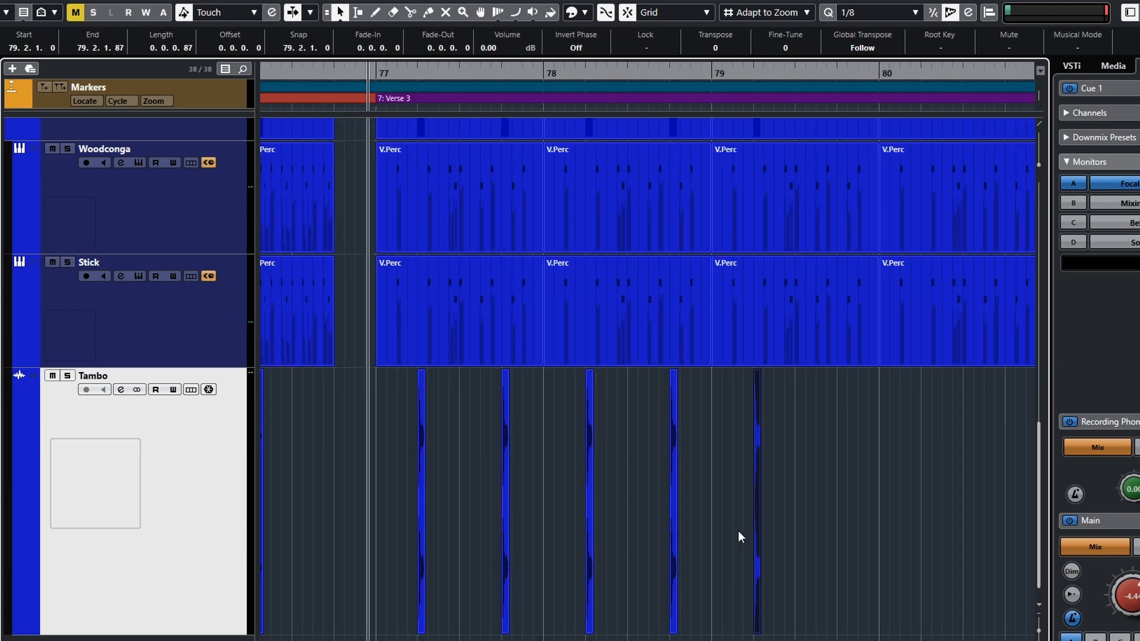
{"action": "scroll", "coordinate": [738, 531], "scroll_direction": "right", "scroll_amount": 1}
{"action": "left_click_drag", "start_coordinate": [682, 556], "coordinate": [853, 536]}
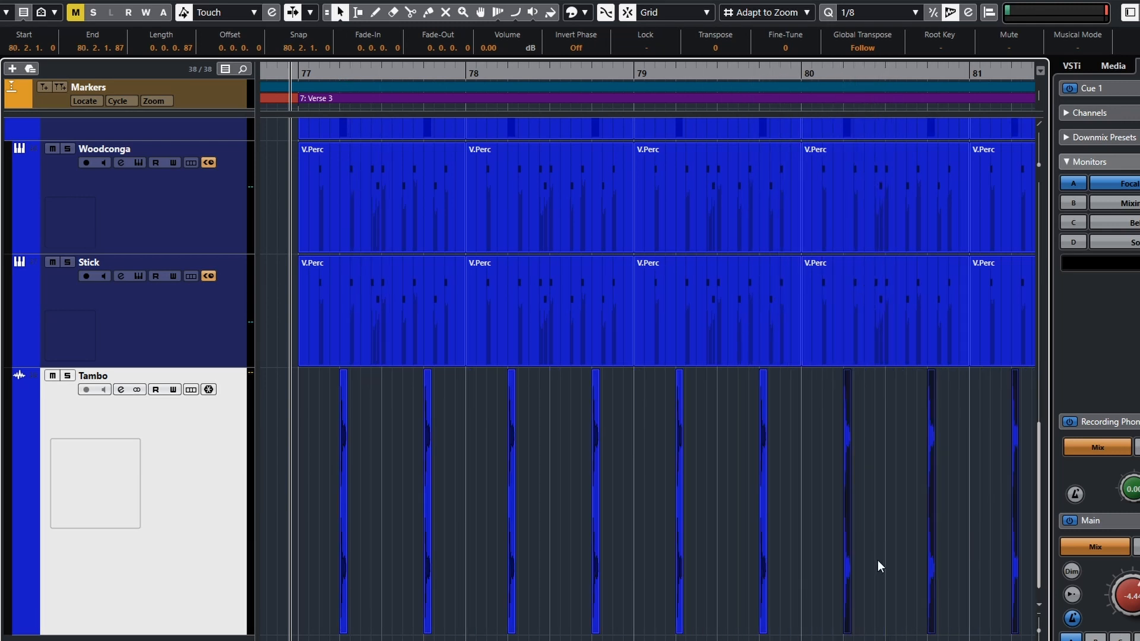
Copy the six tambourine hits from 80.2 to 82.4 so the copies start at 83.2
{"action": "key", "text": "g"}
{"action": "key", "text": "g"}
{"action": "key", "text": "g"}
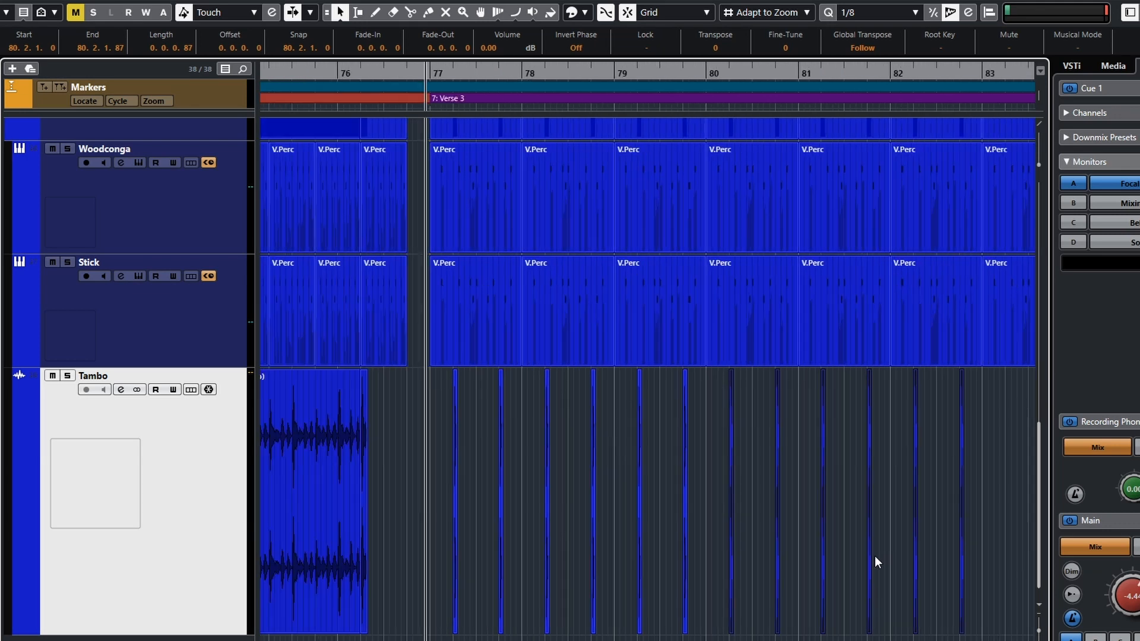
{"action": "scroll", "coordinate": [875, 555], "scroll_direction": "right", "scroll_amount": 5}
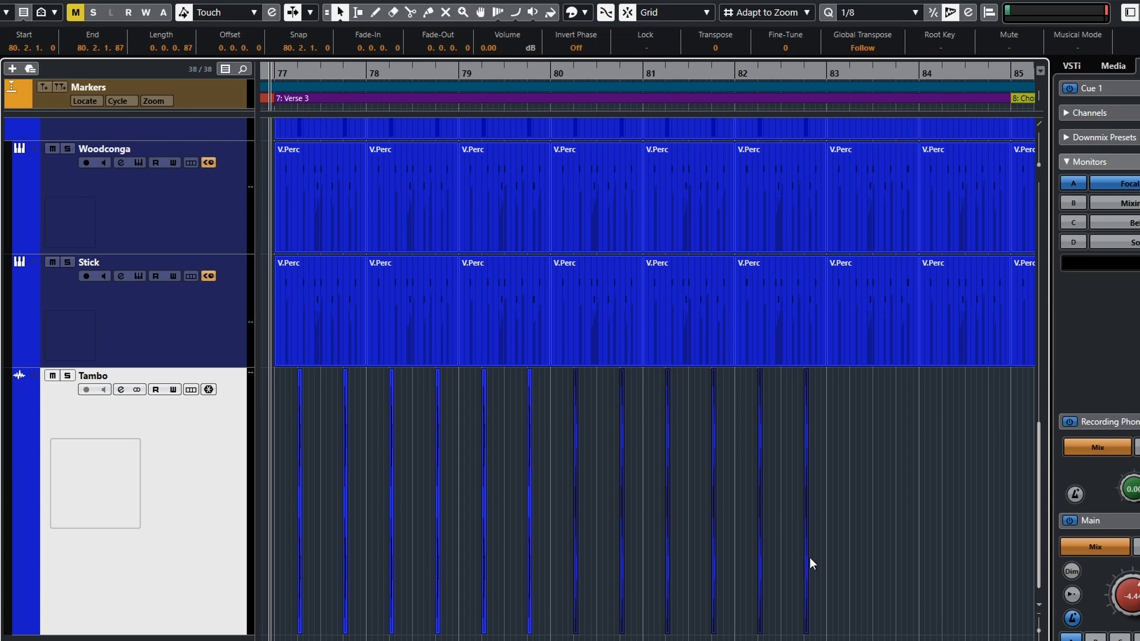
{"action": "key", "text": "h"}
{"action": "key", "text": "h"}
{"action": "left_click_drag", "start_coordinate": [785, 572], "coordinate": [991, 543]}
{"action": "left_click_drag", "start_coordinate": [744, 550], "coordinate": [926, 554]}
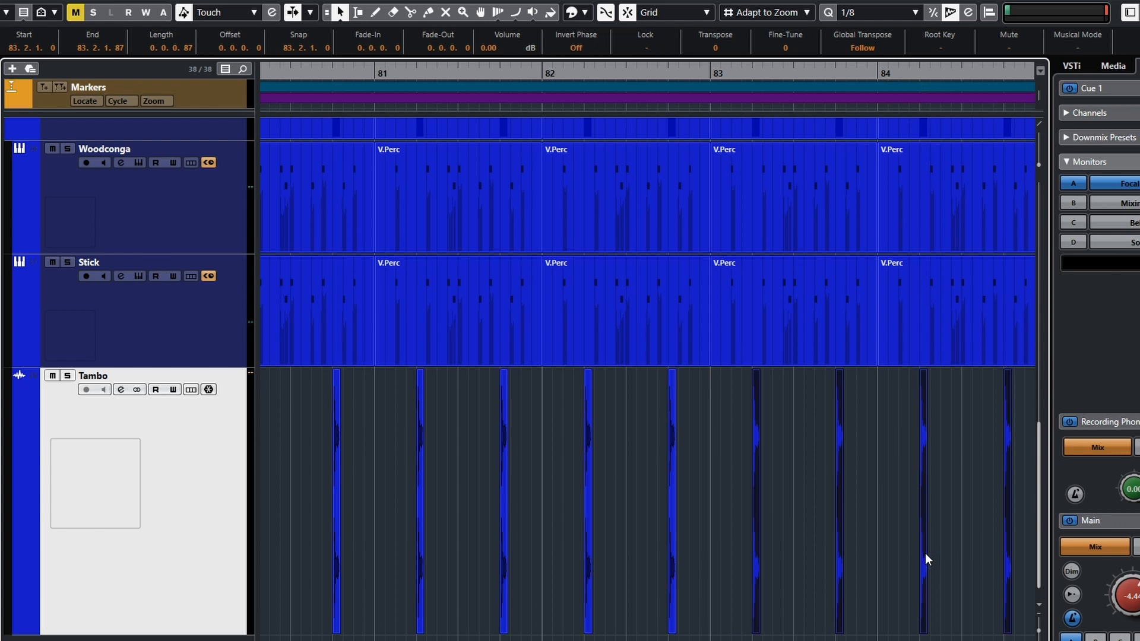
Play from the end of the Bridge through Verse 3 into Chorus 3 to hear the tambourine hits, with the view following the playback
{"action": "scroll", "coordinate": [758, 548], "scroll_direction": "right", "scroll_amount": 8}
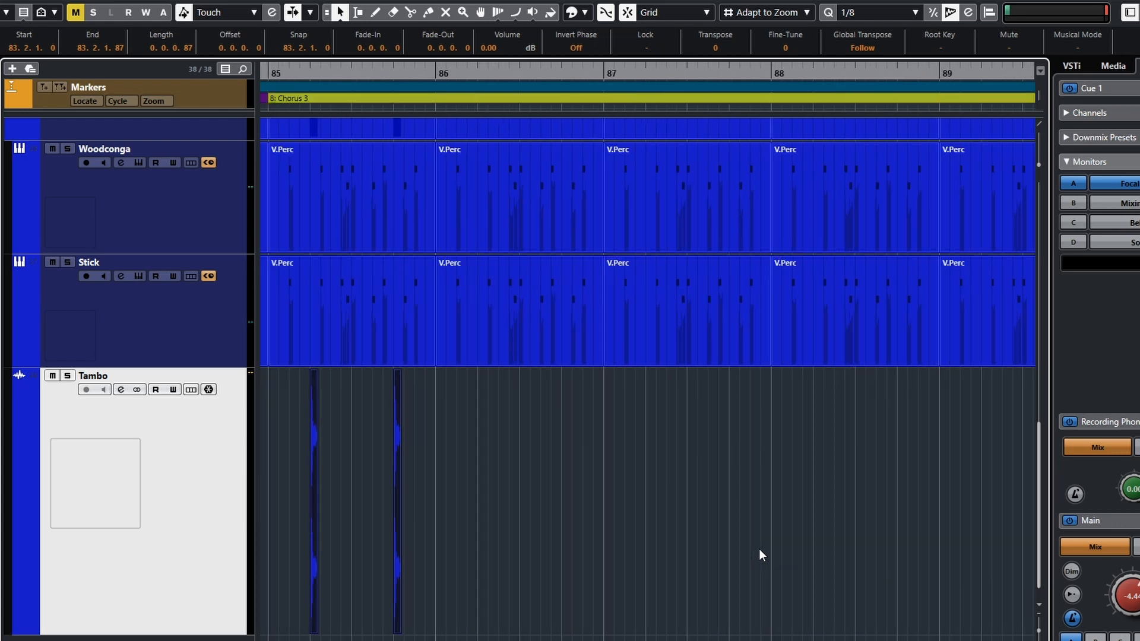
{"action": "scroll", "coordinate": [761, 547], "scroll_direction": "left", "scroll_amount": 8}
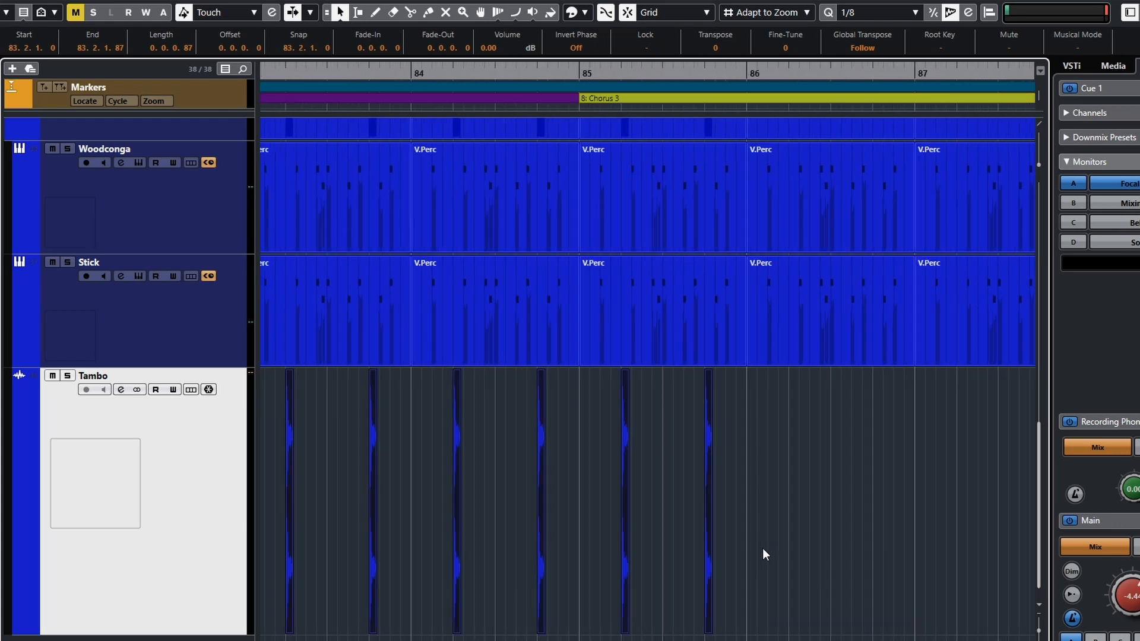
{"action": "scroll", "coordinate": [767, 555], "scroll_direction": "left", "scroll_amount": 9}
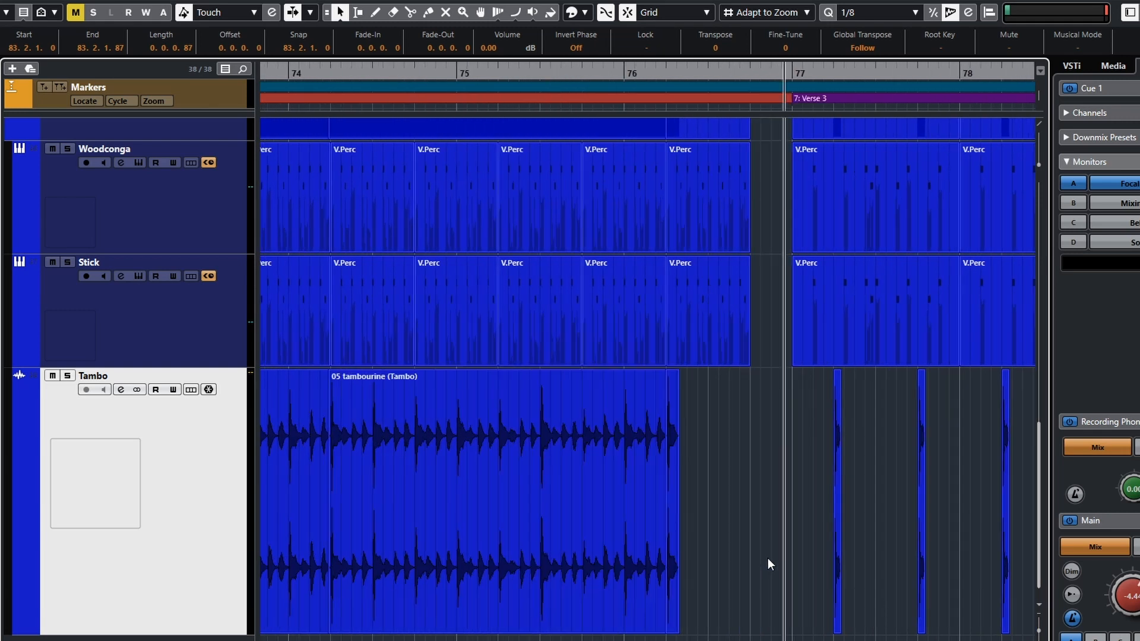
{"action": "scroll", "coordinate": [767, 558], "scroll_direction": "right", "scroll_amount": 1}
{"action": "left_click", "coordinate": [650, 556]}
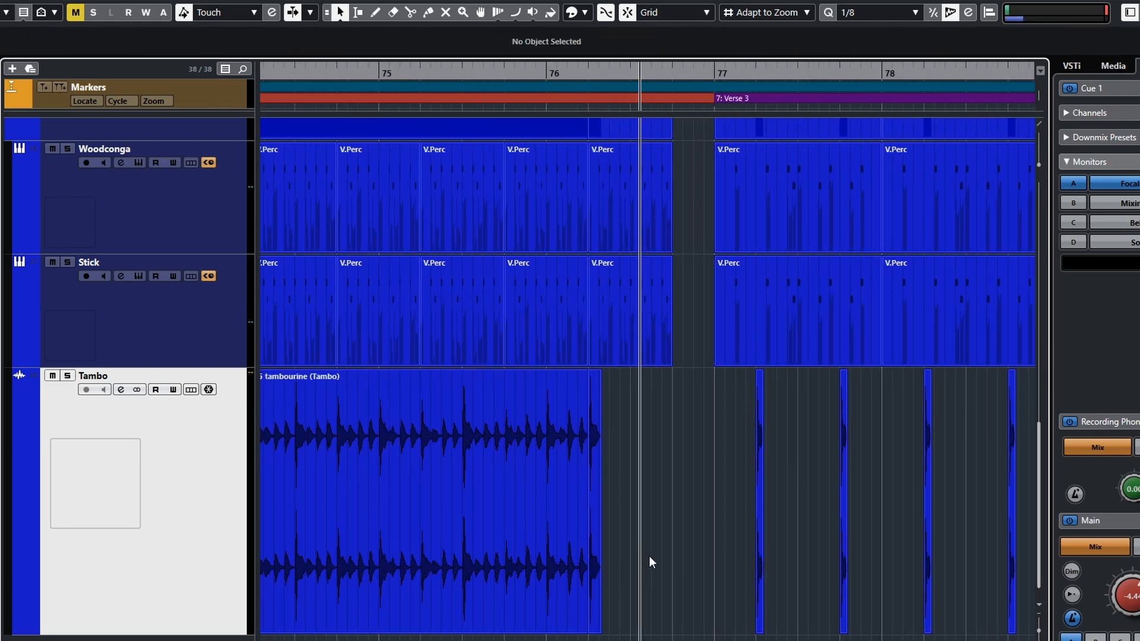
{"action": "key", "text": "space"}
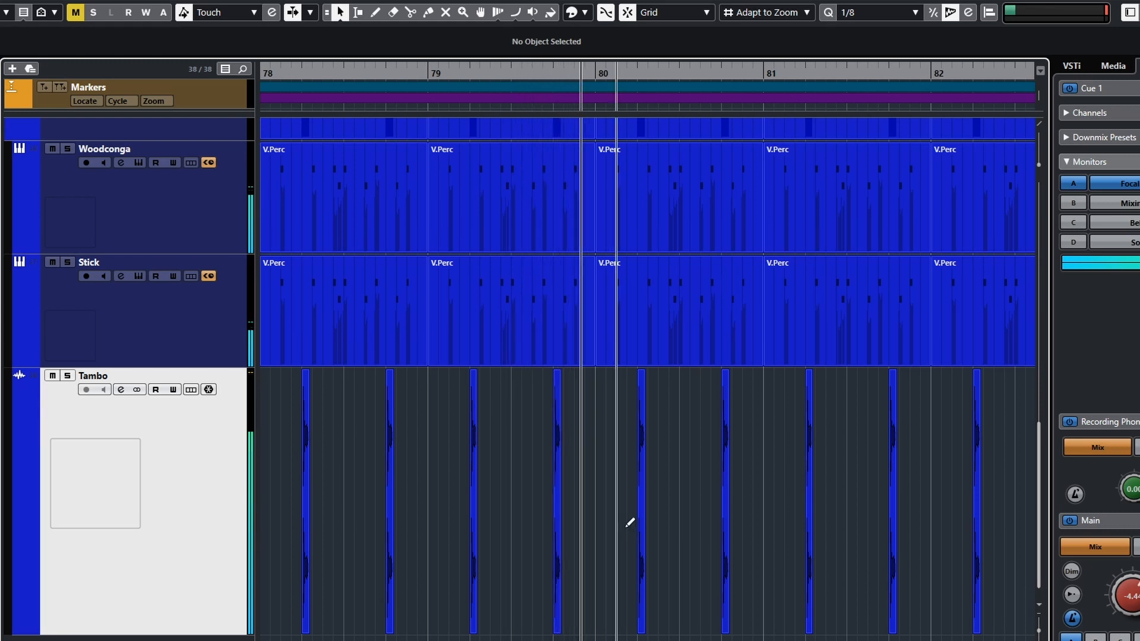
{"action": "key", "text": "alt+Up"}
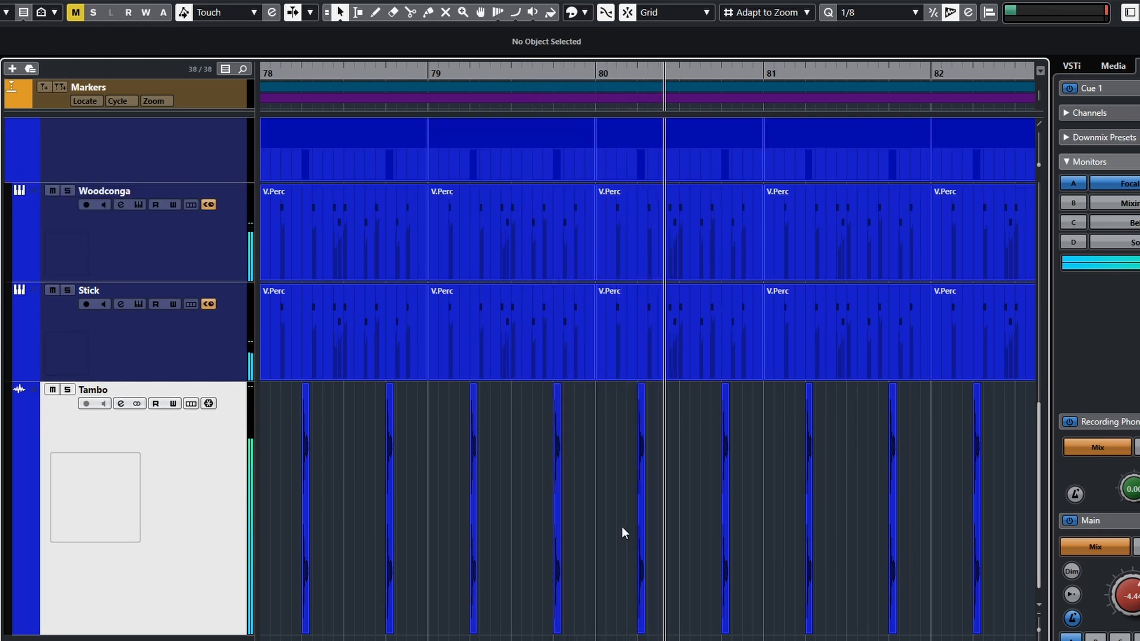
{"action": "scroll", "coordinate": [622, 527], "scroll_direction": "up", "scroll_amount": 3}
{"action": "scroll", "coordinate": [622, 527], "scroll_direction": "down", "scroll_amount": 3}
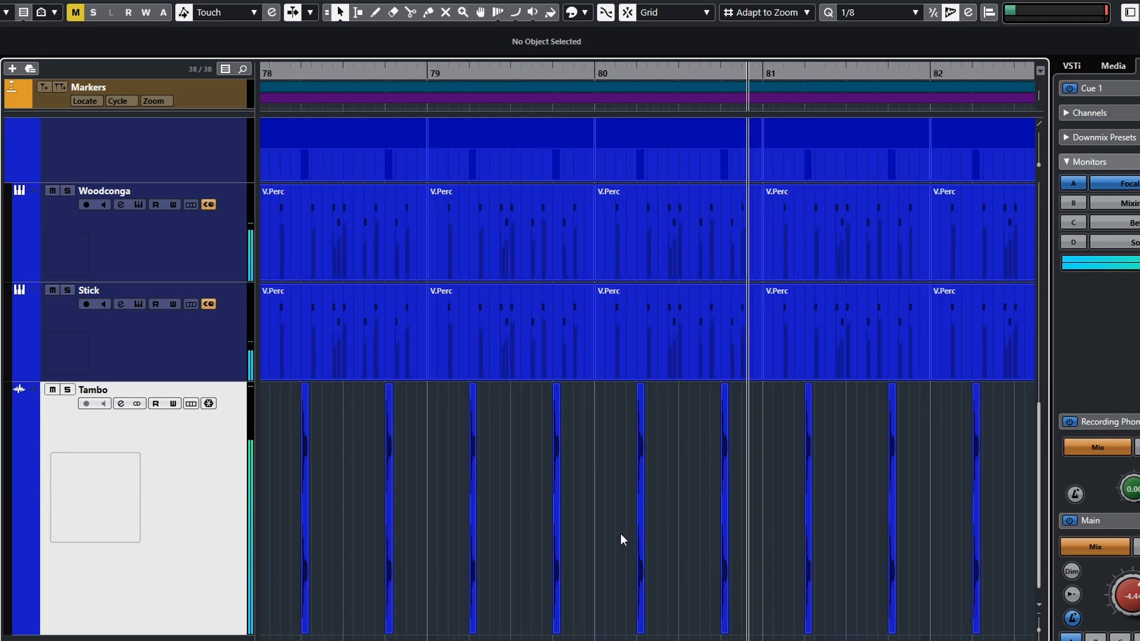
{"action": "key", "text": "f"}
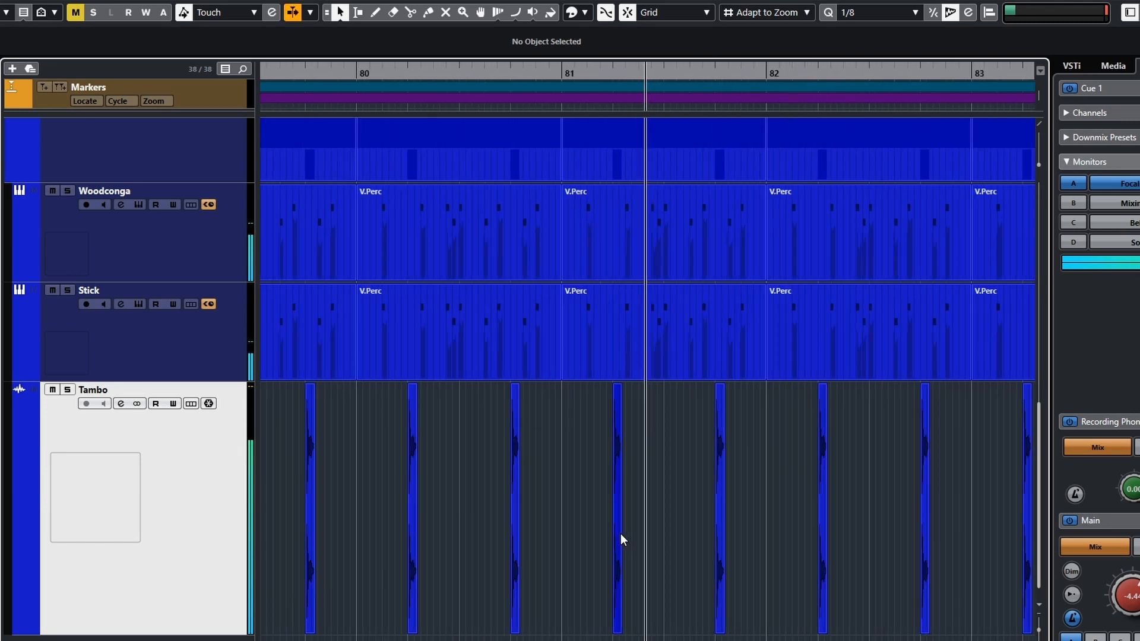
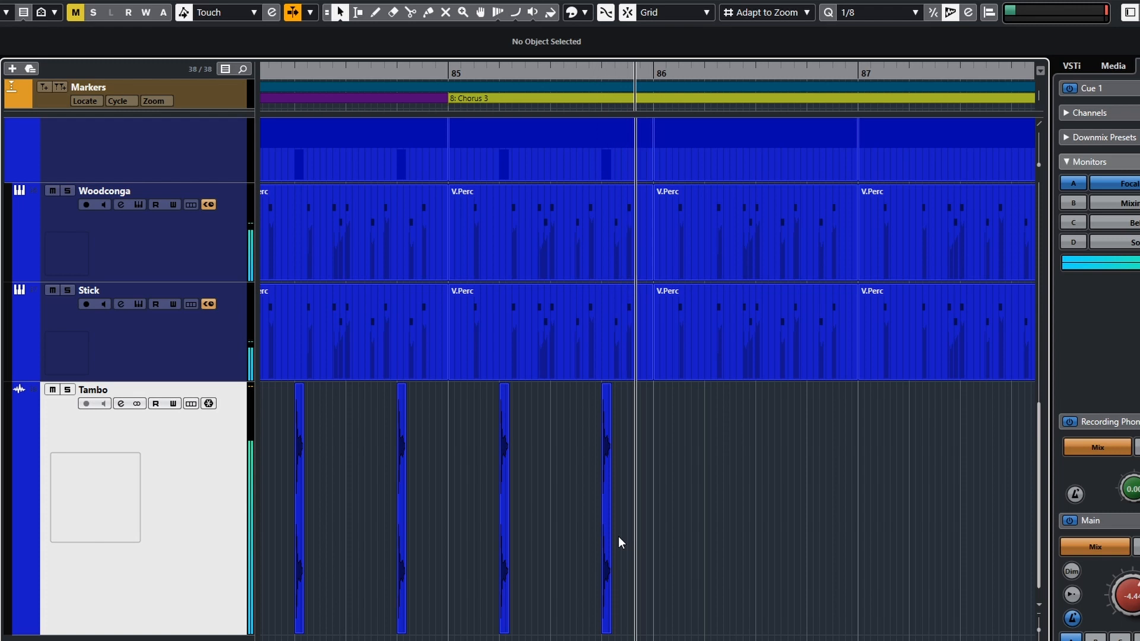
{"action": "key", "text": "space"}
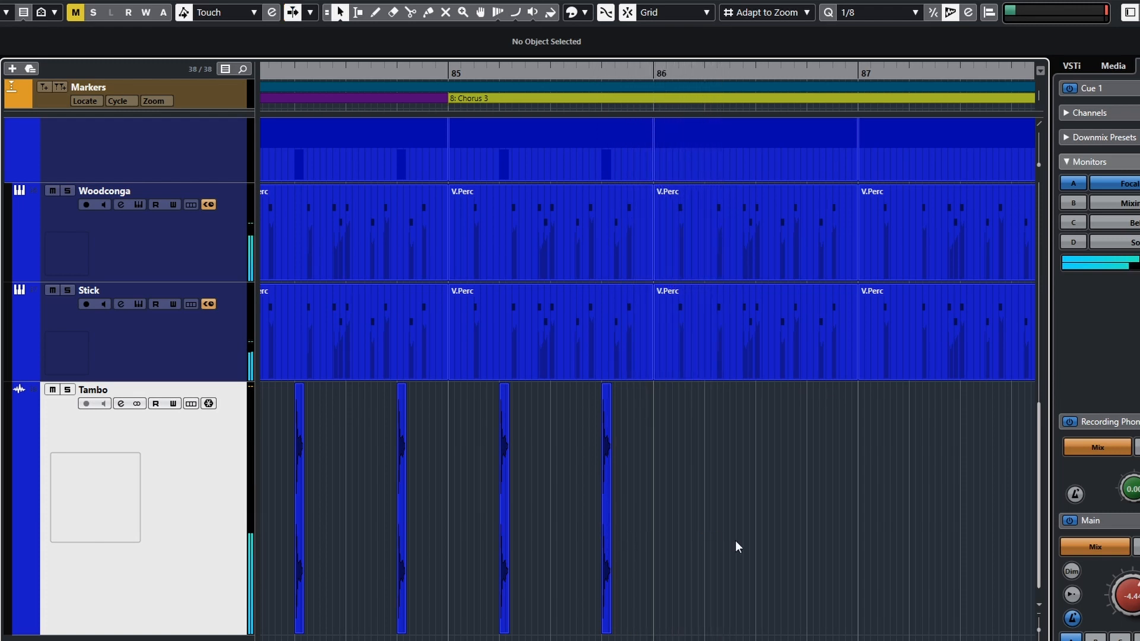
Copy the six tambourine hits from 83.2 to 85.4 further into Chorus 3 so the copies start at 86.2
{"action": "scroll", "coordinate": [720, 542], "scroll_direction": "down", "scroll_amount": 5}
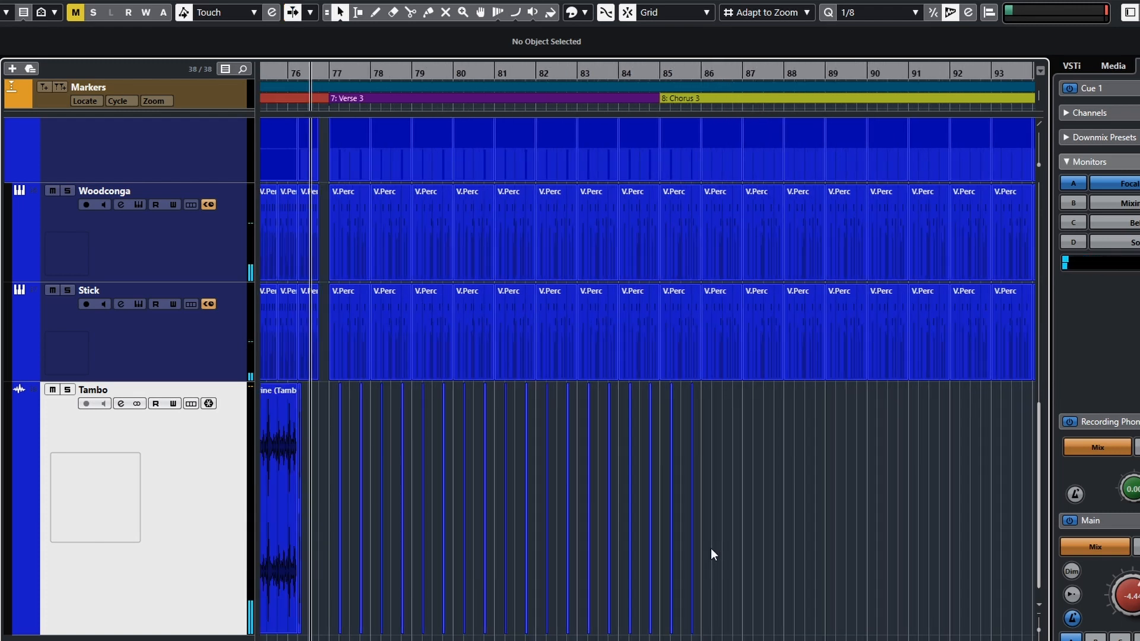
{"action": "left_click_drag", "start_coordinate": [733, 551], "coordinate": [573, 519]}
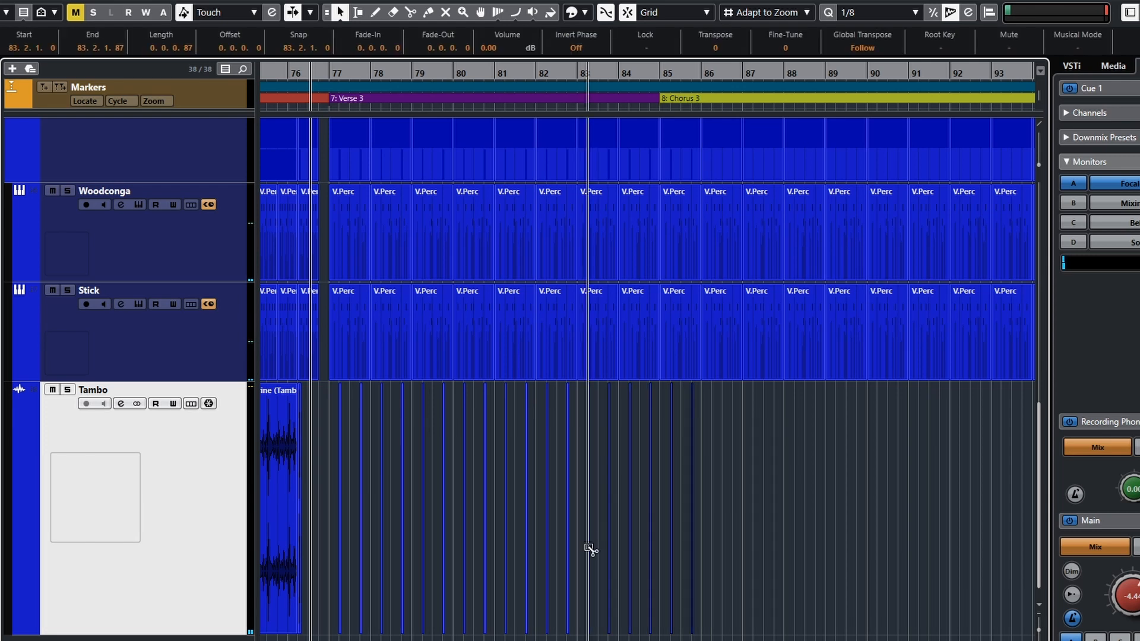
{"action": "scroll", "coordinate": [700, 586], "scroll_direction": "up", "scroll_amount": 2}
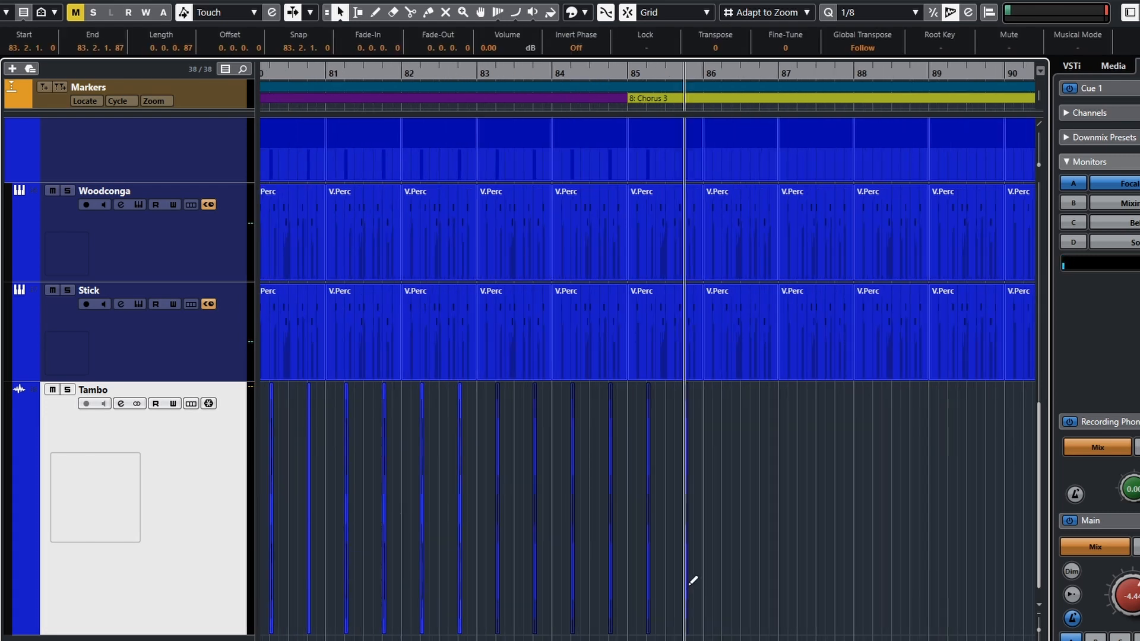
{"action": "scroll", "coordinate": [688, 587], "scroll_direction": "up", "scroll_amount": 1}
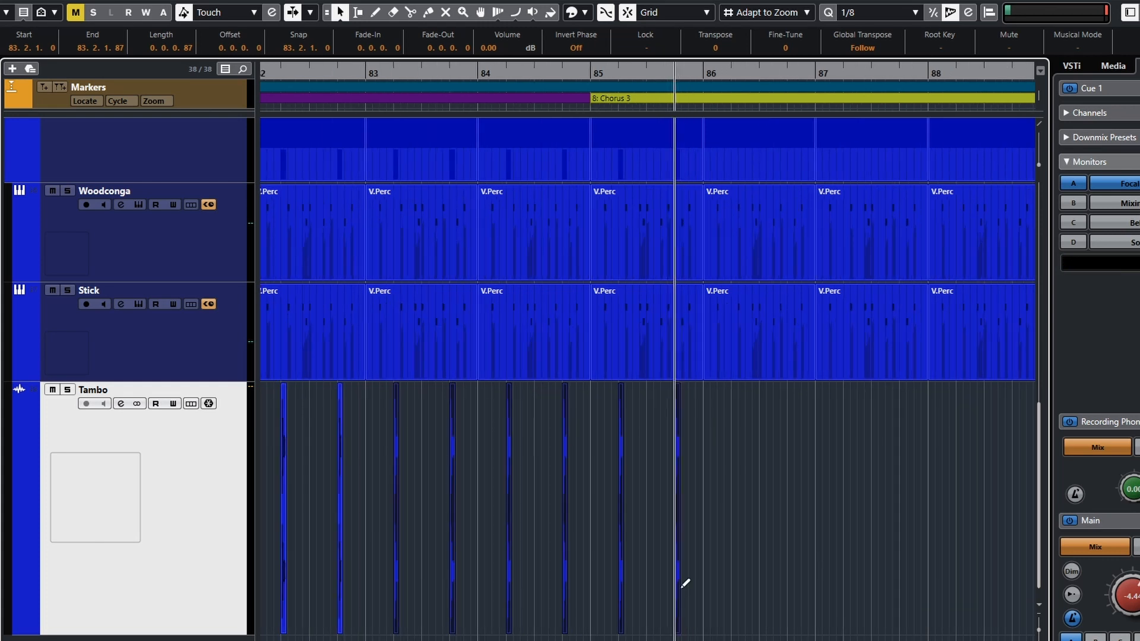
{"action": "scroll", "coordinate": [688, 595], "scroll_direction": "up", "scroll_amount": 1}
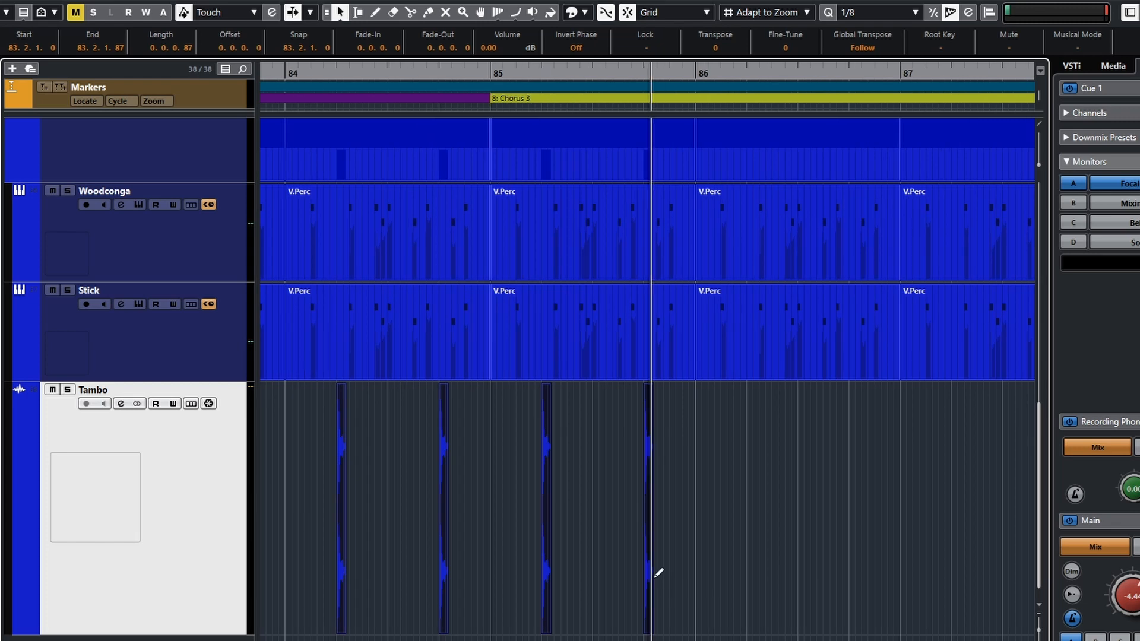
{"action": "left_click_drag", "start_coordinate": [648, 573], "coordinate": [1013, 578]}
{"action": "left_click_drag", "start_coordinate": [909, 581], "coordinate": [580, 559]}
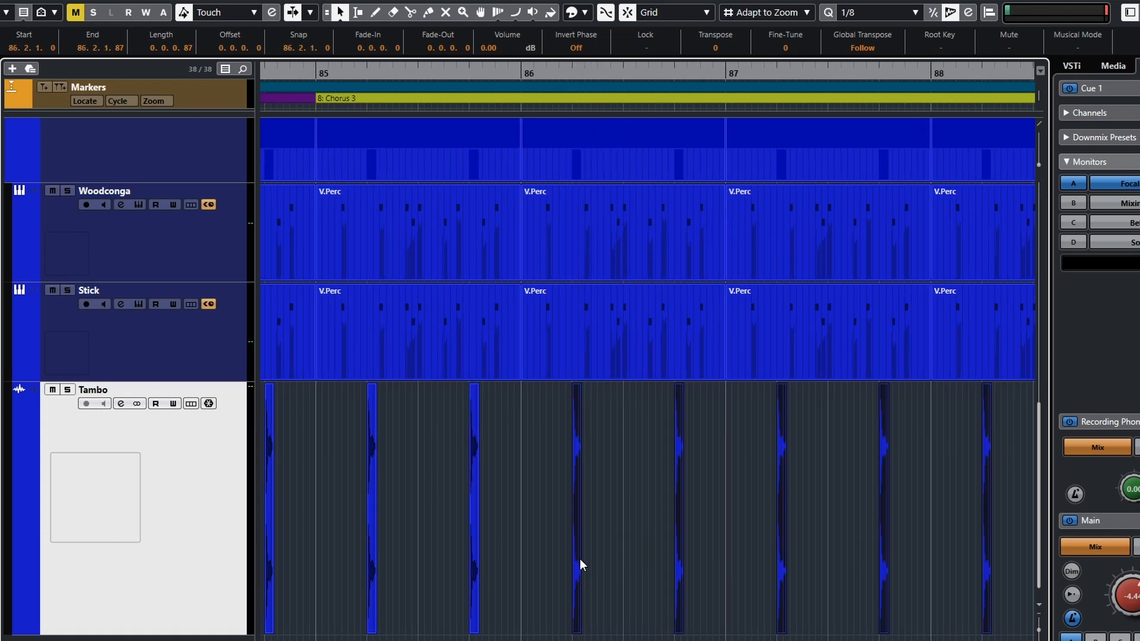
Copy the six tambourine hits from 86.2 to 88.4 so the copies start at 89.2 in Chorus 3
{"action": "scroll", "coordinate": [832, 588], "scroll_direction": "right", "scroll_amount": 8}
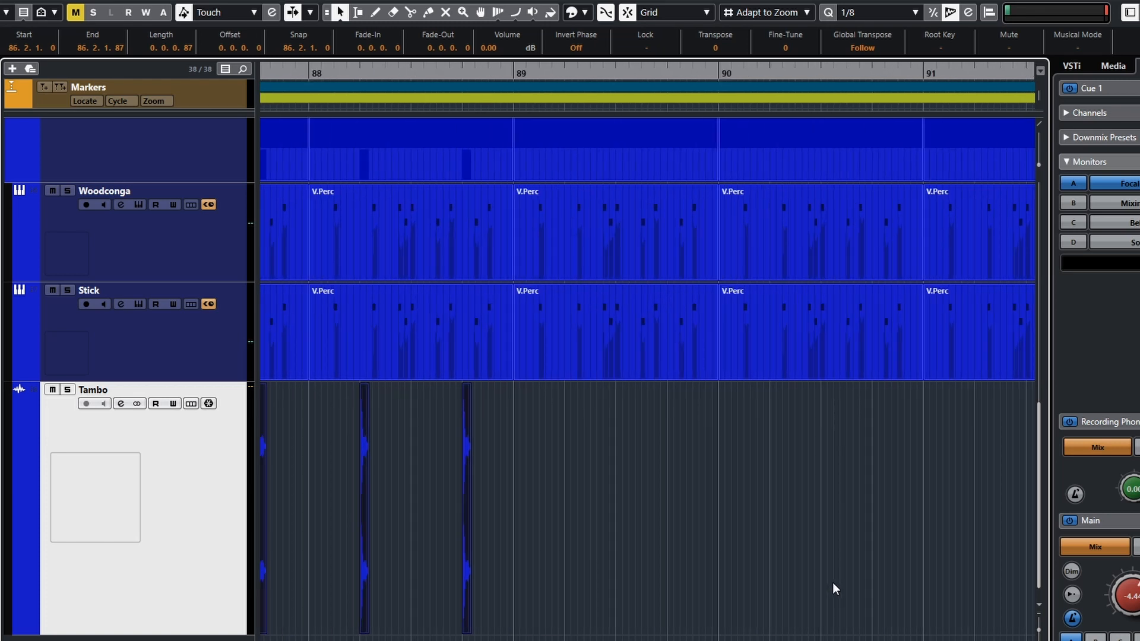
{"action": "scroll", "coordinate": [834, 588], "scroll_direction": "down", "scroll_amount": 3}
{"action": "scroll", "coordinate": [834, 589], "scroll_direction": "right", "scroll_amount": 2}
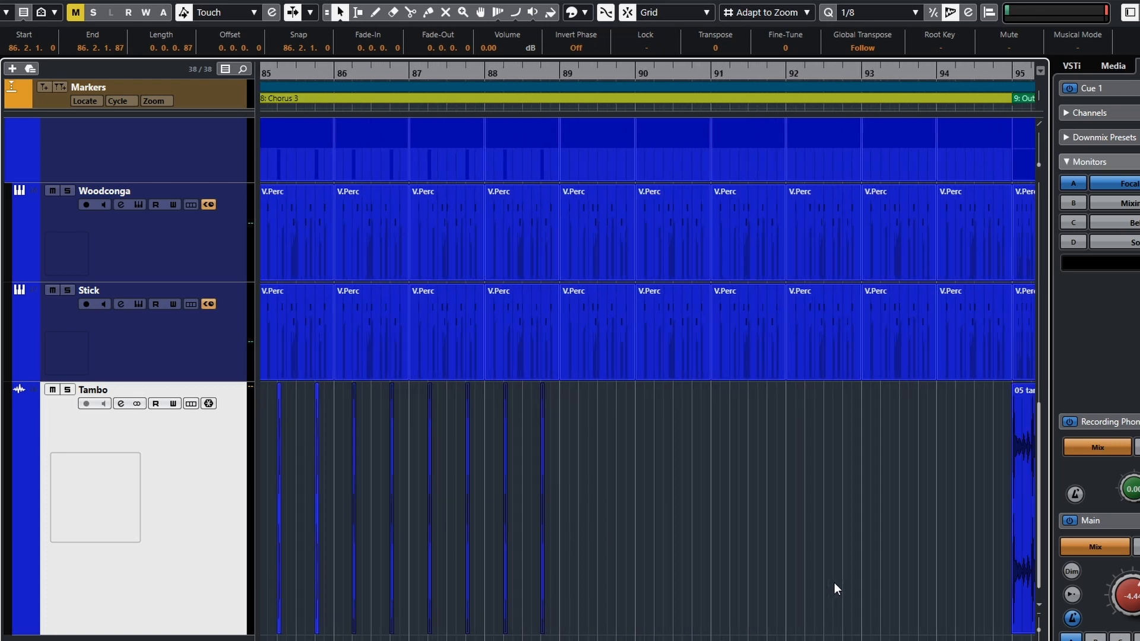
{"action": "left_click_drag", "start_coordinate": [543, 557], "coordinate": [770, 568]}
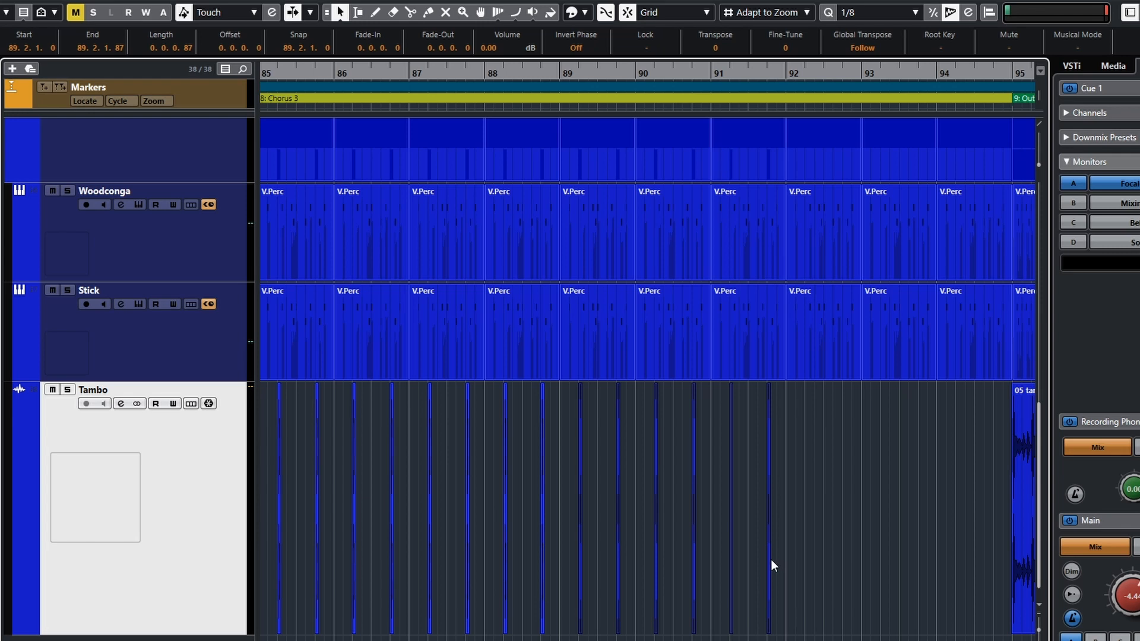
Copy the four tambourine hits from 90.2 to 91.4 so the copies start at 92.2 in Chorus 3
{"action": "left_click", "coordinate": [771, 559]}
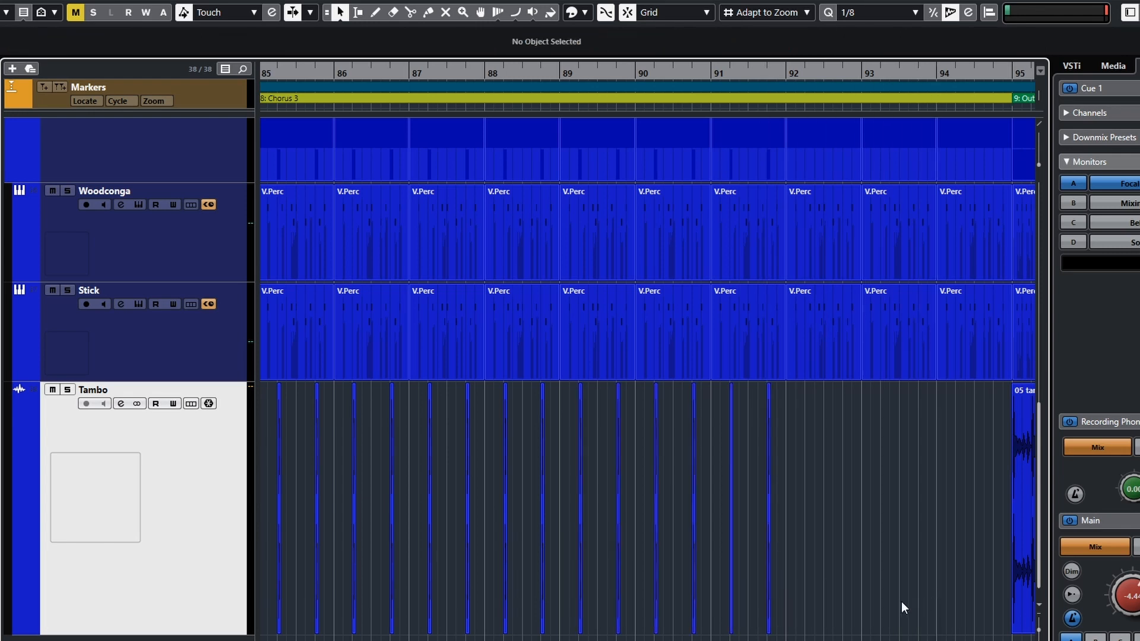
{"action": "left_click_drag", "start_coordinate": [652, 551], "coordinate": [843, 567]}
{"action": "key", "text": "ctrl+d"}
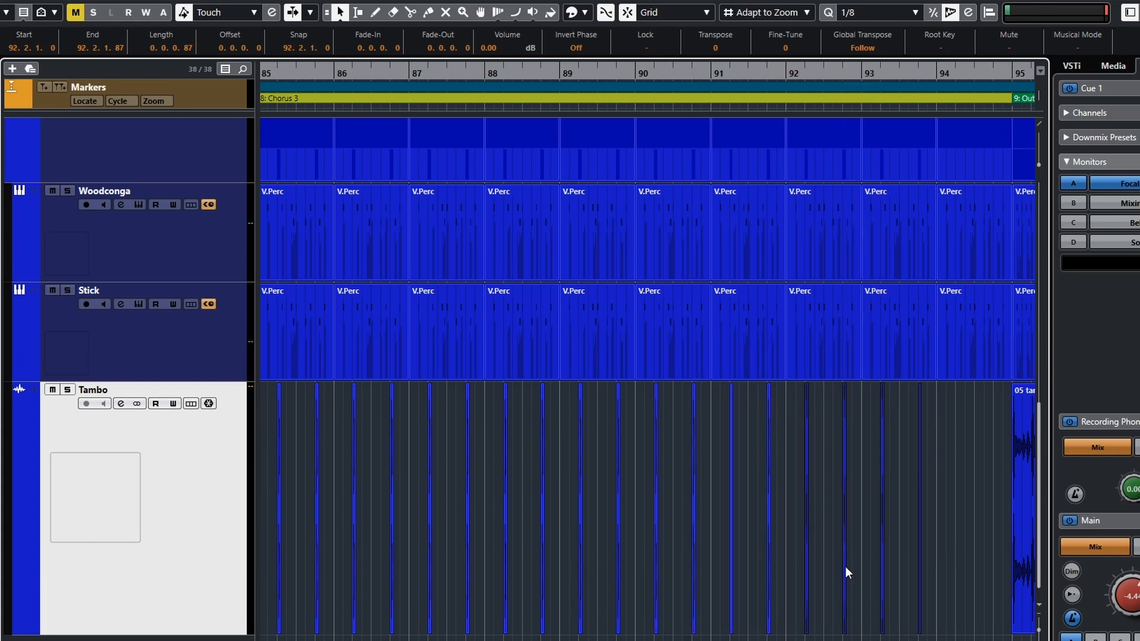
Copy two tambourine hits to 94.2 and 94.4 to fill the last bar of Chorus 3
{"action": "key", "text": "g"}
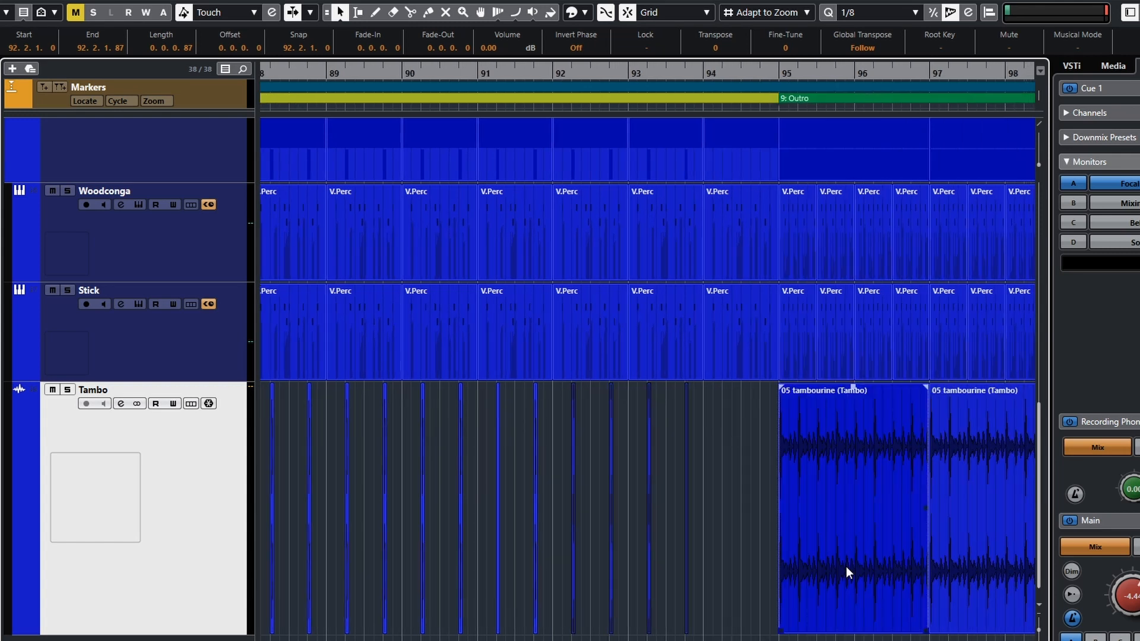
{"action": "scroll", "coordinate": [714, 555], "scroll_direction": "up", "scroll_amount": 3}
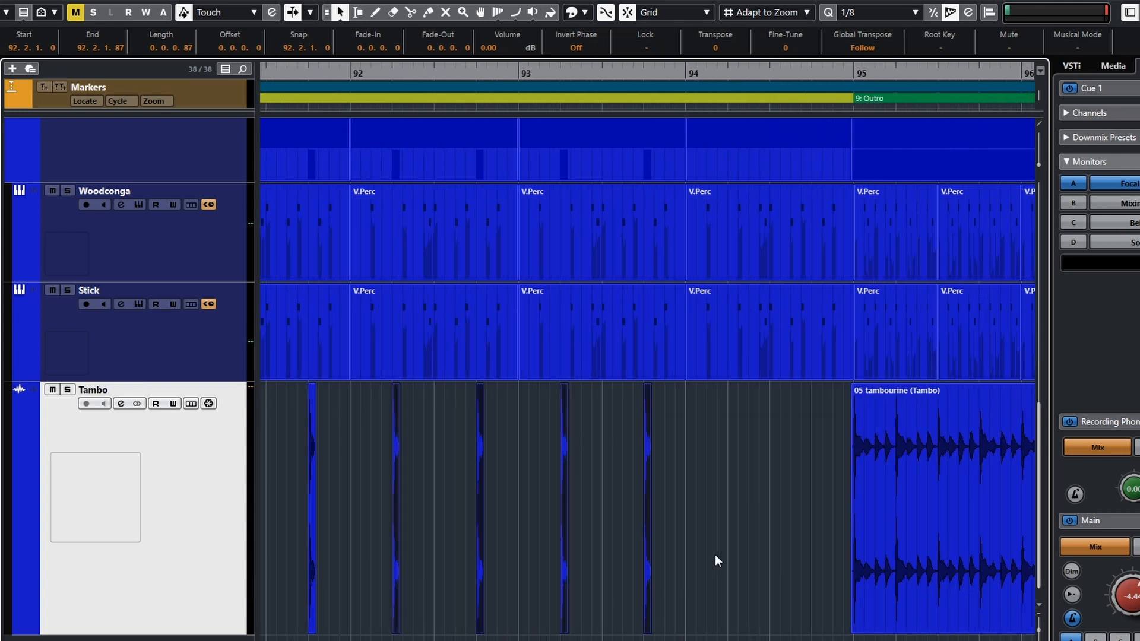
{"action": "left_click_drag", "start_coordinate": [697, 552], "coordinate": [730, 551]}
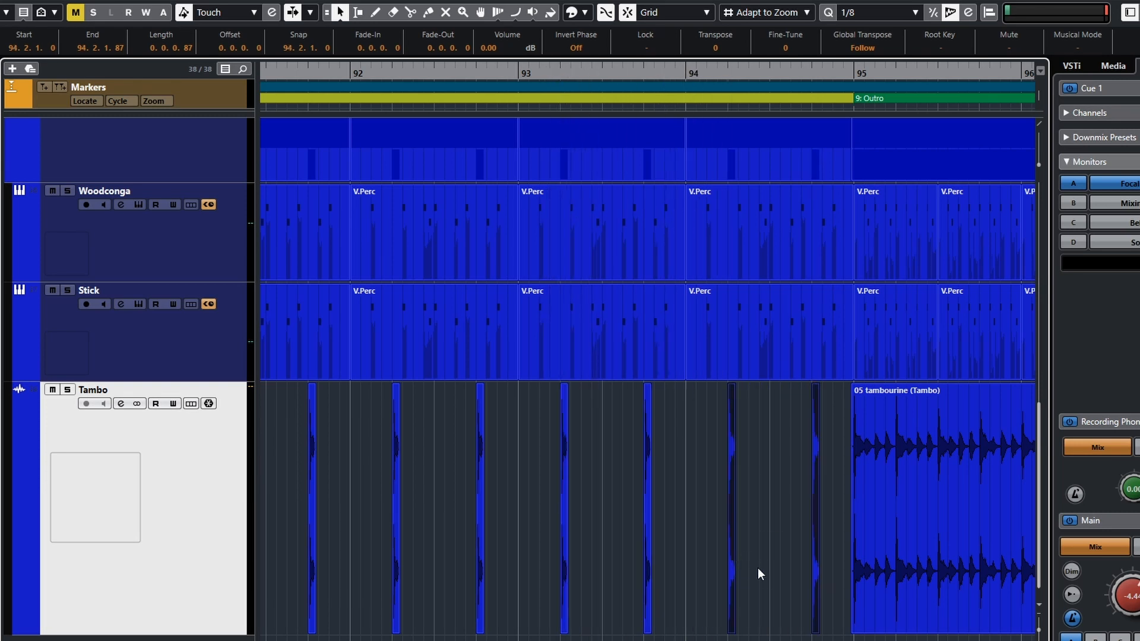
Play from the end of Verse 3 through Chorus 3 to hear the tambourine hits, then bring all tambourine events into view
{"action": "scroll", "coordinate": [782, 576], "scroll_direction": "down", "scroll_amount": 1}
{"action": "scroll", "coordinate": [782, 575], "scroll_direction": "down", "scroll_amount": 2}
{"action": "scroll", "coordinate": [639, 565], "scroll_direction": "down", "scroll_amount": 3}
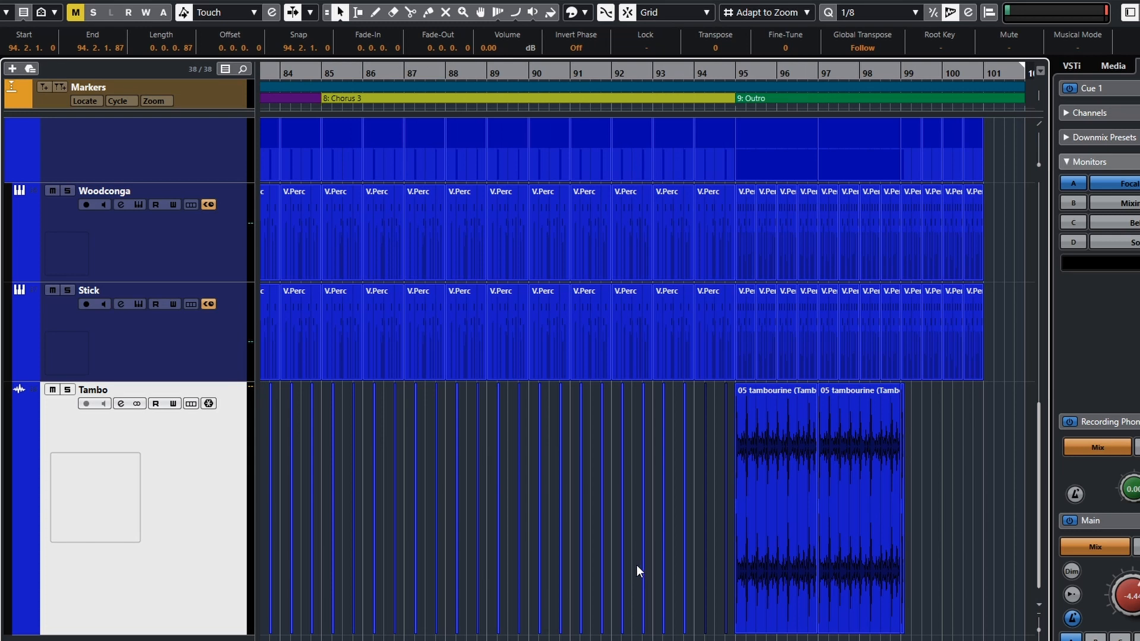
{"action": "scroll", "coordinate": [636, 566], "scroll_direction": "left", "scroll_amount": 2}
{"action": "left_click", "coordinate": [464, 640]}
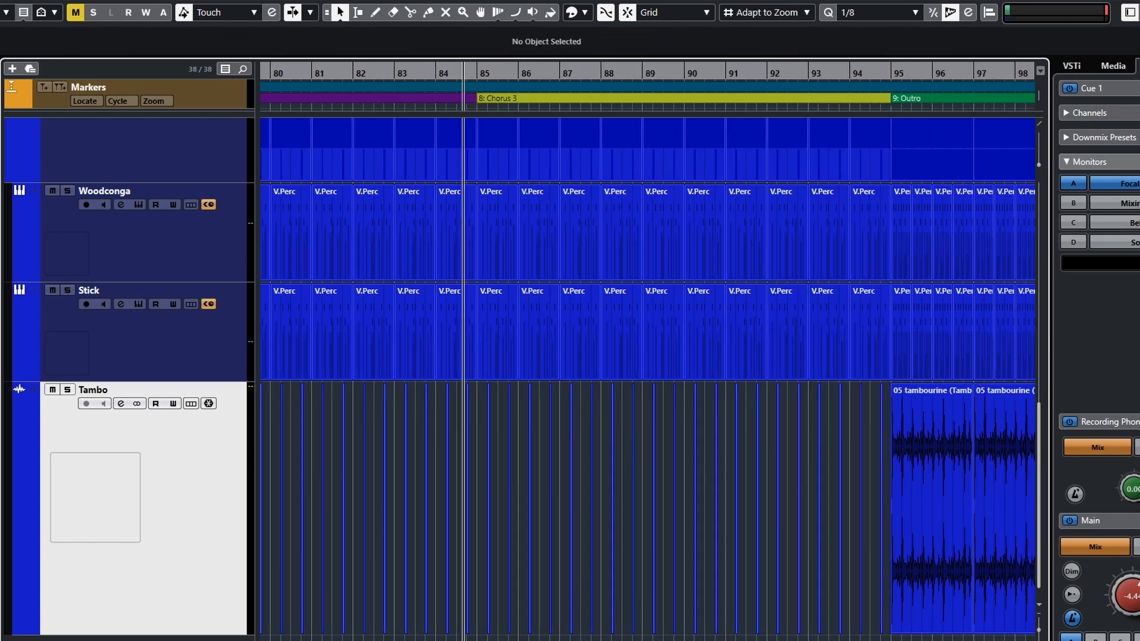
{"action": "key", "text": "space"}
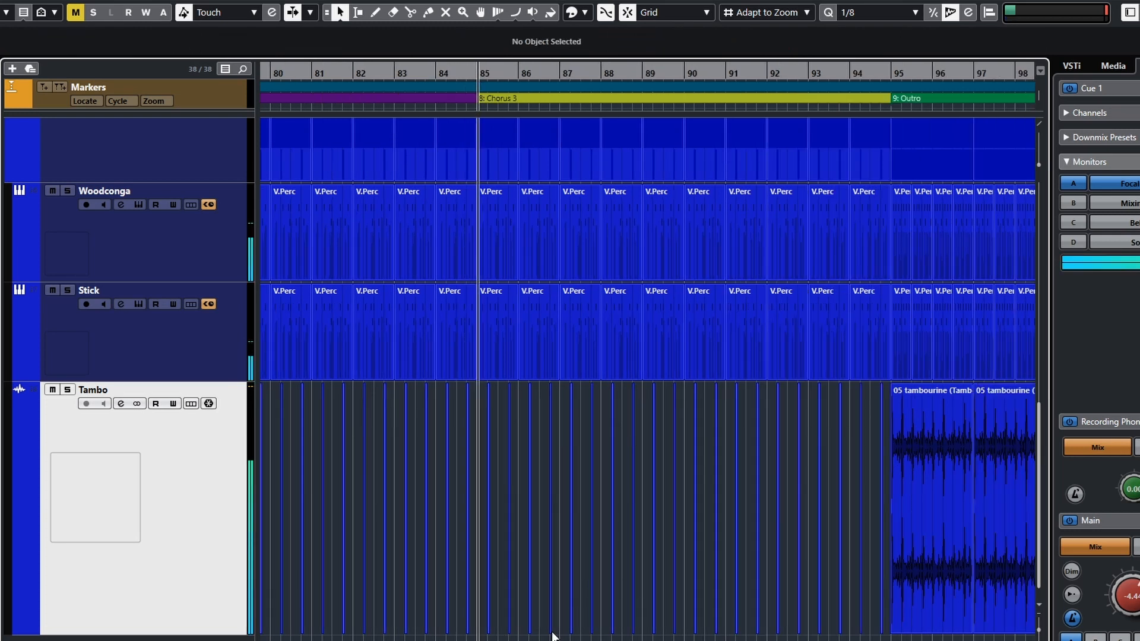
{"action": "scroll", "coordinate": [557, 610], "scroll_direction": "down", "scroll_amount": 2}
{"action": "scroll", "coordinate": [558, 610], "scroll_direction": "up", "scroll_amount": 4}
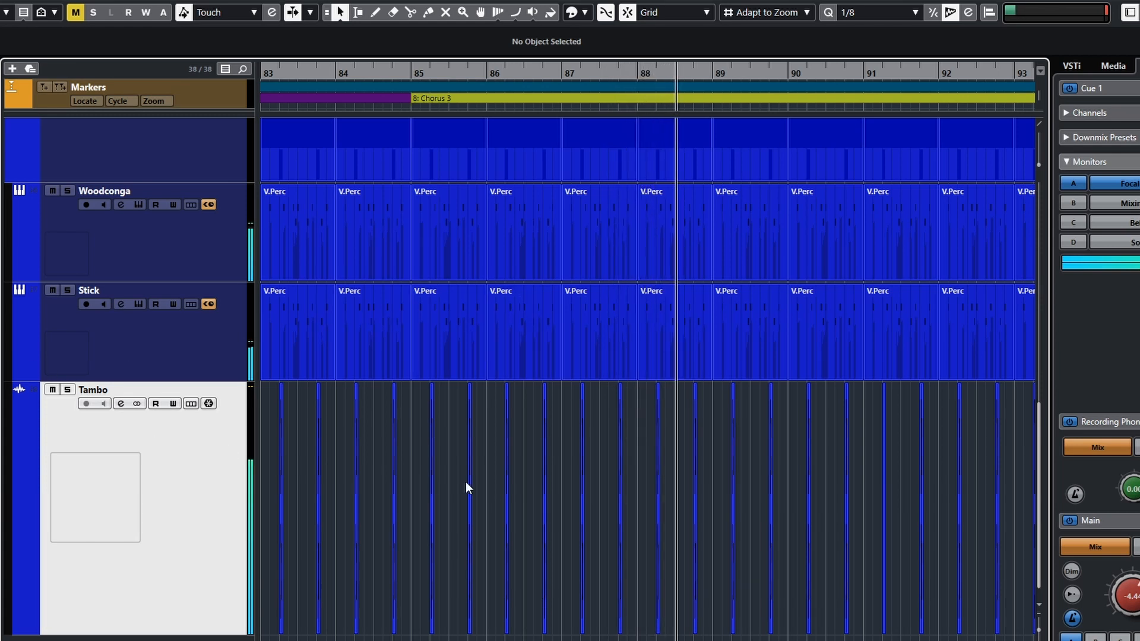
{"action": "scroll", "coordinate": [665, 527], "scroll_direction": "down", "scroll_amount": 3}
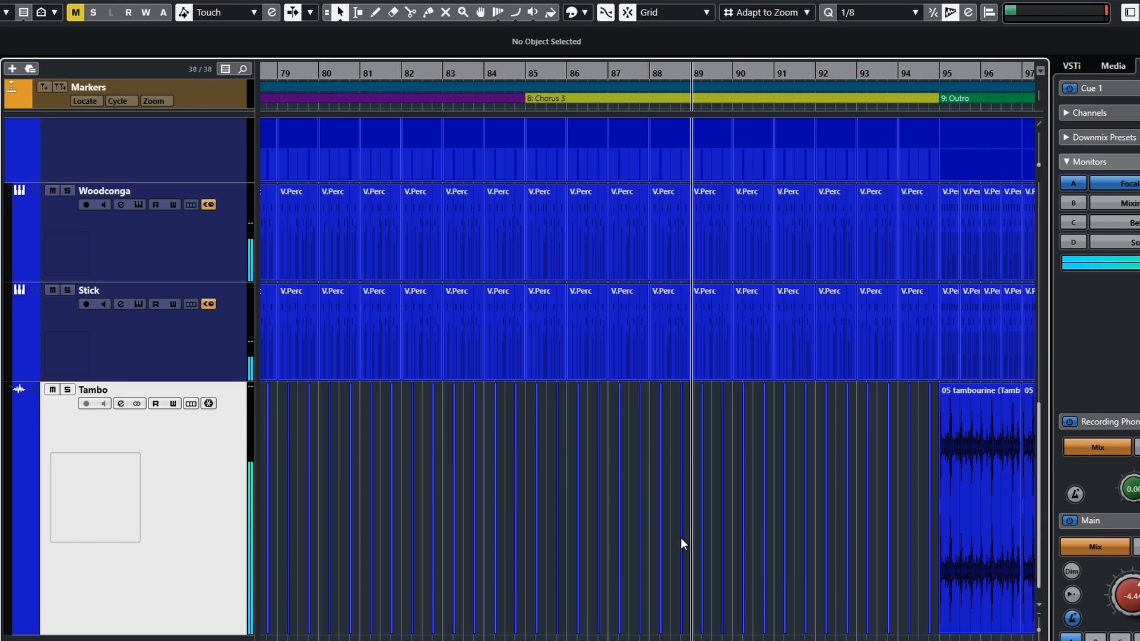
{"action": "scroll", "coordinate": [681, 550], "scroll_direction": "down", "scroll_amount": 1}
{"action": "scroll", "coordinate": [532, 571], "scroll_direction": "down", "scroll_amount": 1}
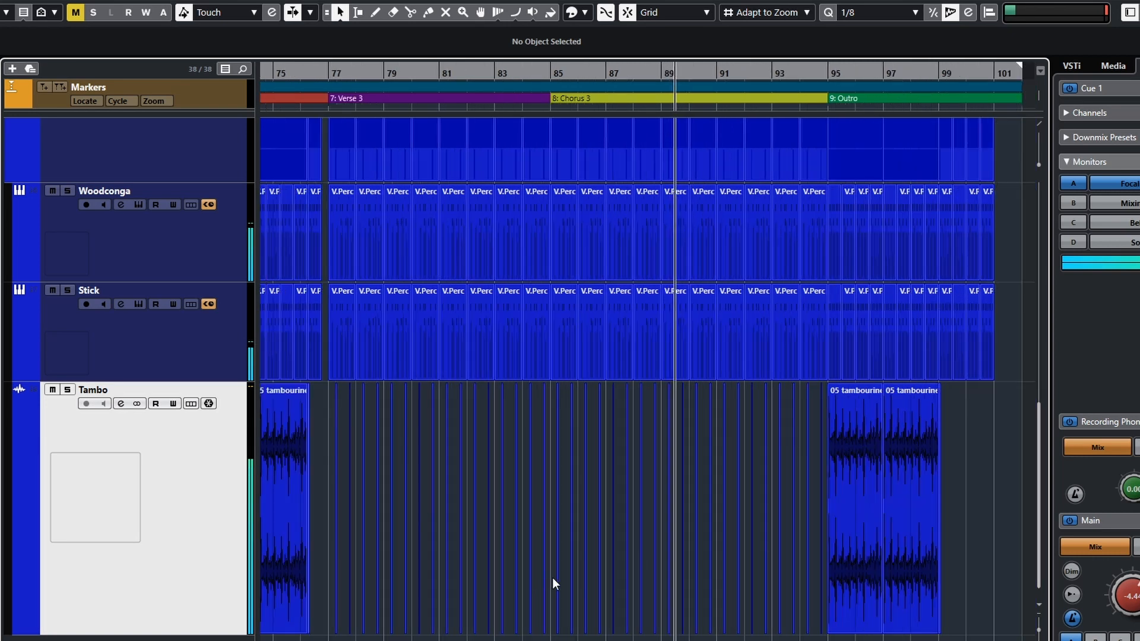
{"action": "scroll", "coordinate": [641, 584], "scroll_direction": "down", "scroll_amount": 2}
{"action": "scroll", "coordinate": [762, 594], "scroll_direction": "left", "scroll_amount": 3}
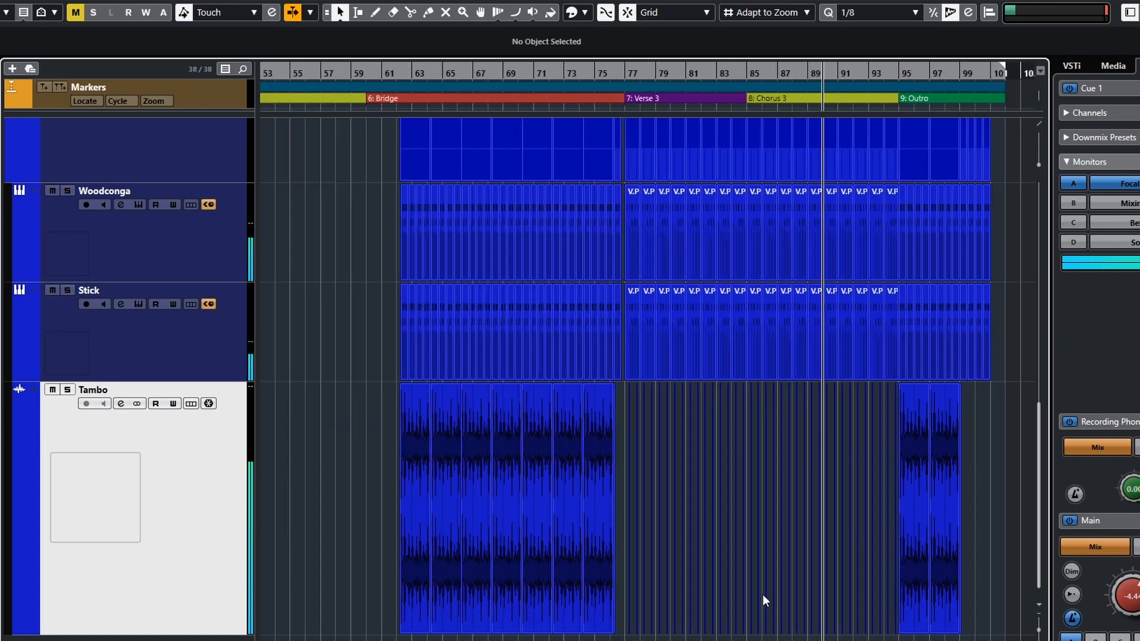
Select all tambourine events from the Bridge to the Outro and lower their event volume to -4.32 dB during playback
{"action": "left_click_drag", "start_coordinate": [1006, 544], "coordinate": [357, 471]}
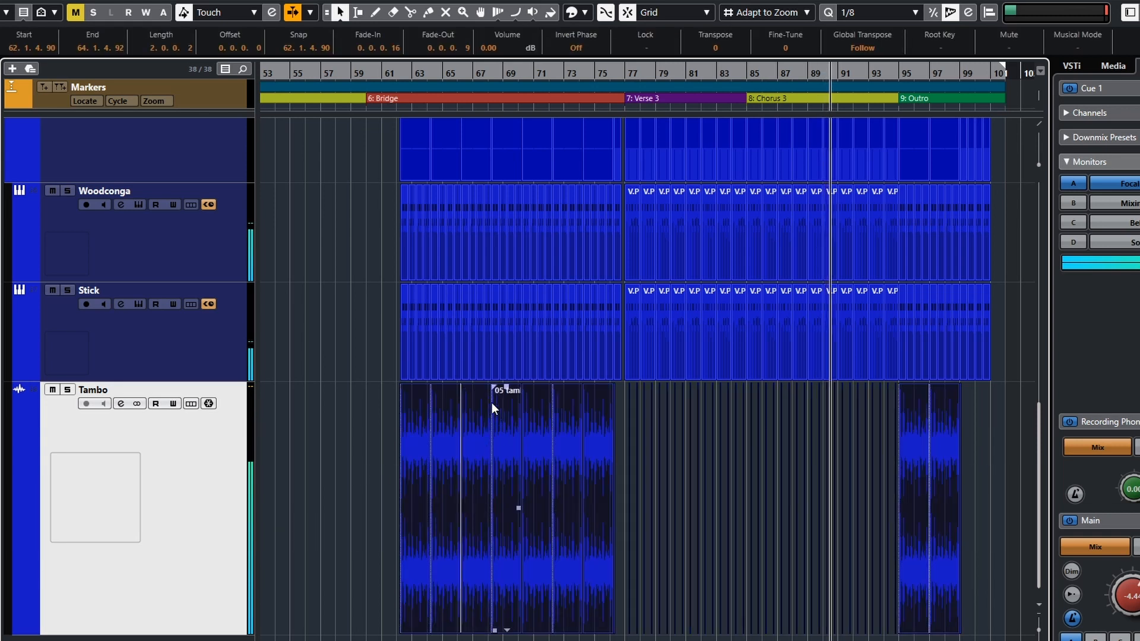
{"action": "left_click_drag", "start_coordinate": [475, 385], "coordinate": [478, 423]}
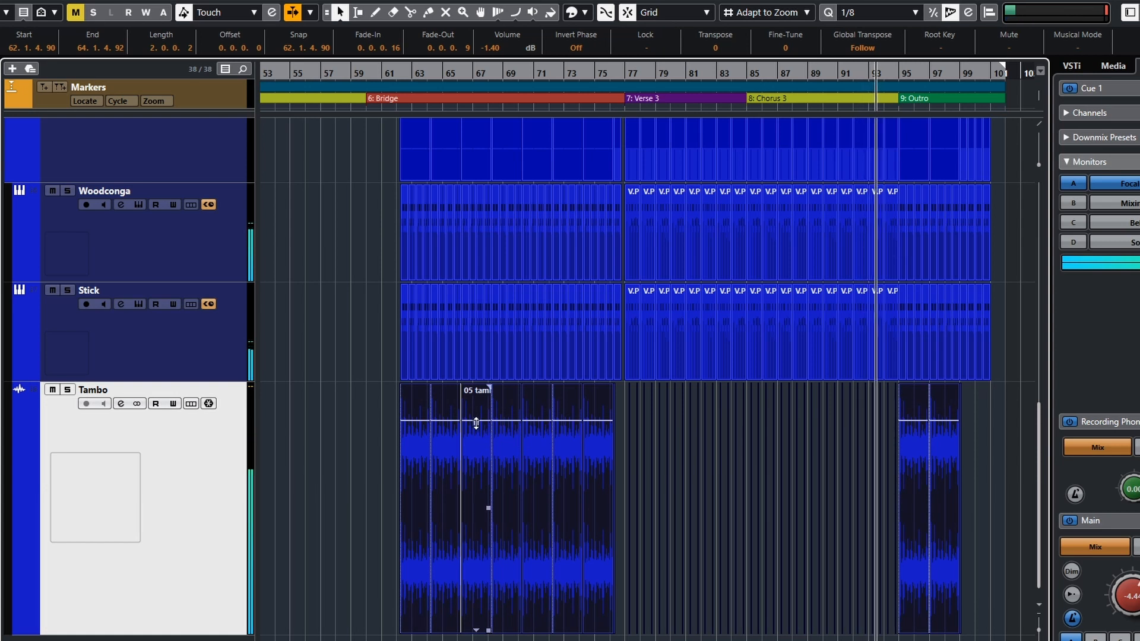
{"action": "left_click_drag", "start_coordinate": [477, 423], "coordinate": [475, 484]}
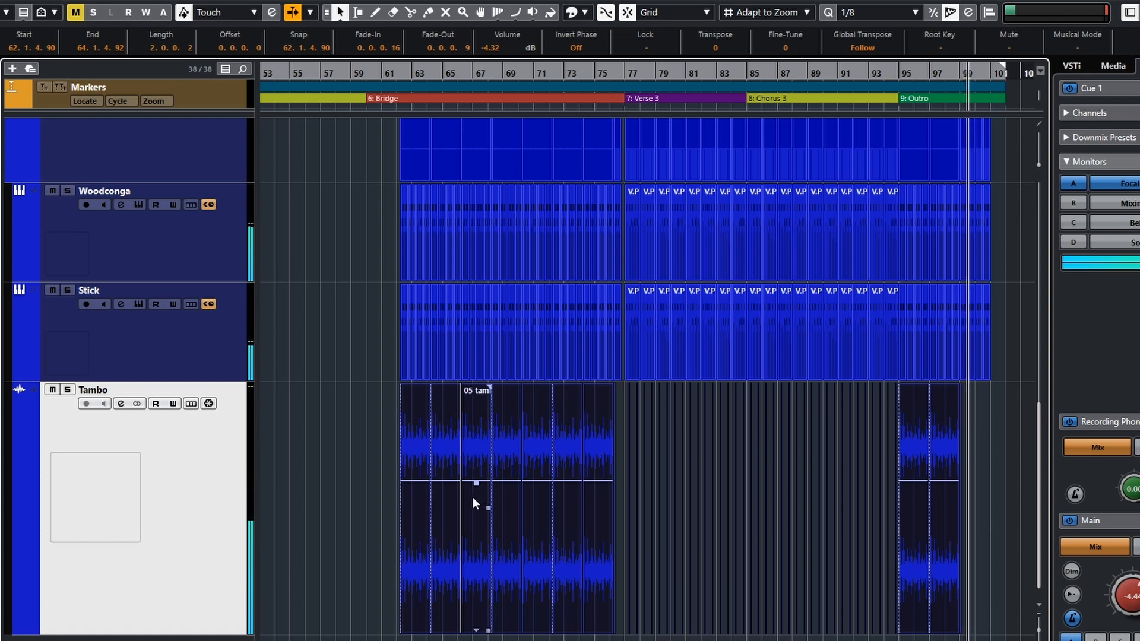
{"action": "left_click_drag", "start_coordinate": [462, 501], "coordinate": [454, 513]}
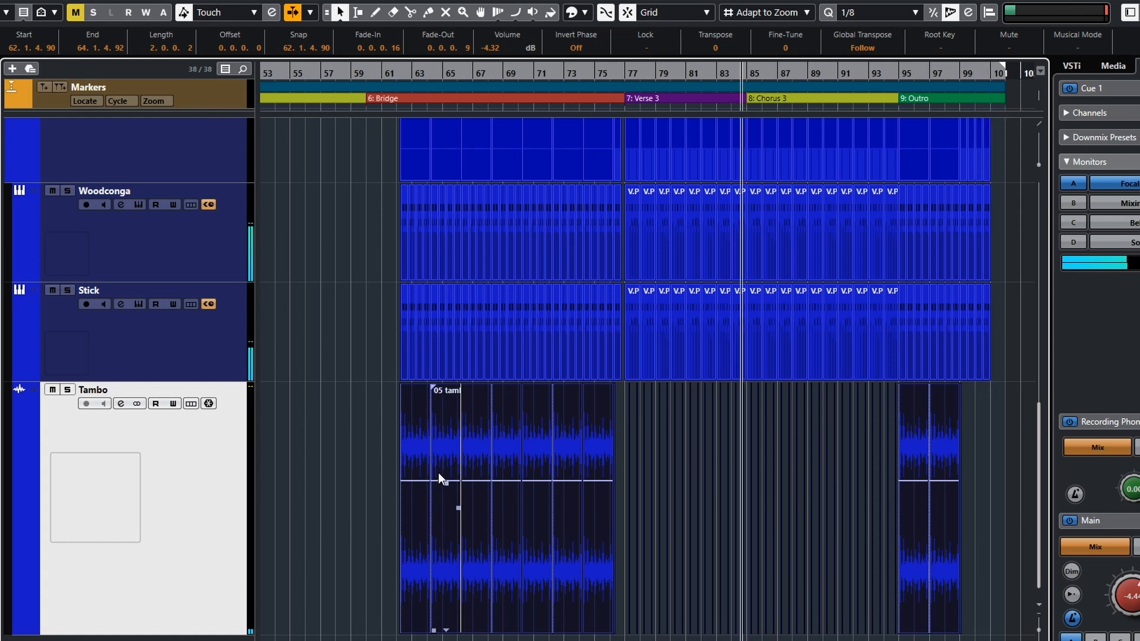
Bounce the tambourine loops in the Bridge into one audio event, replacing the original events
{"action": "scroll", "coordinate": [448, 539], "scroll_direction": "down", "scroll_amount": 2}
{"action": "scroll", "coordinate": [448, 539], "scroll_direction": "up", "scroll_amount": 4}
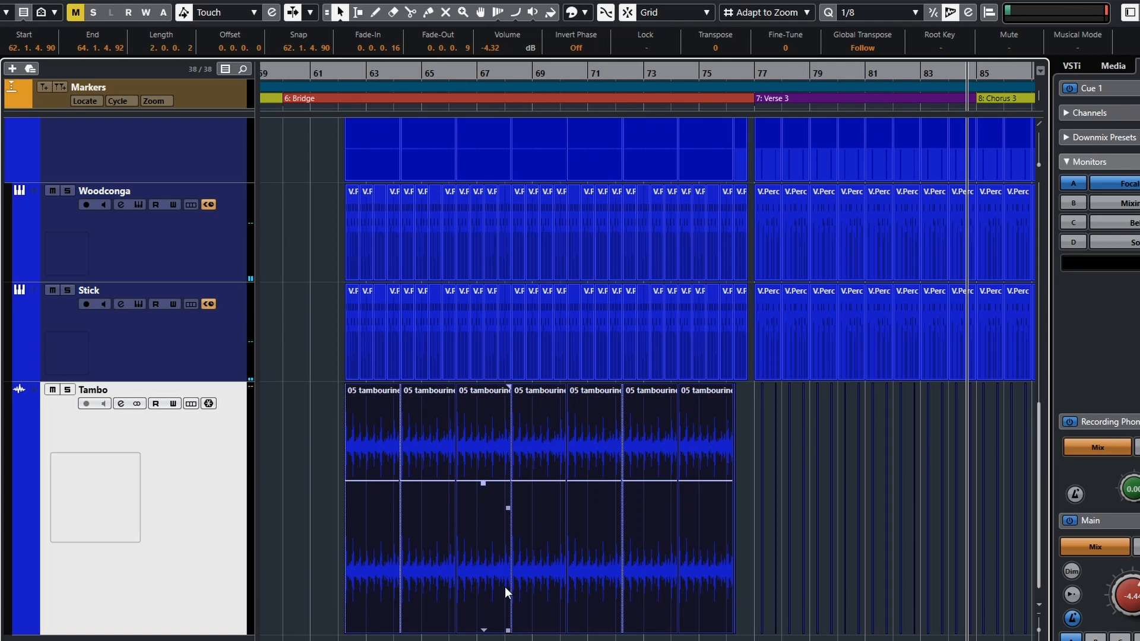
{"action": "scroll", "coordinate": [720, 597], "scroll_direction": "down", "scroll_amount": 1}
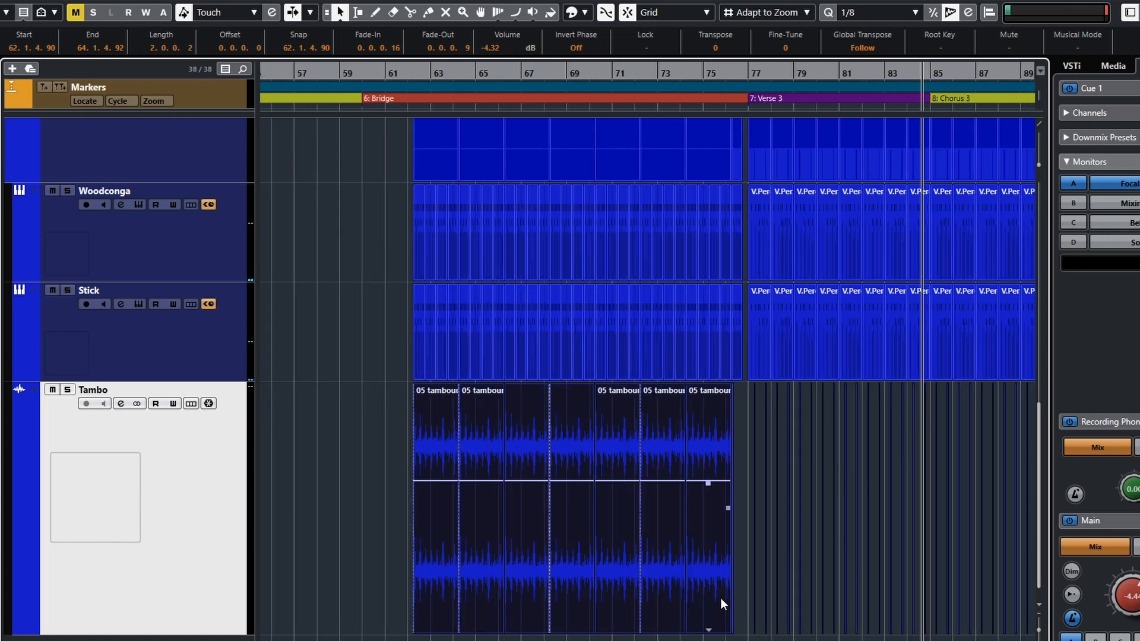
{"action": "left_click", "coordinate": [378, 527]}
{"action": "left_click_drag", "start_coordinate": [400, 446], "coordinate": [739, 590]}
{"action": "right_click", "coordinate": [615, 533]}
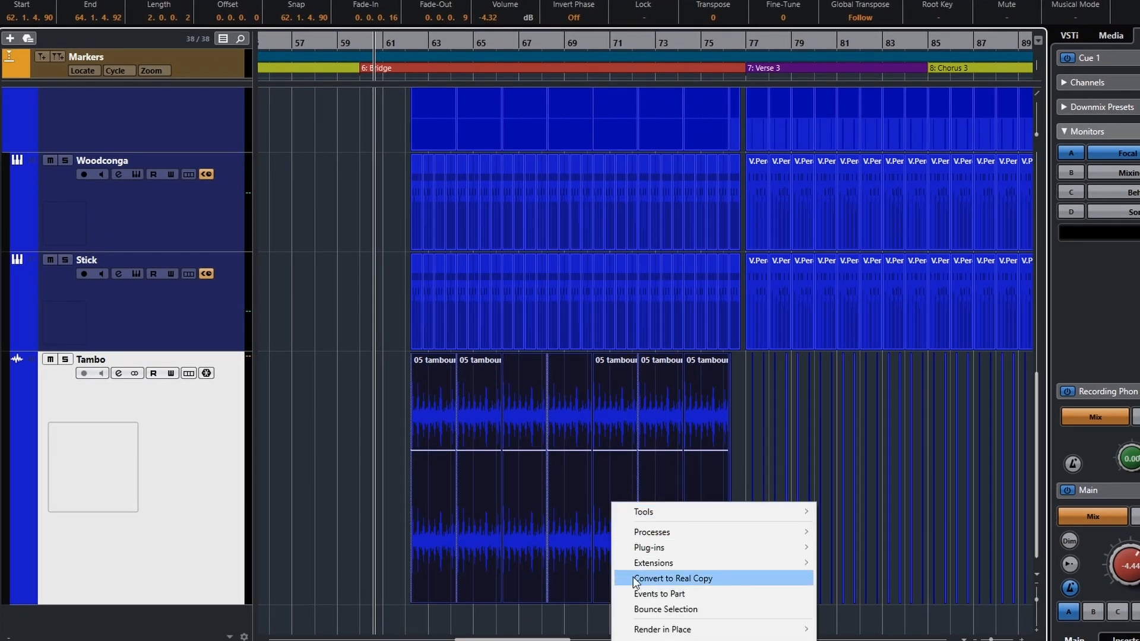
{"action": "left_click", "coordinate": [650, 608]}
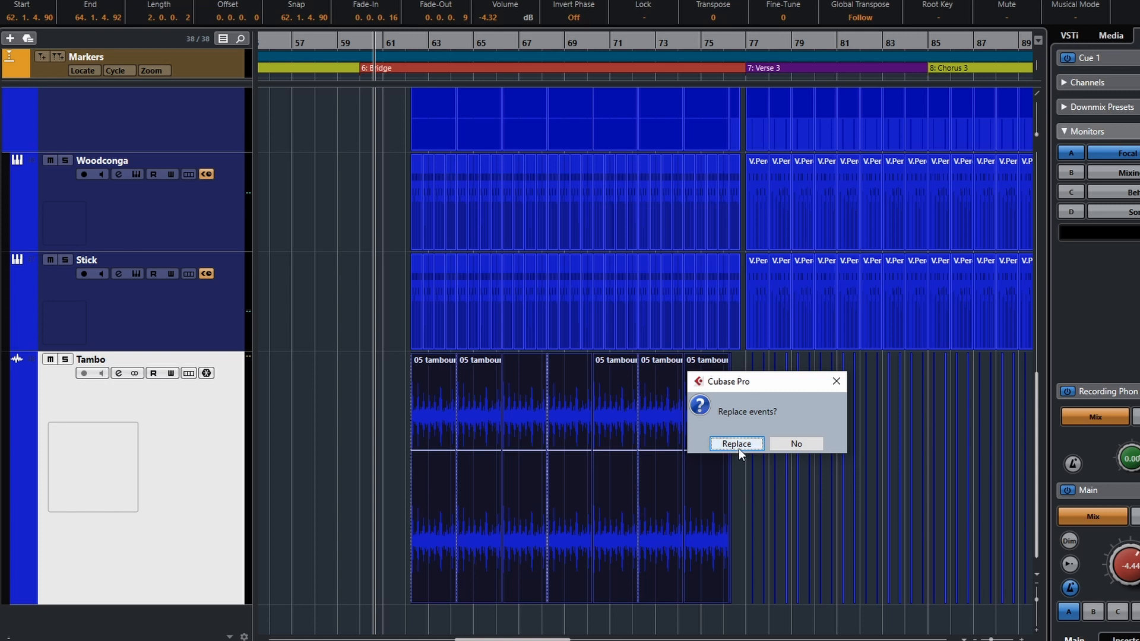
{"action": "left_click", "coordinate": [739, 446]}
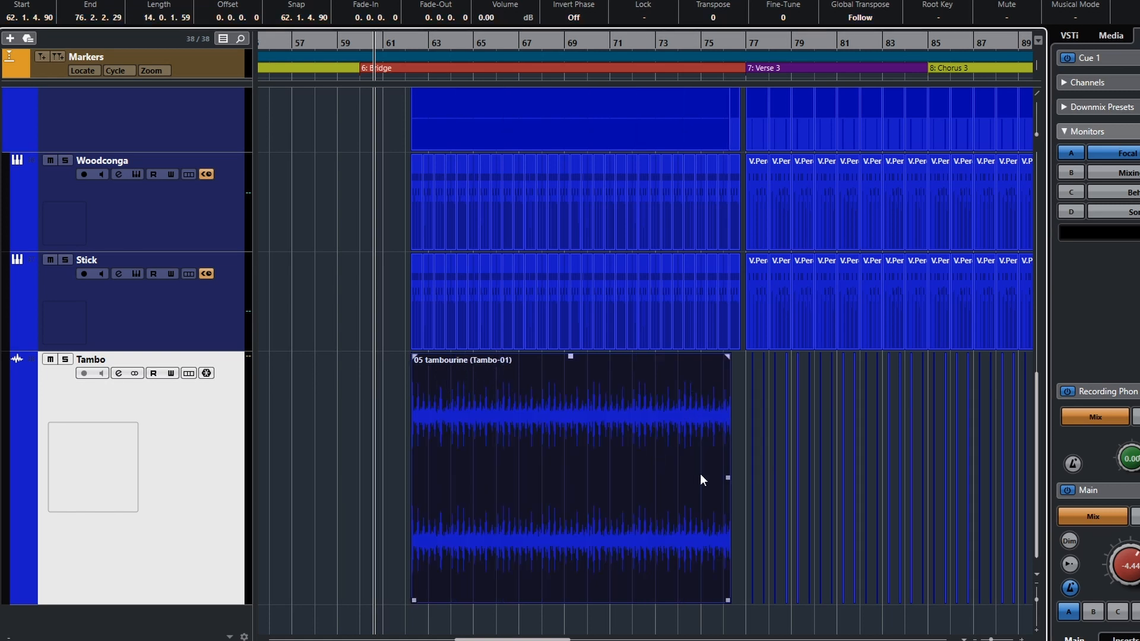
Bounce the two tambourine loops in the Outro into one audio event, replacing the originals
{"action": "scroll", "coordinate": [702, 475], "scroll_direction": "right", "scroll_amount": 5}
{"action": "left_click", "coordinate": [873, 532]}
{"action": "left_click_drag", "start_coordinate": [779, 491], "coordinate": [770, 485]}
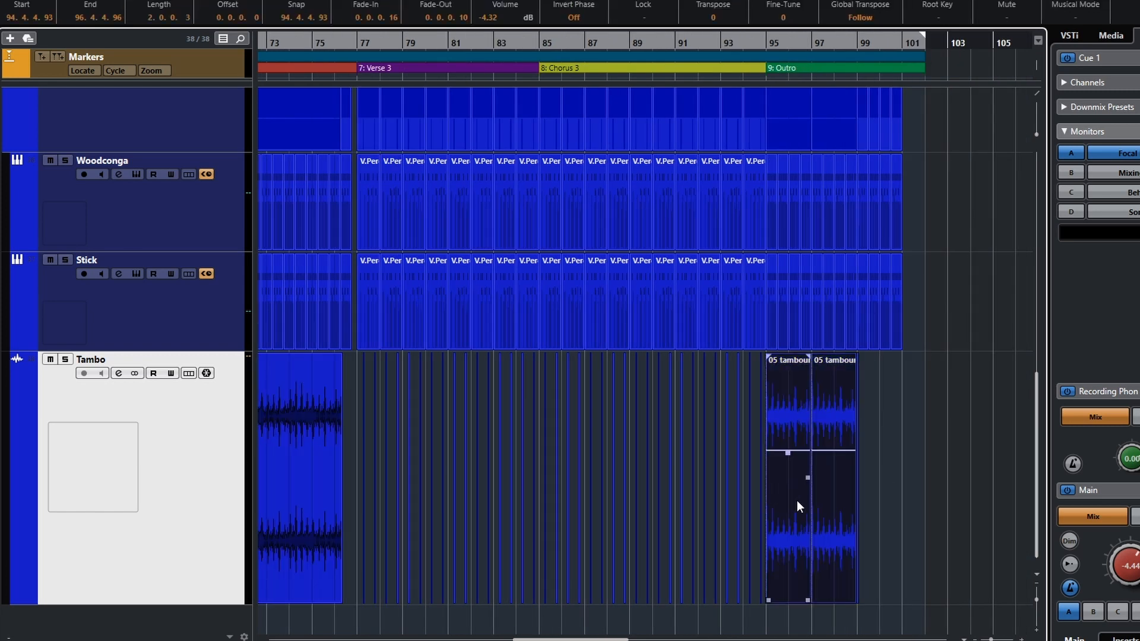
{"action": "right_click", "coordinate": [796, 501]}
{"action": "left_click", "coordinate": [847, 607]}
{"action": "left_click", "coordinate": [746, 446]}
Bounce all single tambourine hits across Verse 3 and Chorus 3 into one audio event, replacing the original hits
{"action": "left_click", "coordinate": [378, 455]}
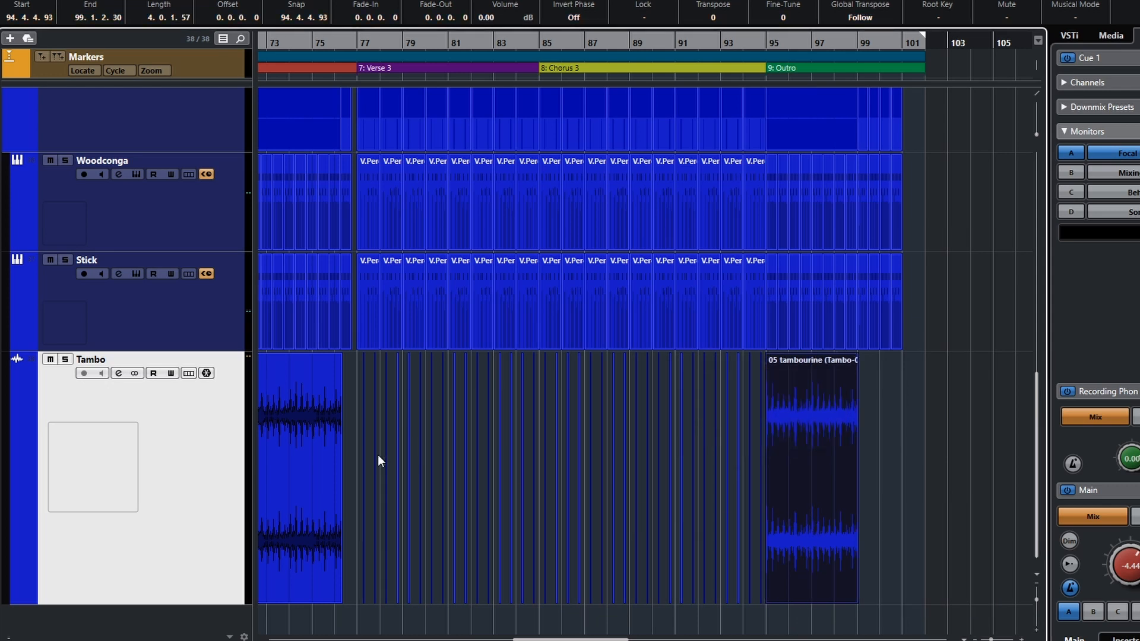
{"action": "left_click_drag", "start_coordinate": [351, 444], "coordinate": [763, 555]}
{"action": "scroll", "coordinate": [773, 559], "scroll_direction": "up", "scroll_amount": 4}
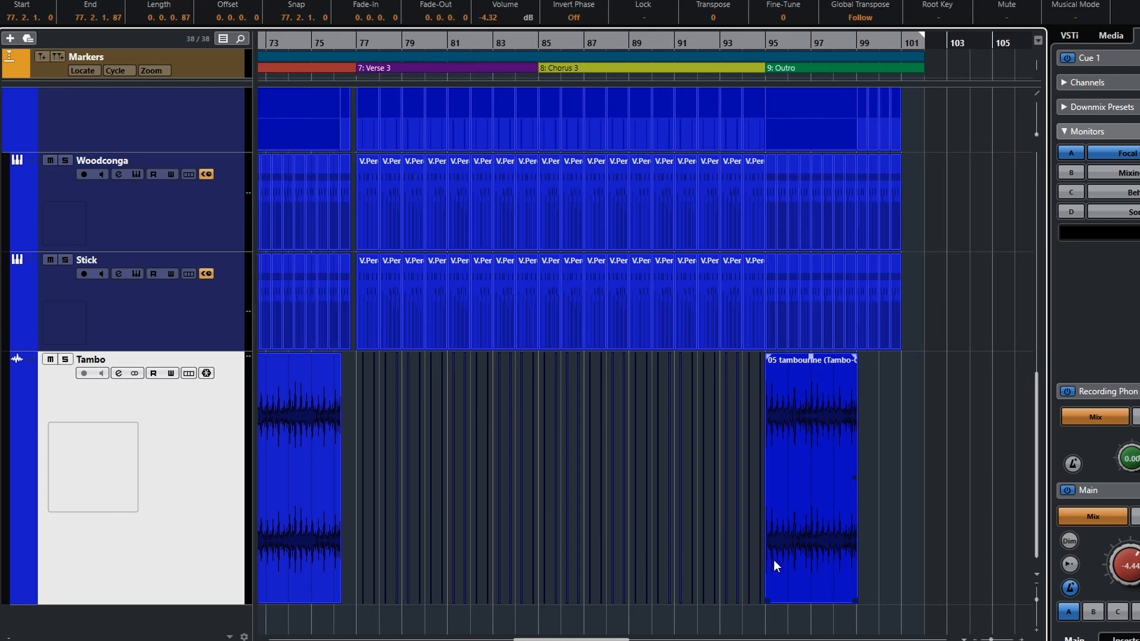
{"action": "scroll", "coordinate": [772, 555], "scroll_direction": "down", "scroll_amount": 3}
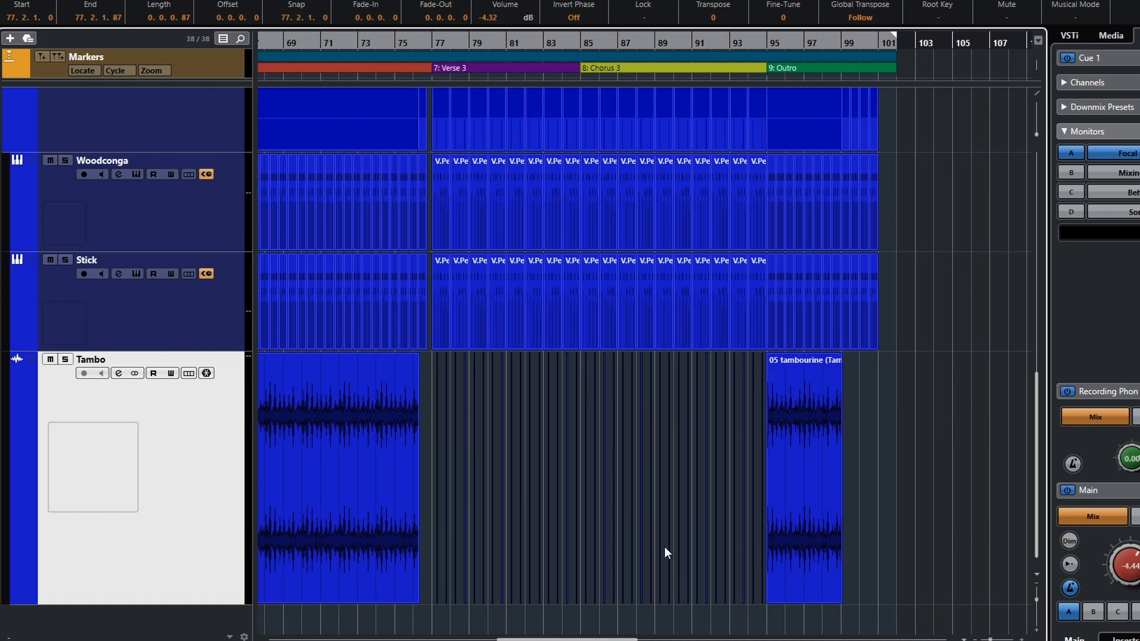
{"action": "right_click", "coordinate": [583, 540]}
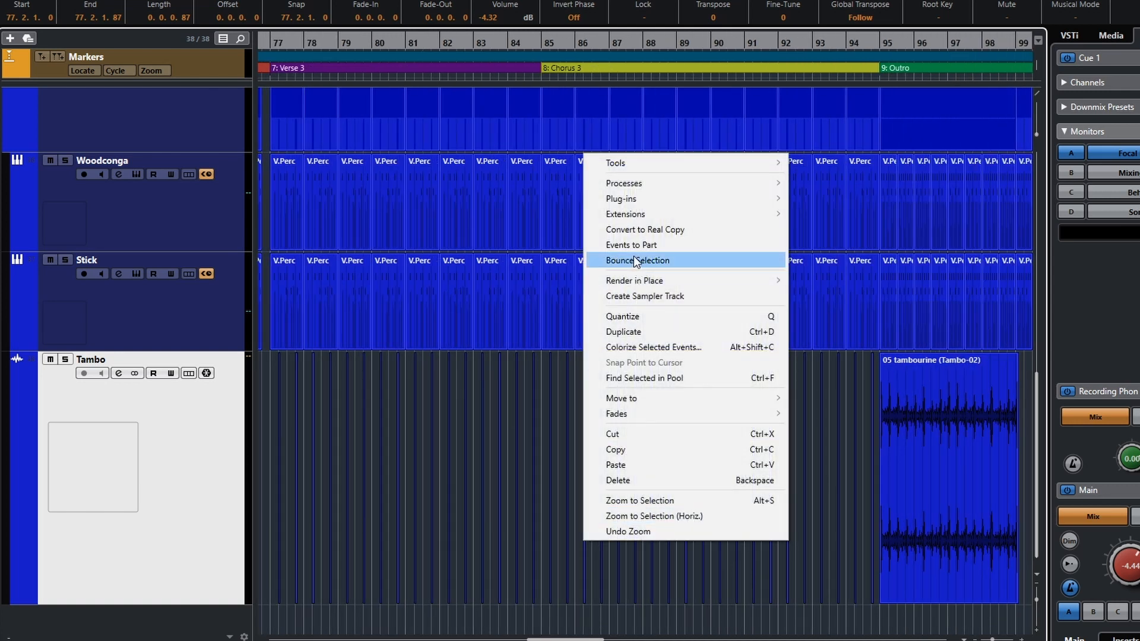
{"action": "left_click", "coordinate": [633, 259]}
{"action": "left_click", "coordinate": [735, 445]}
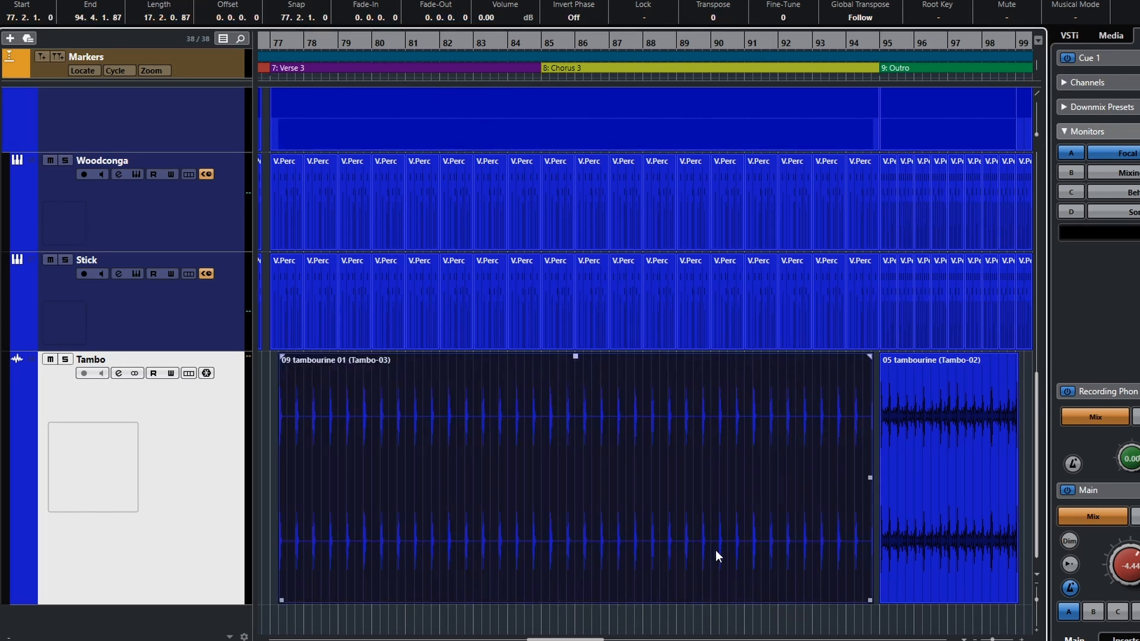
Examine the bounced tambourine hits in Verse 3 and Chorus 3 up close and beside the bounced Bridge and Outro events
{"action": "scroll", "coordinate": [717, 555], "scroll_direction": "left", "scroll_amount": 3}
{"action": "scroll", "coordinate": [871, 508], "scroll_direction": "up", "scroll_amount": 1}
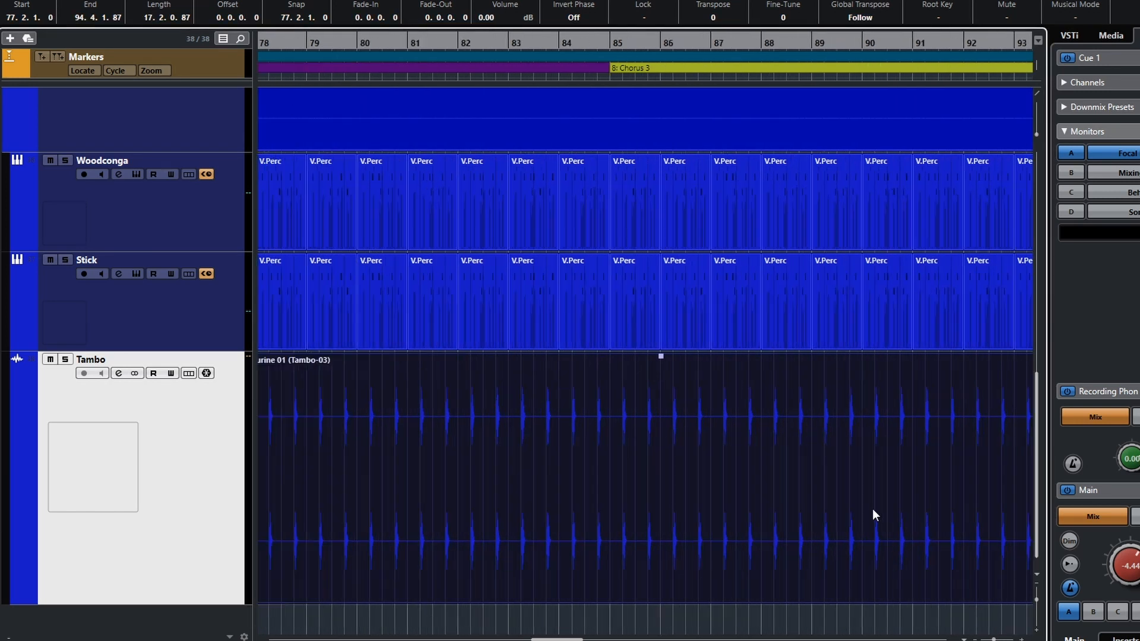
{"action": "scroll", "coordinate": [872, 511], "scroll_direction": "down", "scroll_amount": 3}
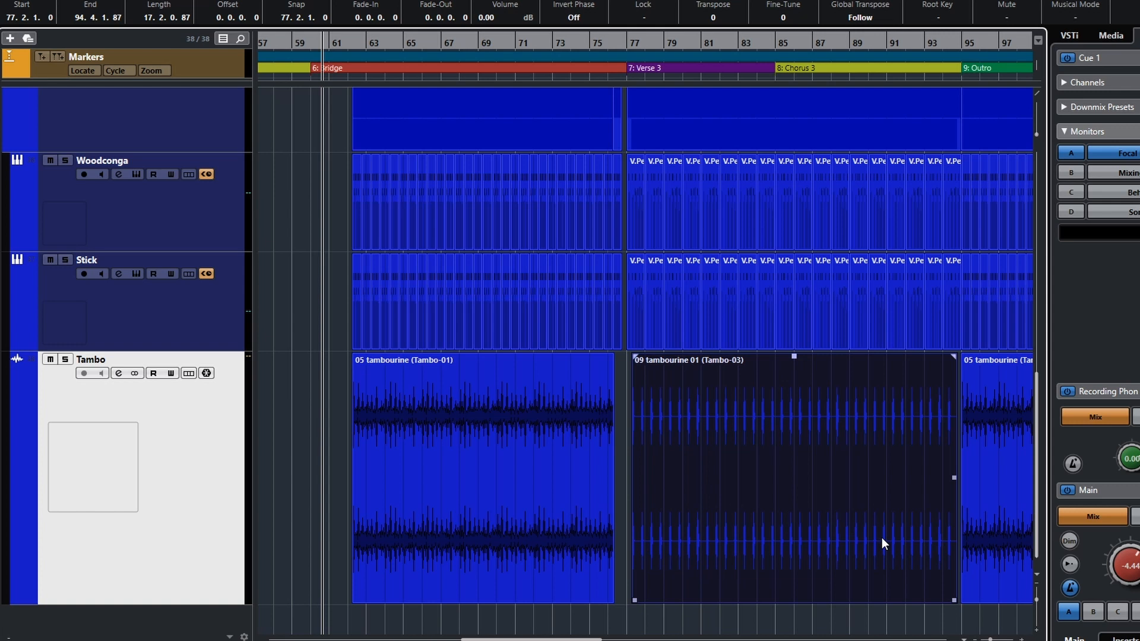
{"action": "left_click", "coordinate": [990, 538]}
{"action": "left_click", "coordinate": [841, 541]}
{"action": "scroll", "coordinate": [869, 560], "scroll_direction": "up", "scroll_amount": 15}
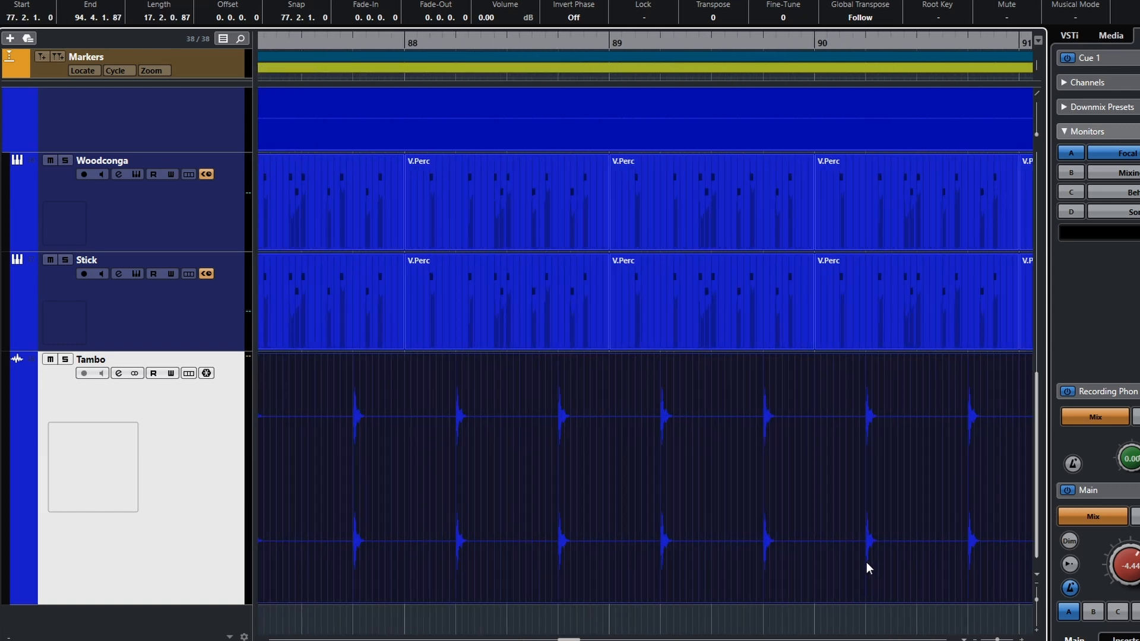
{"action": "scroll", "coordinate": [848, 570], "scroll_direction": "down", "scroll_amount": 14}
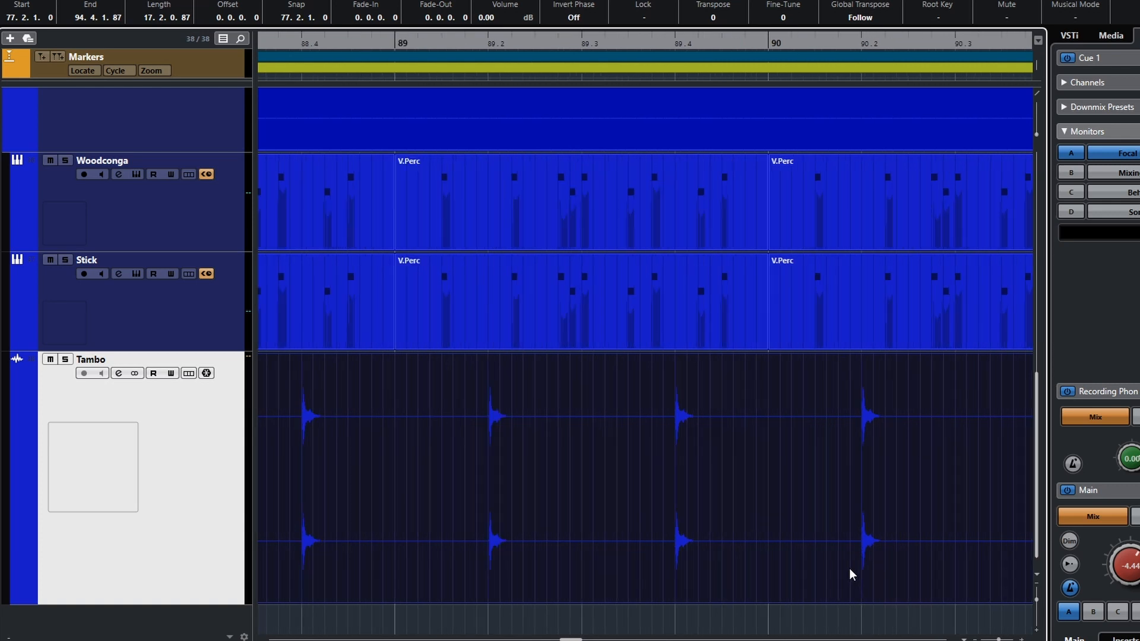
{"action": "scroll", "coordinate": [833, 570], "scroll_direction": "down", "scroll_amount": 2}
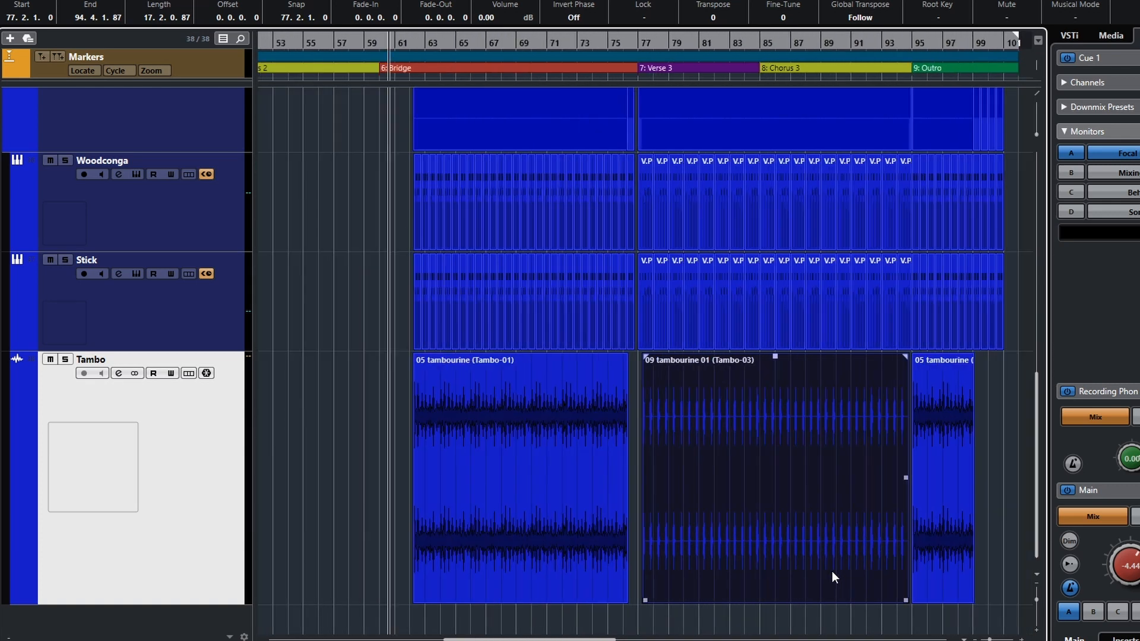
Deselect the tambourine event, play the Bridge, and lower the Tambo track's fader to about -10.6 dB
{"action": "left_click", "coordinate": [469, 506]}
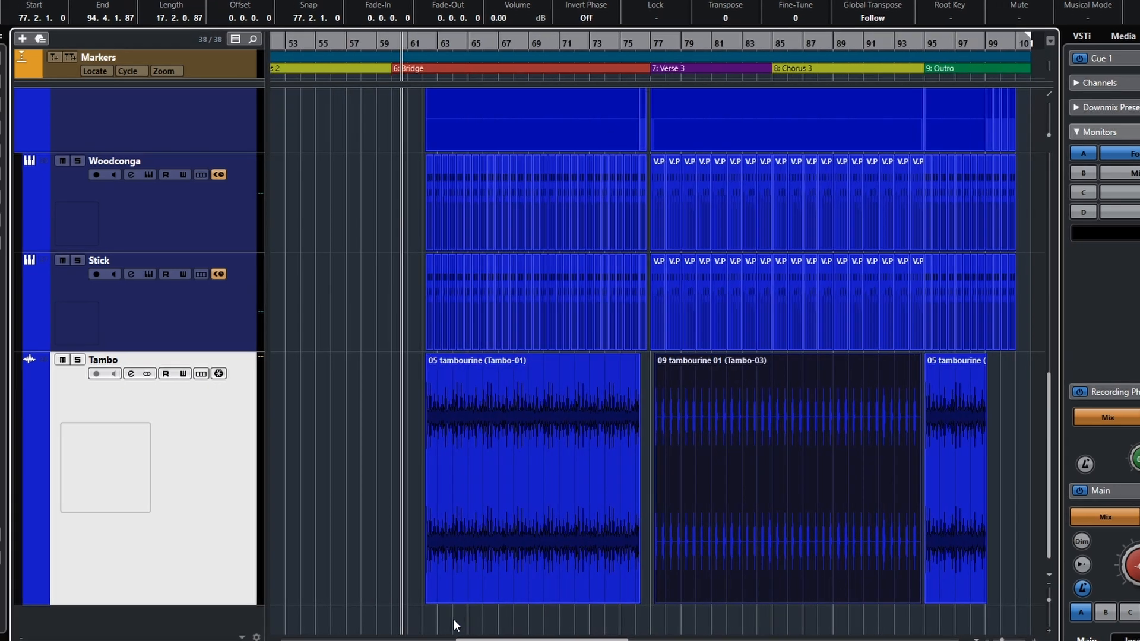
{"action": "left_click", "coordinate": [439, 619]}
{"action": "key", "text": "space"}
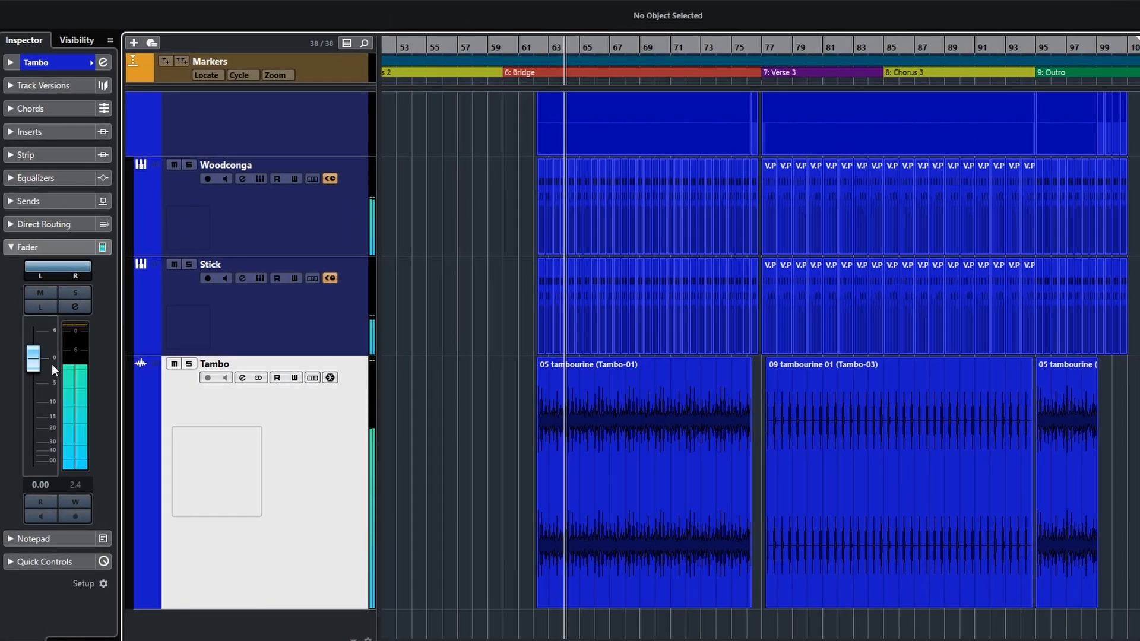
{"action": "left_click_drag", "start_coordinate": [29, 362], "coordinate": [39, 402]}
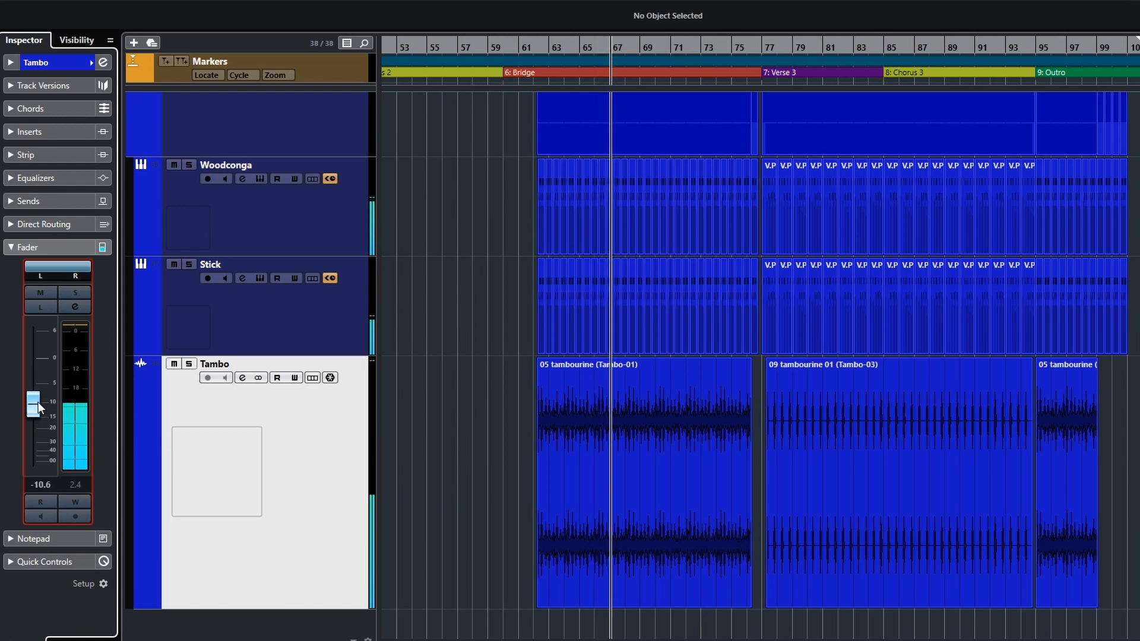
Reduce the Tambo track's height and audition the start of Verse 3 with the tambourine muted and unmuted
{"action": "left_click_drag", "start_coordinate": [313, 606], "coordinate": [323, 434]}
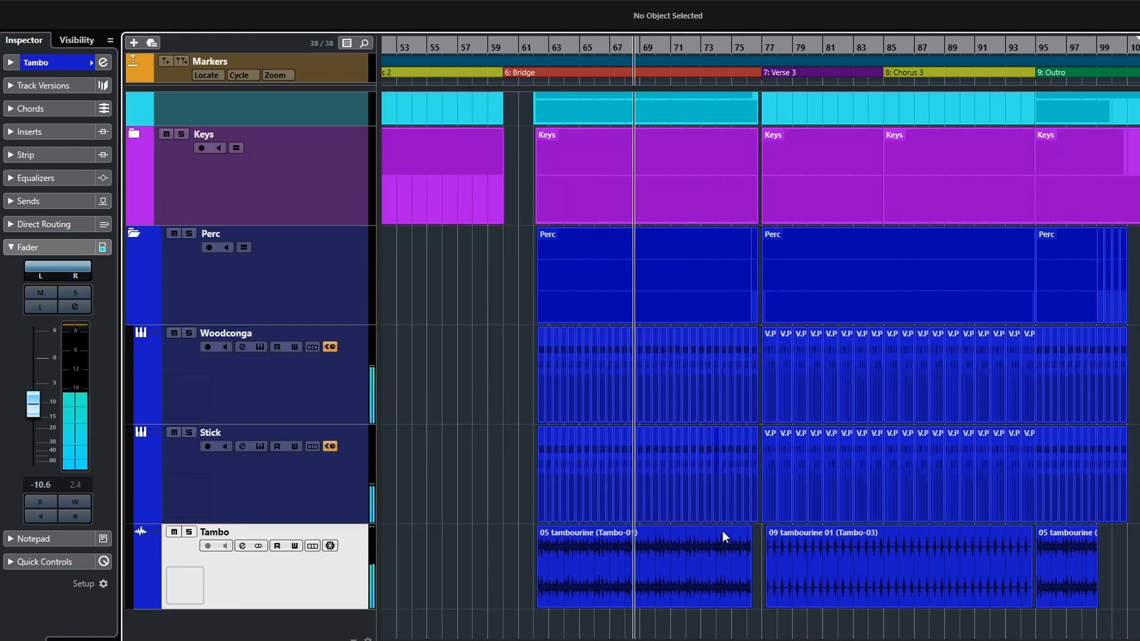
{"action": "left_click", "coordinate": [764, 625]}
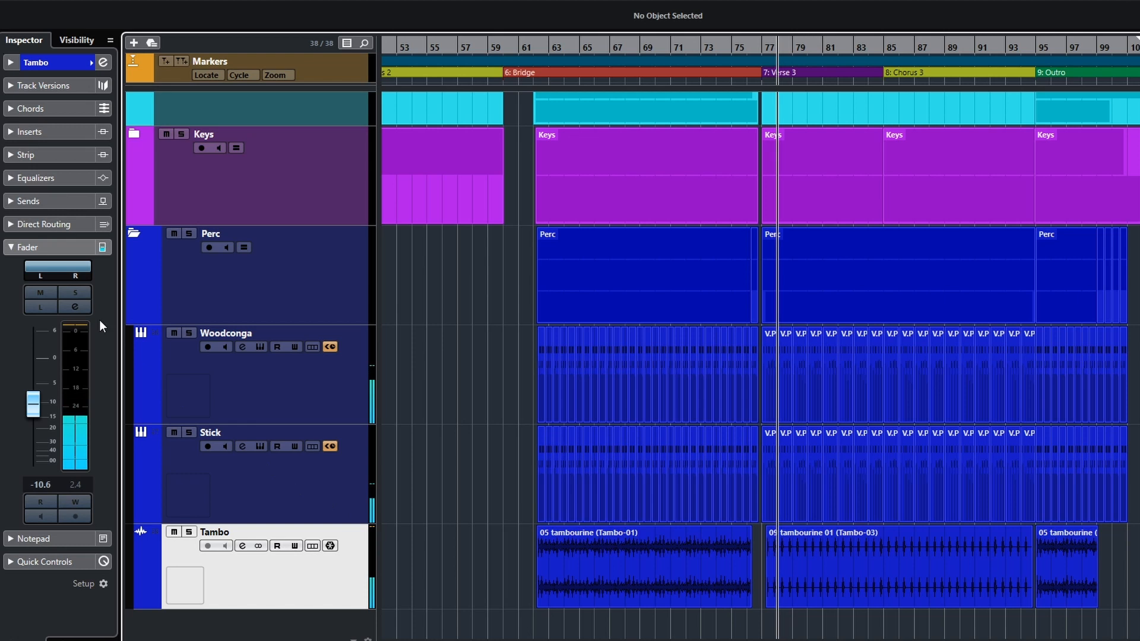
{"action": "left_click", "coordinate": [50, 295]}
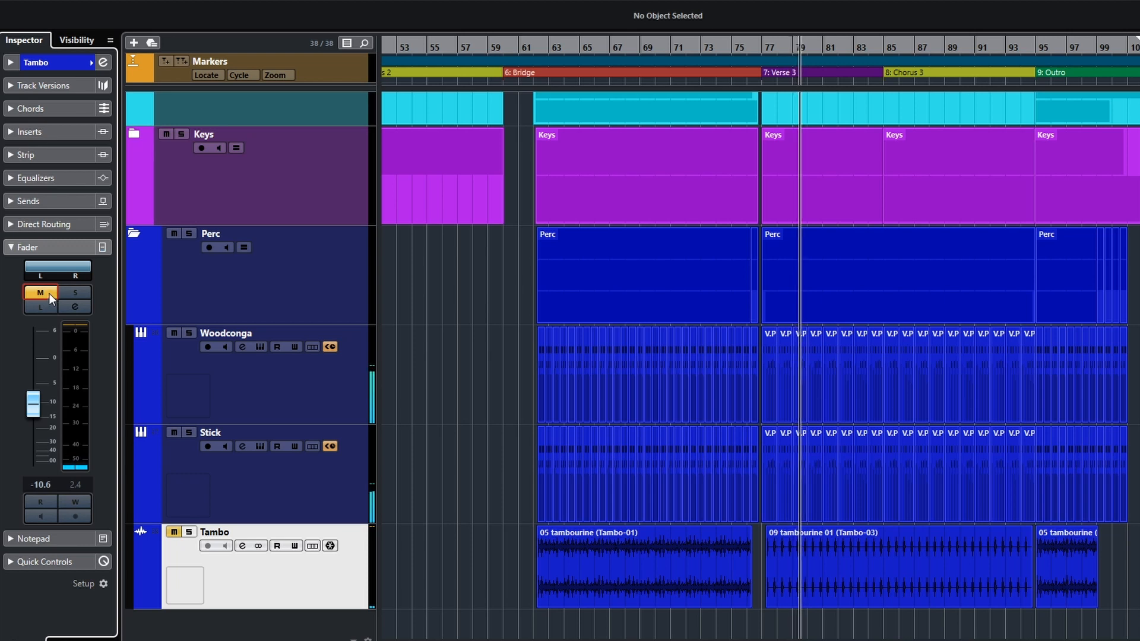
{"action": "key", "text": "space"}
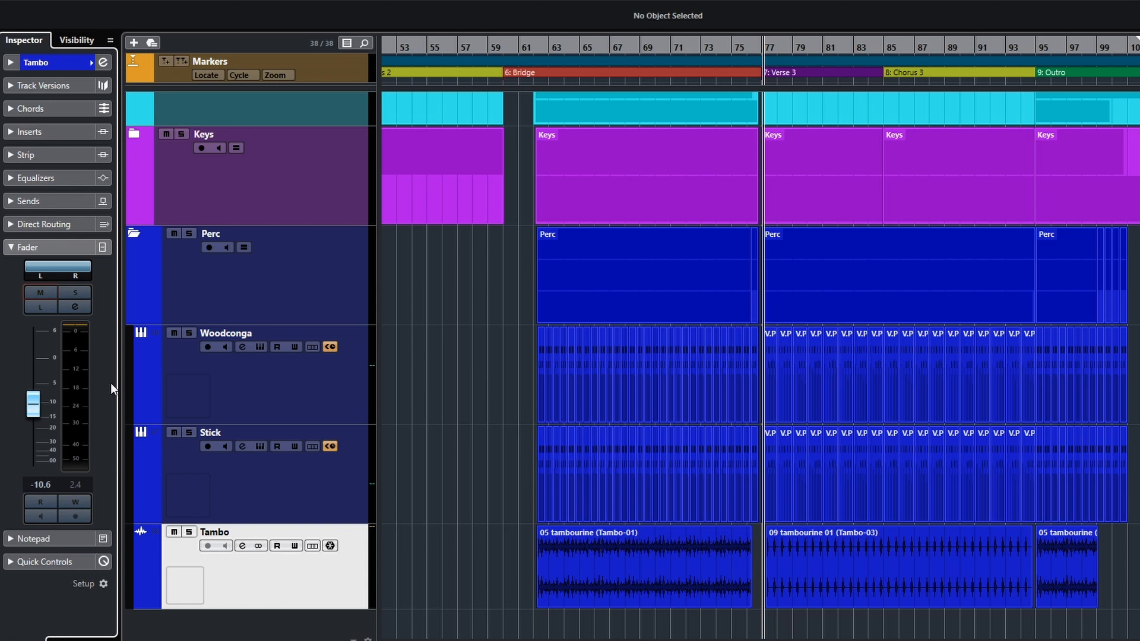
{"action": "key", "text": "space"}
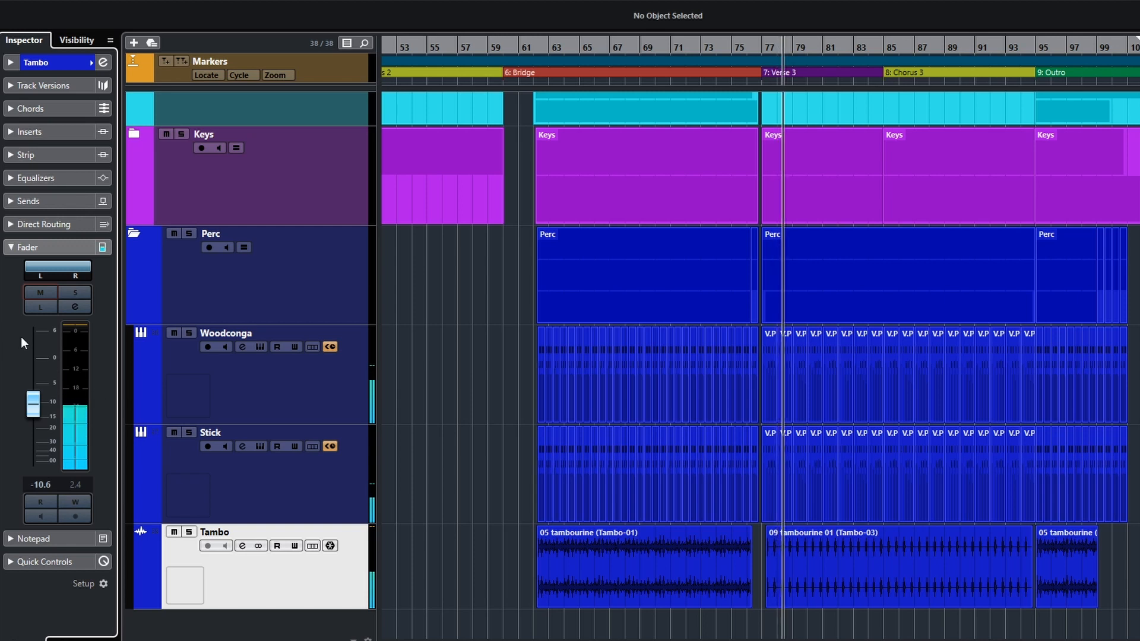
Mute the Stick and Woodconga tracks and compare Verse 3 and Chorus 3 with the tambourine on and off
{"action": "left_click", "coordinate": [174, 433]}
{"action": "left_click", "coordinate": [174, 334]}
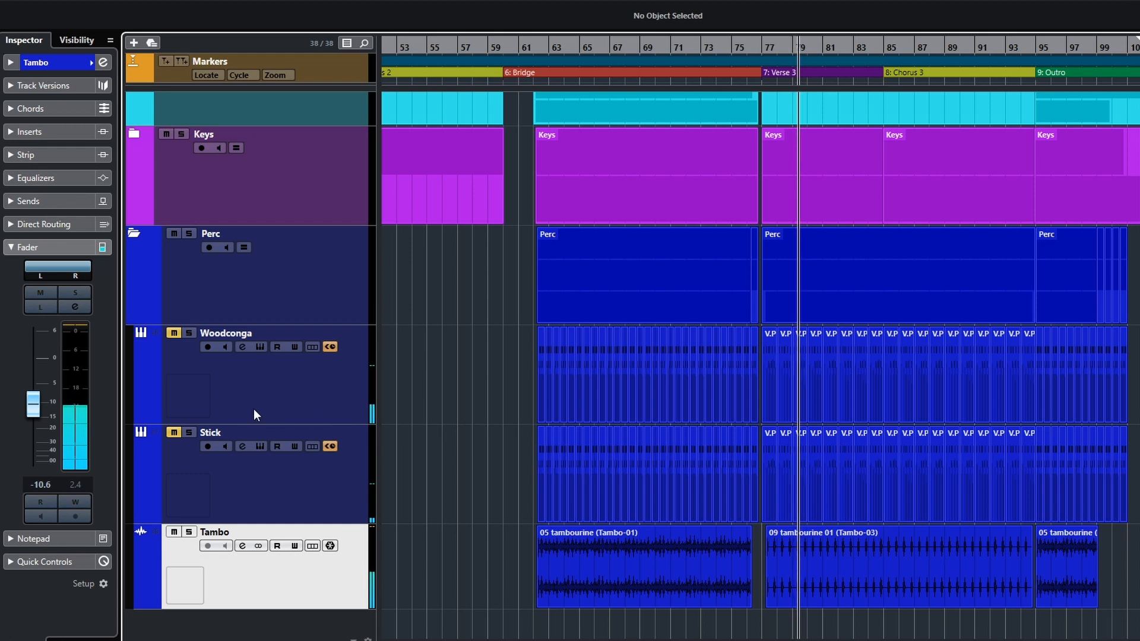
{"action": "left_click", "coordinate": [40, 294]}
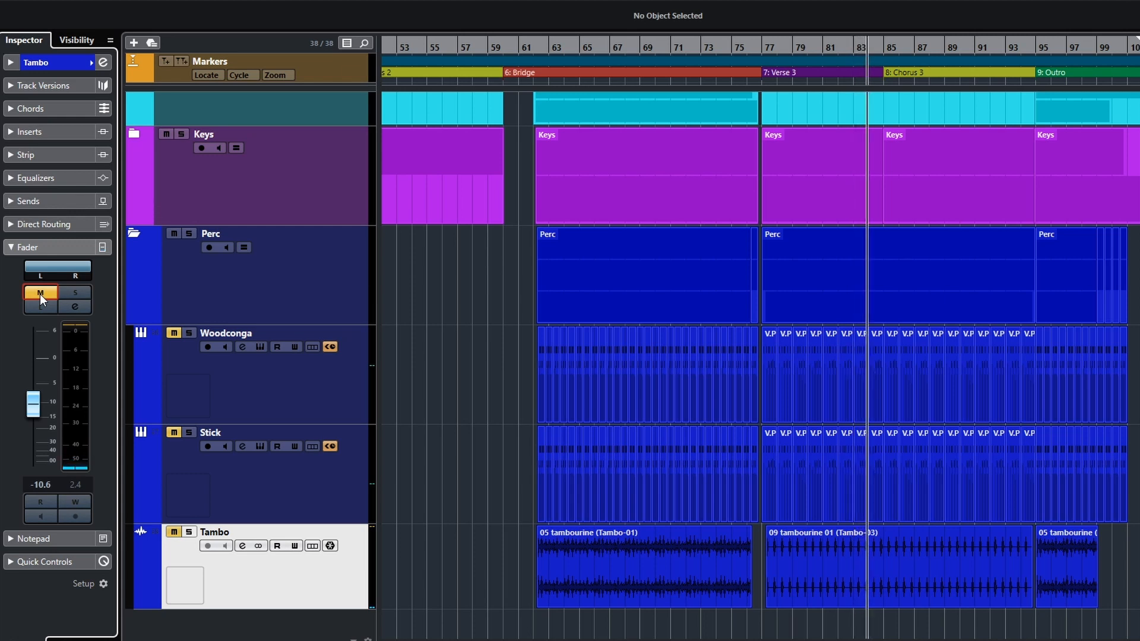
{"action": "left_click", "coordinate": [39, 293]}
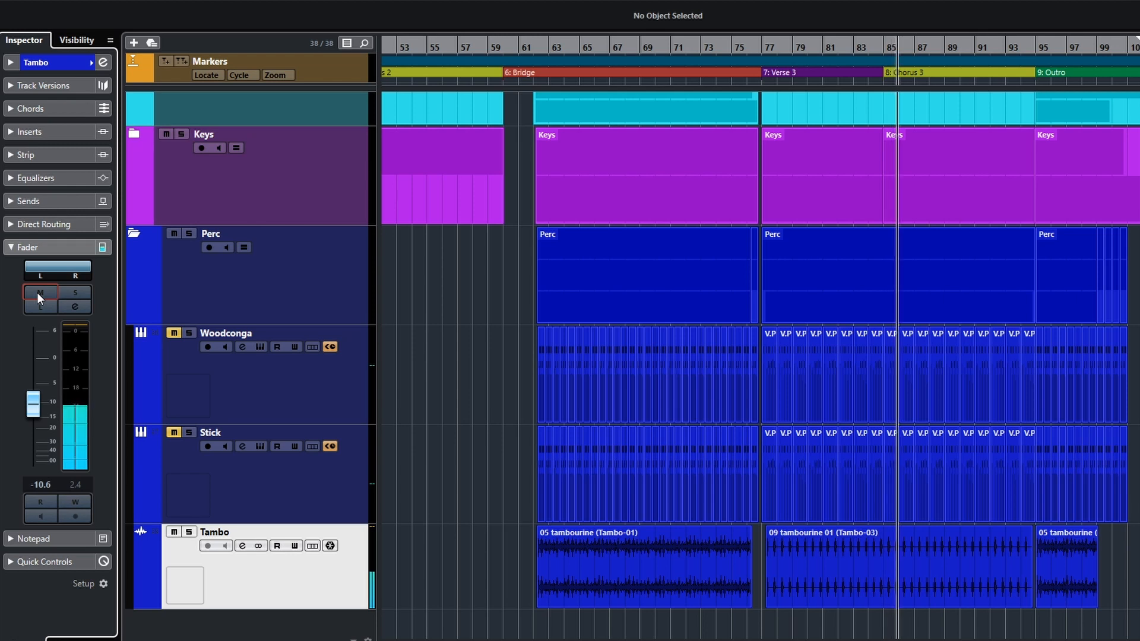
{"action": "left_click", "coordinate": [37, 292]}
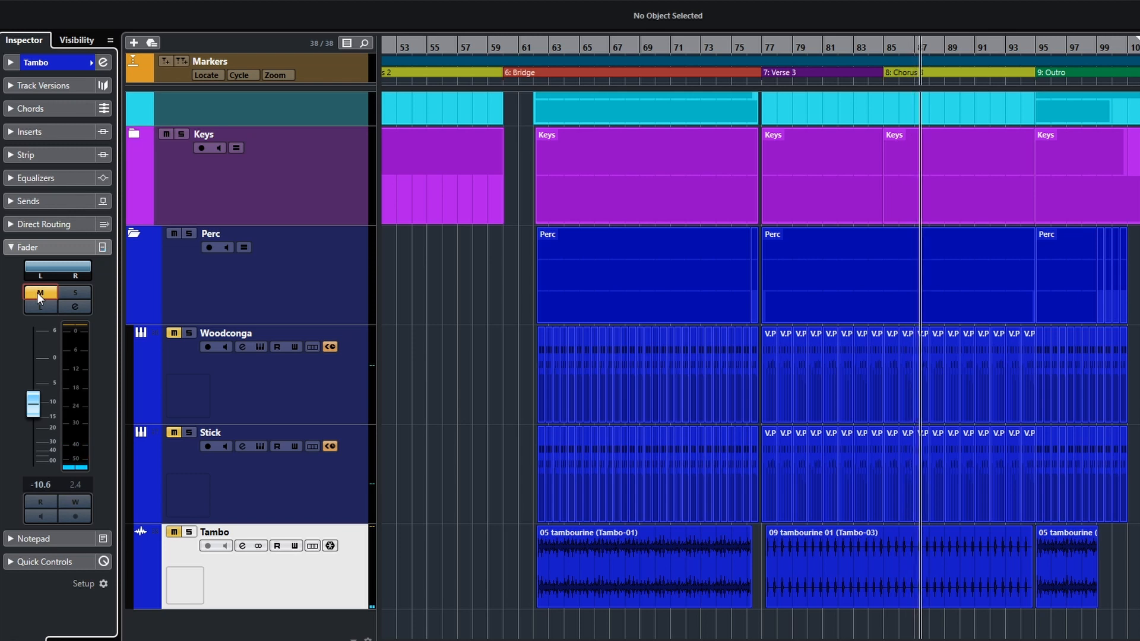
{"action": "left_click", "coordinate": [37, 292]}
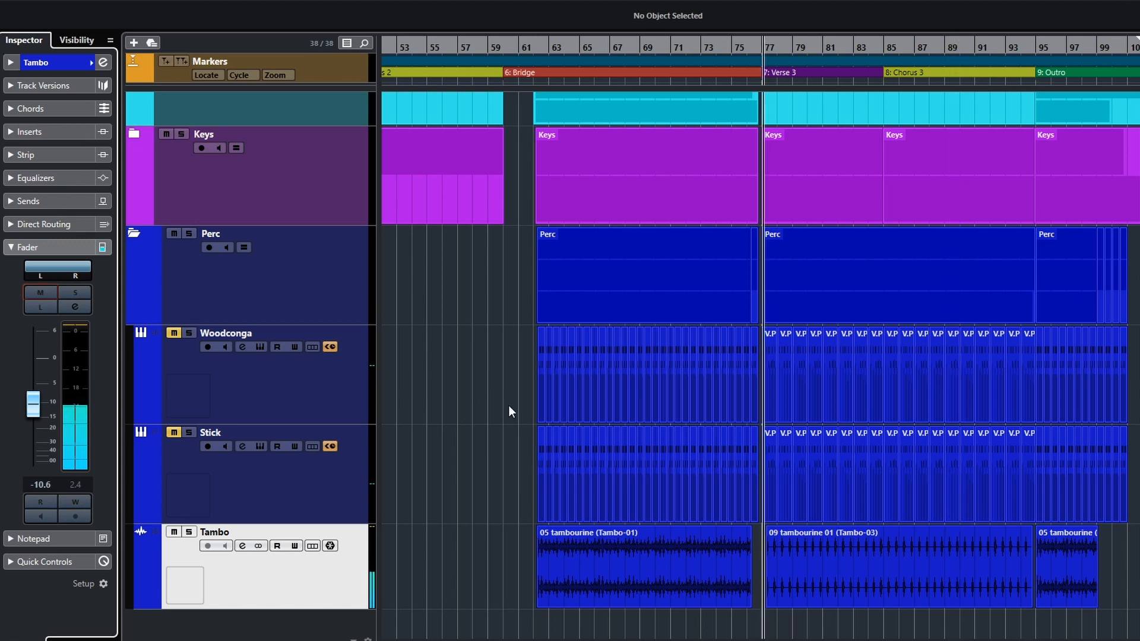
Examine the tambourine events up close around the start of Verse 3 and across the whole arrangement
{"action": "scroll", "coordinate": [540, 437], "scroll_direction": "up", "scroll_amount": 2}
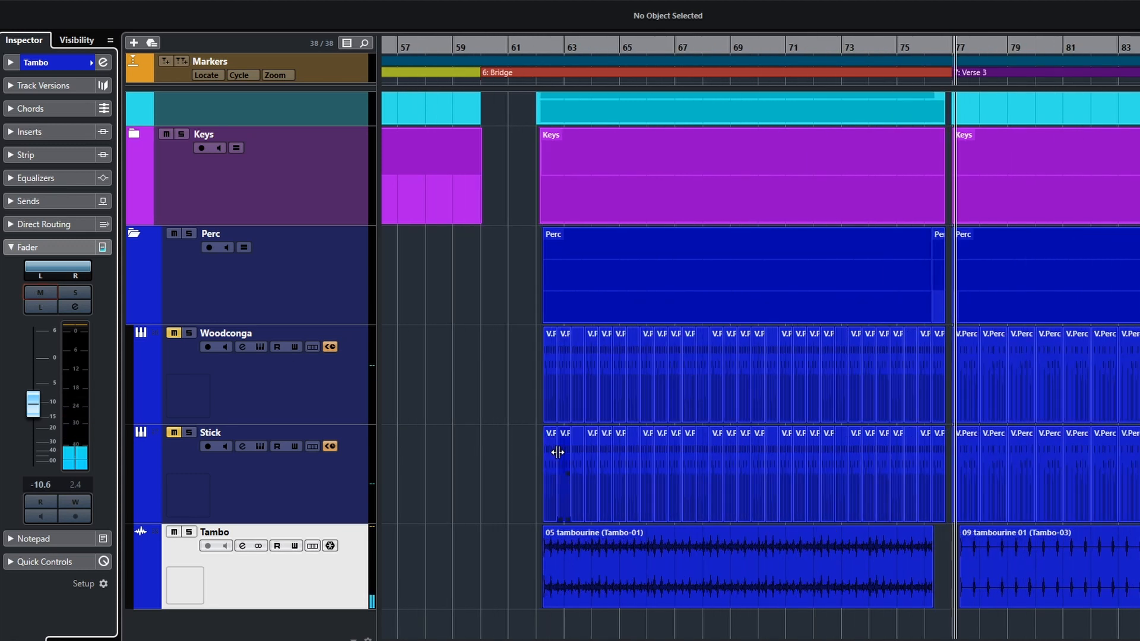
{"action": "scroll", "coordinate": [562, 457], "scroll_direction": "up", "scroll_amount": 1}
{"action": "scroll", "coordinate": [565, 461], "scroll_direction": "right", "scroll_amount": 2}
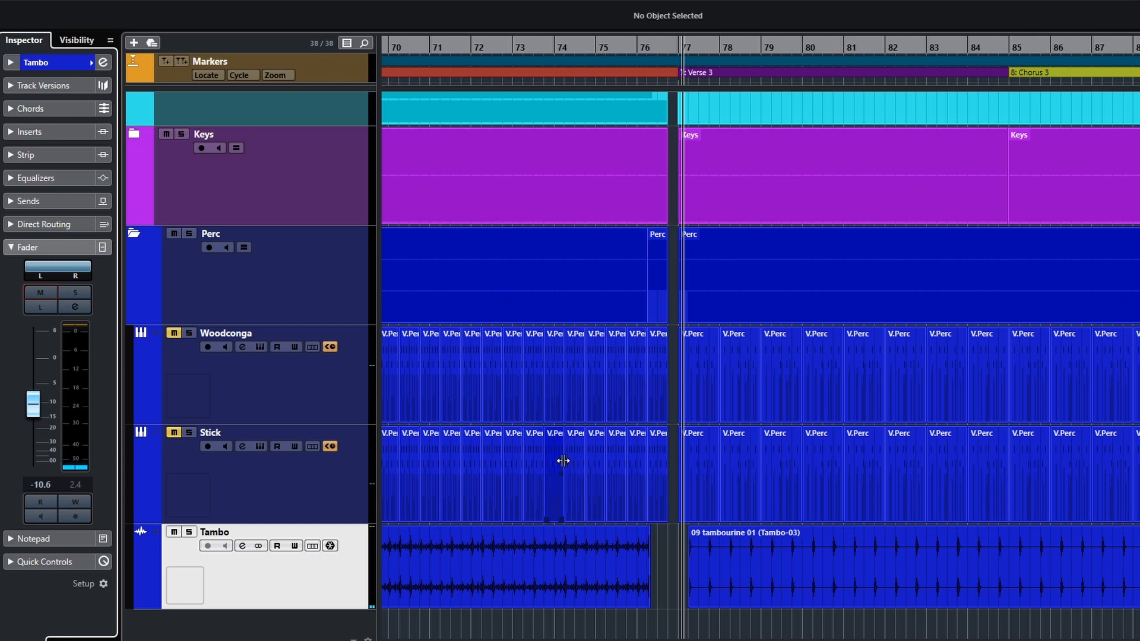
{"action": "scroll", "coordinate": [560, 461], "scroll_direction": "up", "scroll_amount": 2}
{"action": "scroll", "coordinate": [541, 455], "scroll_direction": "right", "scroll_amount": 2}
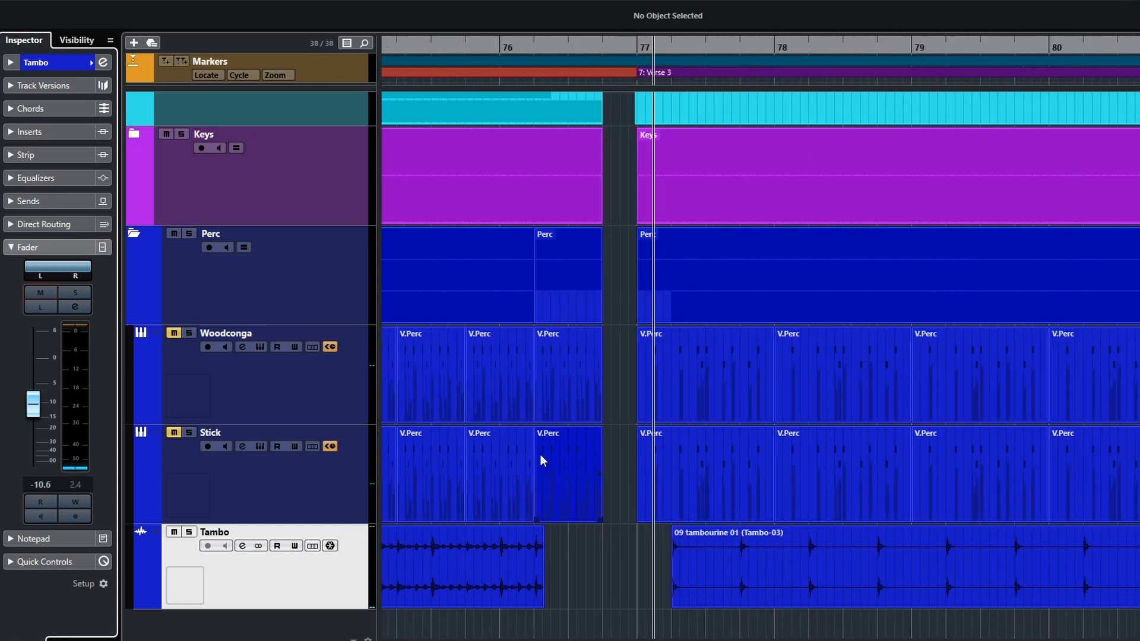
{"action": "scroll", "coordinate": [540, 455], "scroll_direction": "right", "scroll_amount": 1}
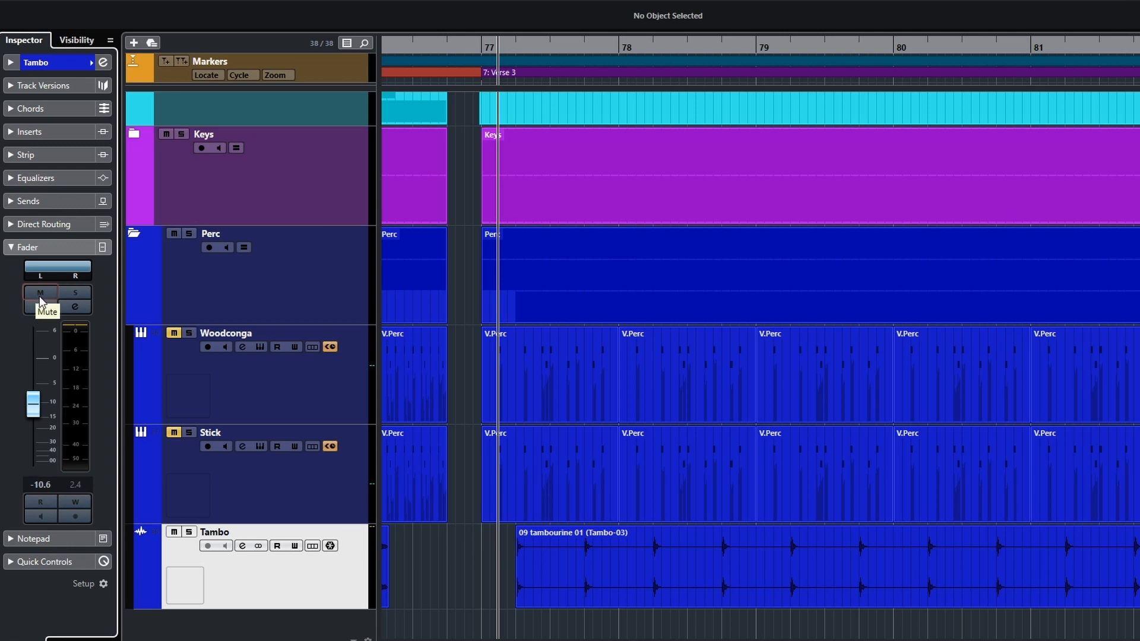
{"action": "scroll", "coordinate": [527, 495], "scroll_direction": "down", "scroll_amount": 6}
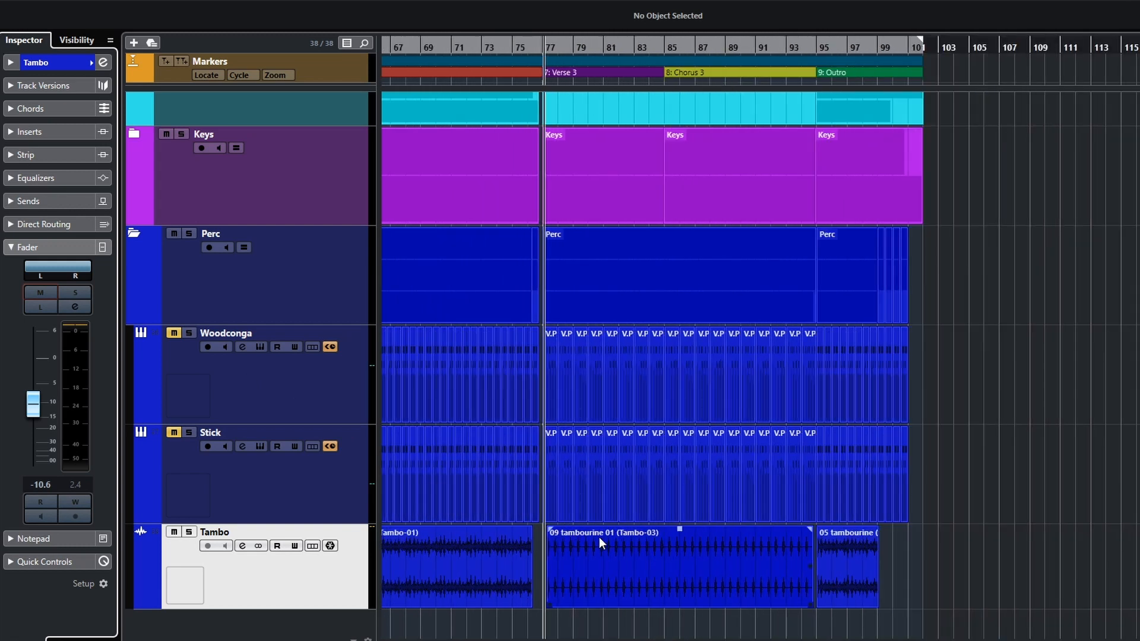
{"action": "scroll", "coordinate": [600, 537], "scroll_direction": "left", "scroll_amount": 8}
{"action": "scroll", "coordinate": [596, 537], "scroll_direction": "down", "scroll_amount": 3}
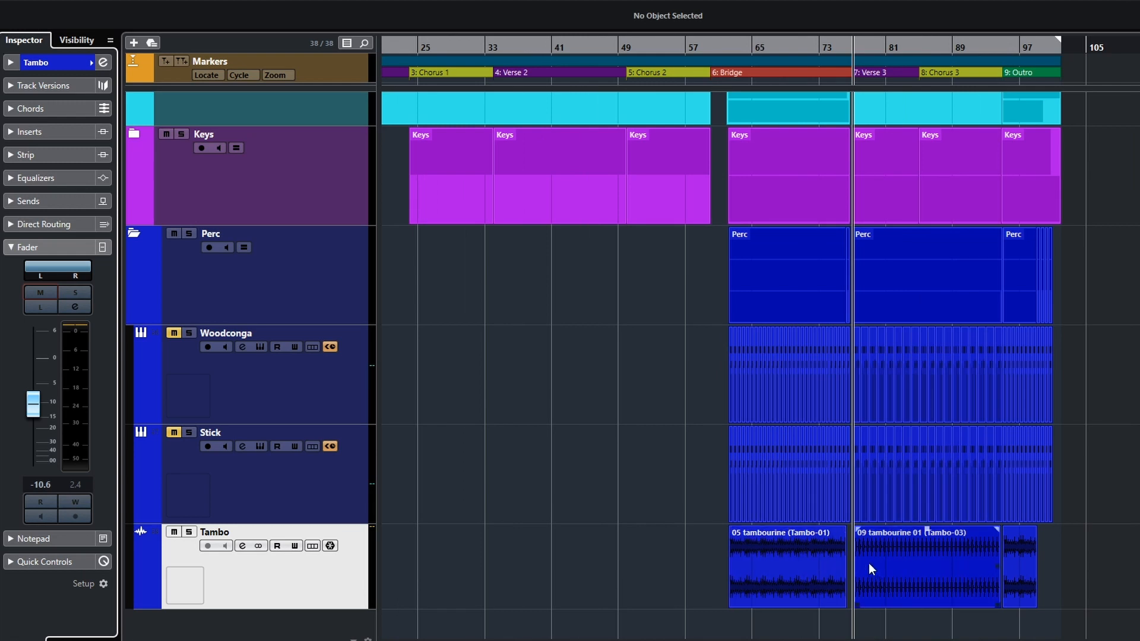
{"action": "scroll", "coordinate": [923, 587], "scroll_direction": "down", "scroll_amount": 1}
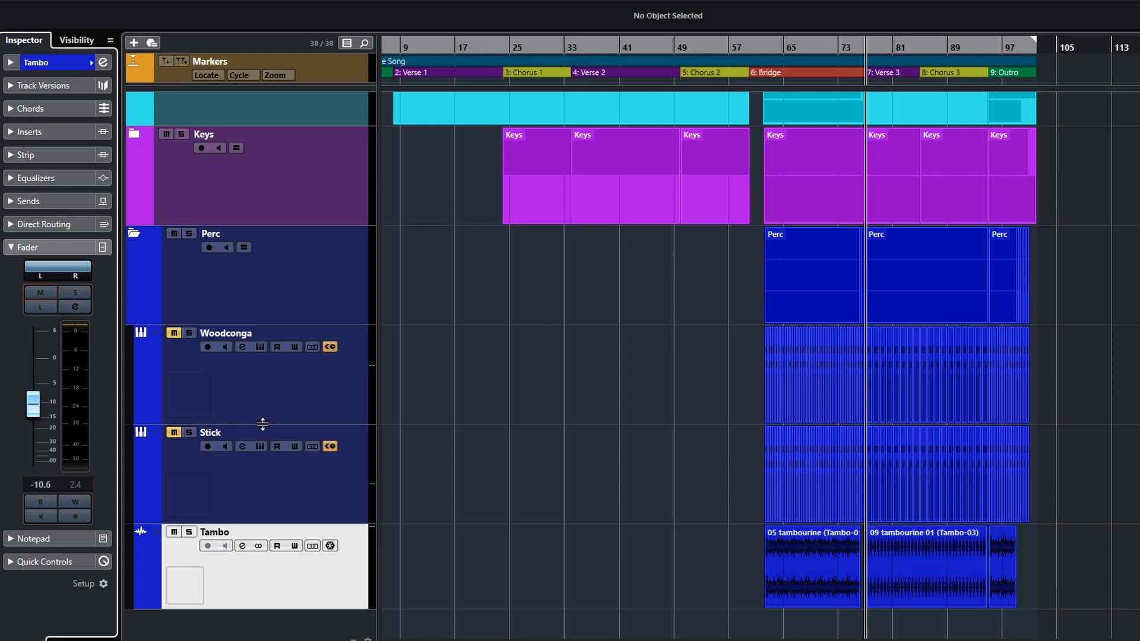
Unmute the Stick and Woodconga tracks and collapse the Perc folder
{"action": "left_click", "coordinate": [175, 432]}
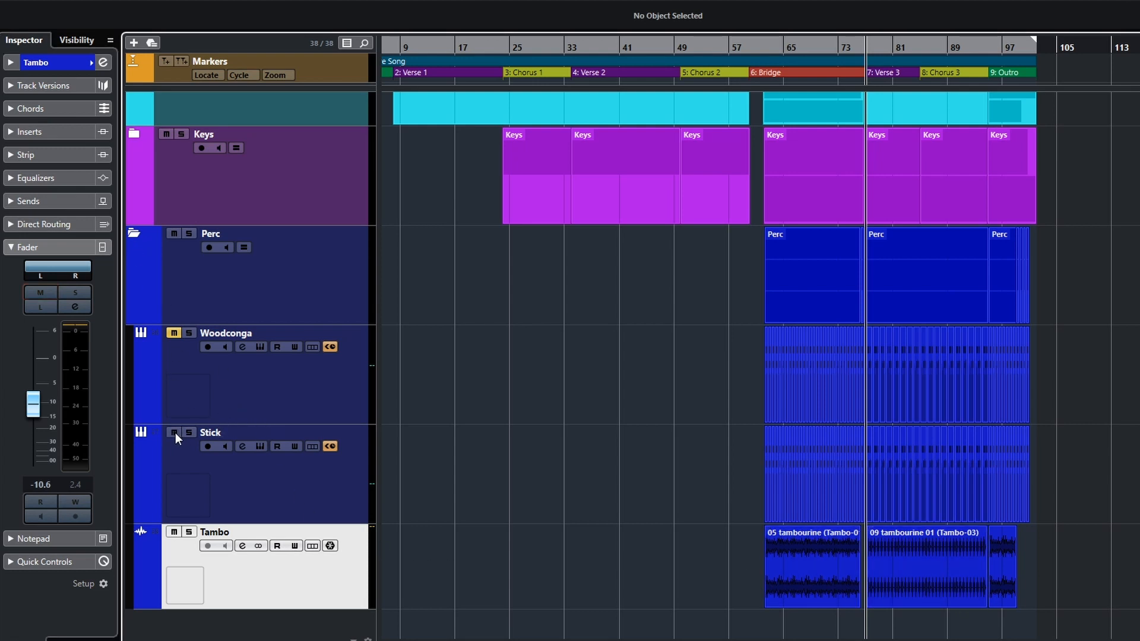
{"action": "left_click", "coordinate": [170, 334]}
{"action": "left_click", "coordinate": [133, 236]}
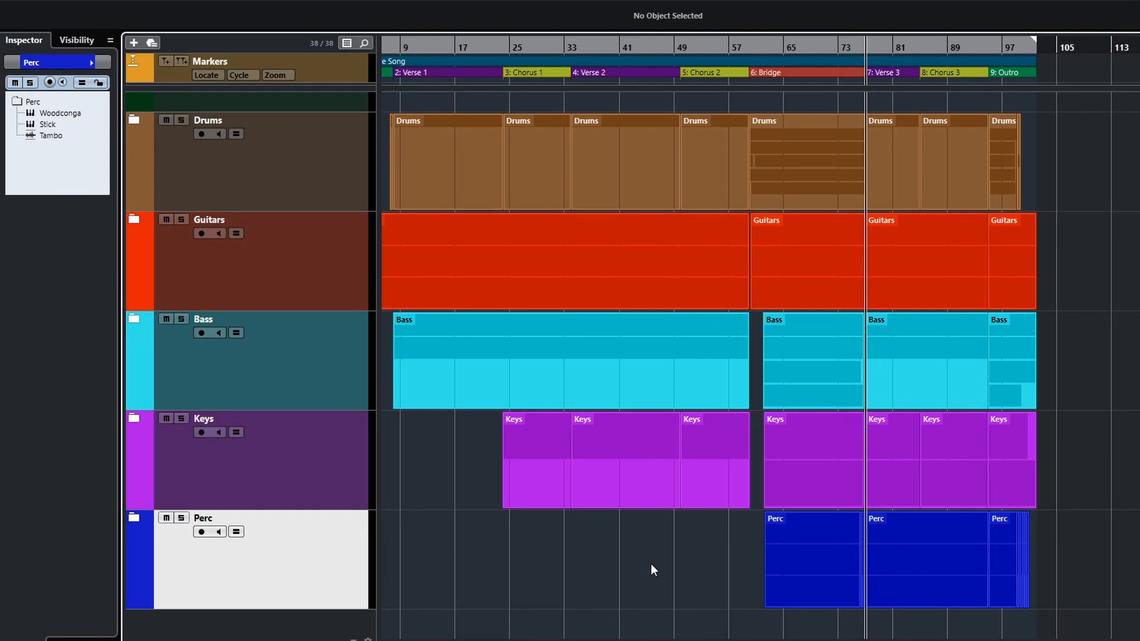
{"action": "left_click", "coordinate": [133, 517]}
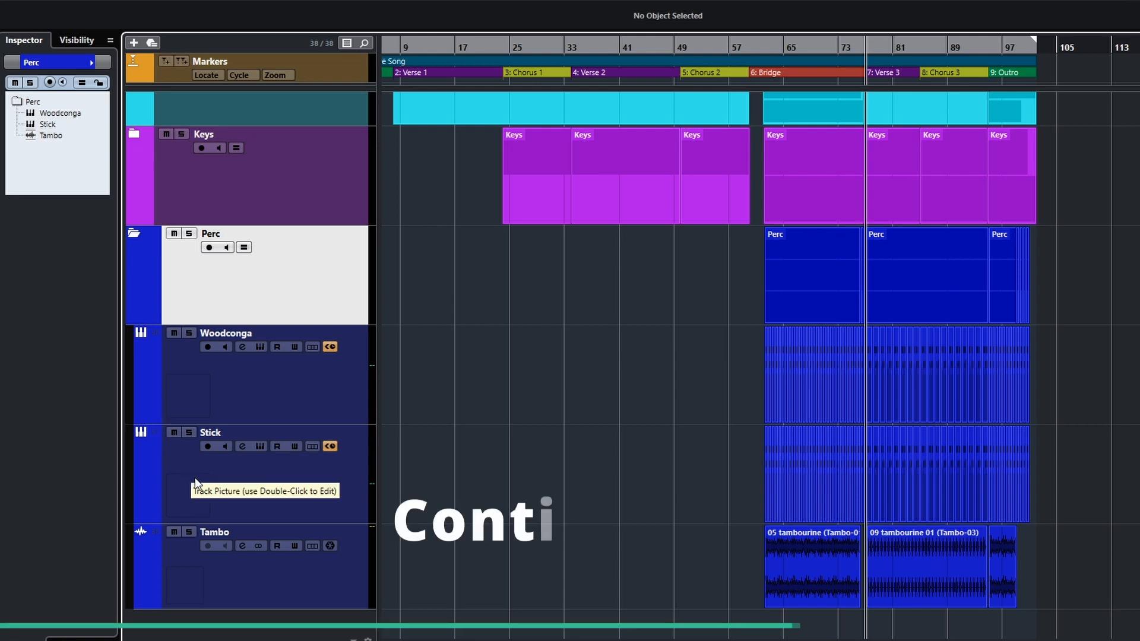
{"action": "left_click", "coordinate": [134, 235]}
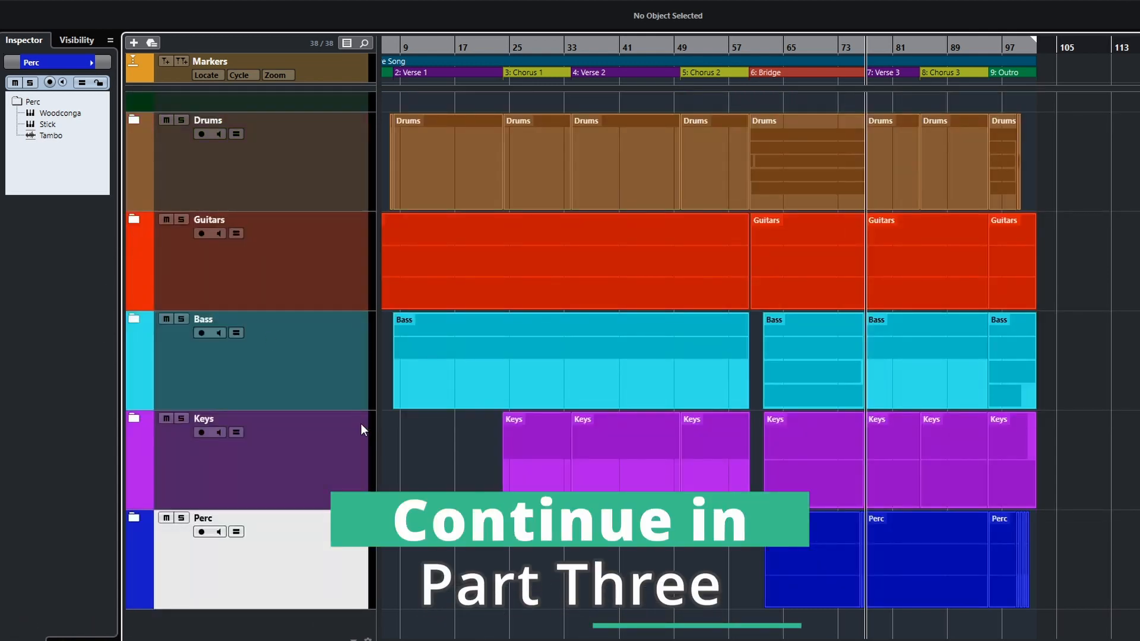